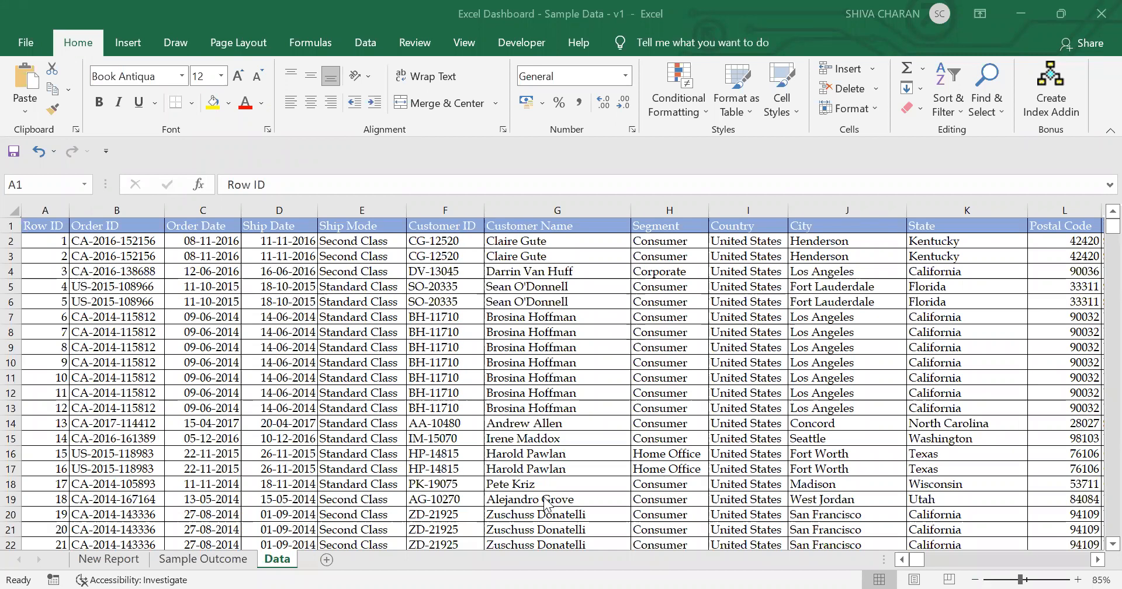
Step: Compare the raw Data sheet with the finished Sample Outcome dashboard by switching between them
click(228, 562)
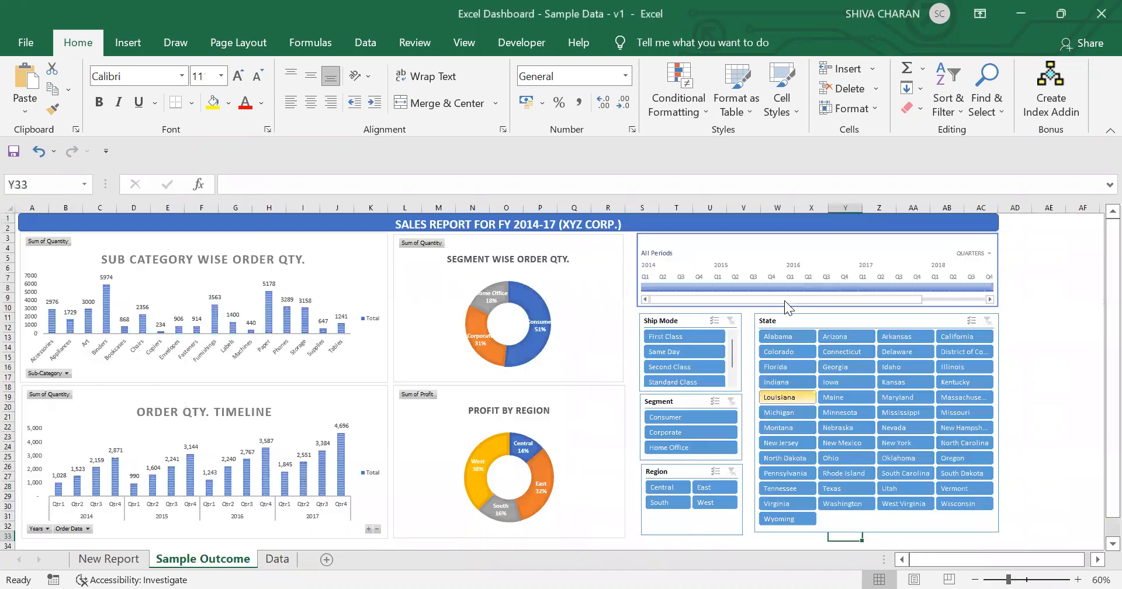
click(277, 559)
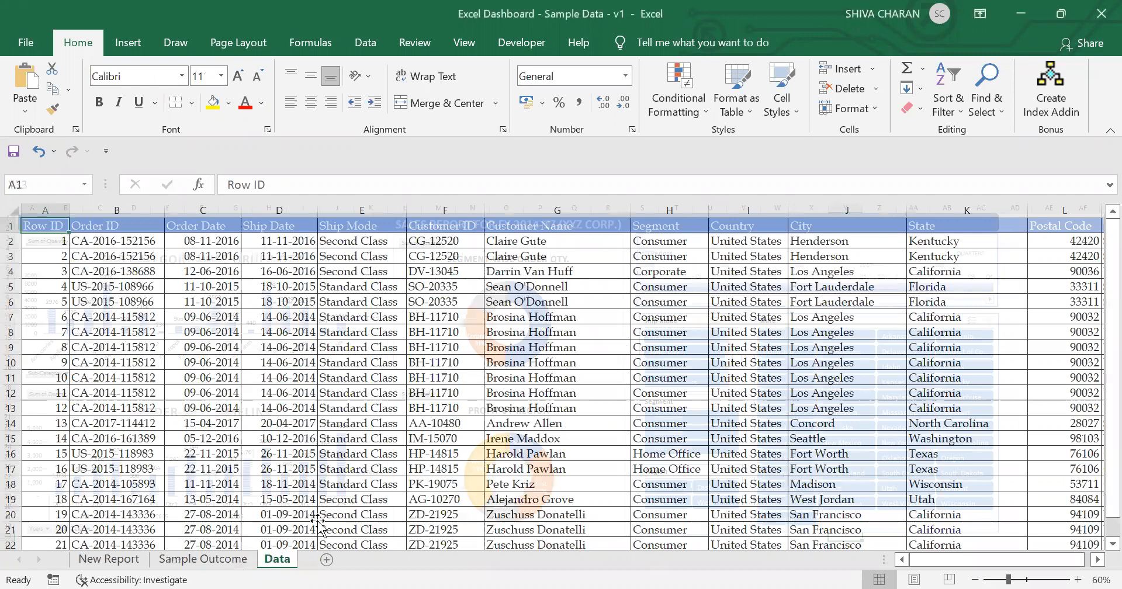
click(227, 562)
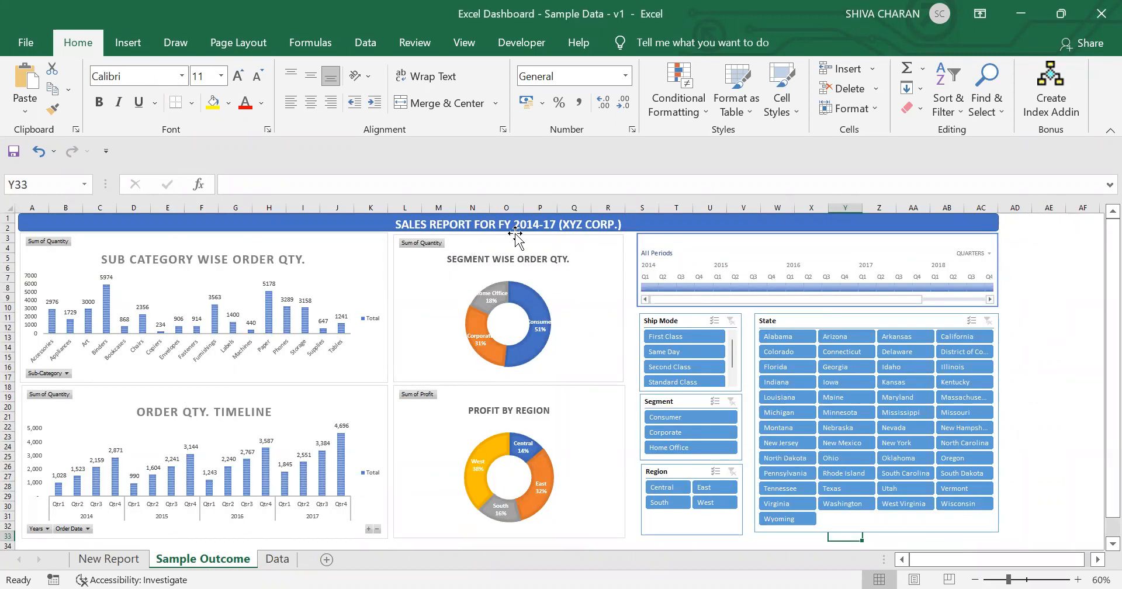
click(277, 559)
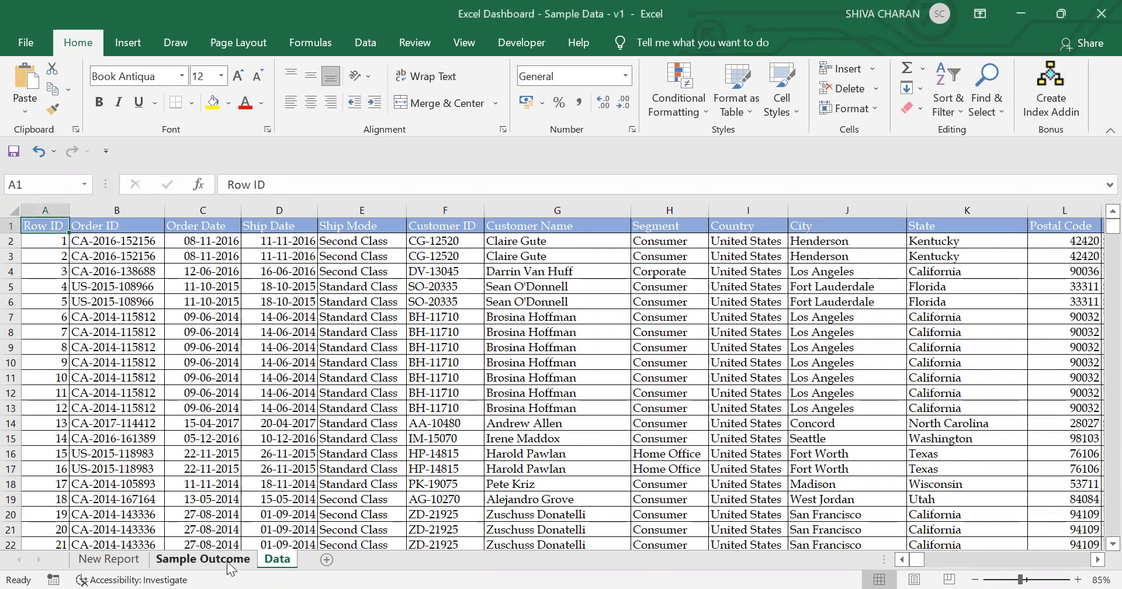
click(229, 564)
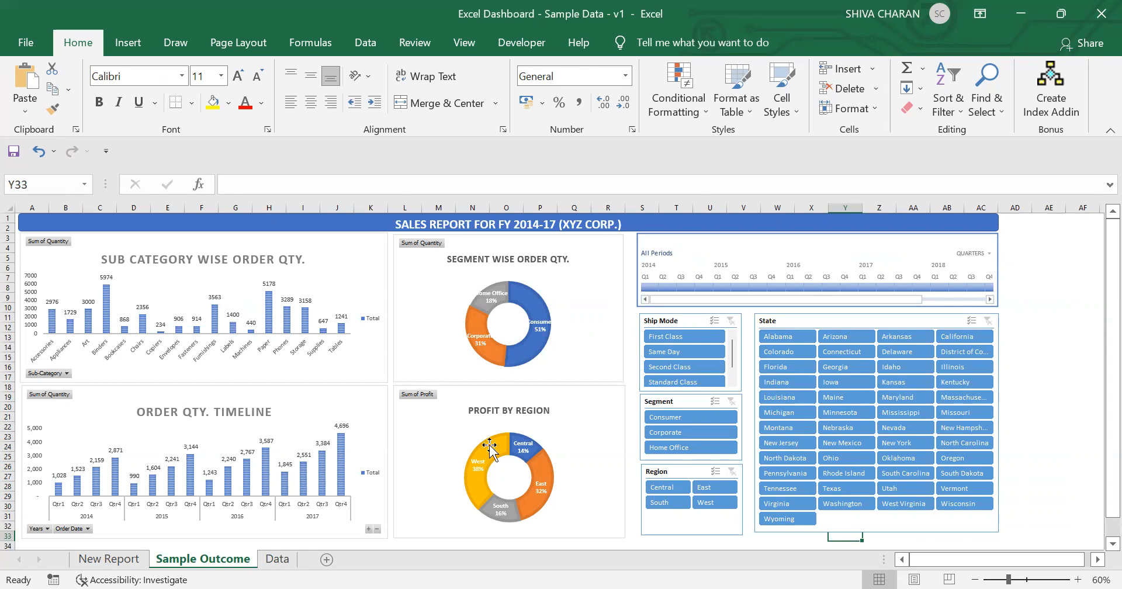
Step: Filter the Sample Outcome dashboard to the Same Day ship mode and the Corporate segment using the slicers
click(699, 349)
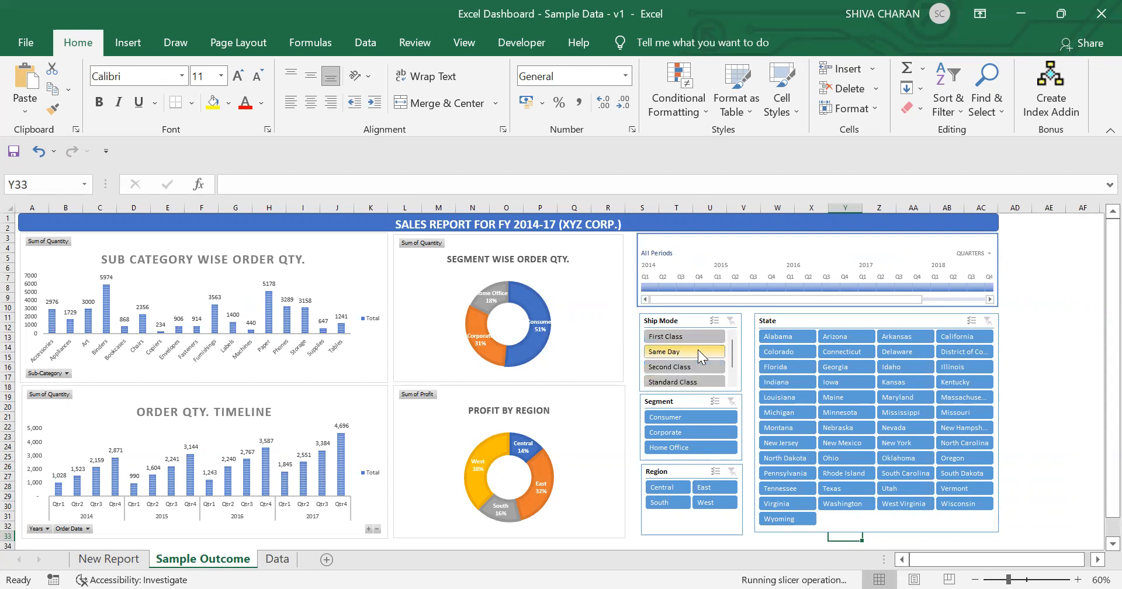
click(694, 432)
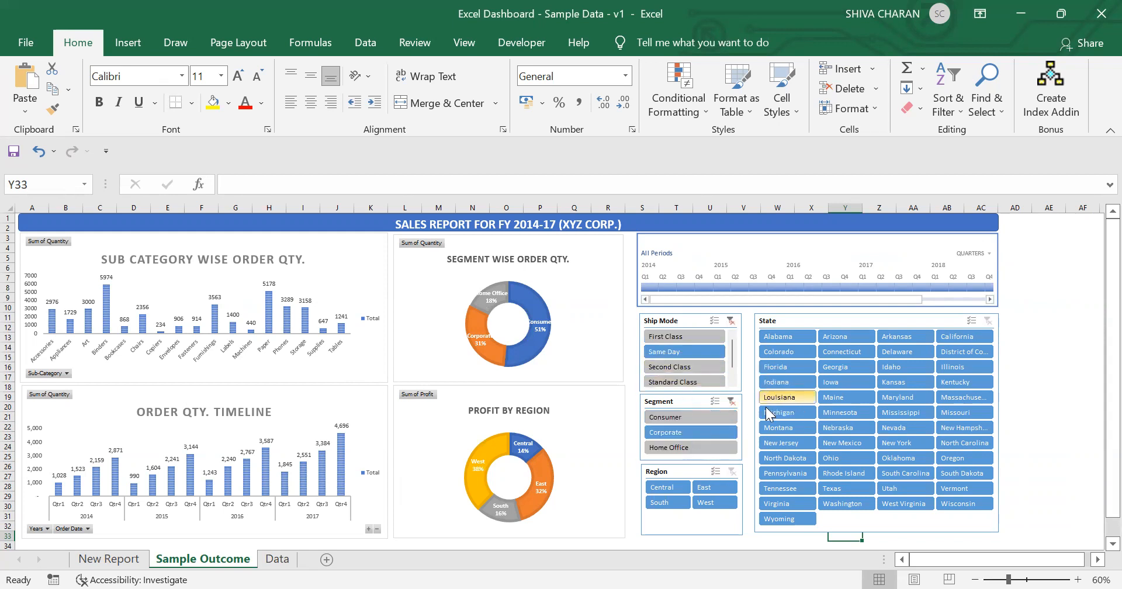
Step: Open the New Report dashboard and filter it by ship mode and by the Illinois, then Maryland state slicer
click(109, 559)
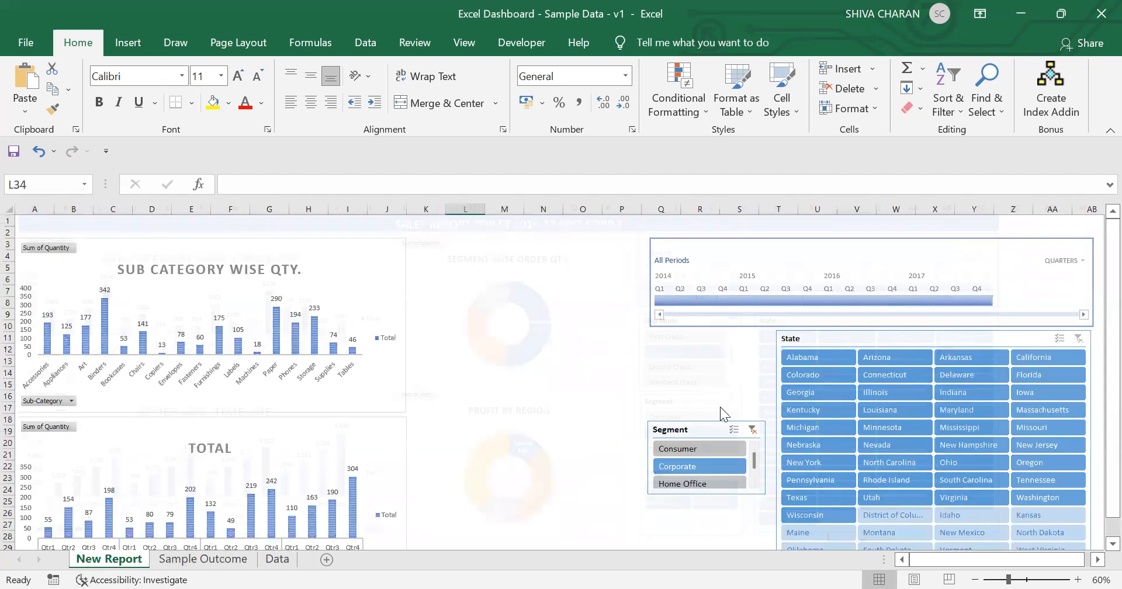
click(704, 359)
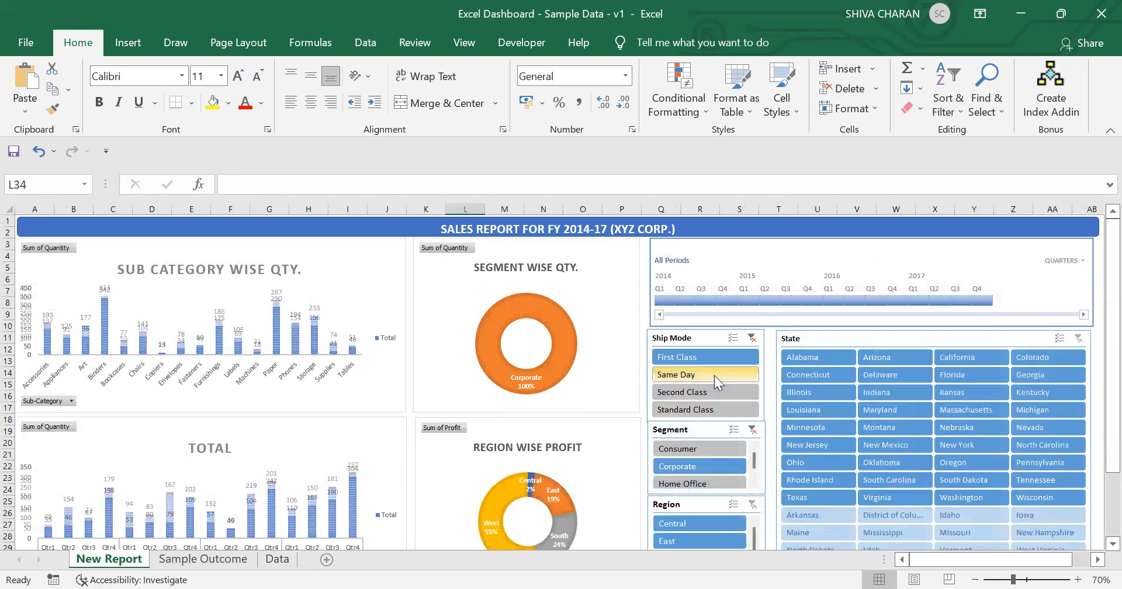
click(810, 391)
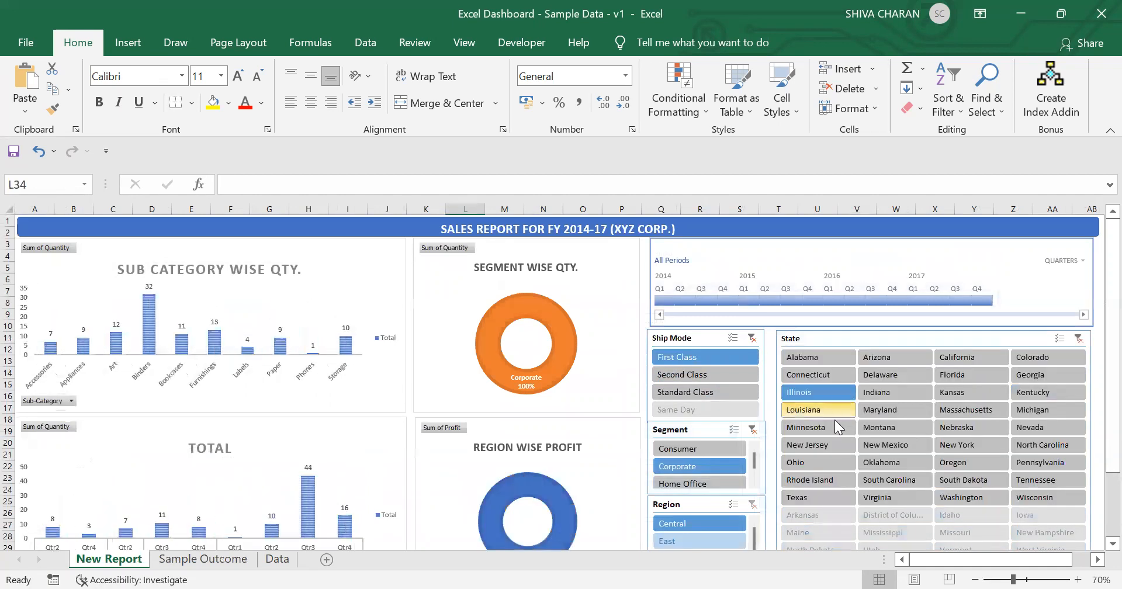
click(903, 409)
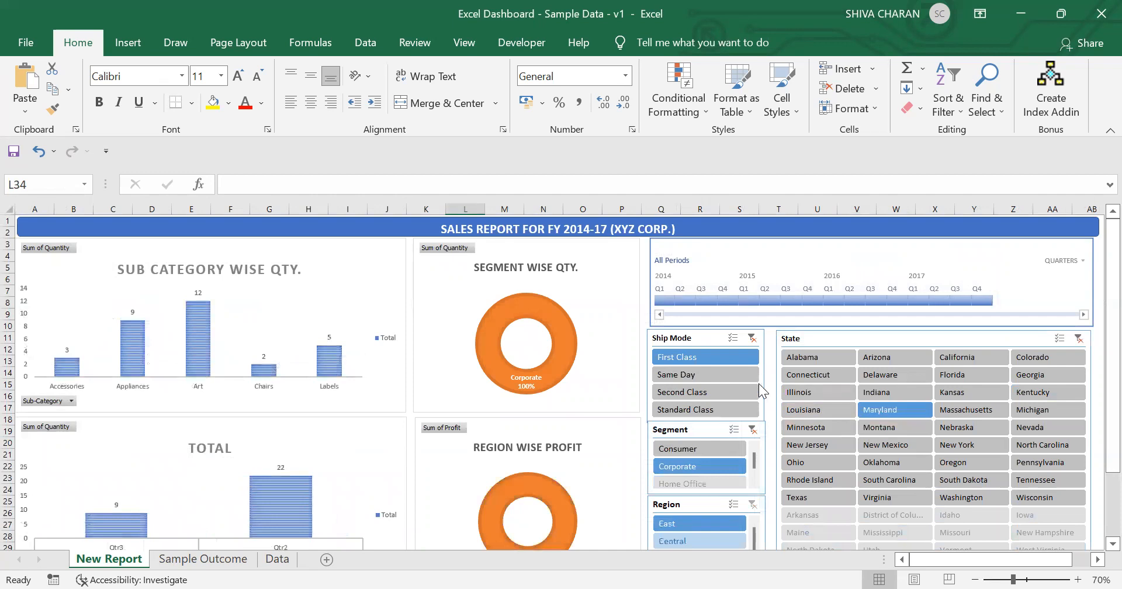
Step: Filter the New Report dashboard to the Consumer segment and the First Class ship mode
click(711, 451)
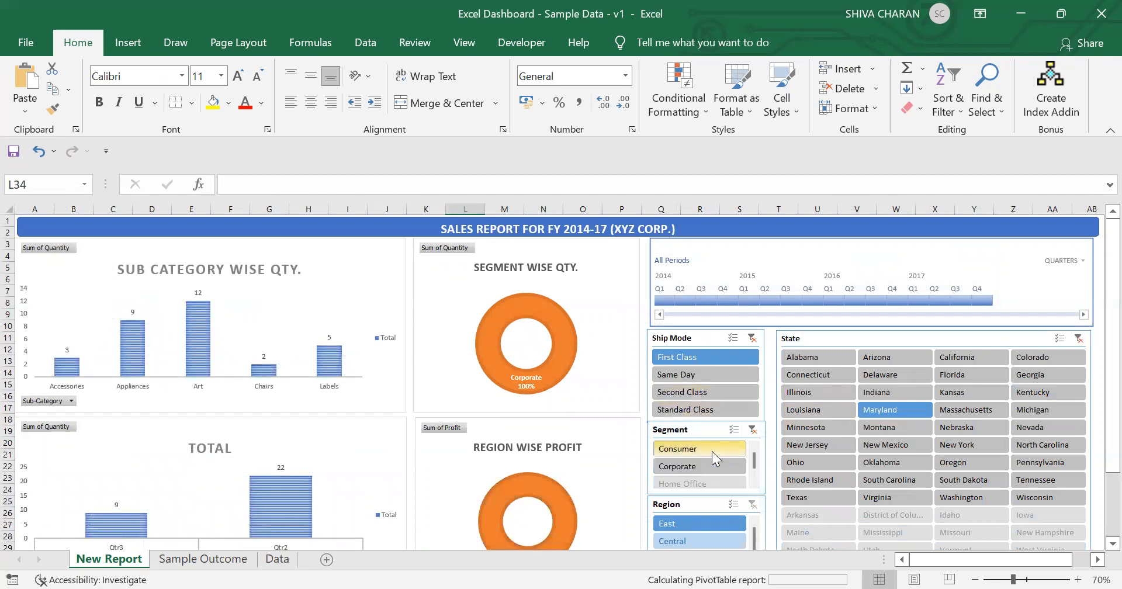
click(736, 368)
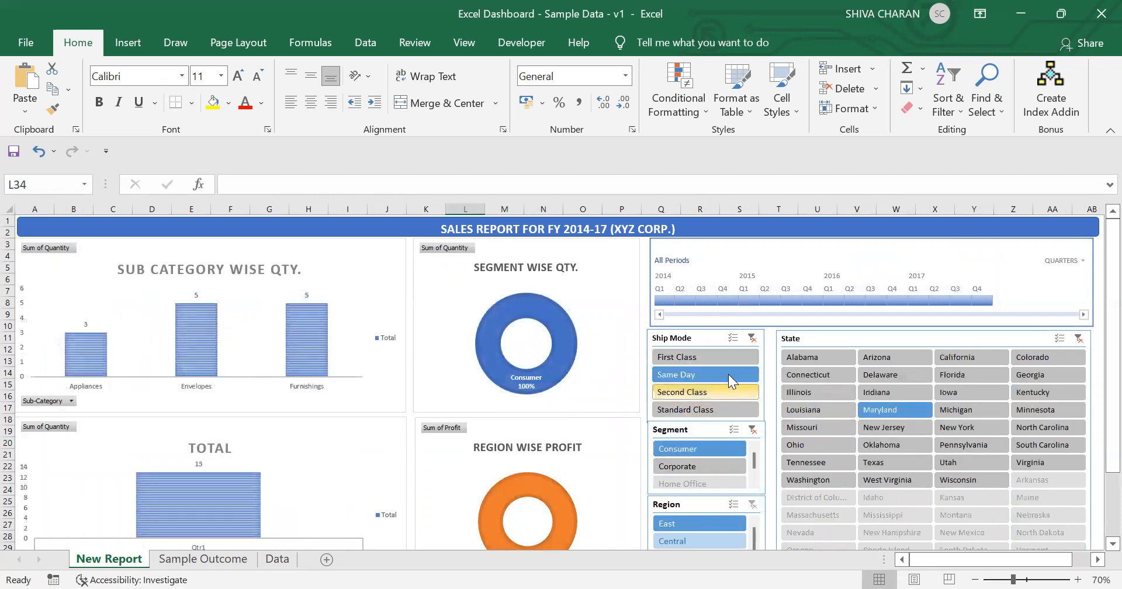
click(723, 359)
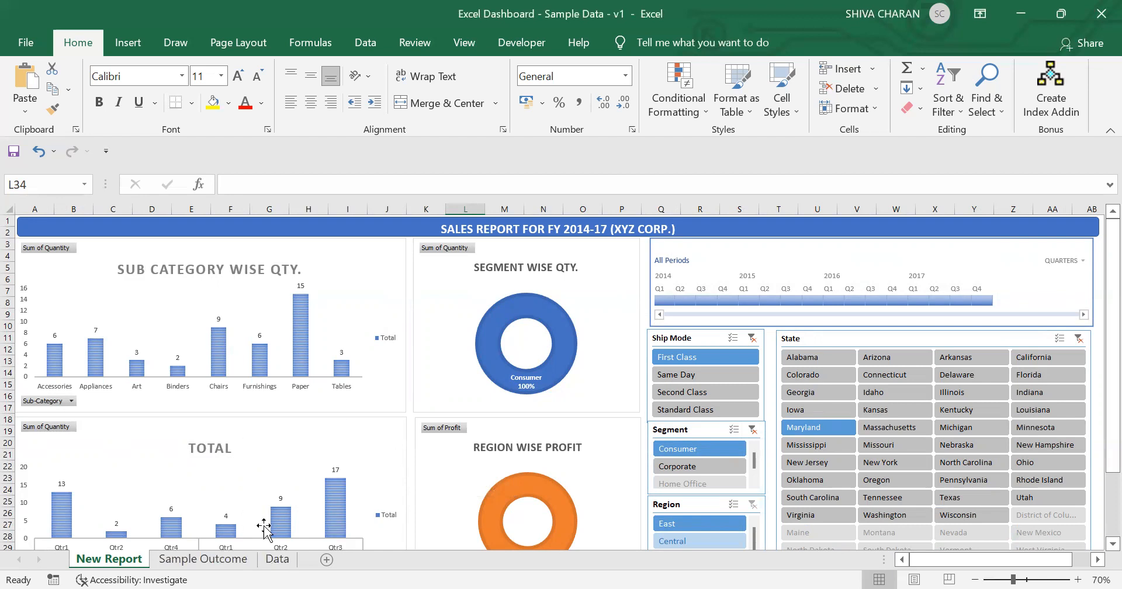
Step: Go to the Data sheet and step through the column headers from Order ID to Segment
click(234, 560)
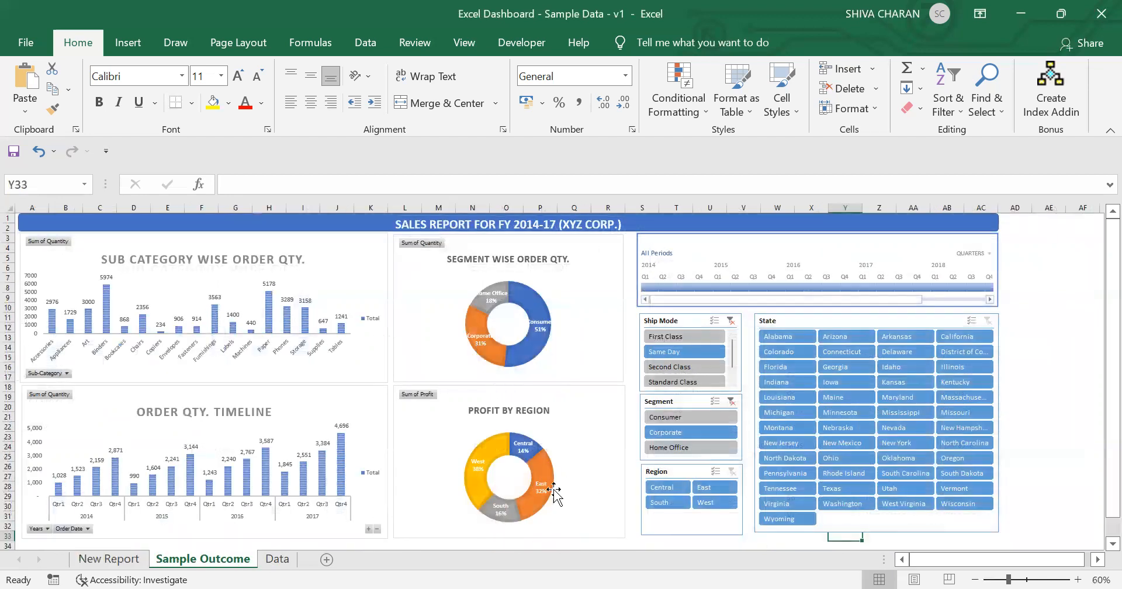
click(277, 560)
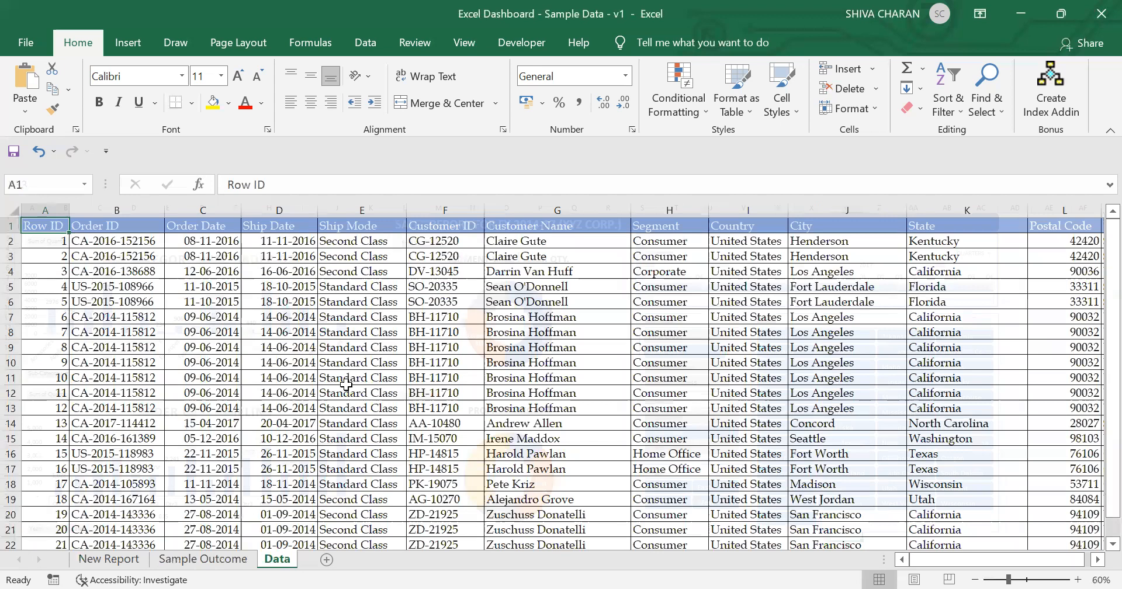
click(108, 225)
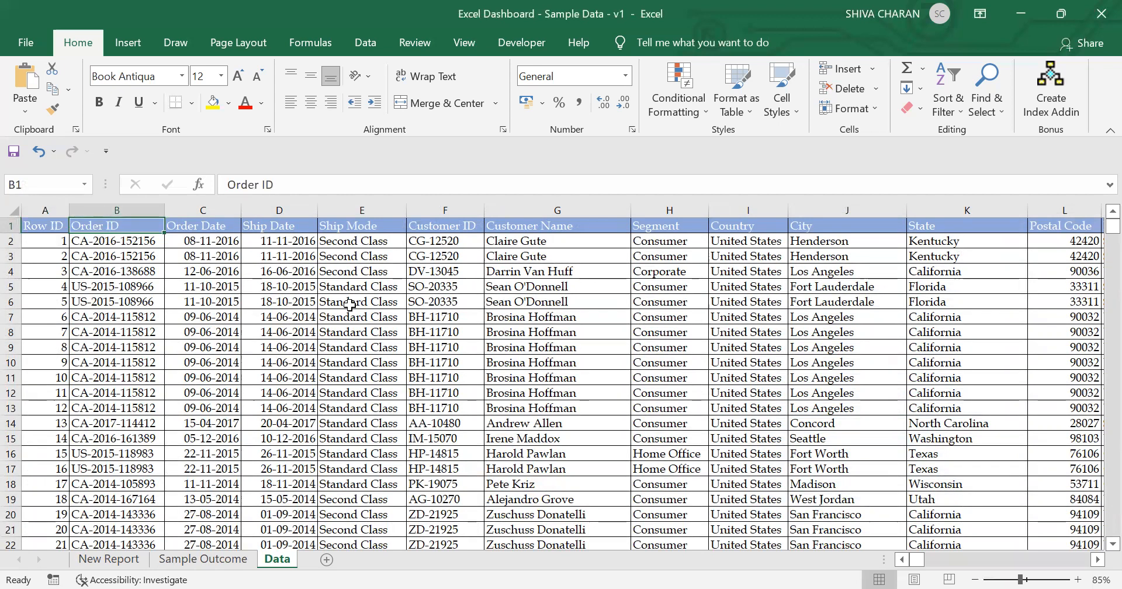
key(Left)
key(Right)
key(Right)
key(Right)
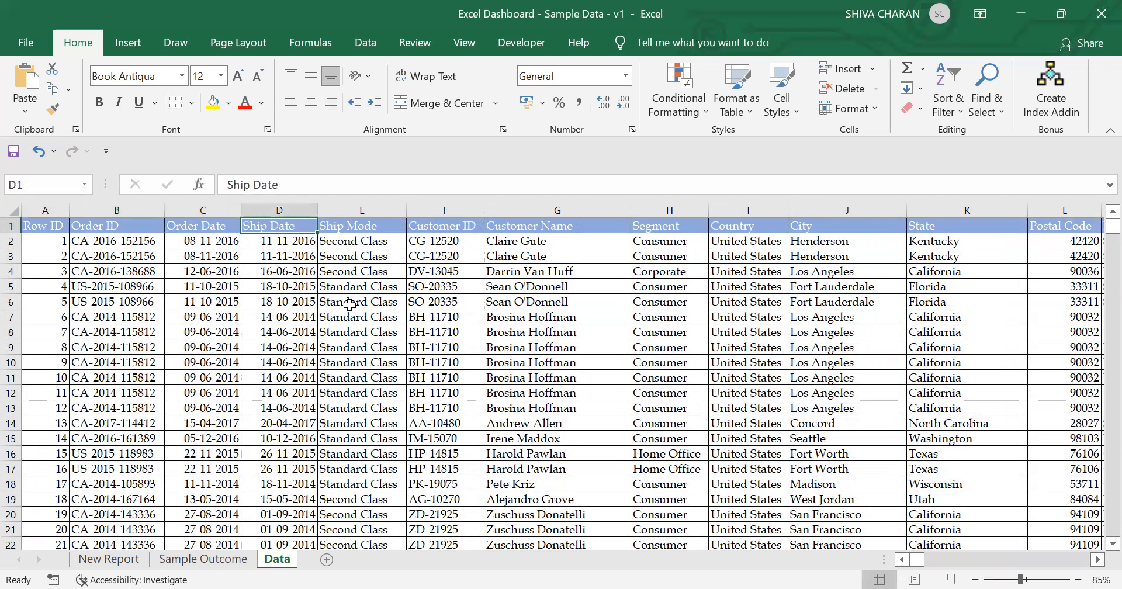
key(Right)
key(Right)
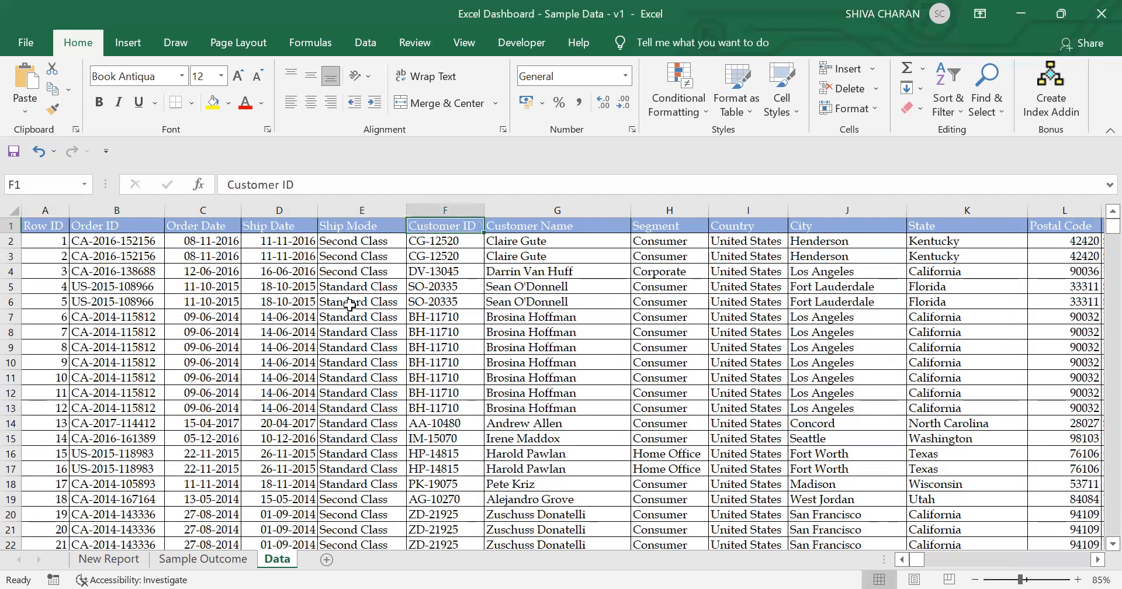
key(Right)
key(Right)
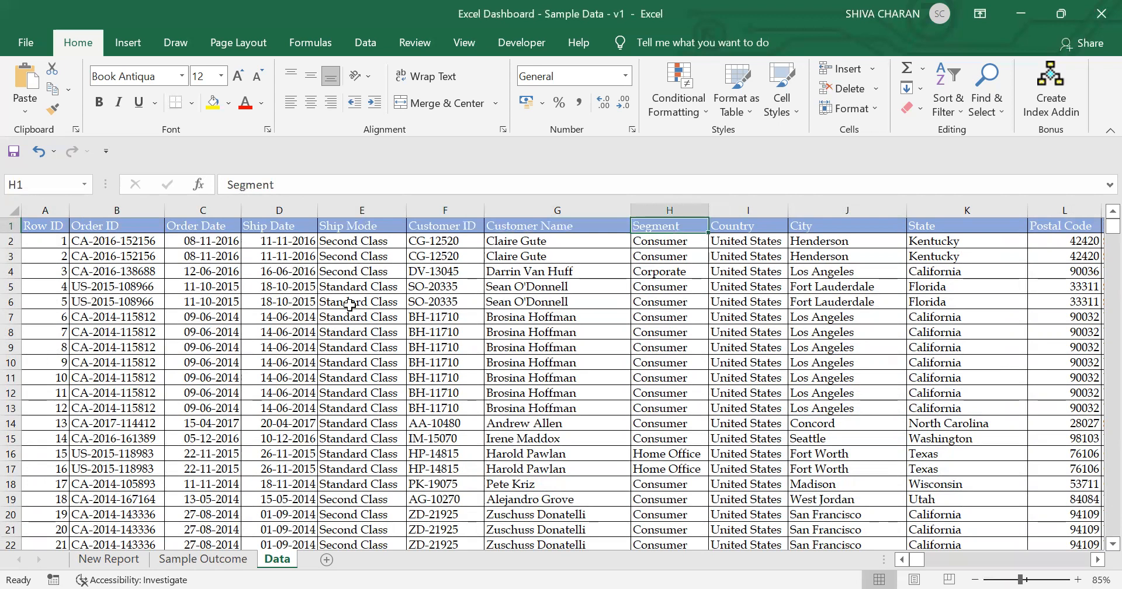
Step: Browse the remaining data columns up to the last field, then return to the Row ID header cell
click(991, 237)
key(Right)
key(Right)
key(Right)
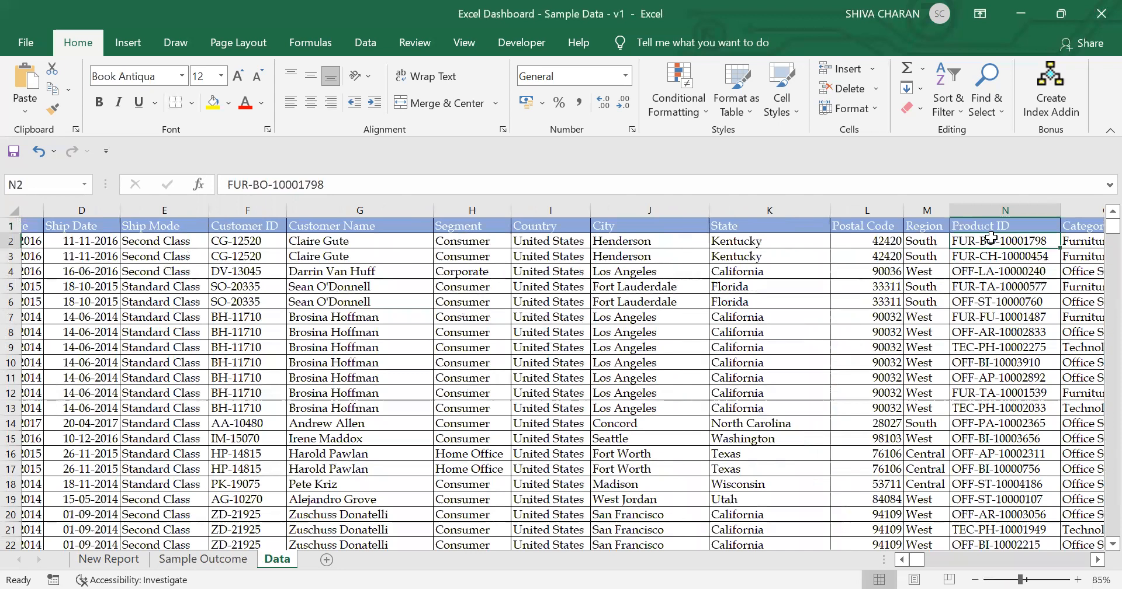
key(Right)
key(Right)
key(Right)
key(Right)
key(Right)
key(ctrl+Right)
key(Home)
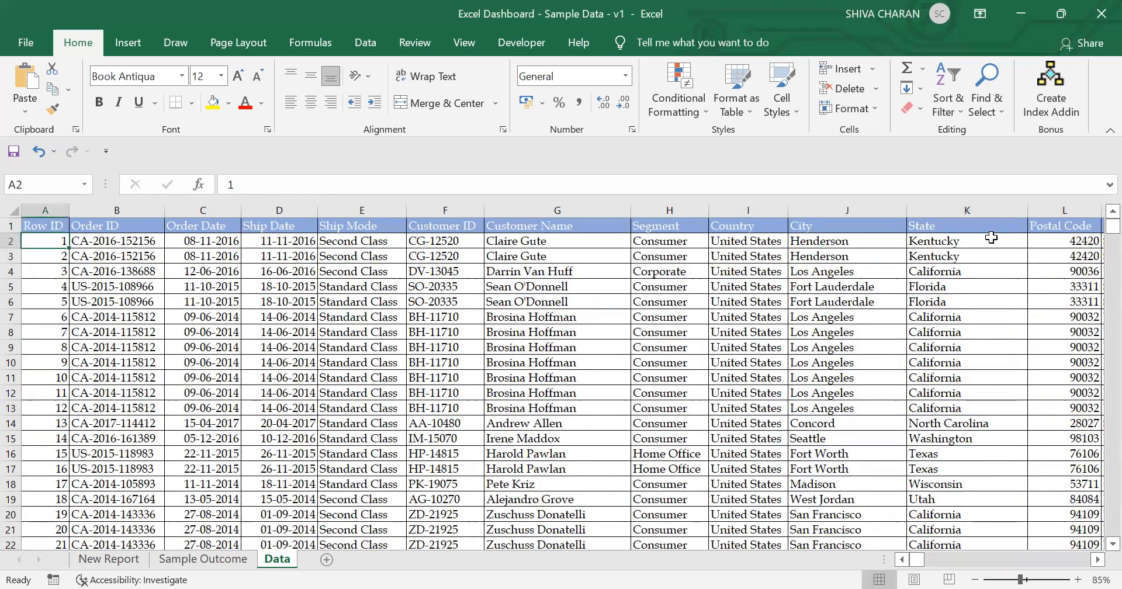
key(Up)
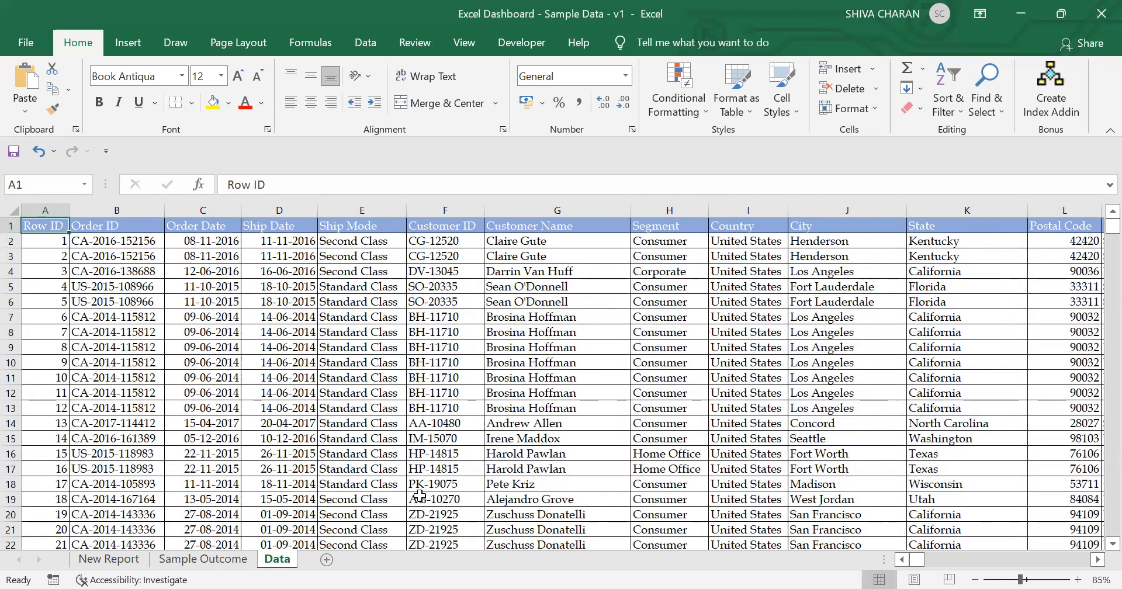
Step: Add a new worksheet and rename it Dashboard
click(327, 560)
key(alt+h)
text(orDashboard)
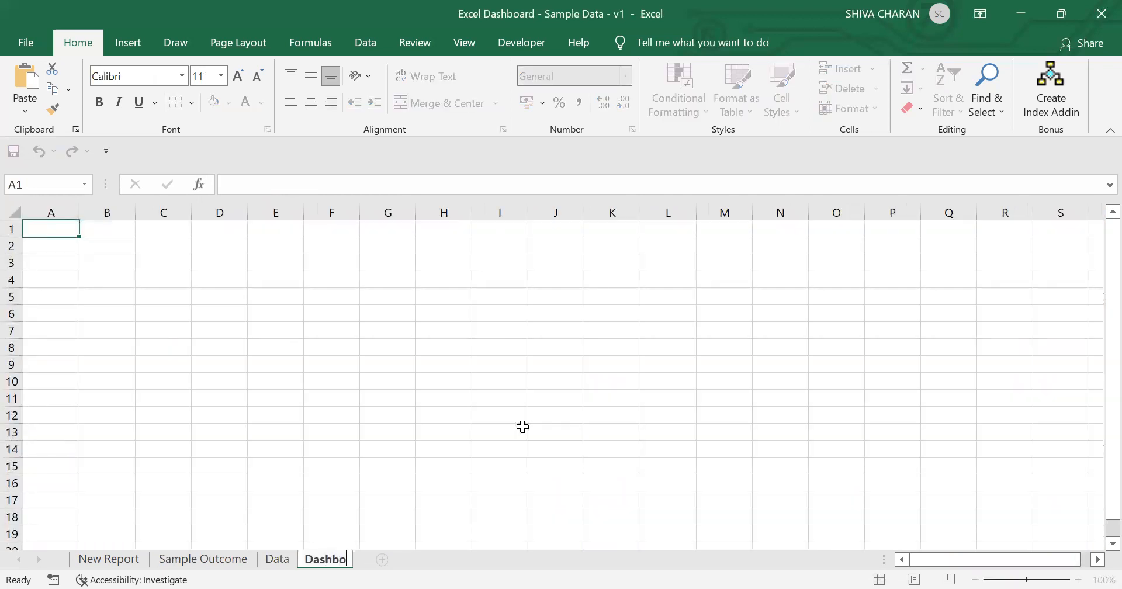
key(Return)
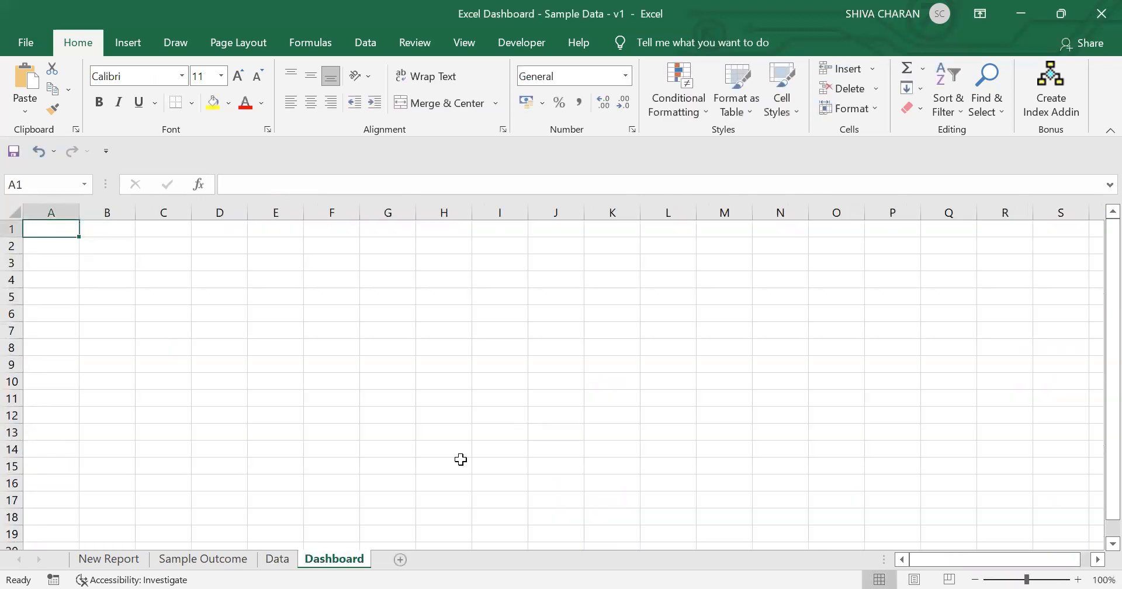
Step: Return to the Data sheet and select the entire data range from A1 to the last filled cell
click(282, 560)
key(ctrl+Page_Up)
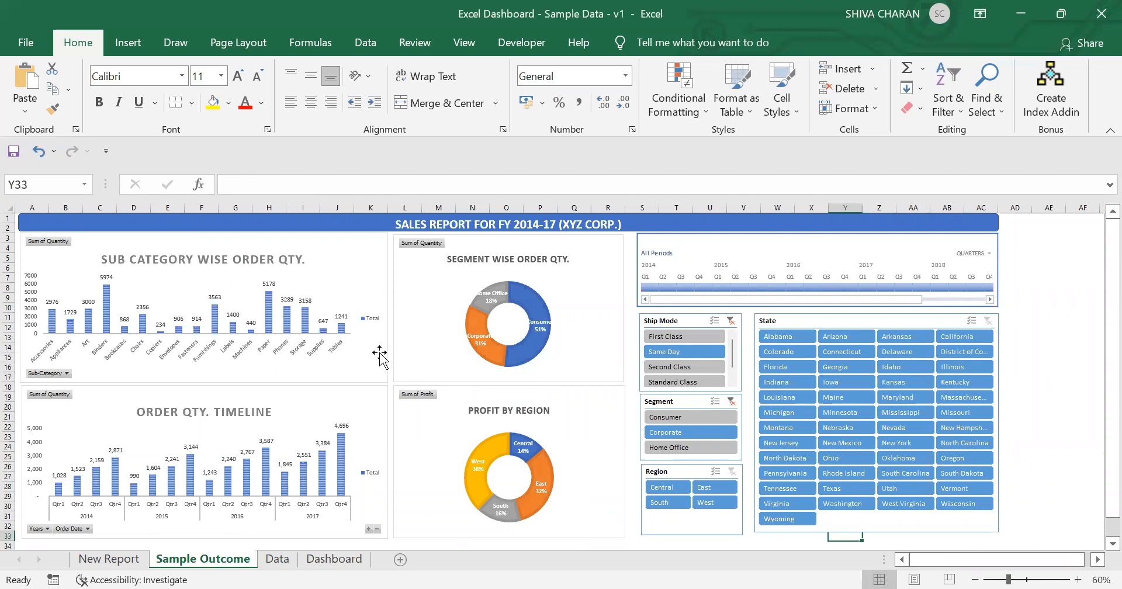
click(277, 560)
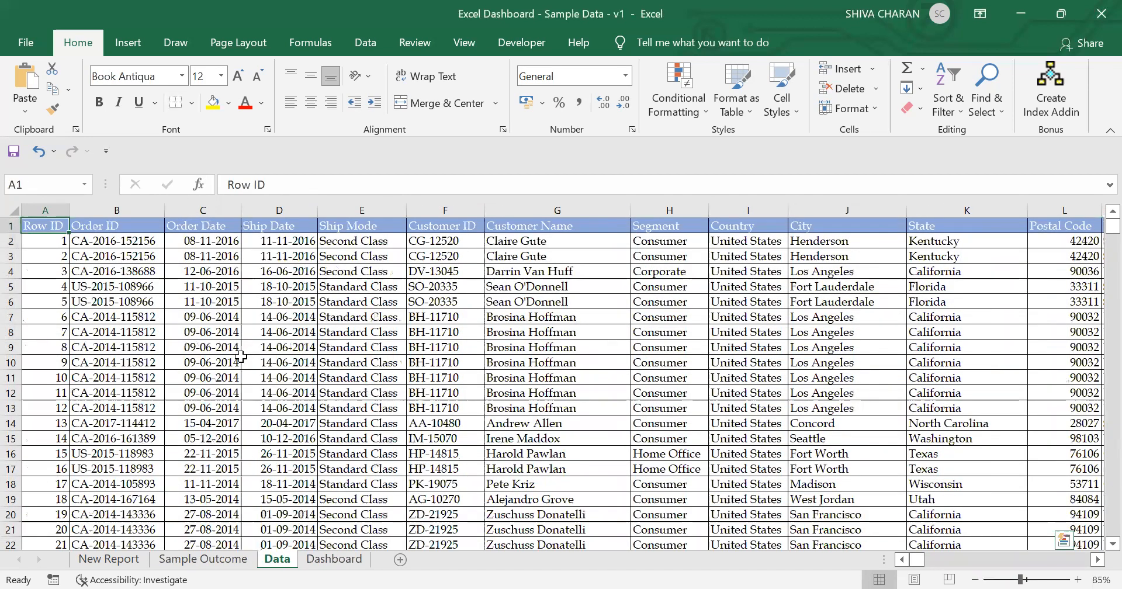
key(ctrl+shift+End)
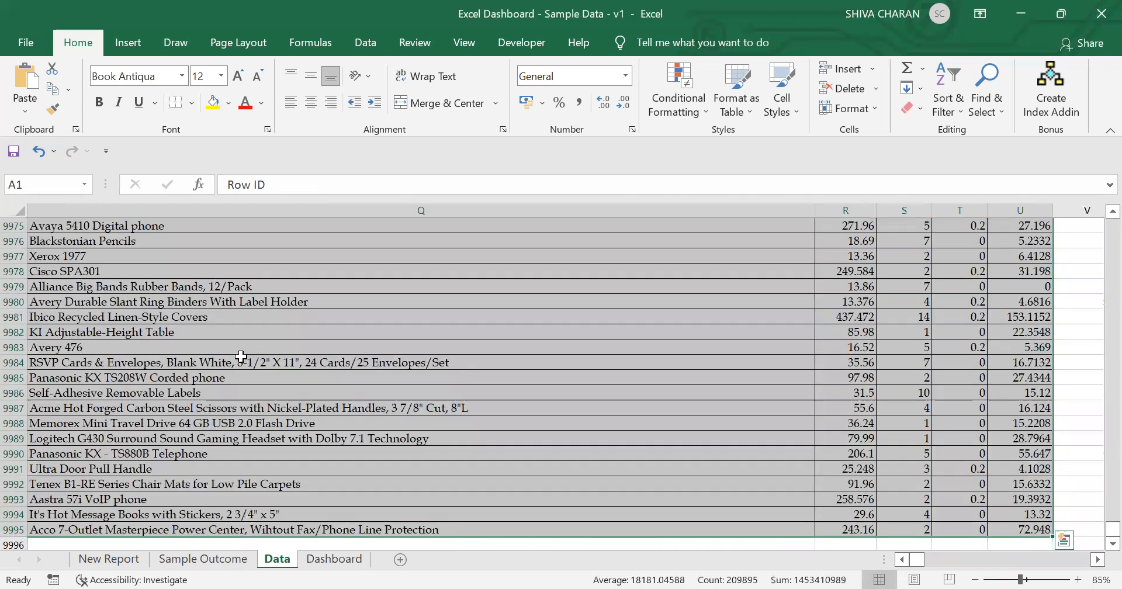
key(ctrl+BackSpace)
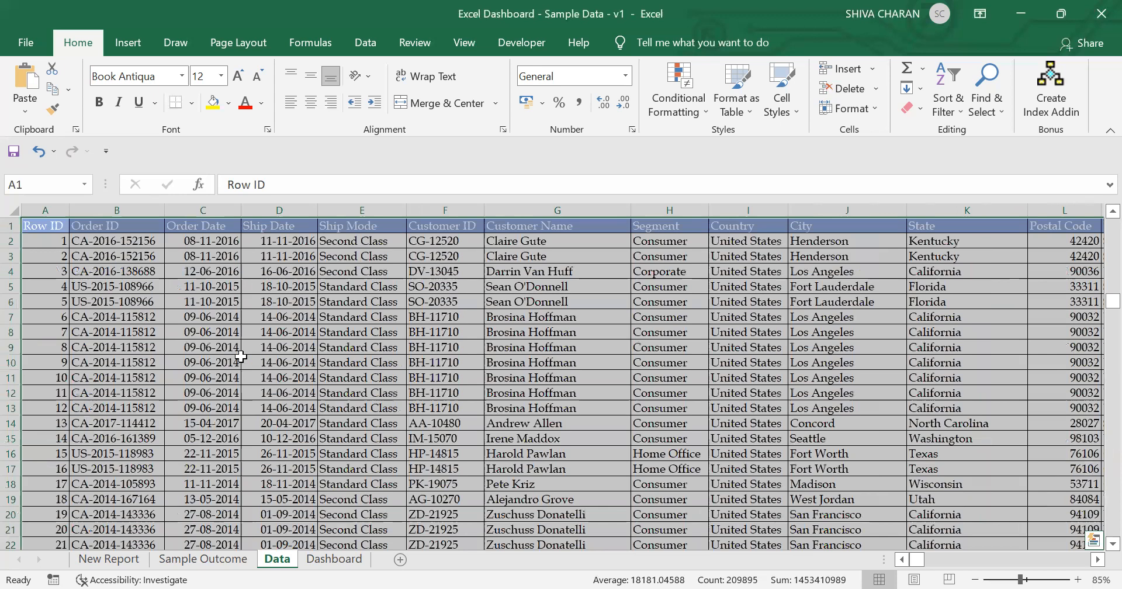
Step: Insert a PivotTable from the Data!$A$1:$U$9995 range into a new worksheet
click(132, 46)
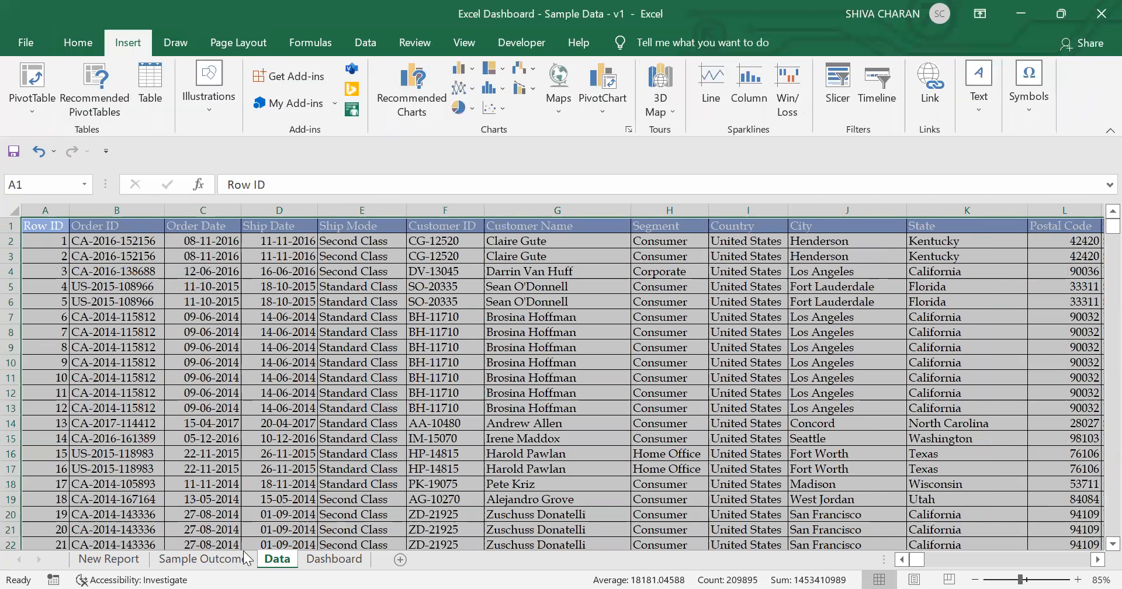
click(243, 559)
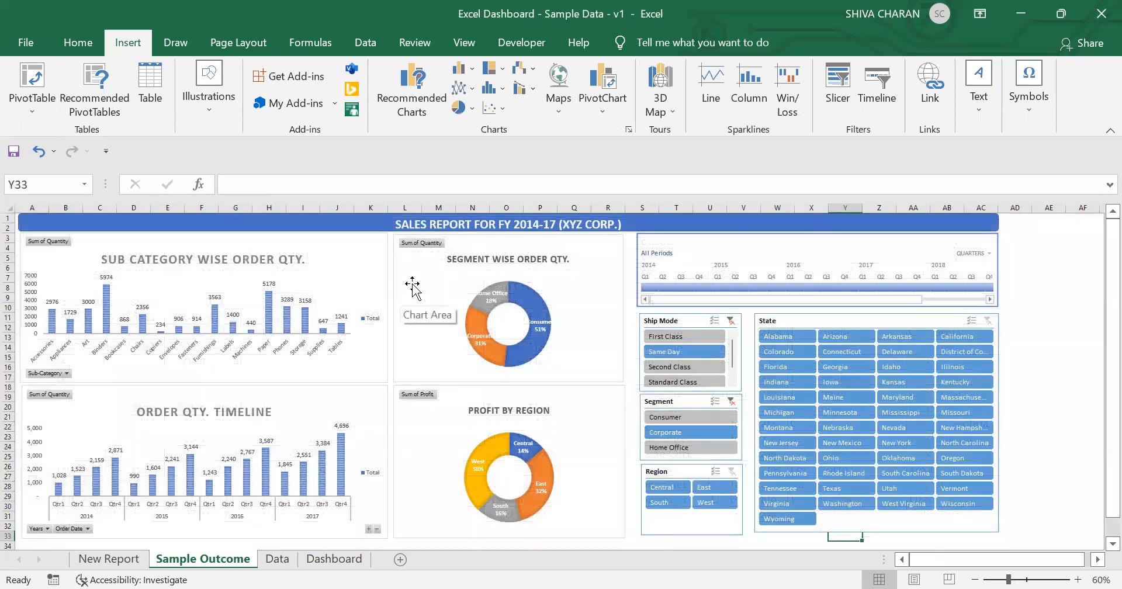
click(277, 560)
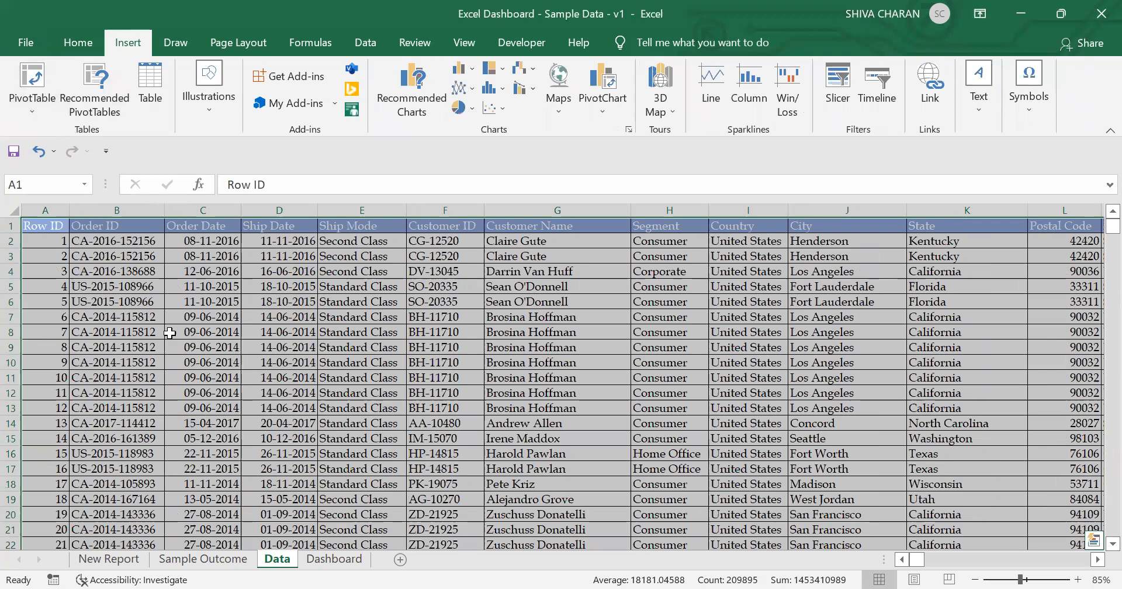
click(35, 87)
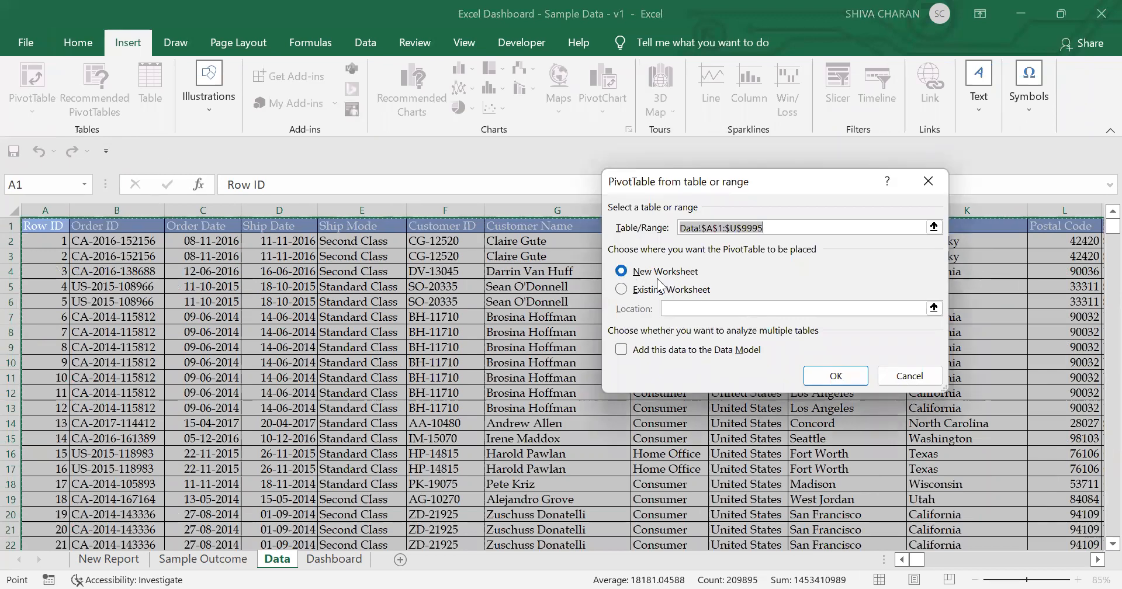
click(836, 377)
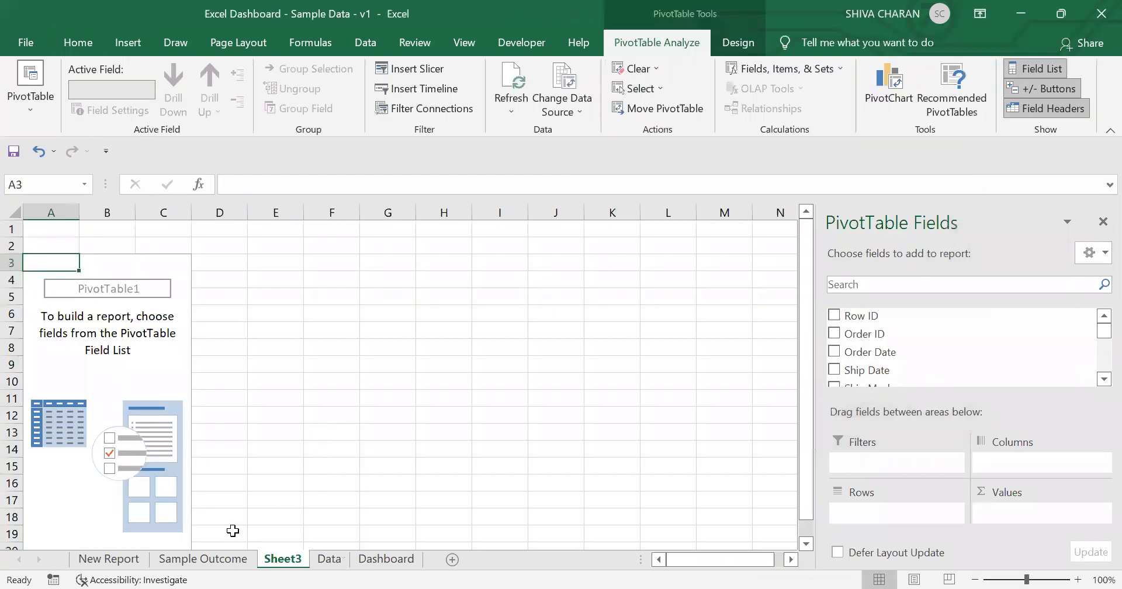
click(227, 560)
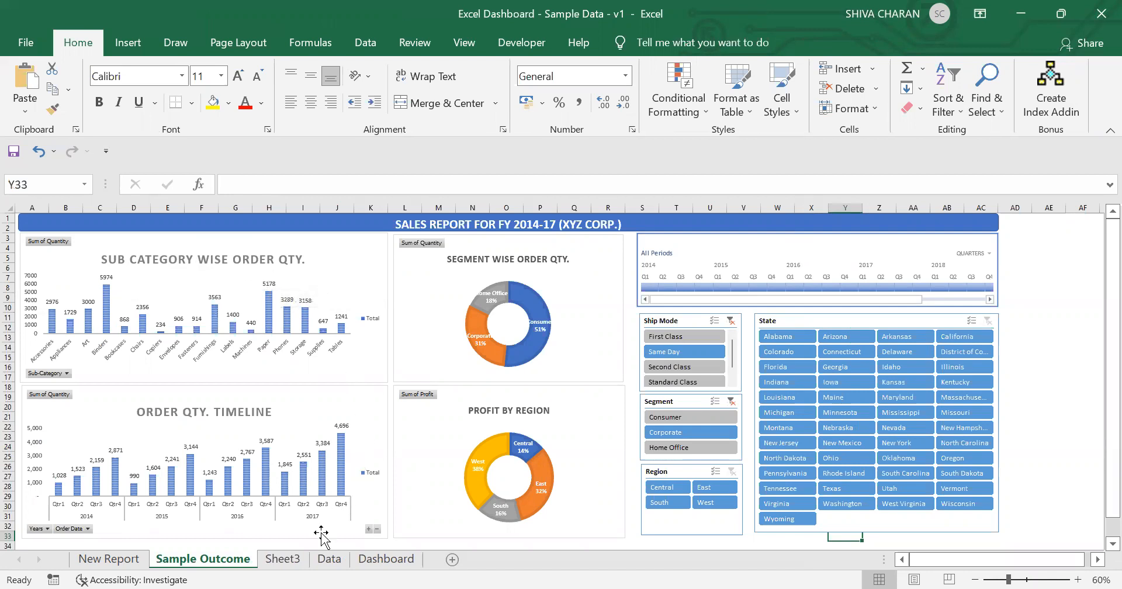
Step: Build the Sheet3 pivot table with Sub-Category as rows and Sum of Quantity as values
click(283, 559)
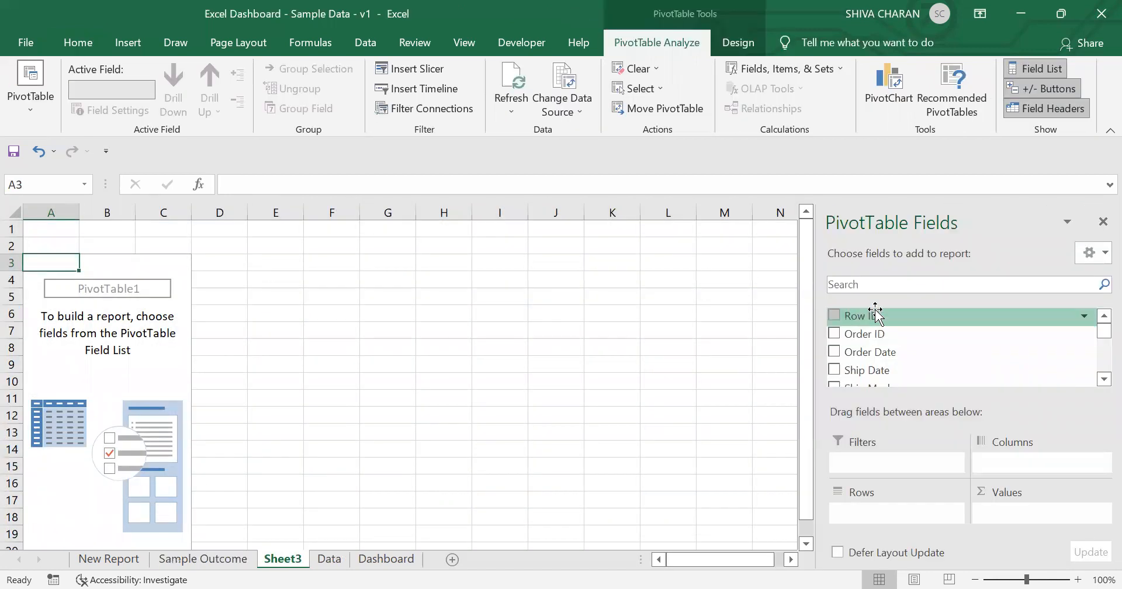
scroll(961, 333, down, 4)
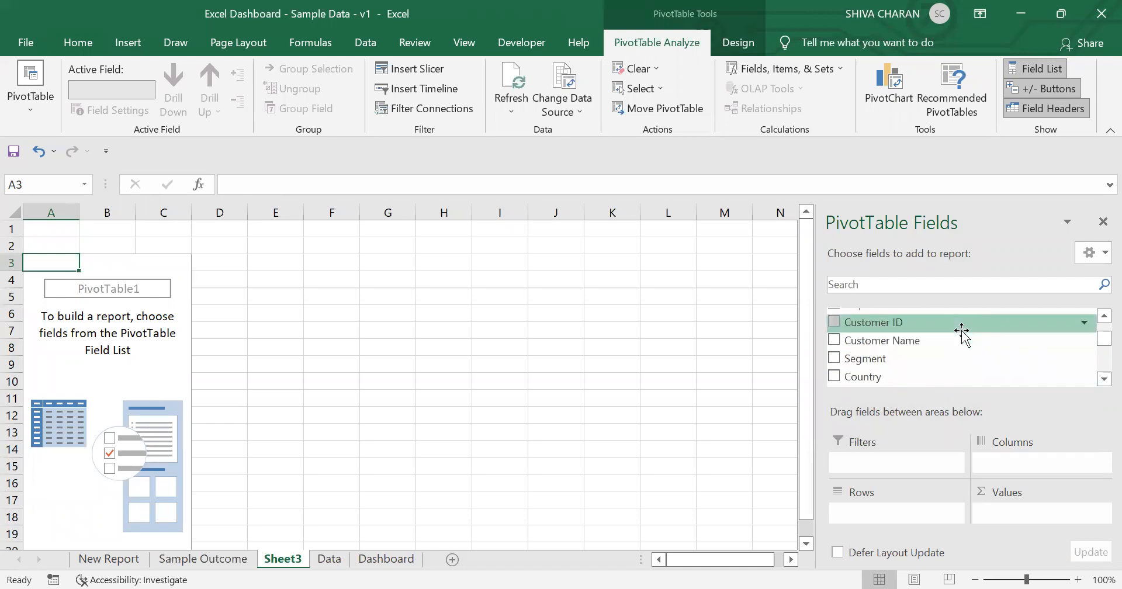
scroll(960, 357, down, 2)
scroll(960, 356, up, 2)
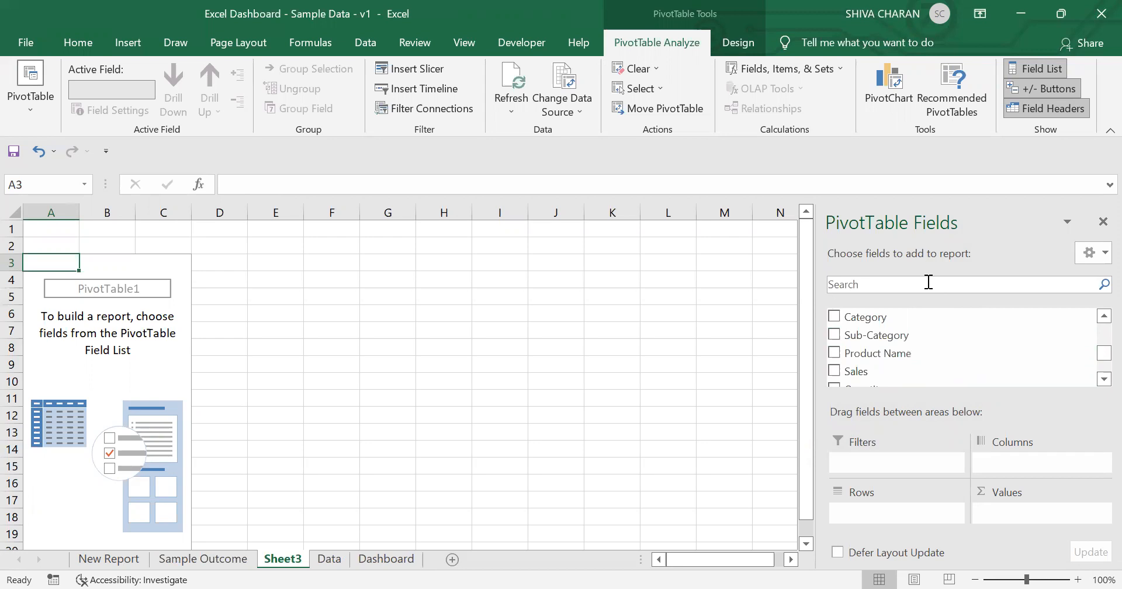
click(833, 334)
click(894, 288)
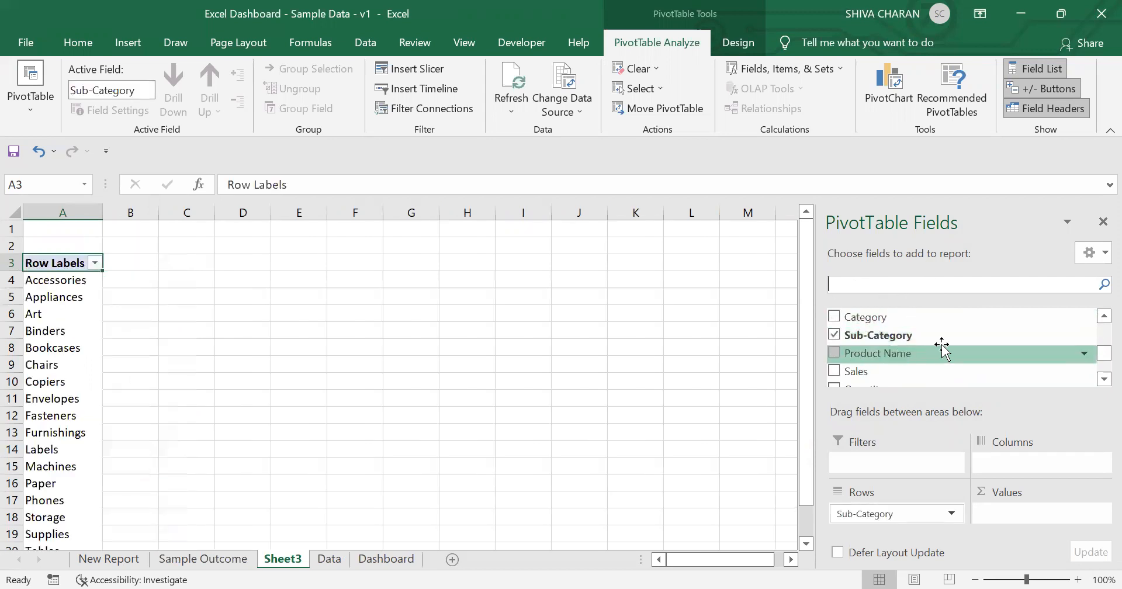
text(qua)
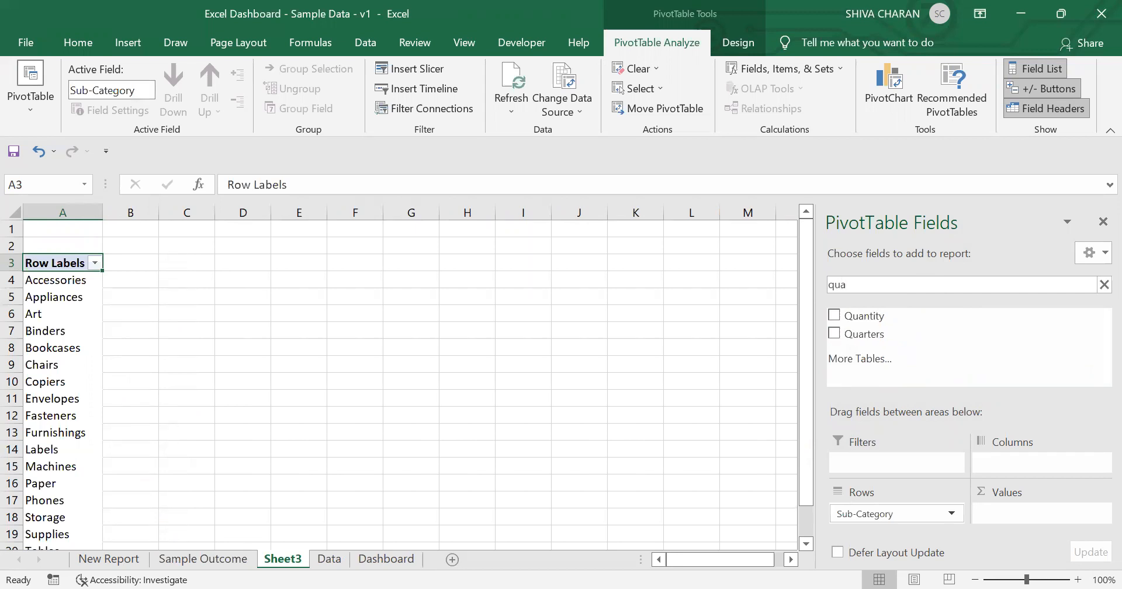
click(834, 315)
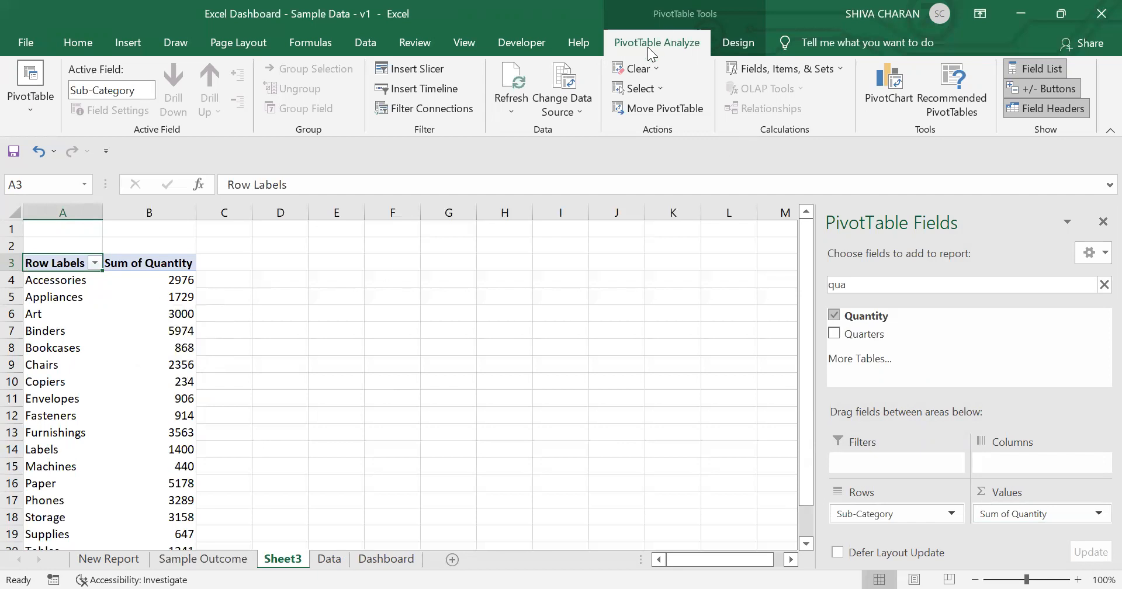
Step: Insert a clustered column PivotChart from the sub-category quantity pivot table
click(905, 100)
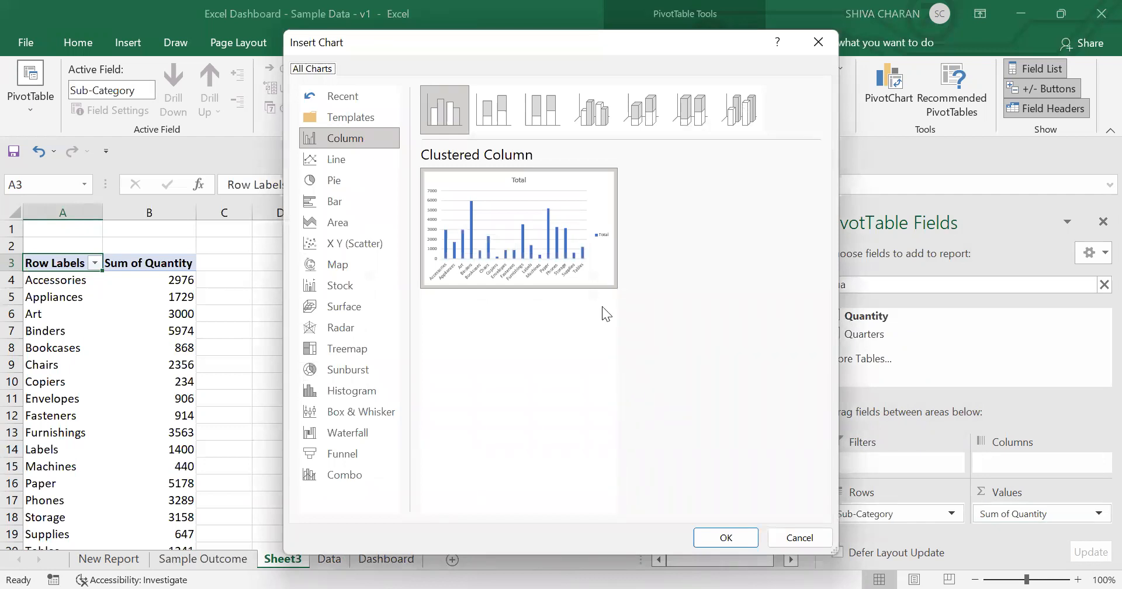
click(739, 532)
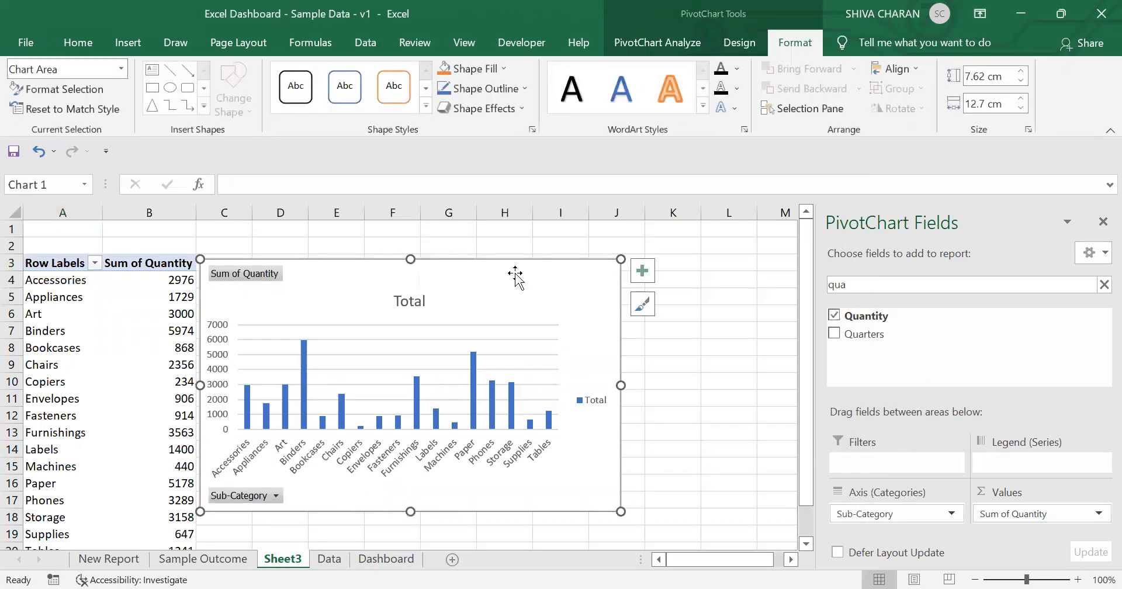
drag(510, 270, 519, 266)
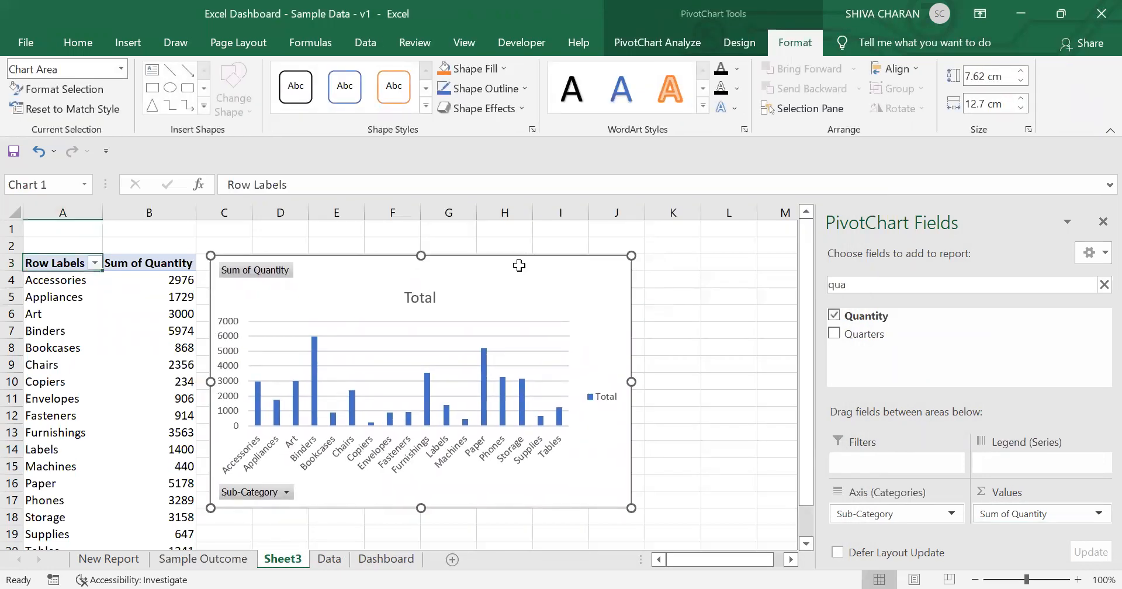
Step: Move the PivotChart onto the Dashboard sheet at cell A3 and reduce its height to end near row 15
key(Delete)
click(383, 558)
click(60, 265)
key(ctrl+v)
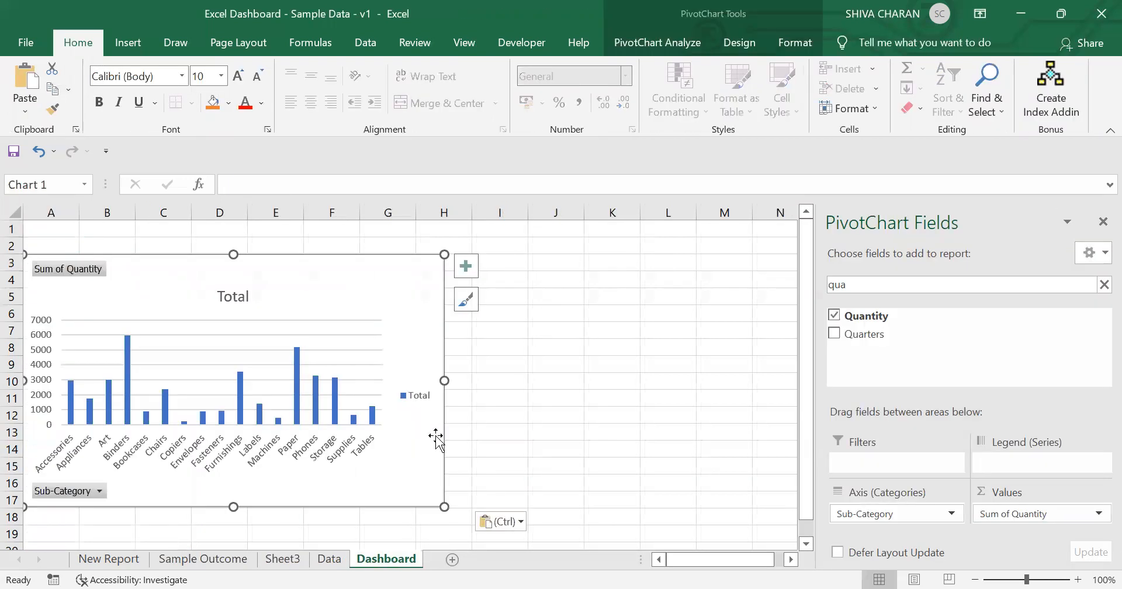
drag(435, 493, 445, 466)
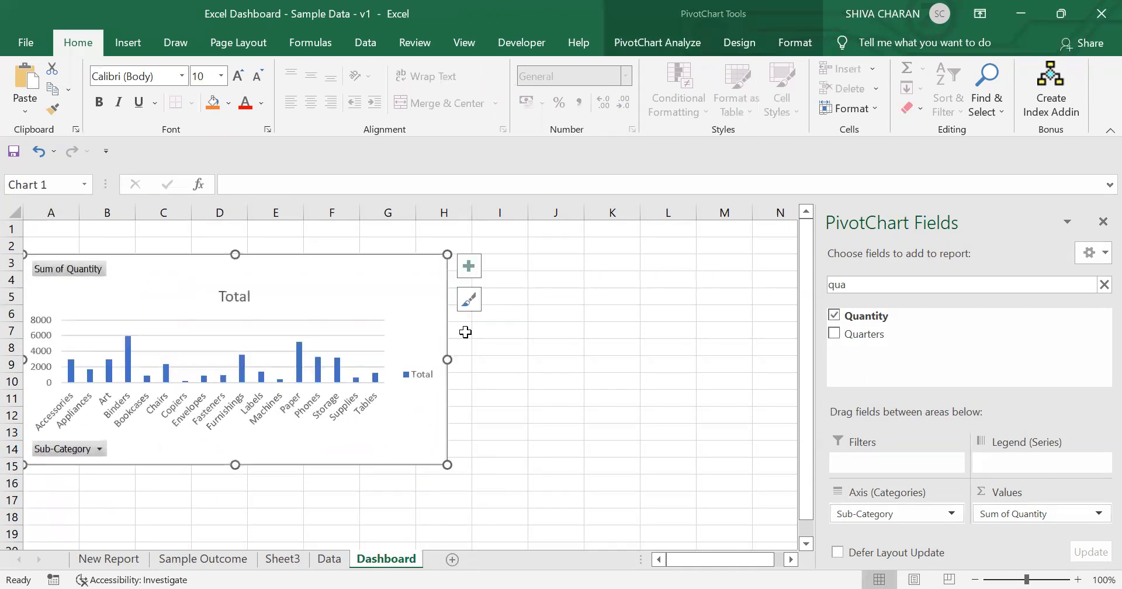
Step: Apply the third chart style to the chart and turn on its data labels
click(470, 301)
click(618, 534)
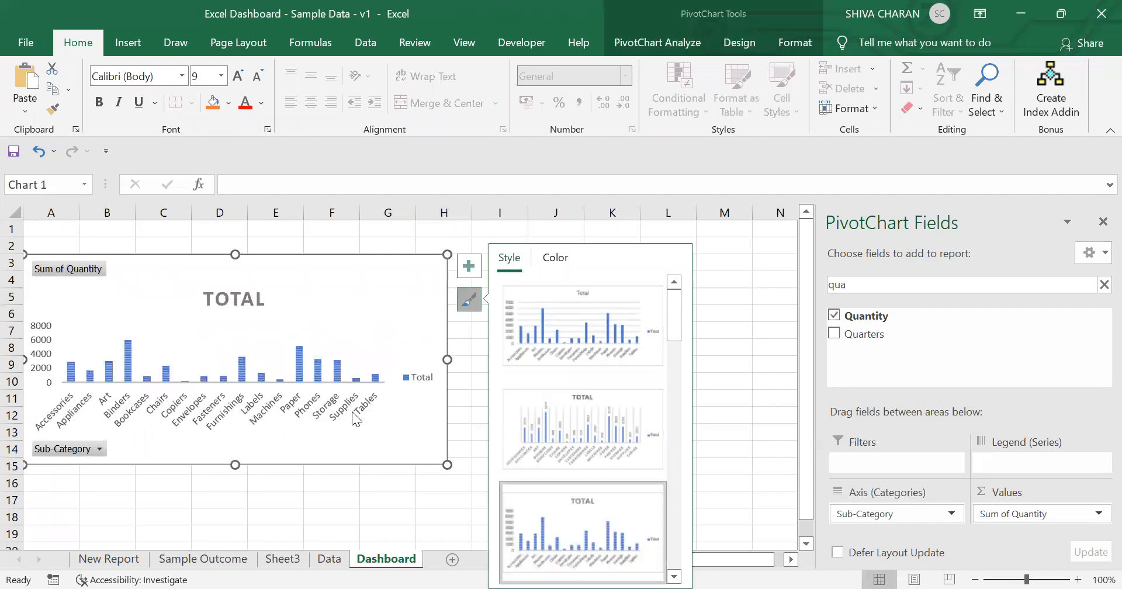
click(467, 258)
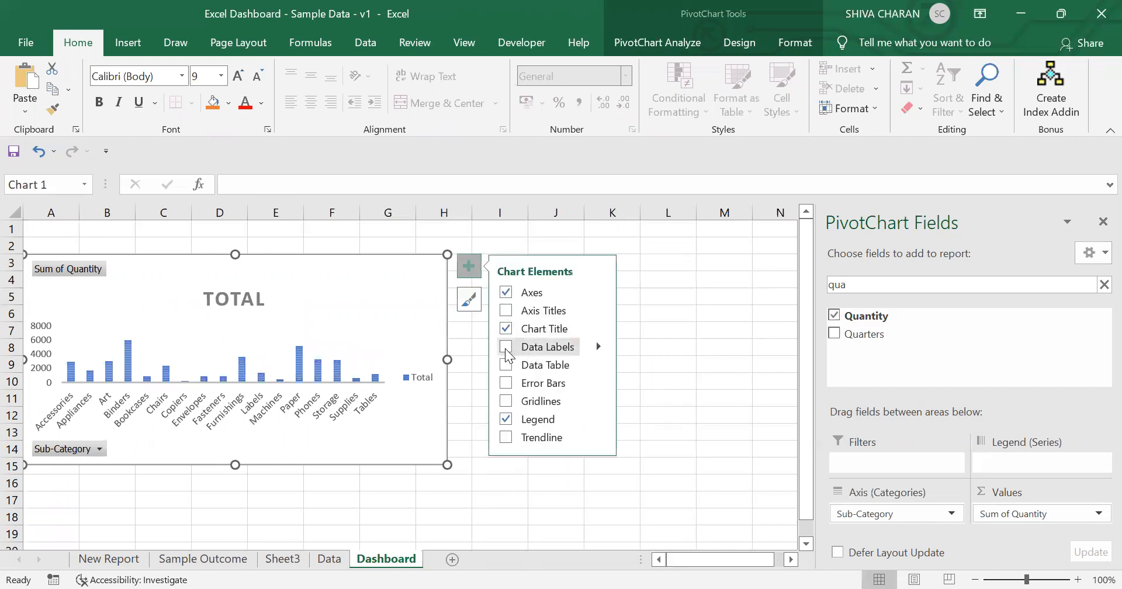
click(506, 347)
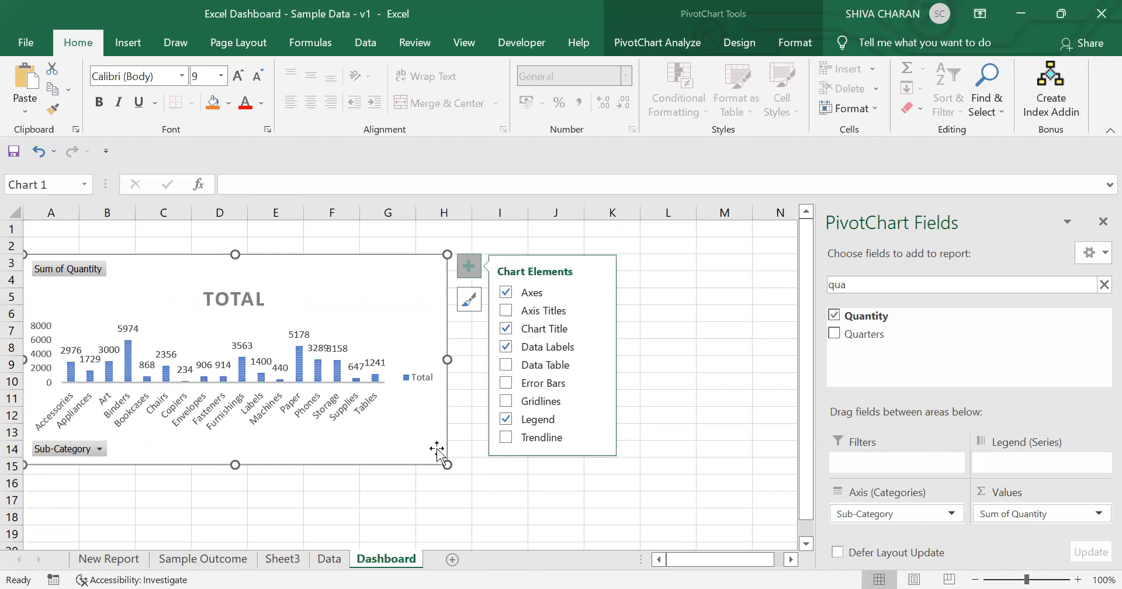
Step: Retitle the chart SUB-CATEGORY WISE ORDER QTY, checking the Sample Outcome sheet for the wording
click(238, 295)
click(237, 294)
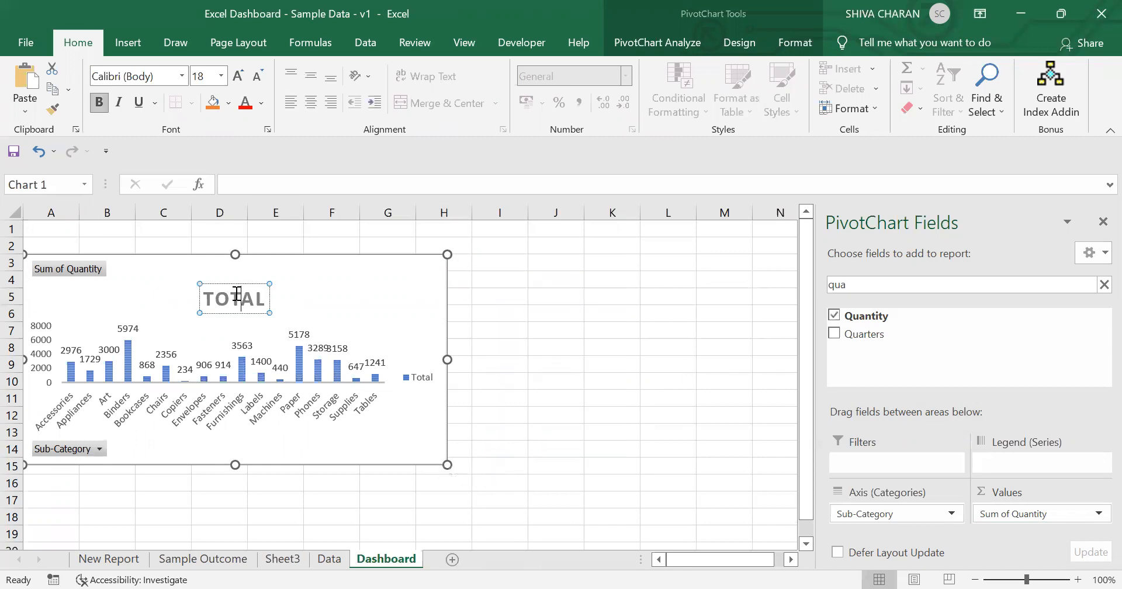
click(197, 560)
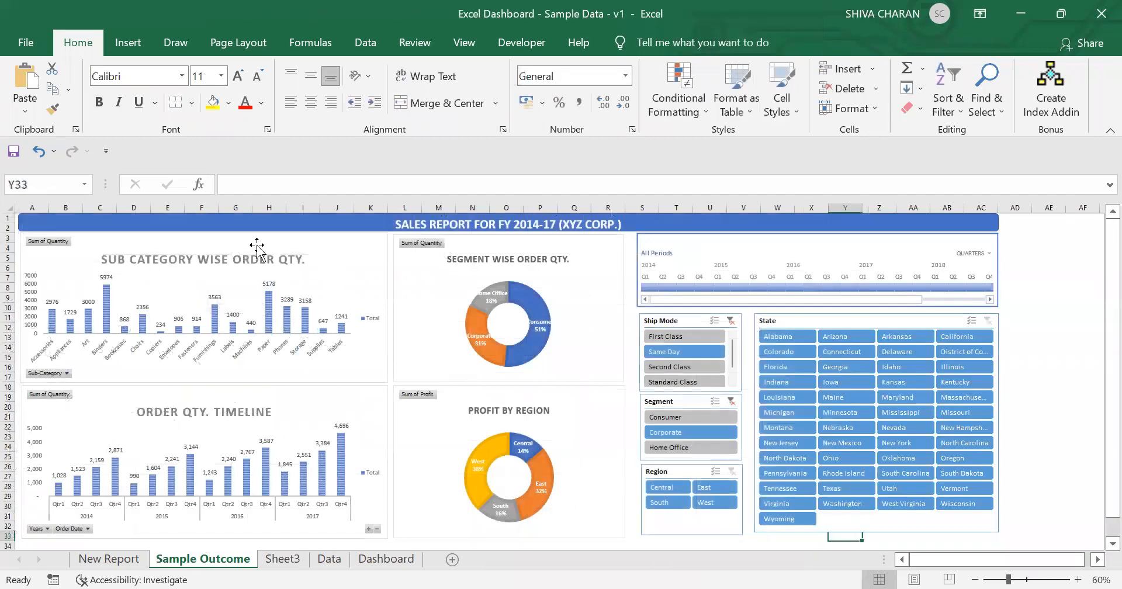
click(384, 559)
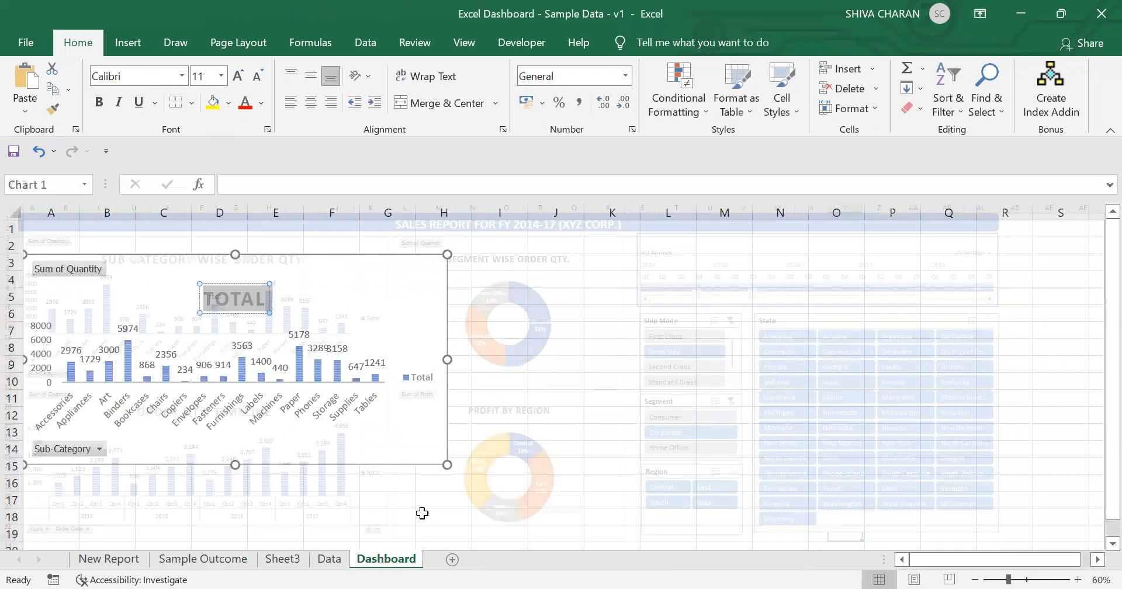
text(SUB-C)
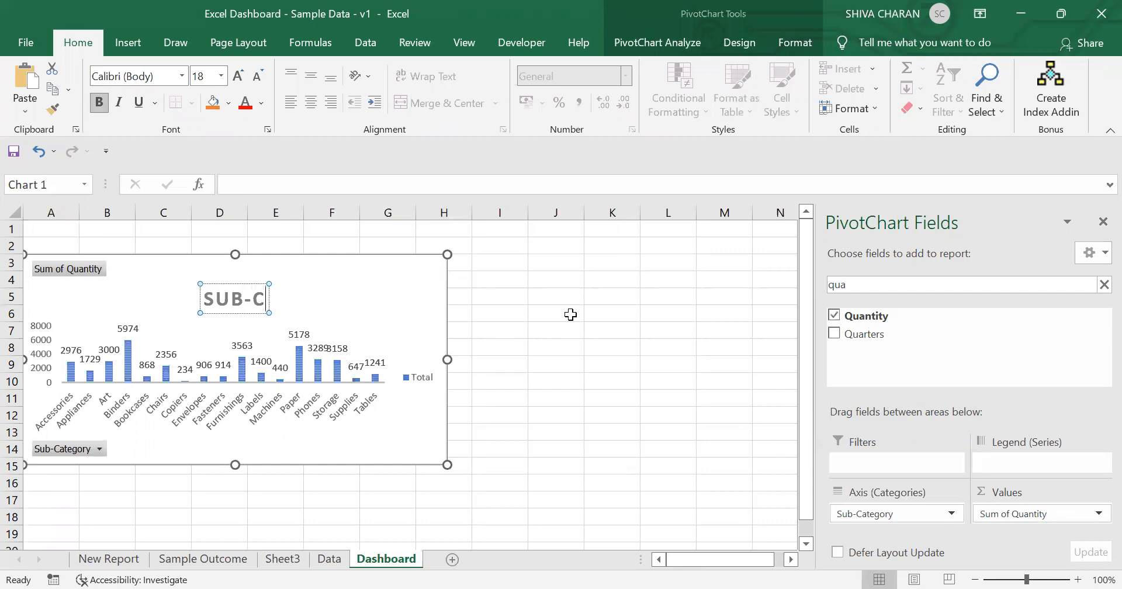
text(ATEGORY WI)
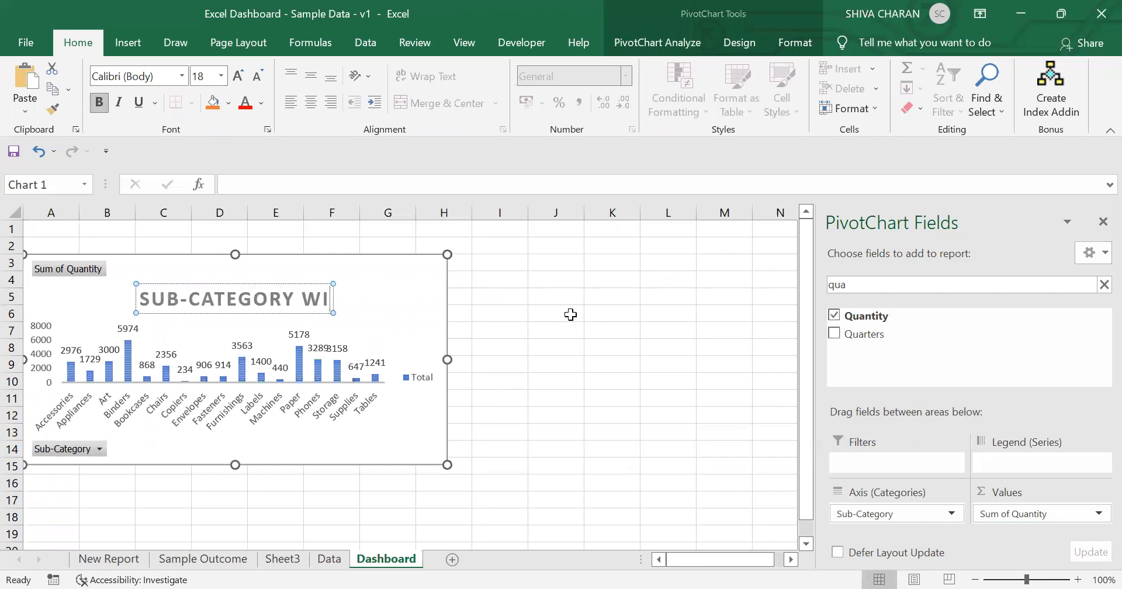
text(SE ORDER)
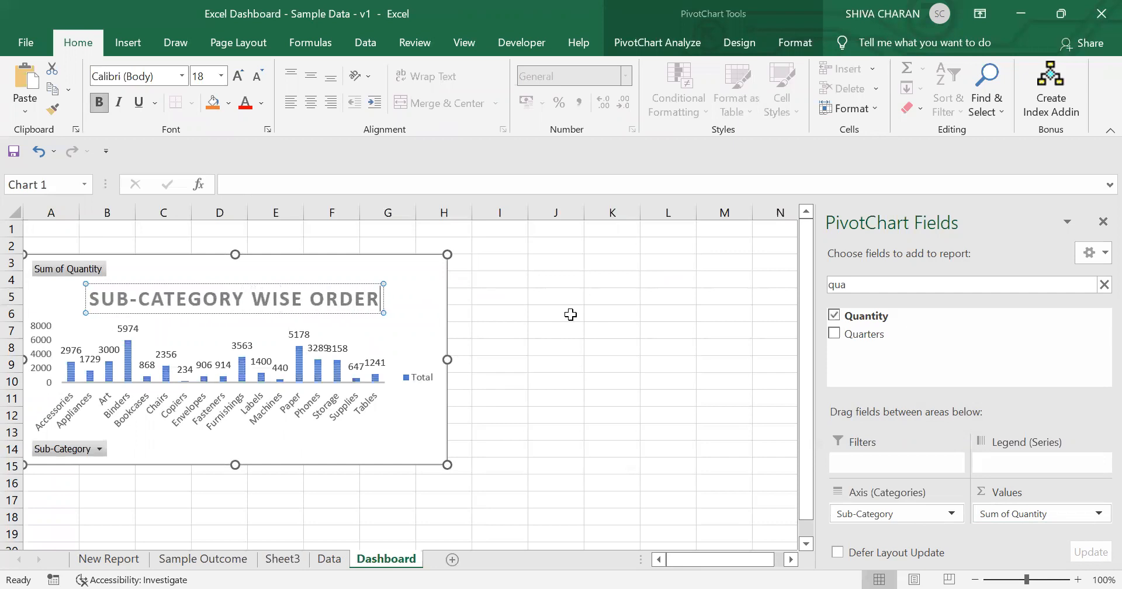
text( QTY)
key(BackSpace)
text(TY)
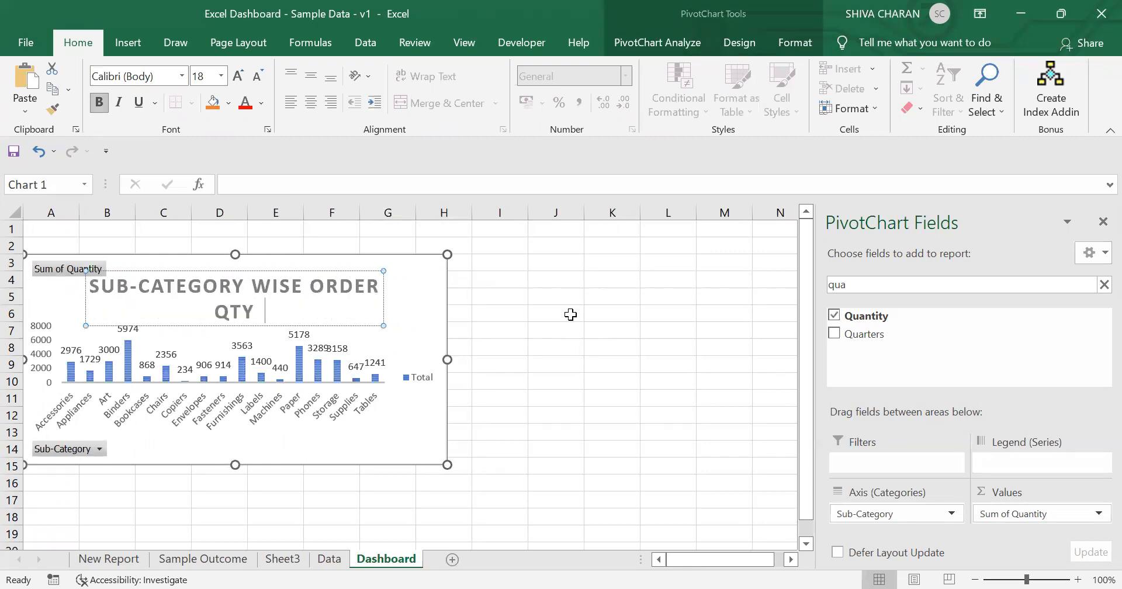
Step: Reduce the chart title's font size by three steps
key(ctrl+a)
click(257, 77)
click(257, 77)
click(258, 76)
click(615, 366)
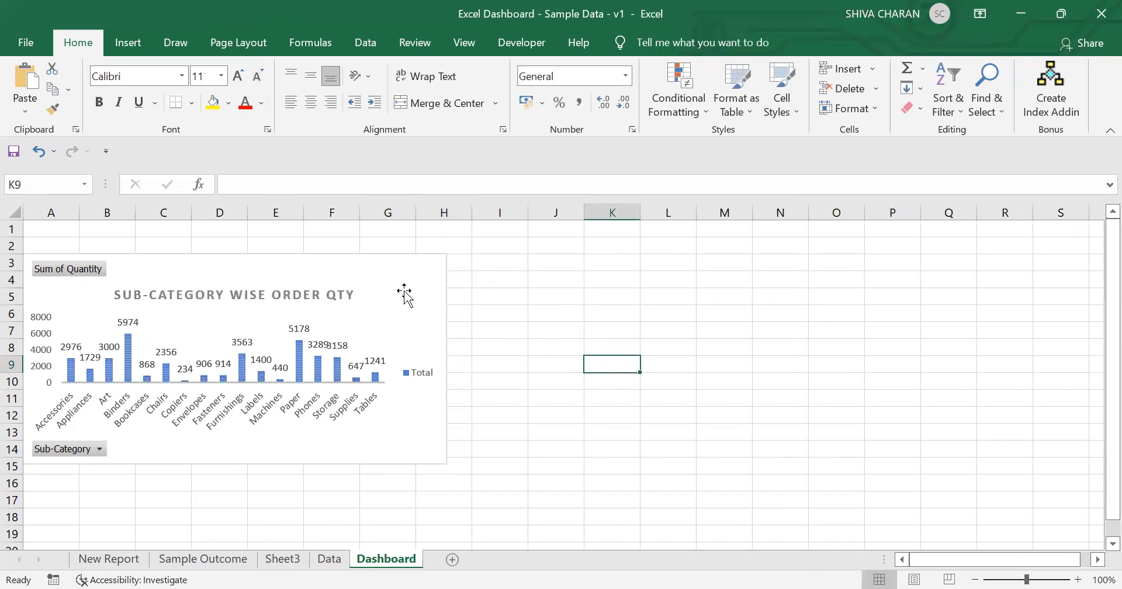
Step: Insert another PivotTable from the Data!$A$1:$U$9995 range into a new worksheet
click(292, 459)
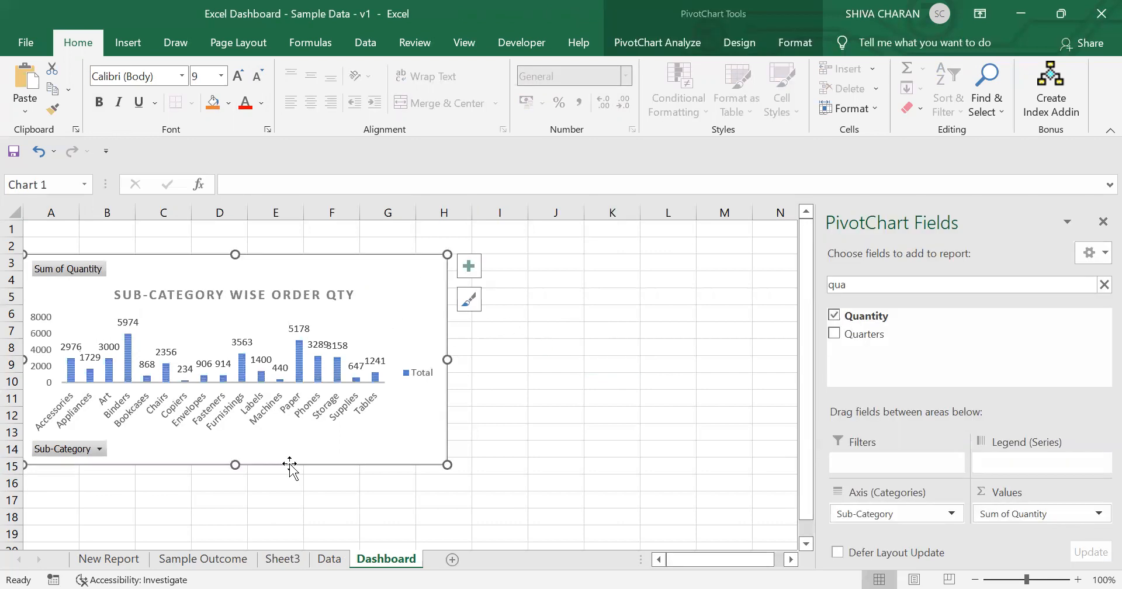
click(239, 560)
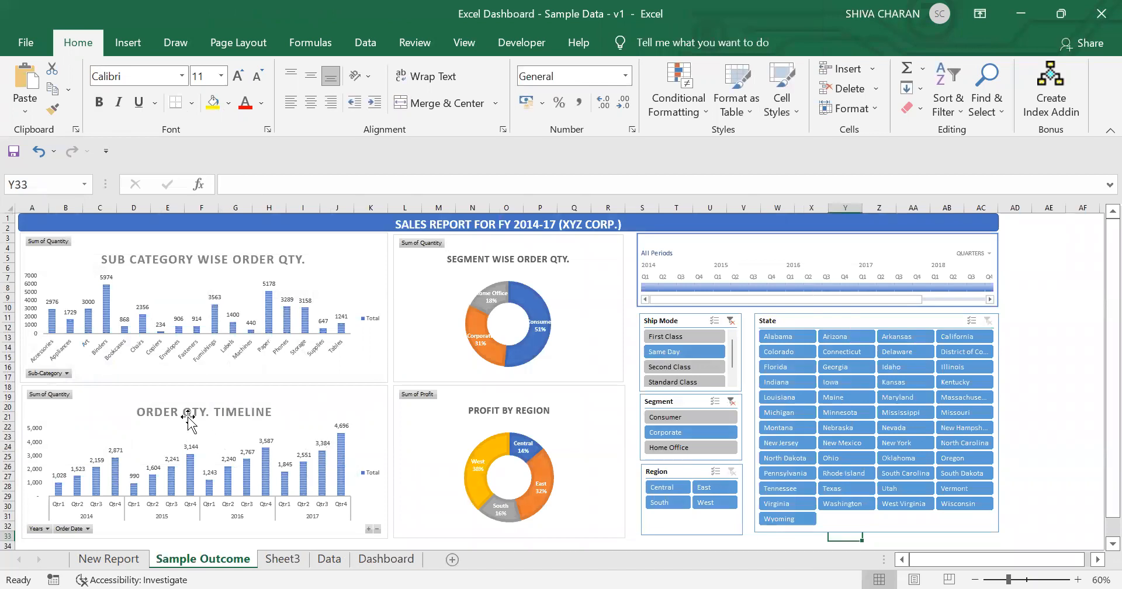
click(336, 562)
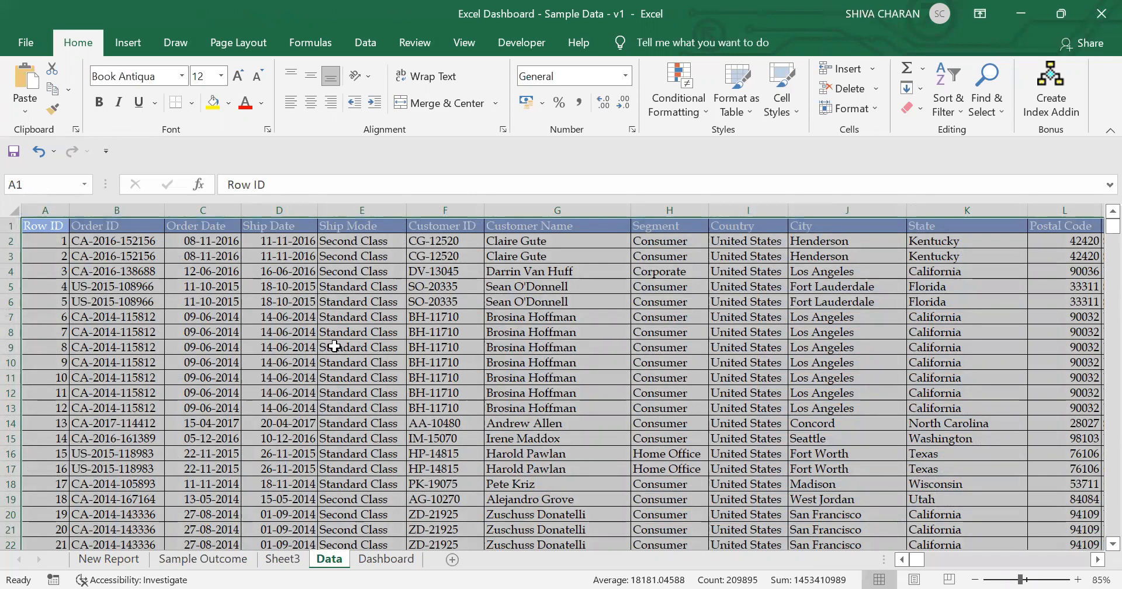
click(138, 41)
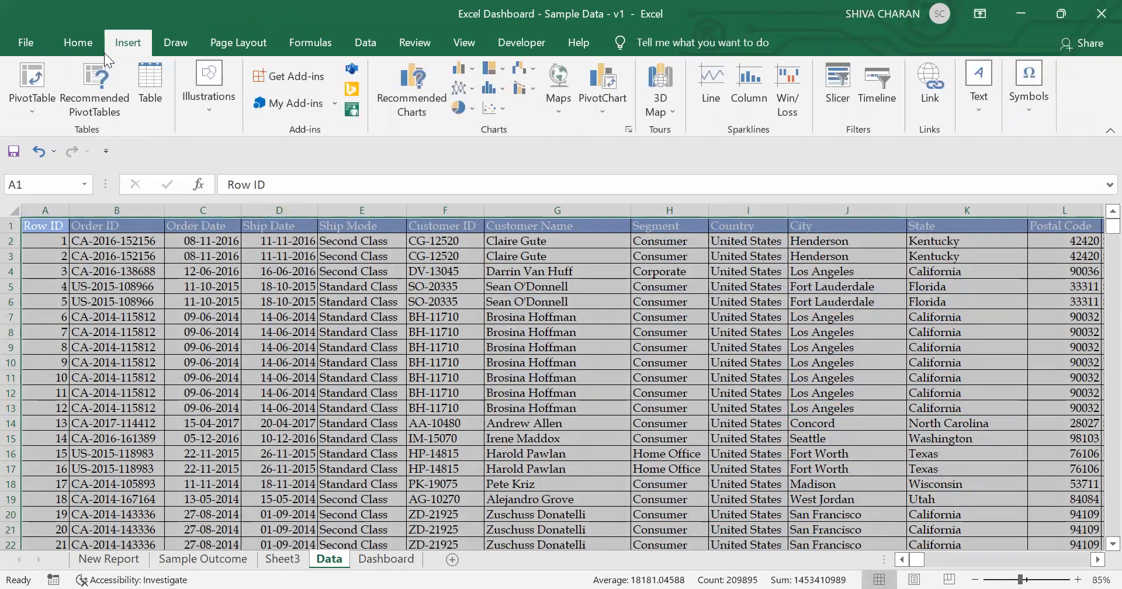
click(30, 76)
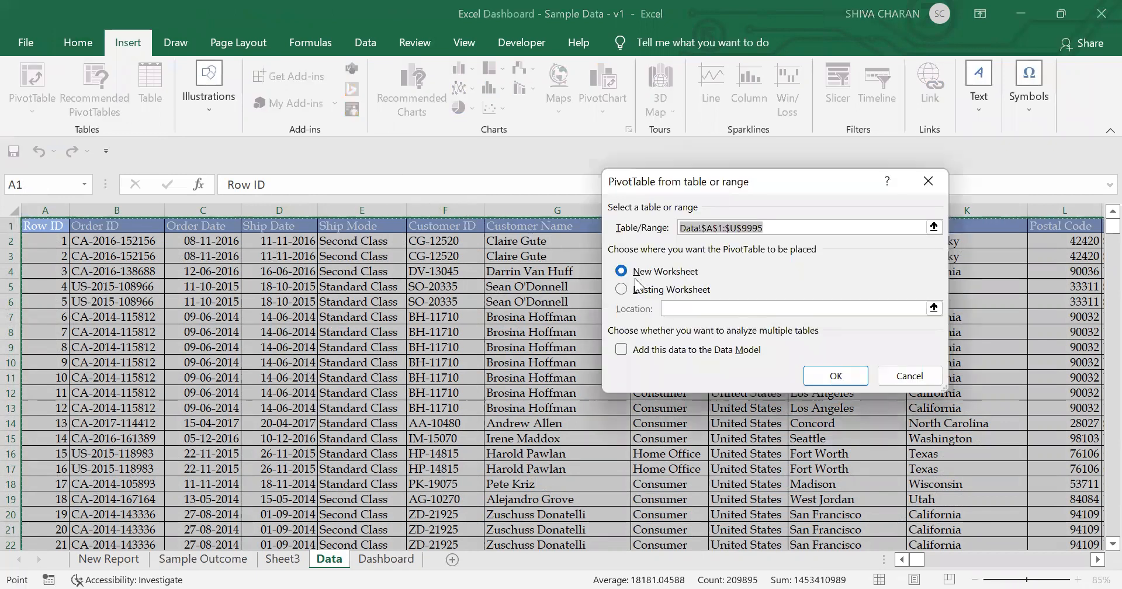
click(842, 377)
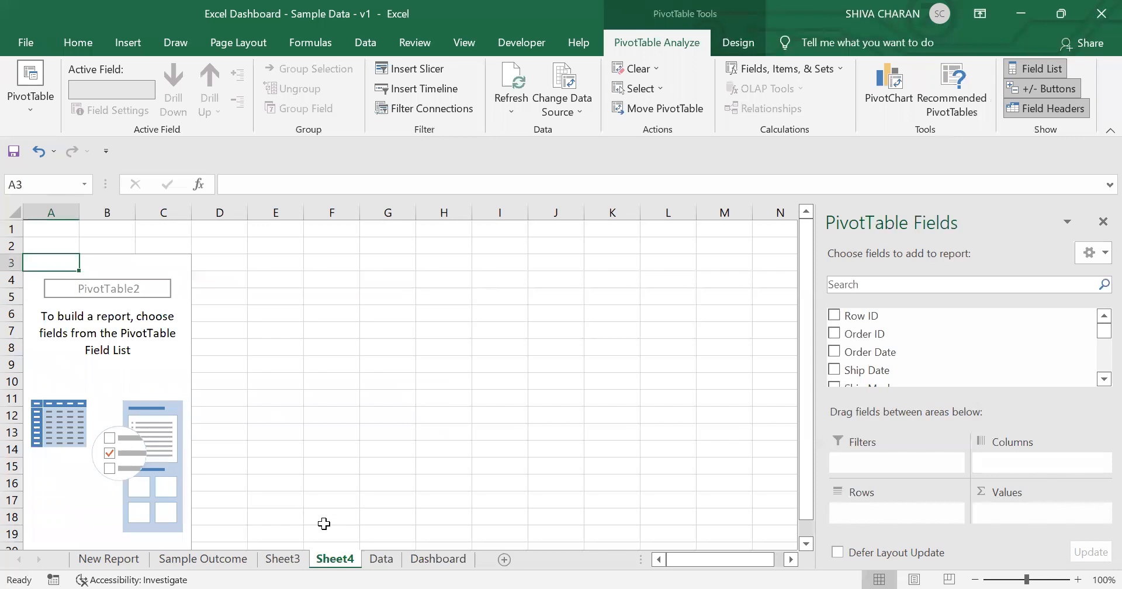
Step: Add Order Date as the row field of the new pivot table, after comparing with the Sample Outcome timeline
click(240, 560)
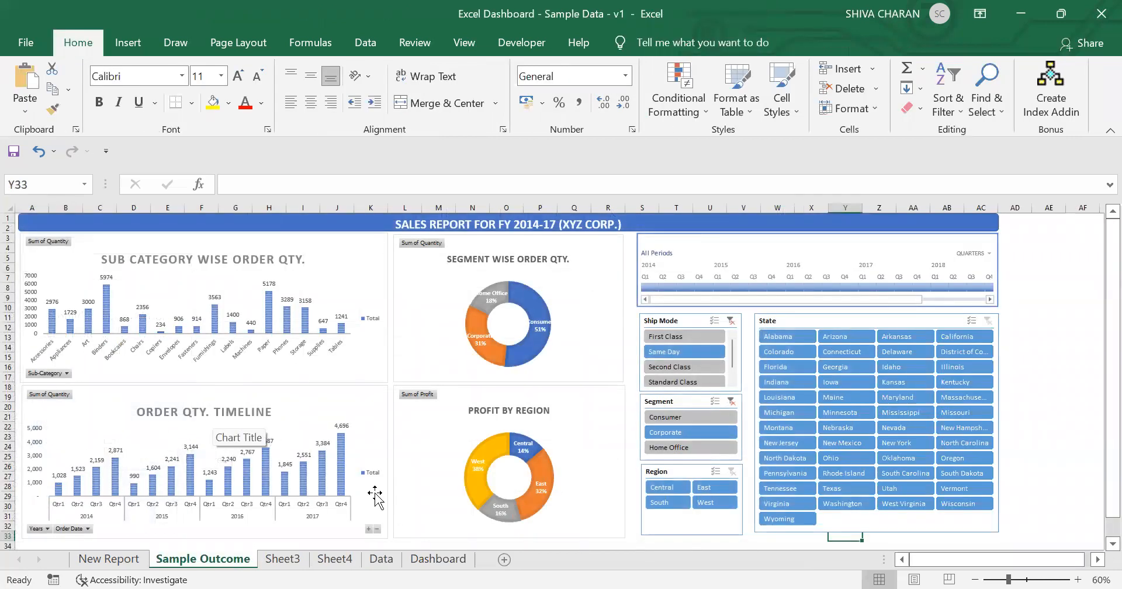
click(334, 559)
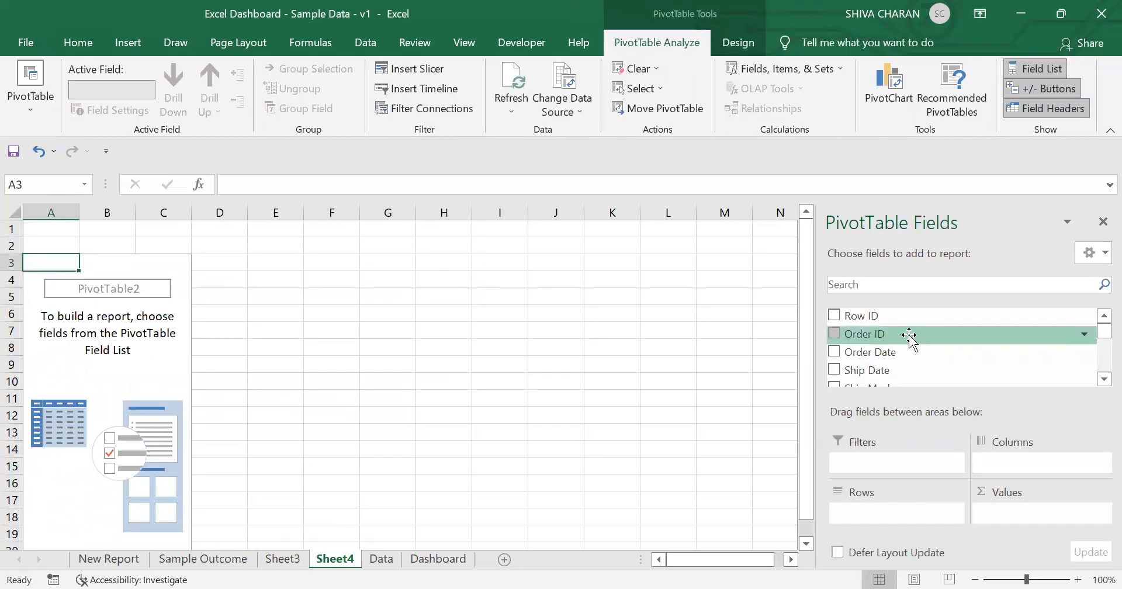
click(834, 334)
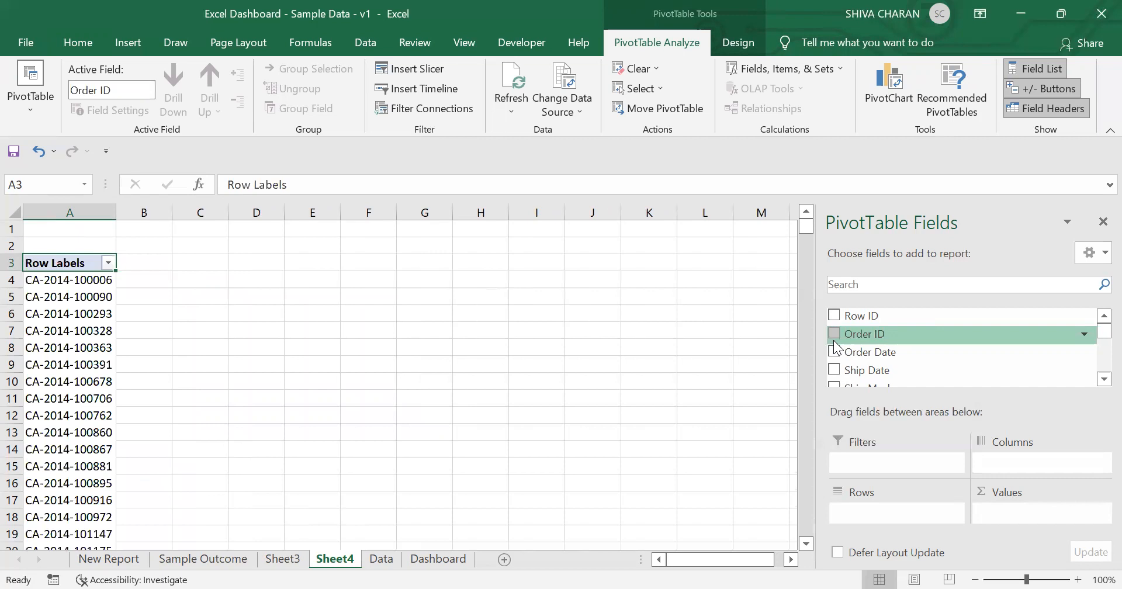
click(835, 352)
Step: Add Quantity as the value field and expand 2014 to show its quarters
click(889, 284)
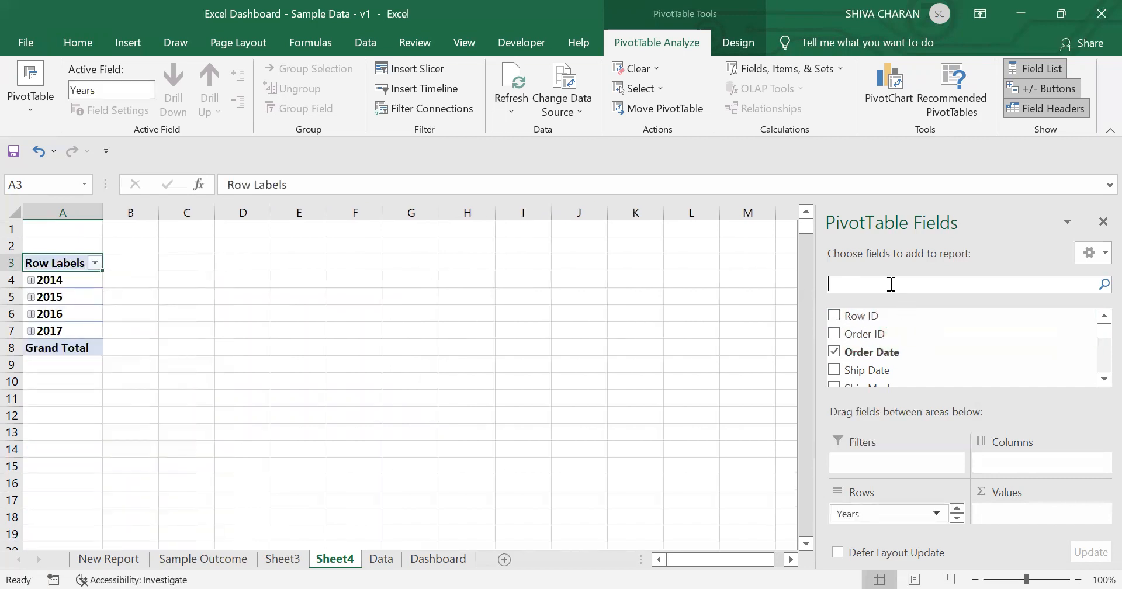
text(que)
key(BackSpace)
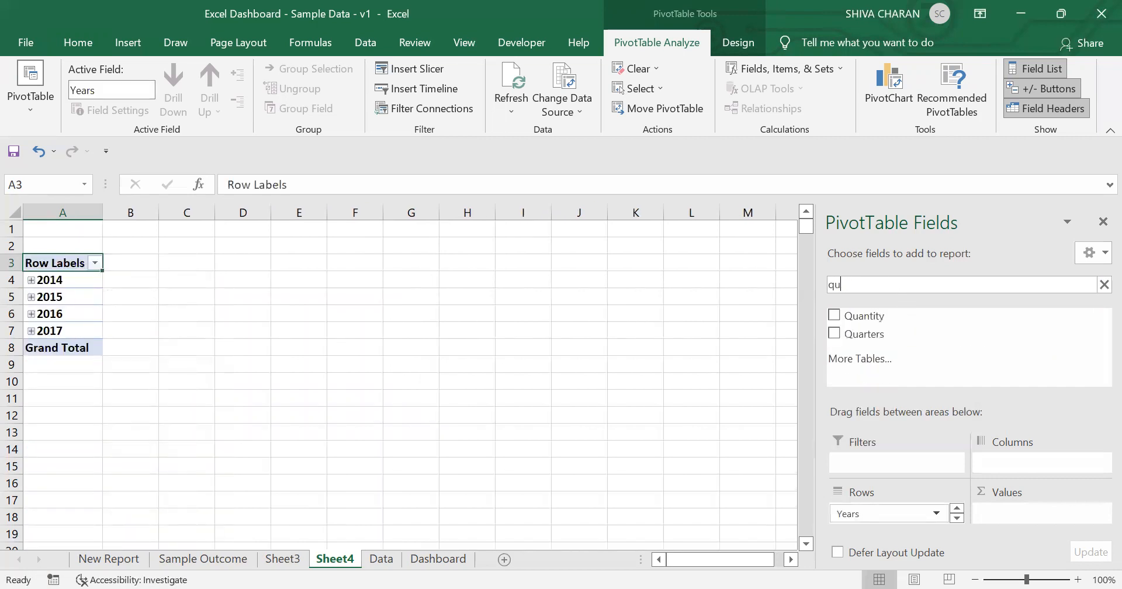
click(833, 316)
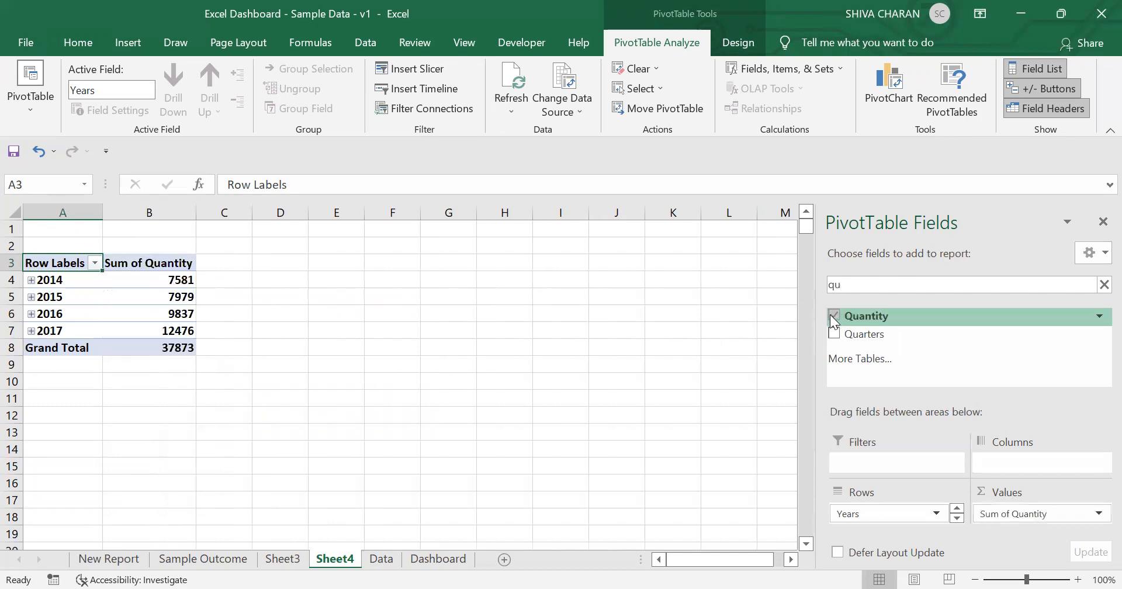
click(31, 279)
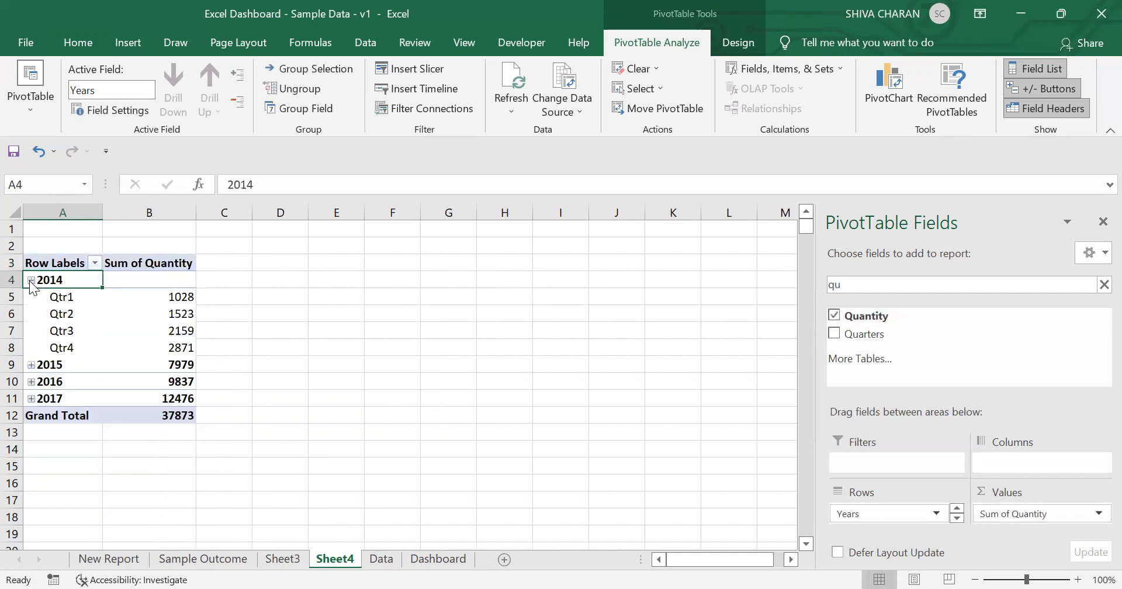
Step: Group the pivot table's order dates by quarters and years only, removing days and months
click(76, 302)
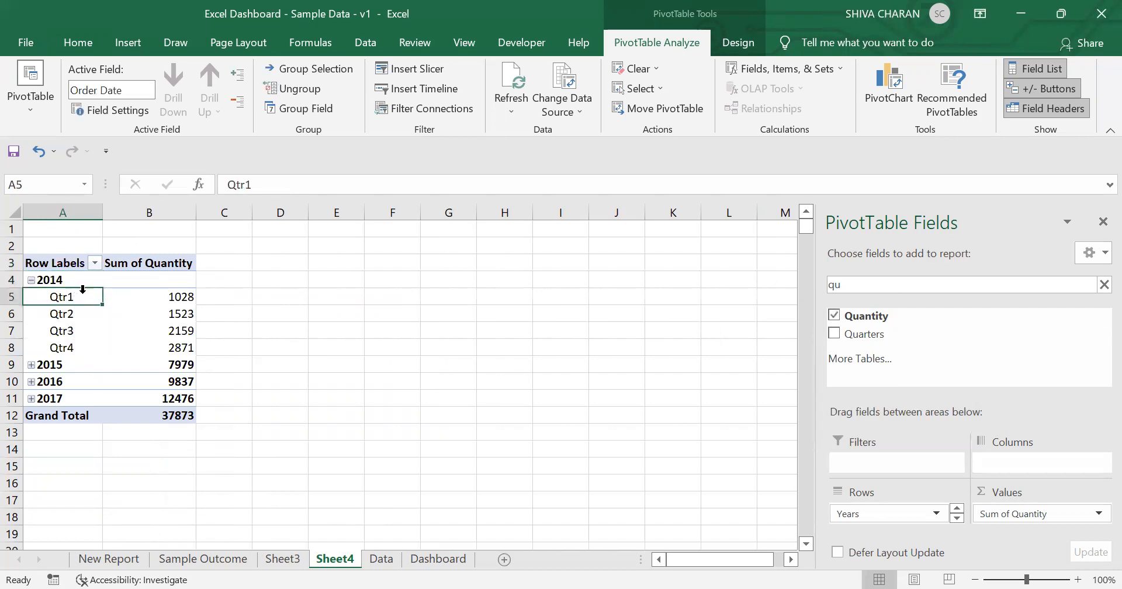
shift+click(81, 339)
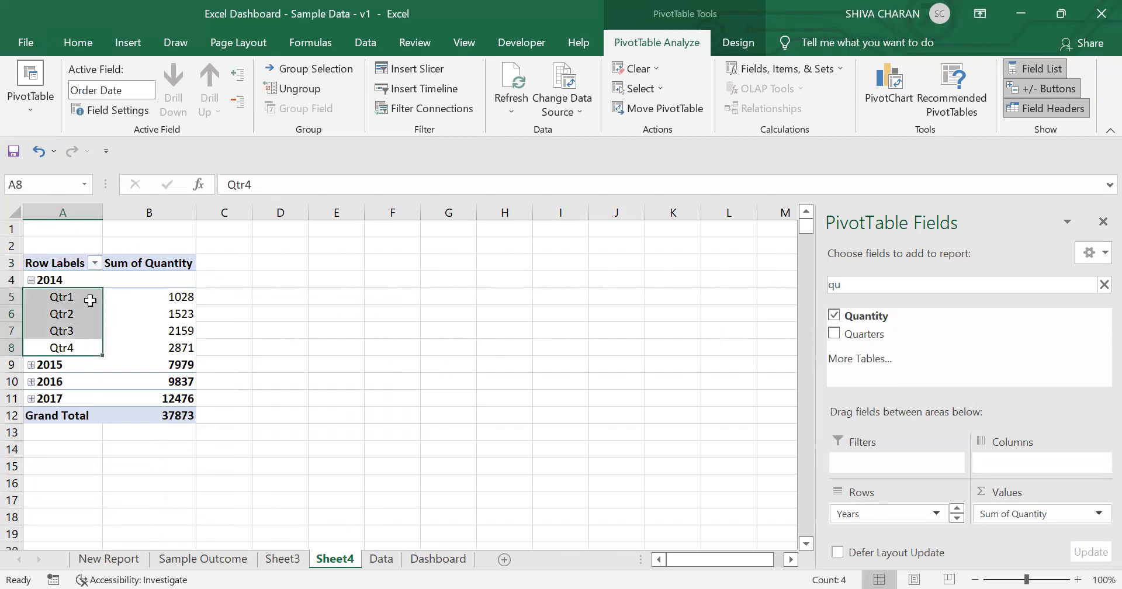
click(88, 299)
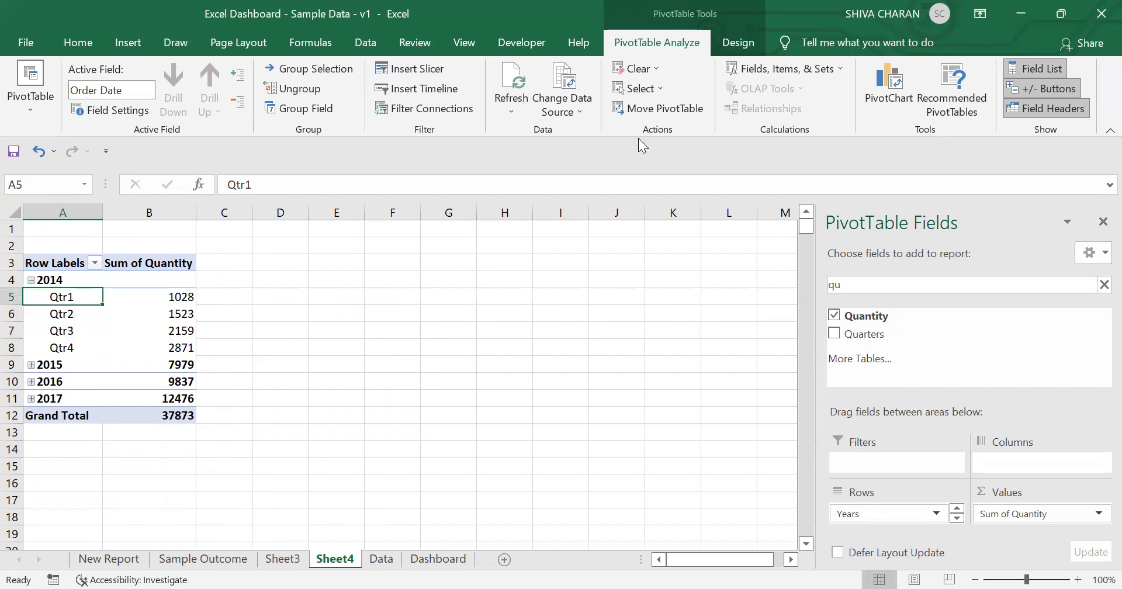
right_click(85, 299)
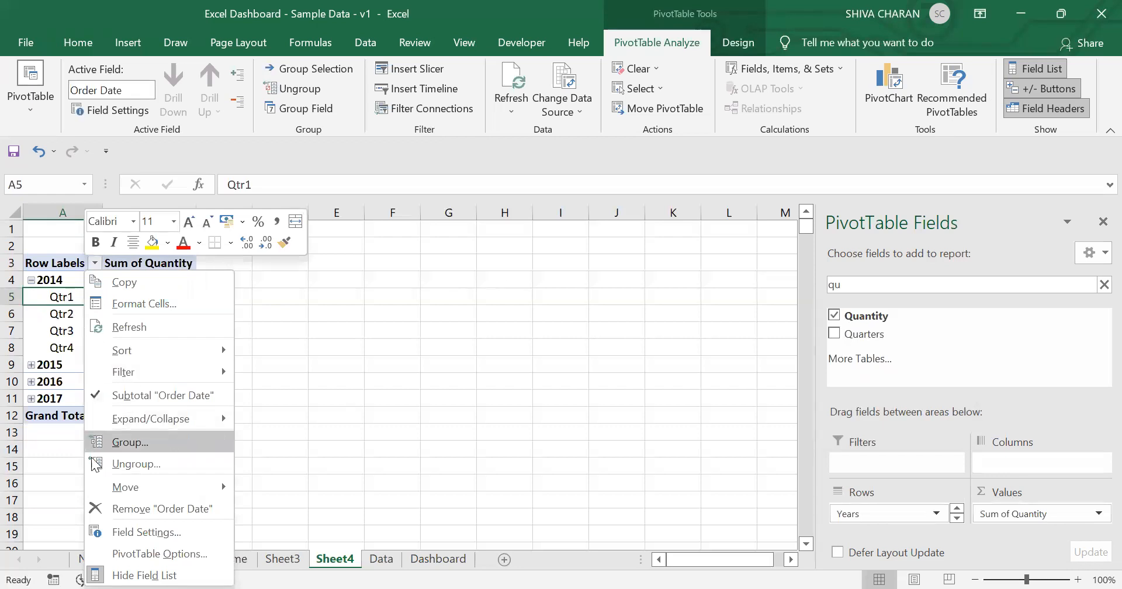
click(170, 442)
click(100, 454)
click(108, 439)
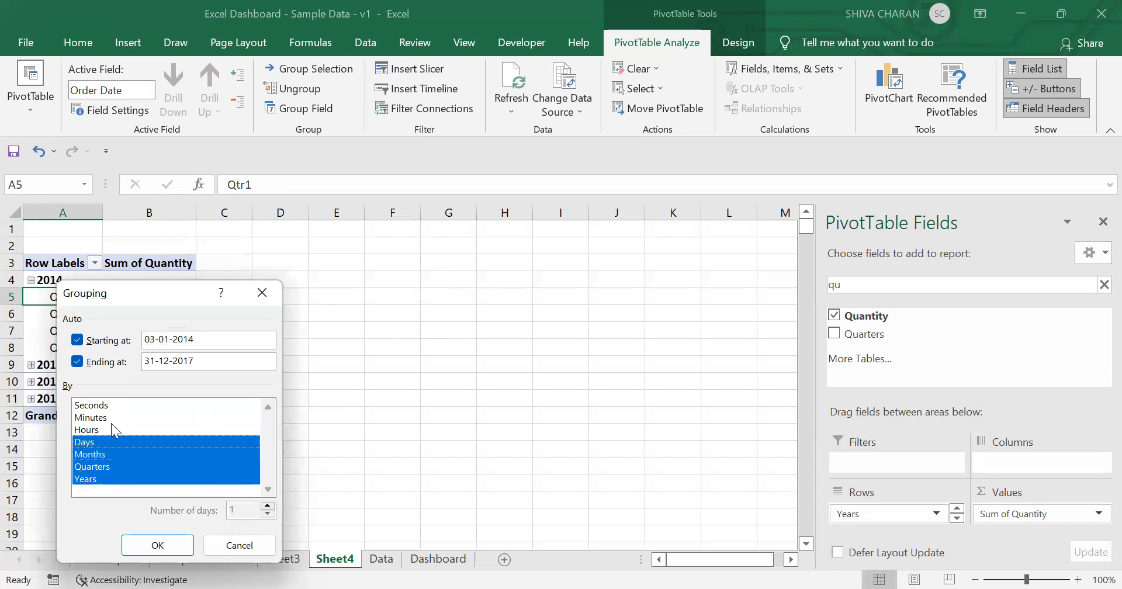
click(98, 440)
click(117, 455)
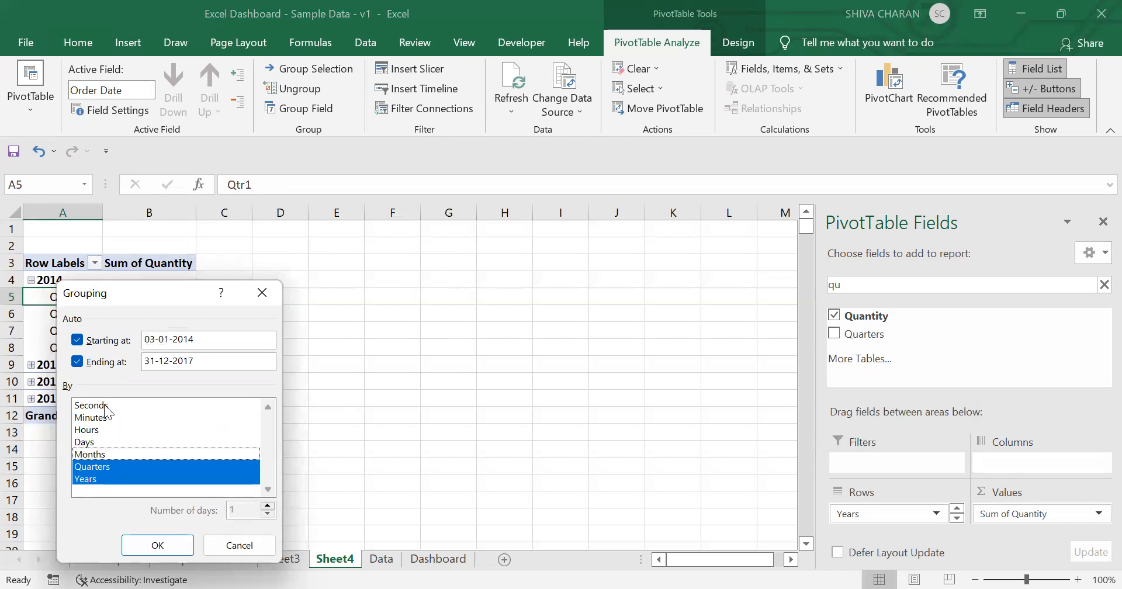
click(154, 546)
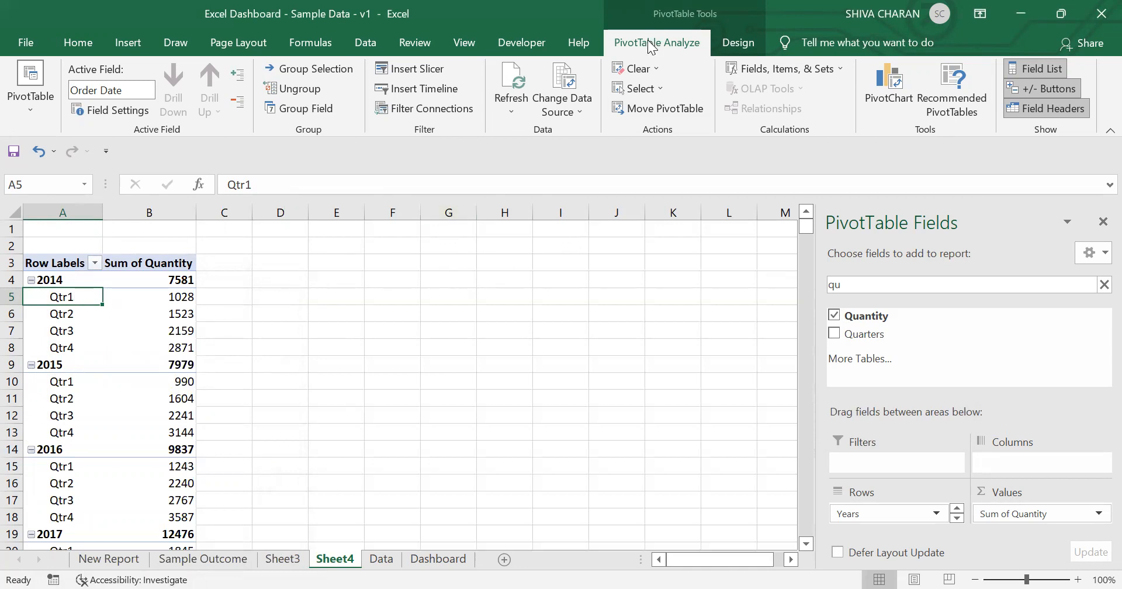
Step: Insert a clustered column PivotChart from the quarterly order quantity pivot table
click(887, 85)
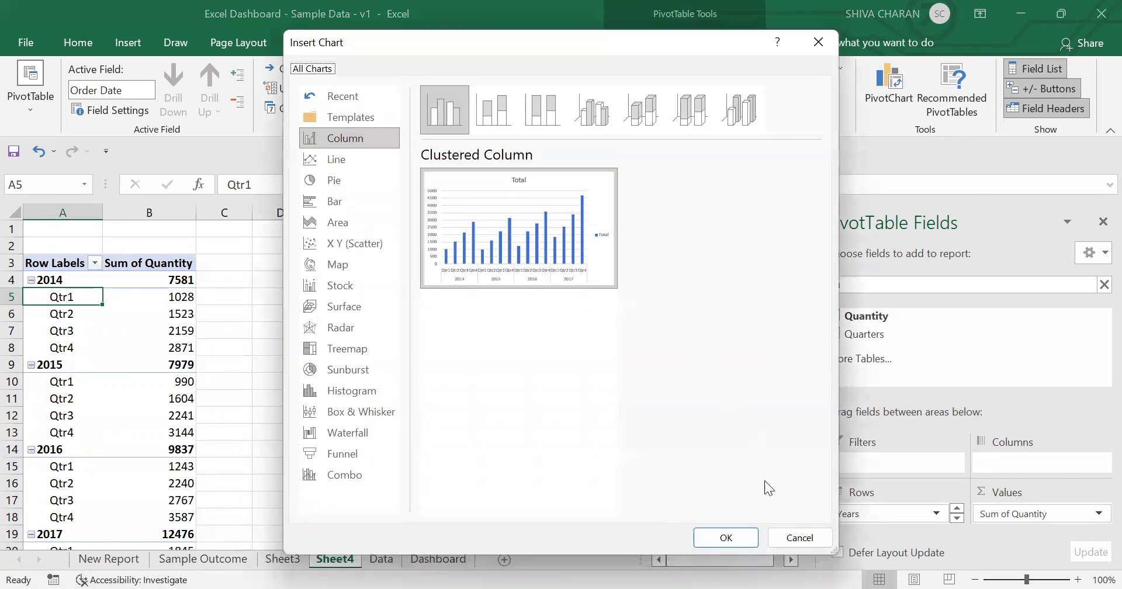
click(731, 539)
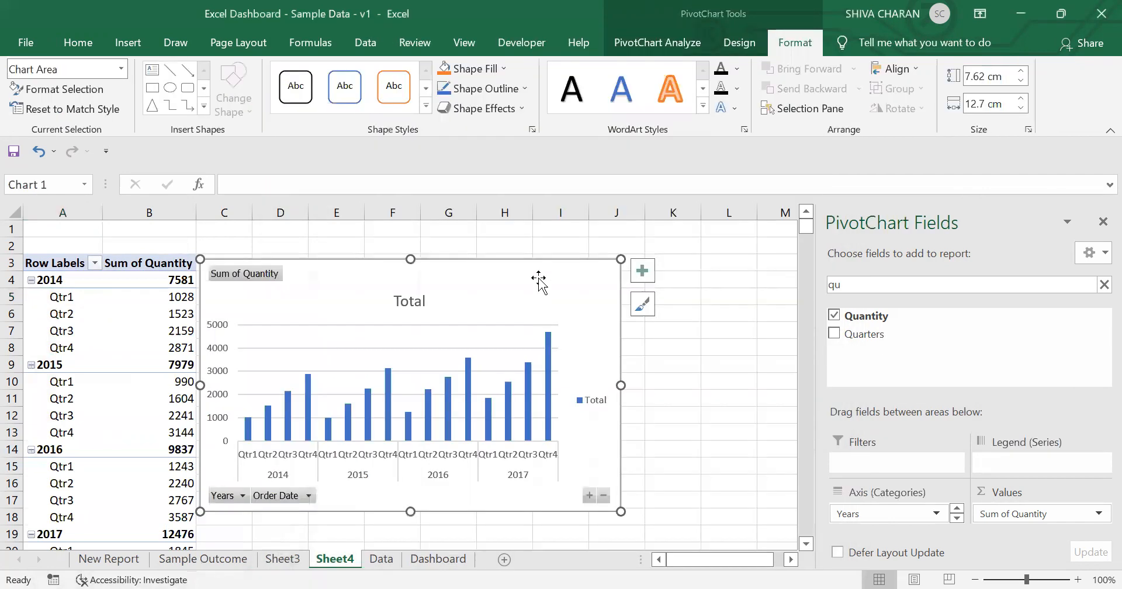
key(Delete)
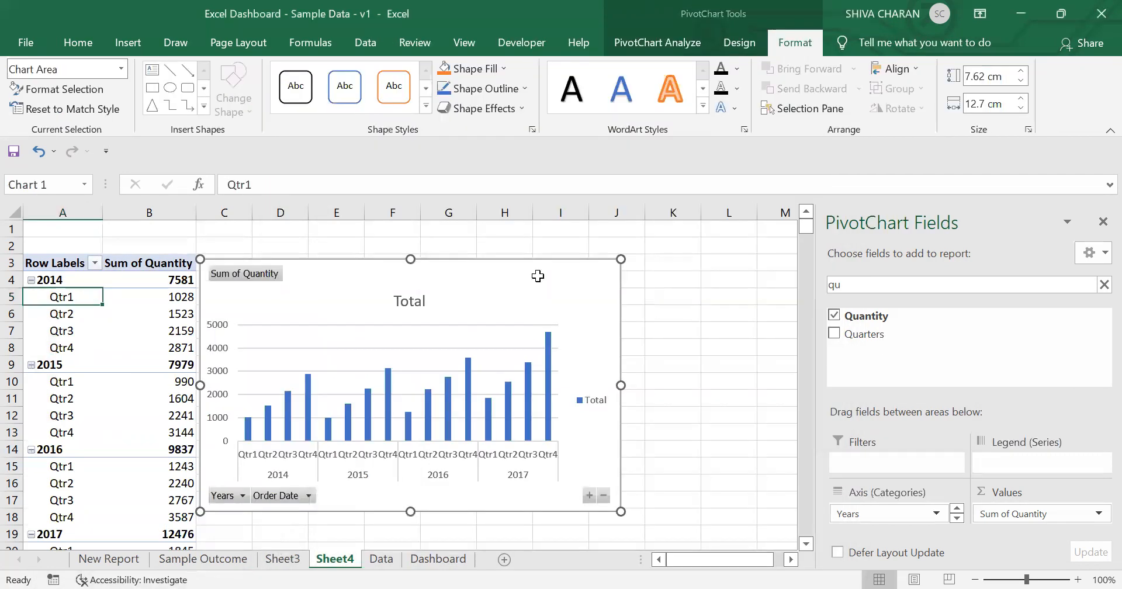
Step: Move the PivotChart onto the Dashboard sheet below the sub-category chart and shorten its height
click(383, 562)
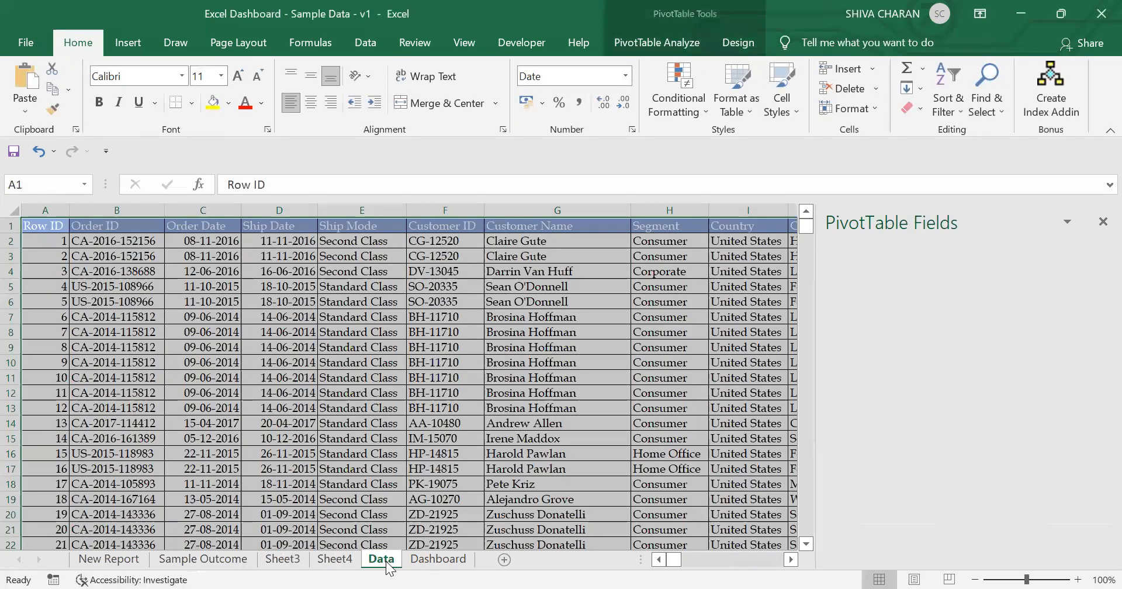
click(438, 559)
click(49, 486)
key(ctrl+v)
scroll(488, 404, down, 4)
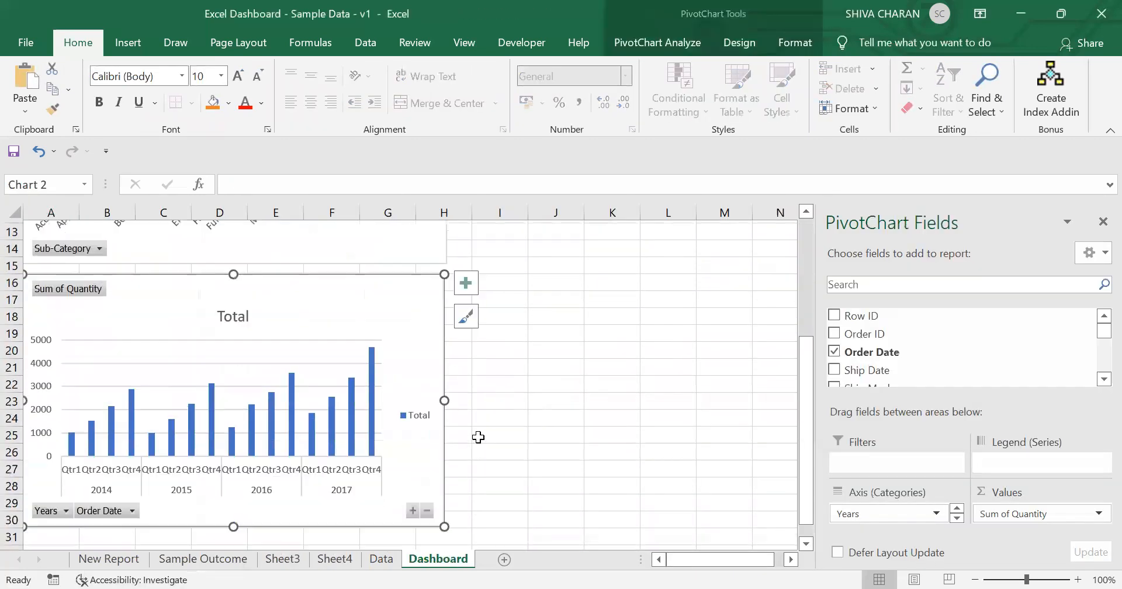
drag(443, 527, 448, 480)
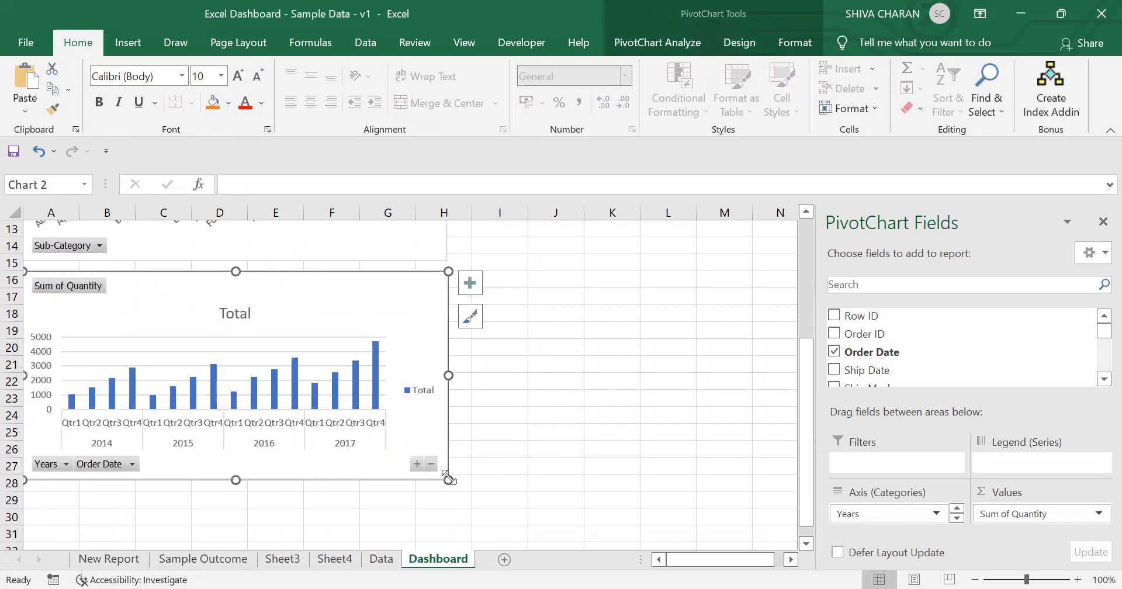
Step: Close the field list and apply the third chart style to the timeline chart
click(1103, 222)
click(580, 428)
scroll(552, 432, up, 4)
scroll(555, 425, down, 3)
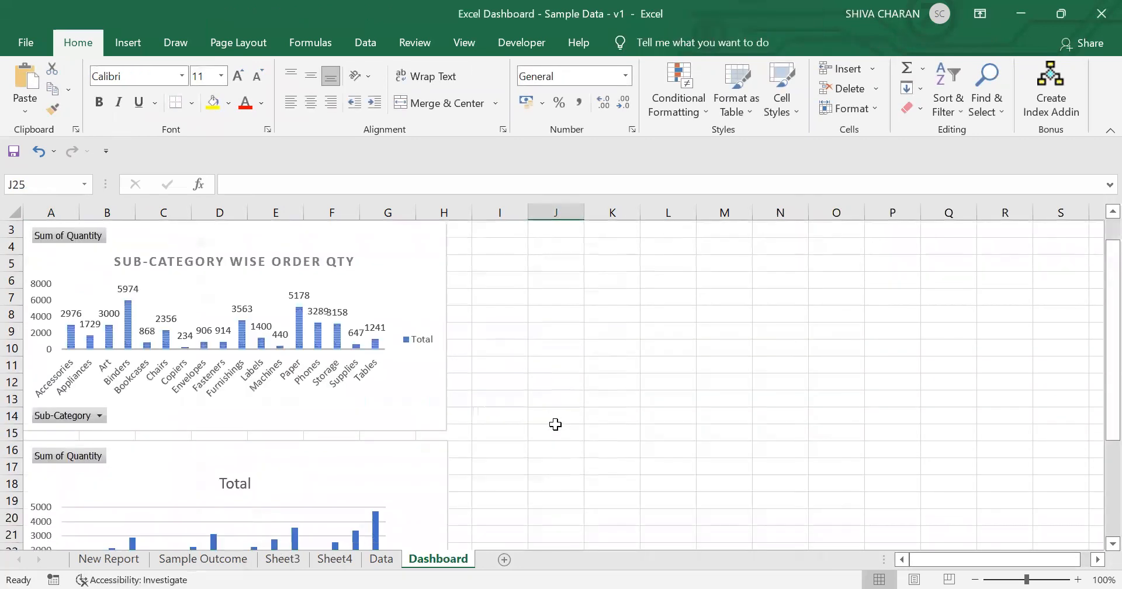
click(423, 365)
click(468, 369)
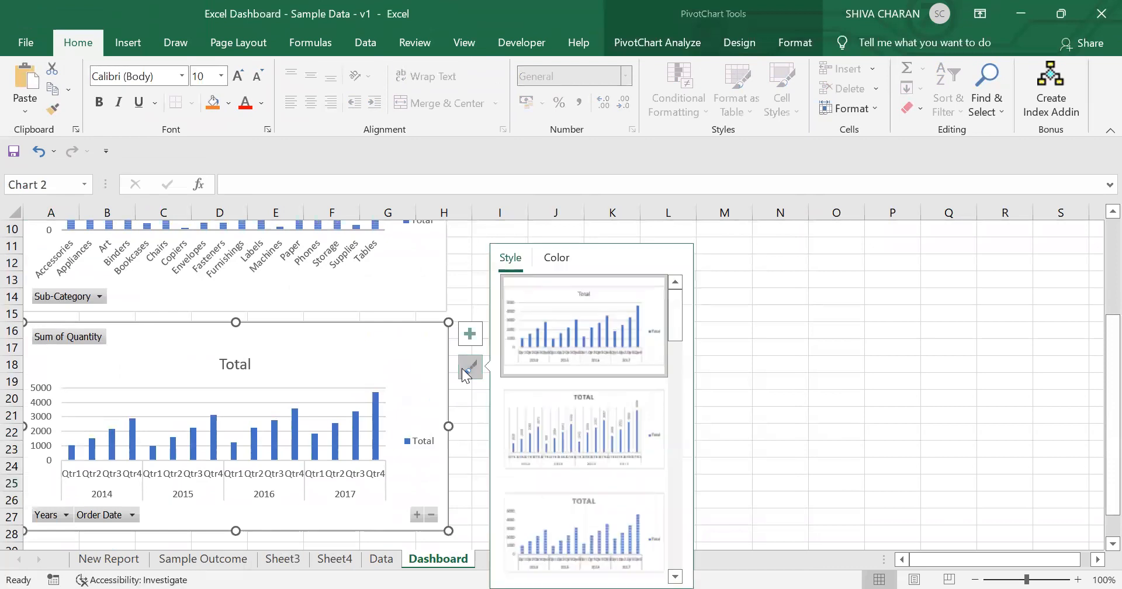
click(593, 526)
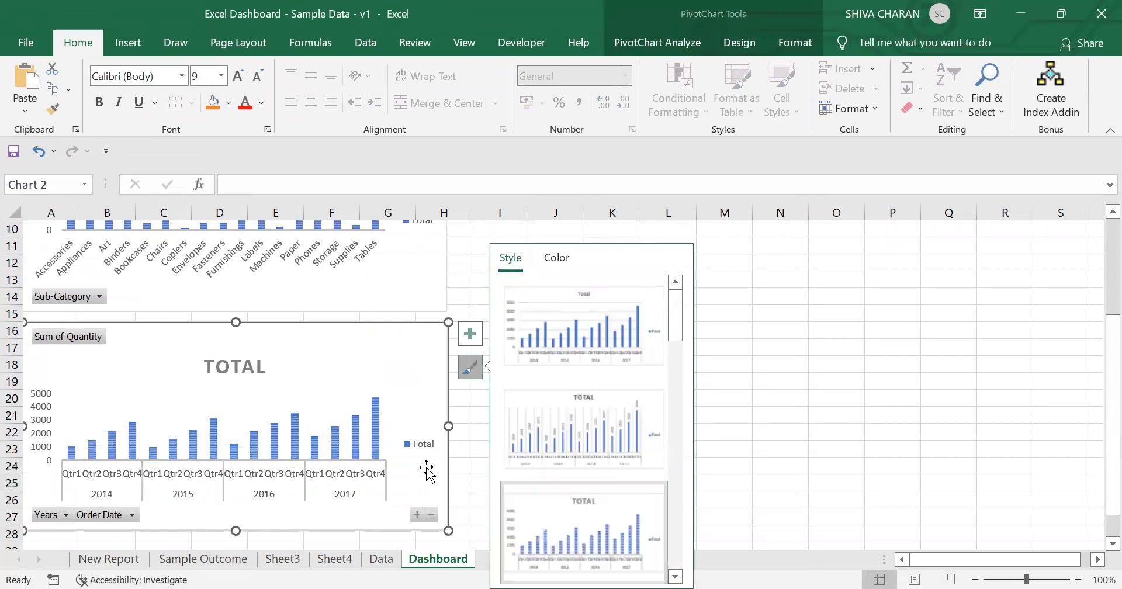
Step: Add data labels to the timeline chart's columns
click(470, 336)
click(471, 337)
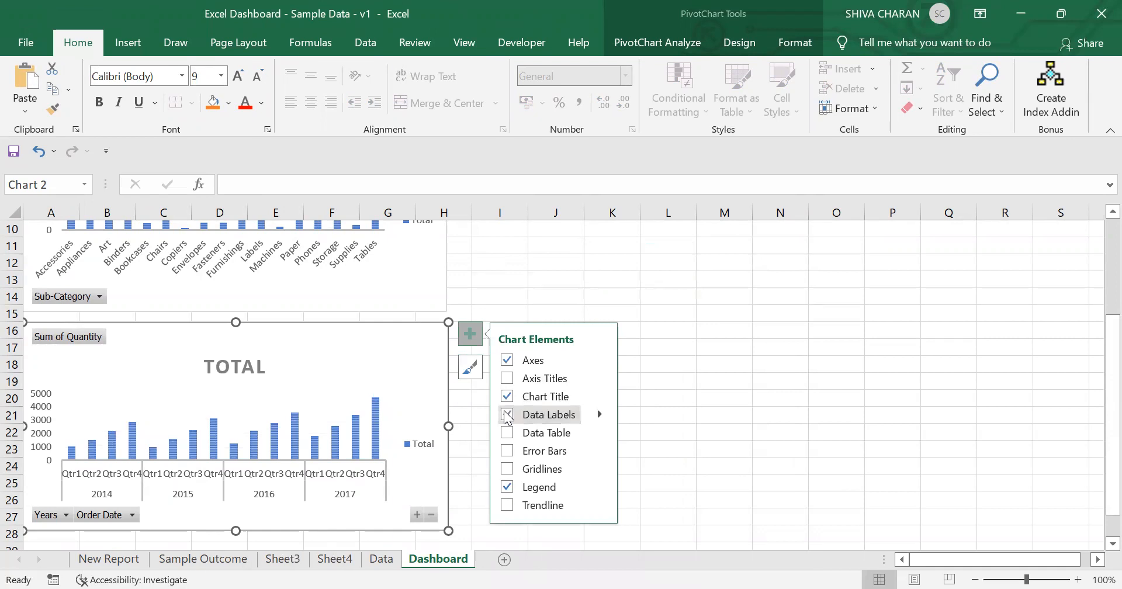
click(507, 415)
click(772, 382)
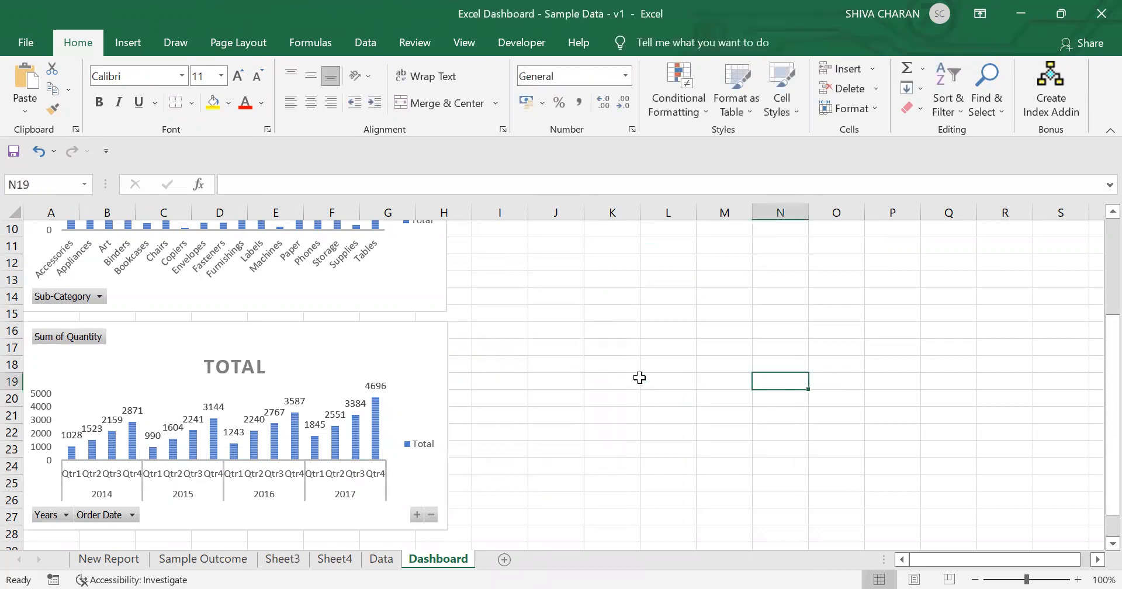
Step: Compare the timeline chart's title with the one on the Sample Outcome sheet
scroll(401, 431, up, 1)
scroll(246, 468, up, 2)
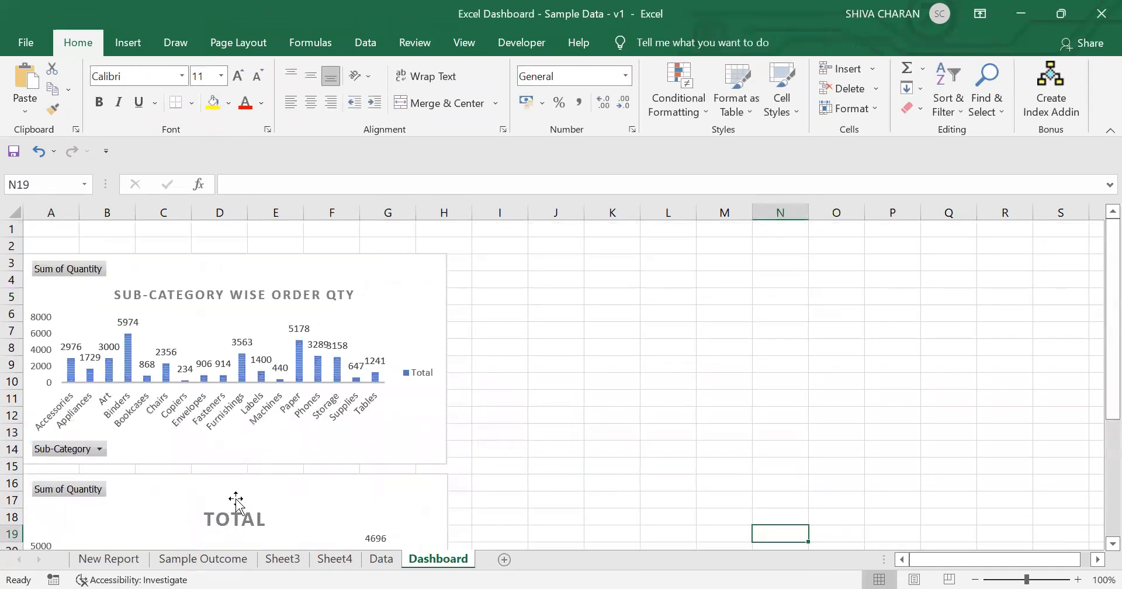
click(231, 514)
click(133, 579)
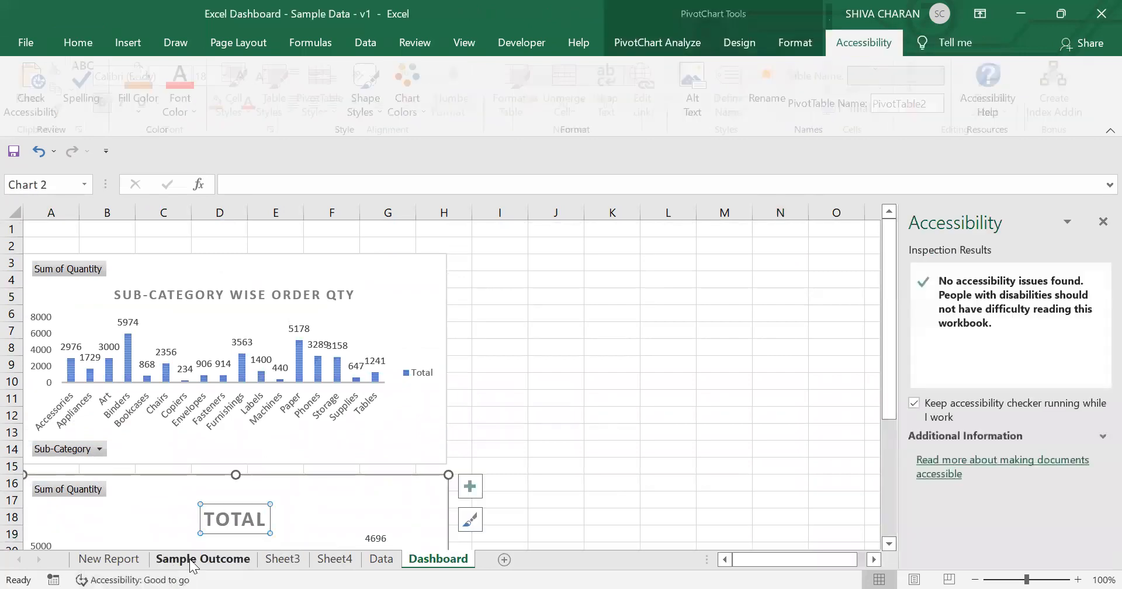
click(202, 559)
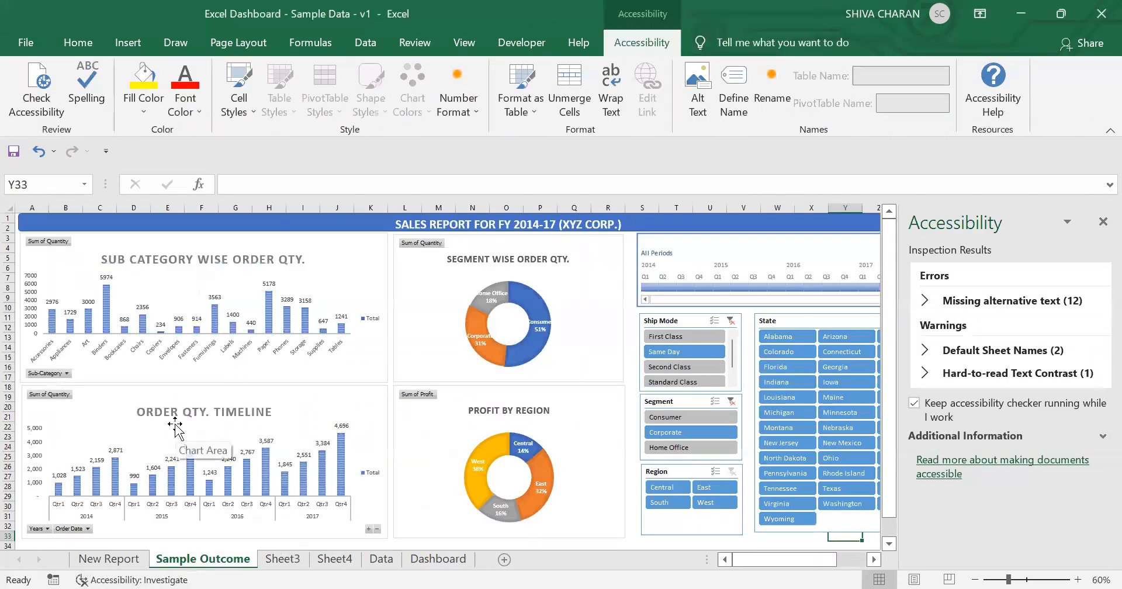
click(1102, 221)
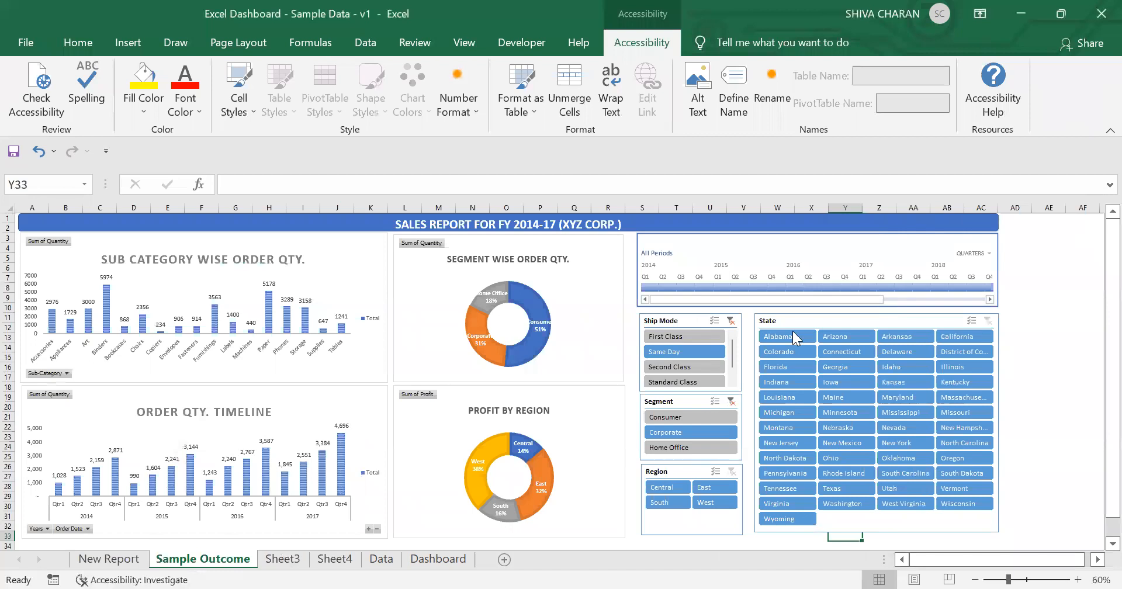
click(438, 558)
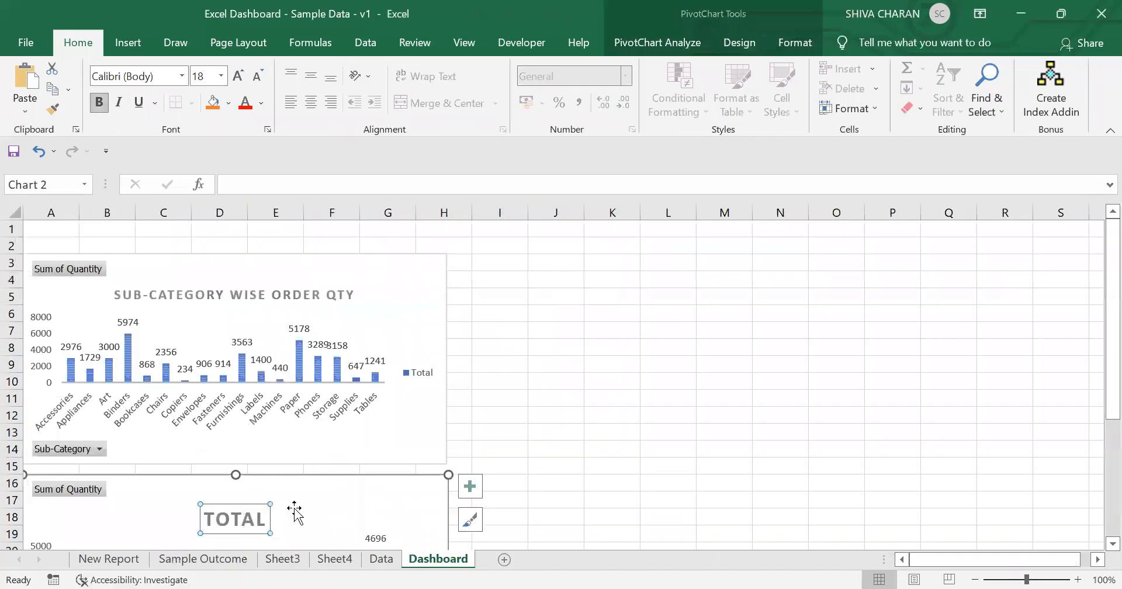
Step: Rename the timeline chart's title to ORDER QUANTITY TIMELINE
key(ctrl+a)
text(ORDER)
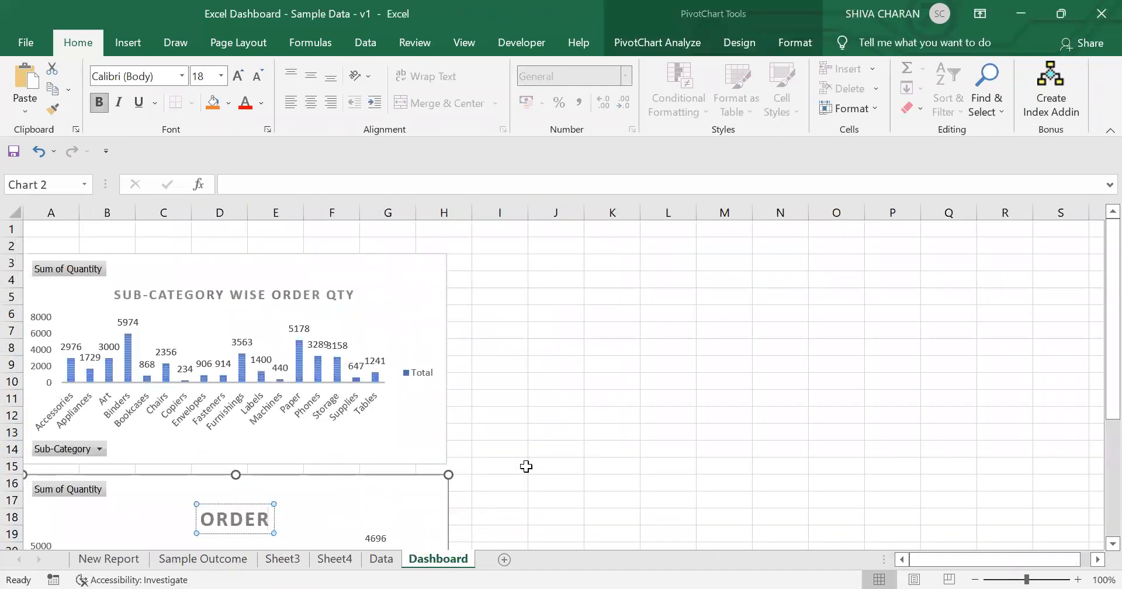
text( QUANTI)
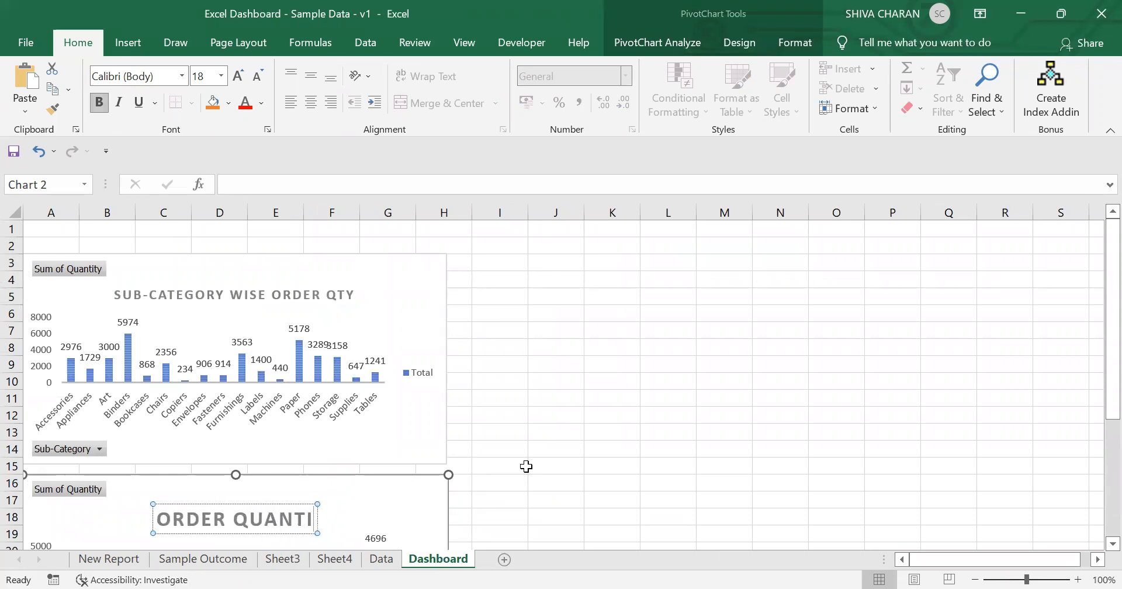
text(TY TIMELINE)
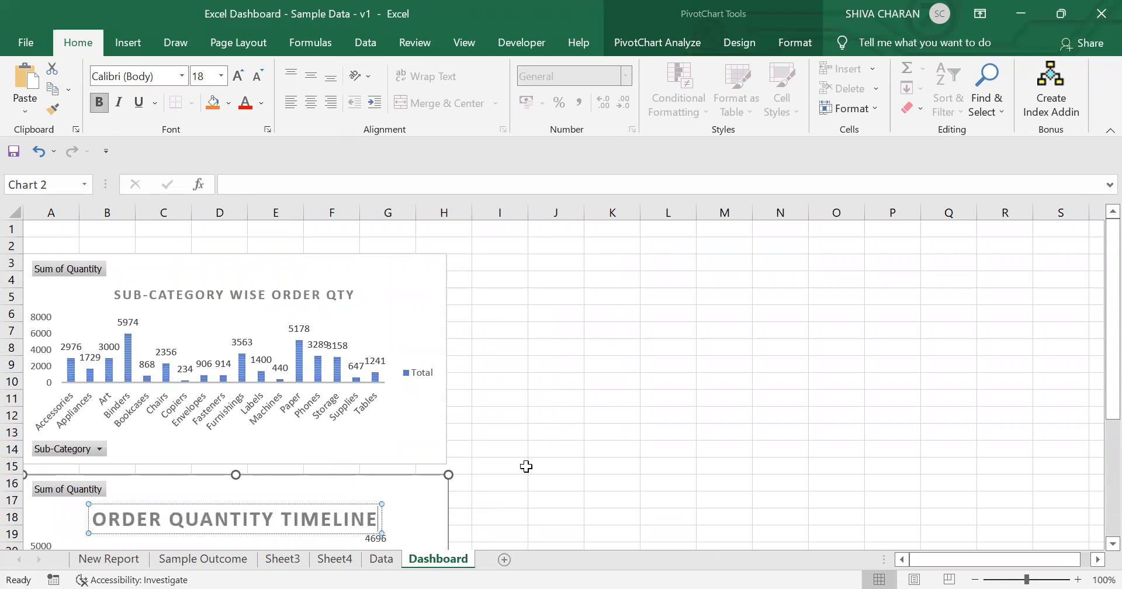
Step: Reduce the timeline chart title's font size by two steps
key(ctrl+a)
scroll(526, 465, down, 3)
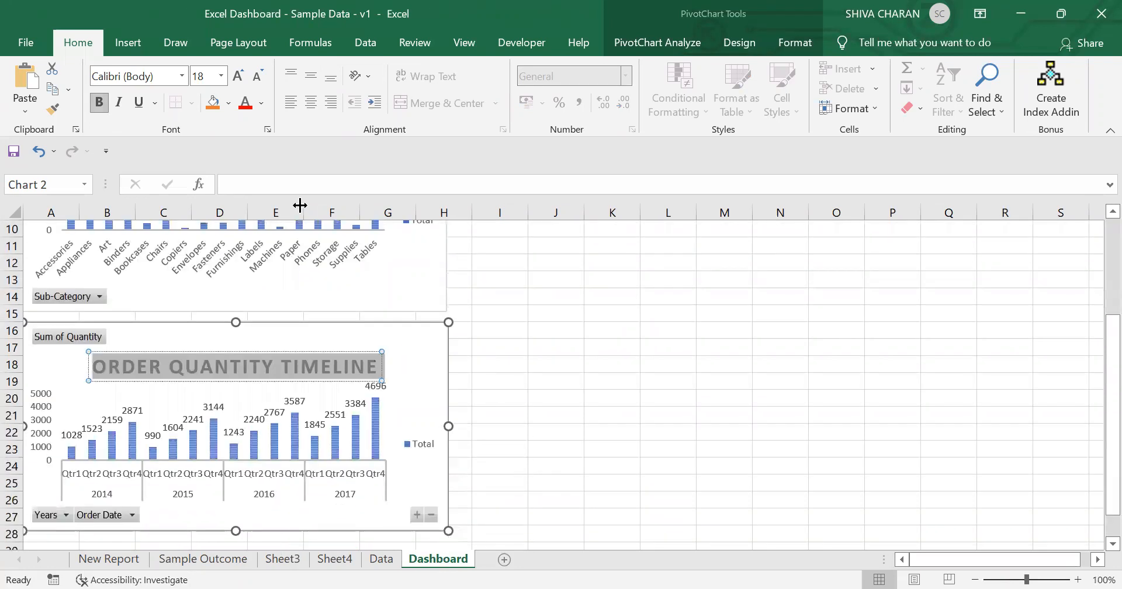
click(259, 75)
click(258, 75)
click(259, 76)
click(259, 75)
click(237, 75)
click(630, 377)
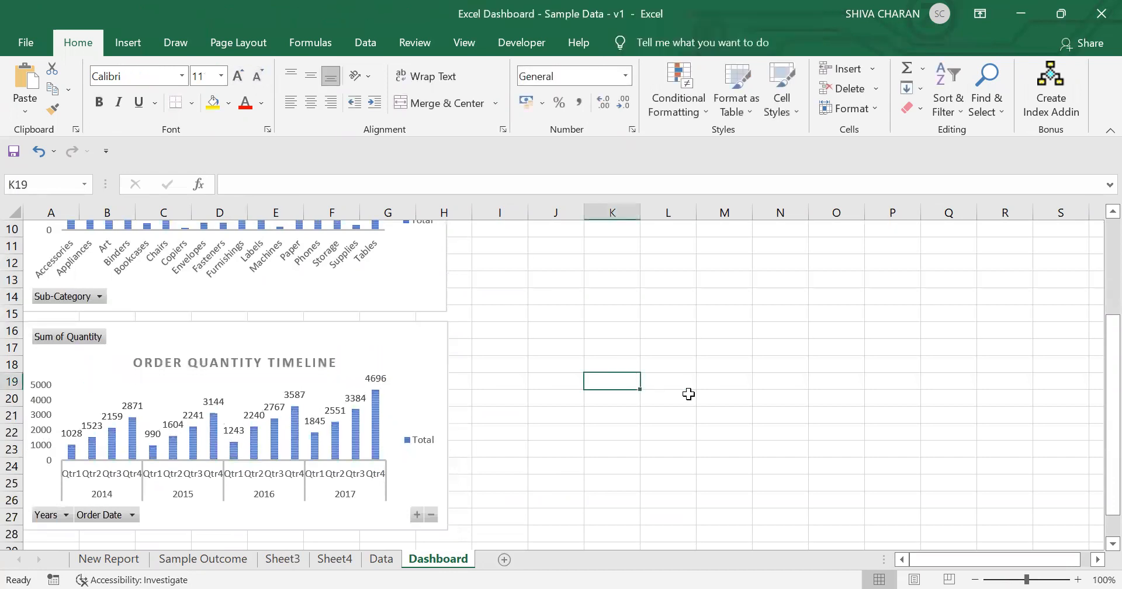
Step: Review the Dashboard, Sample Outcome, Data and Sheet4 sheets
scroll(689, 394, up, 2)
scroll(688, 394, down, 3)
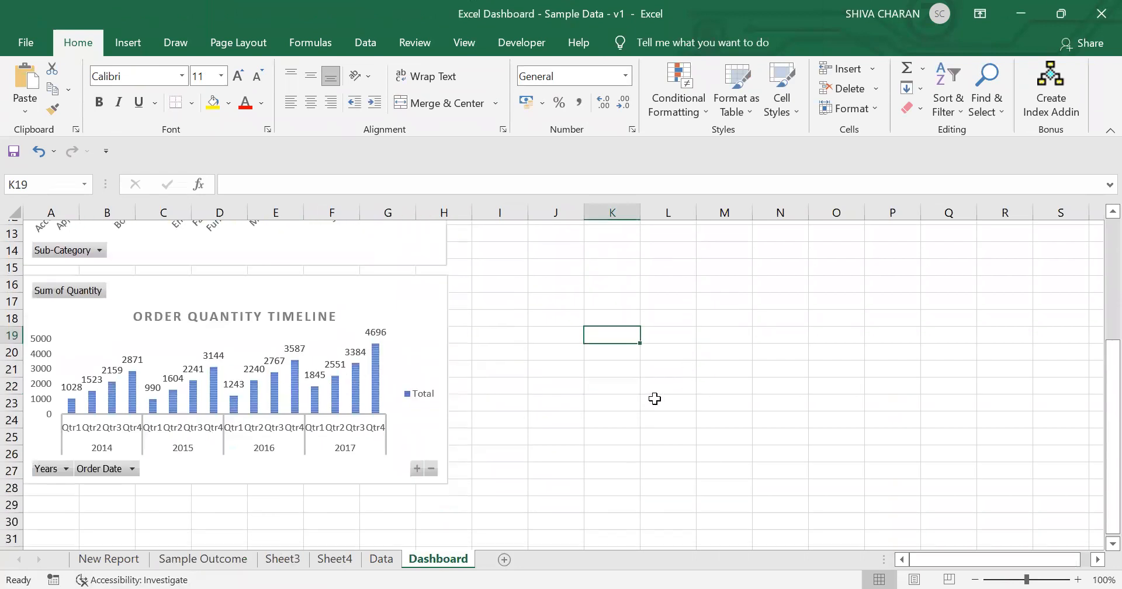
scroll(654, 399, up, 4)
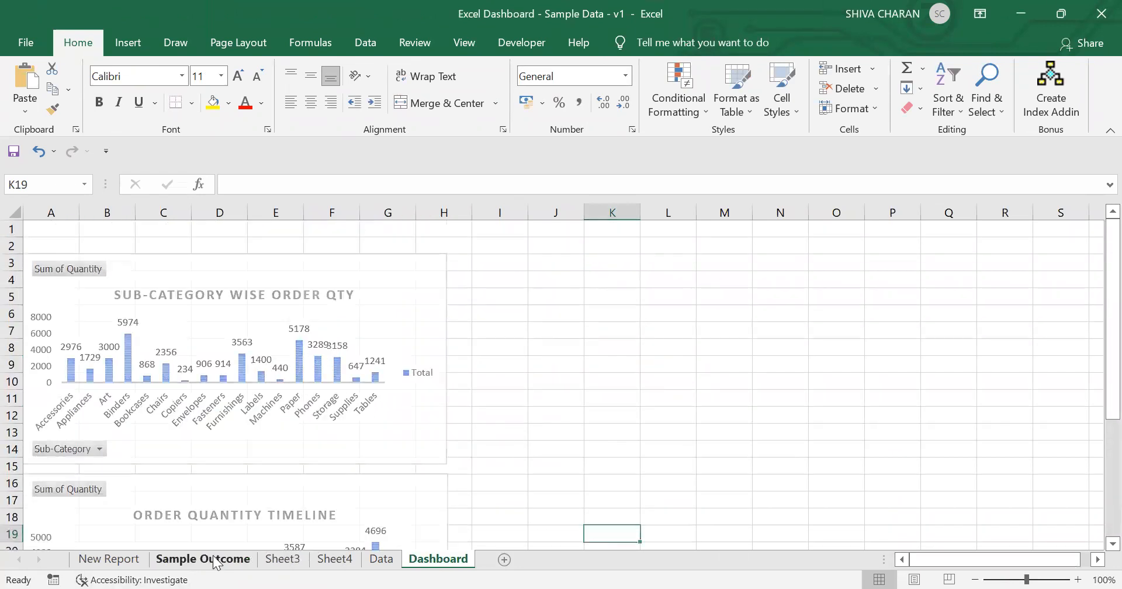
click(215, 559)
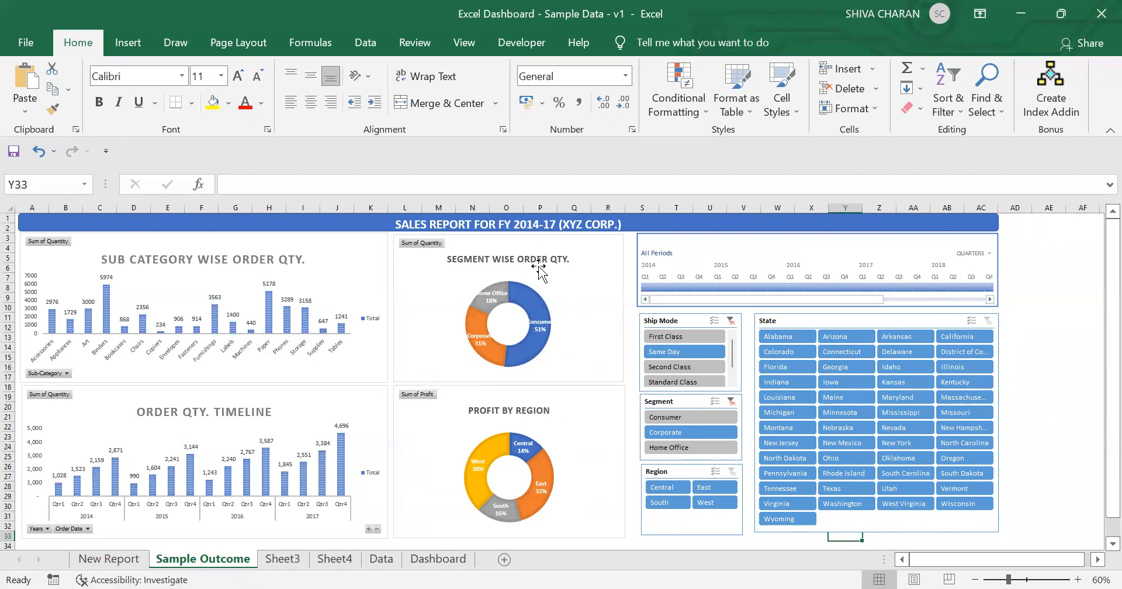
click(380, 559)
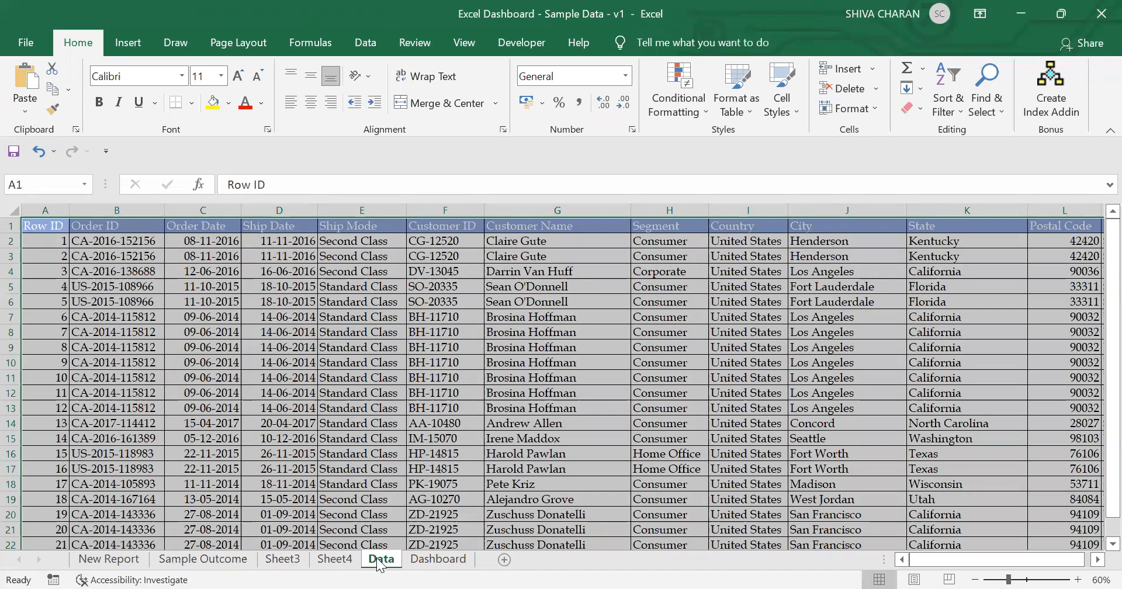
click(350, 562)
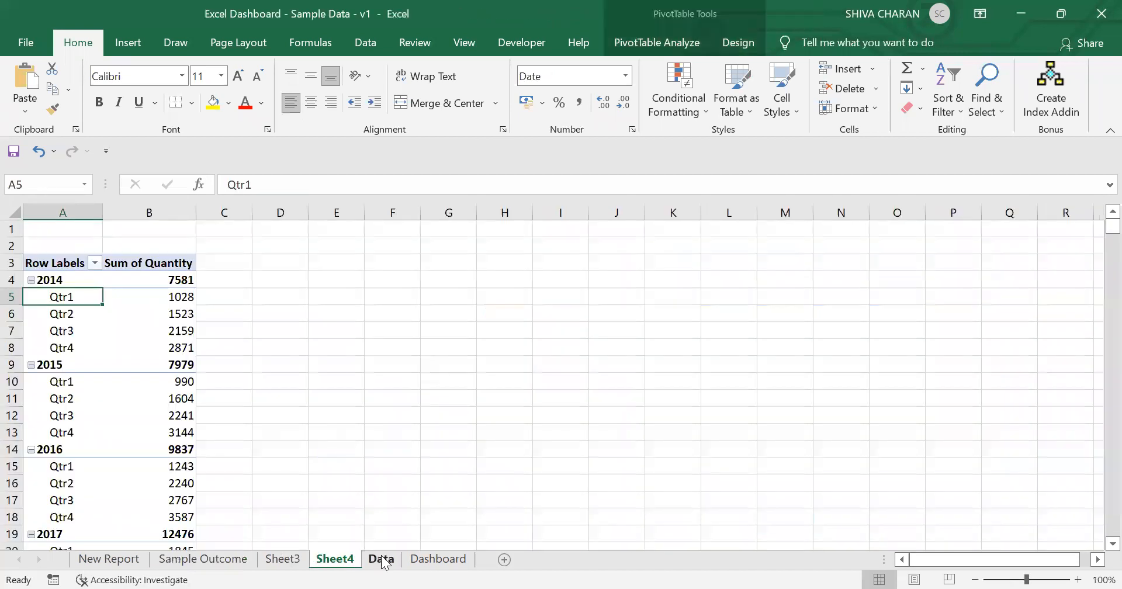
click(380, 560)
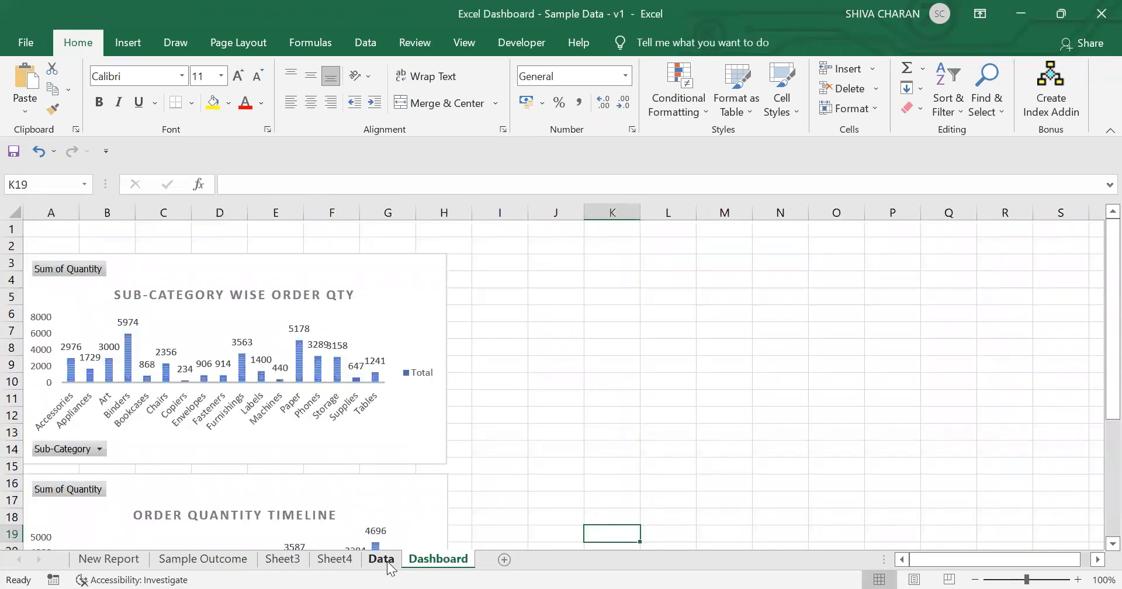
click(386, 561)
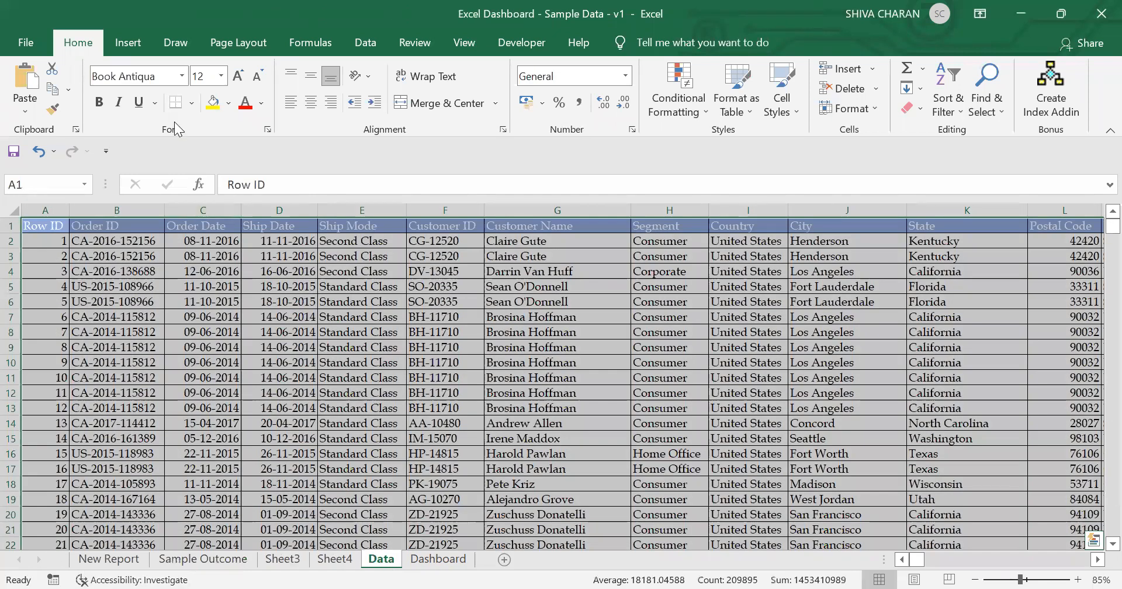
Step: Create a new pivot table from the Data sheet's table on a new worksheet
click(120, 43)
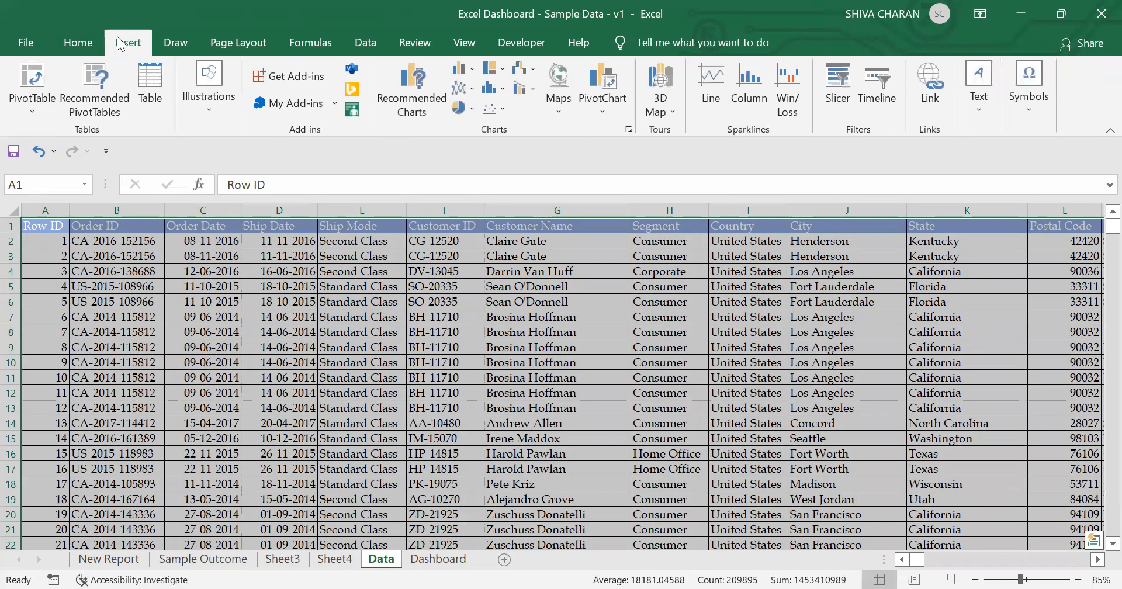
click(26, 100)
click(79, 132)
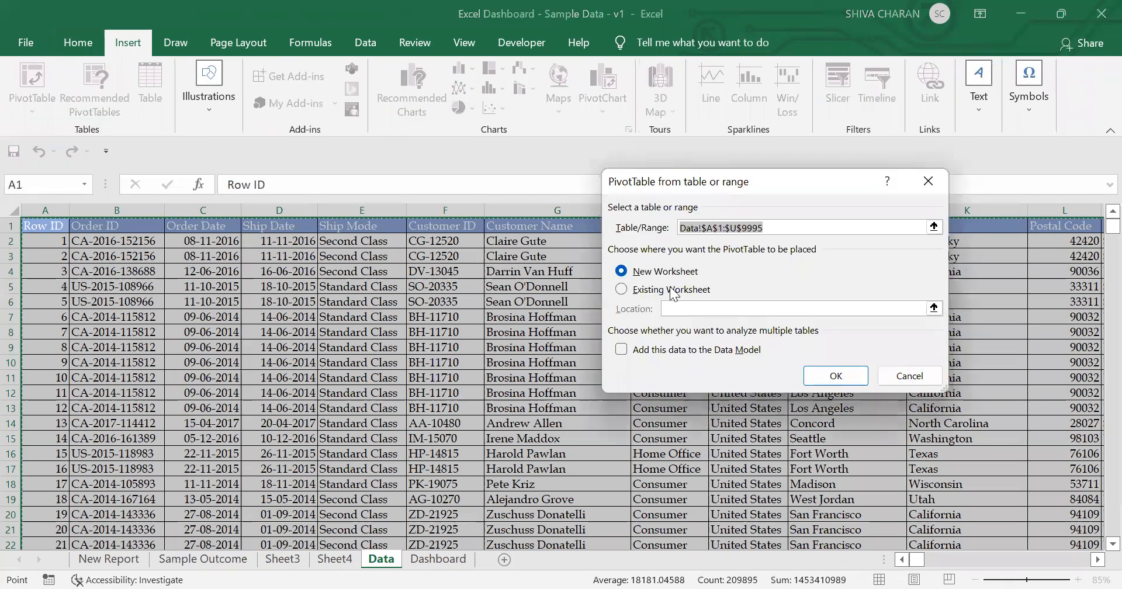
click(836, 376)
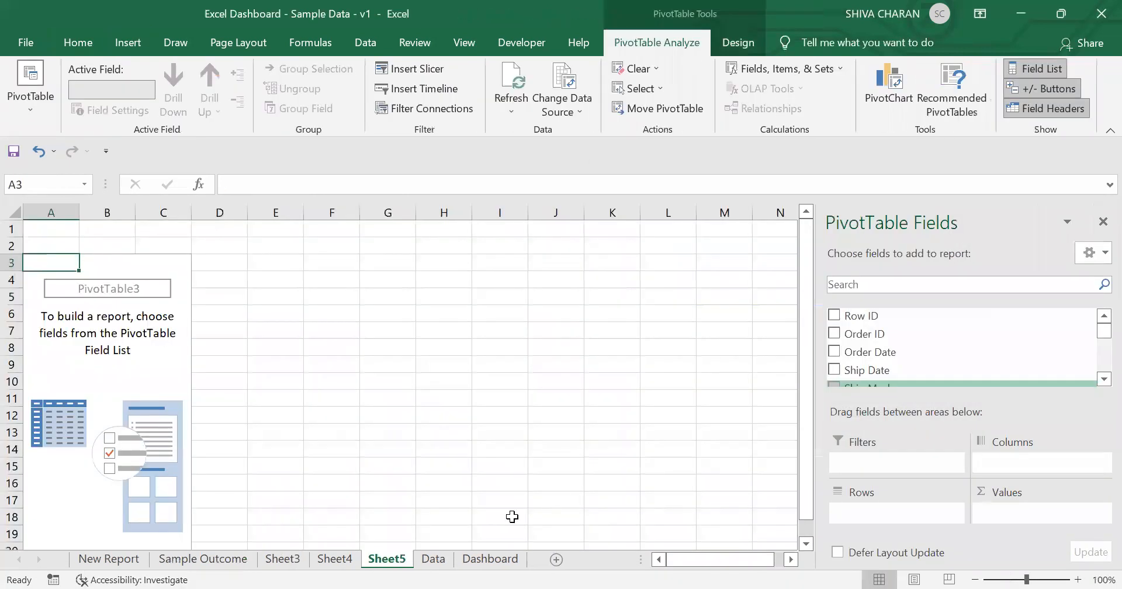
Step: Review the segment-wise order quantity chart on the Sample Outcome sheet and return to the new pivot sheet
click(232, 561)
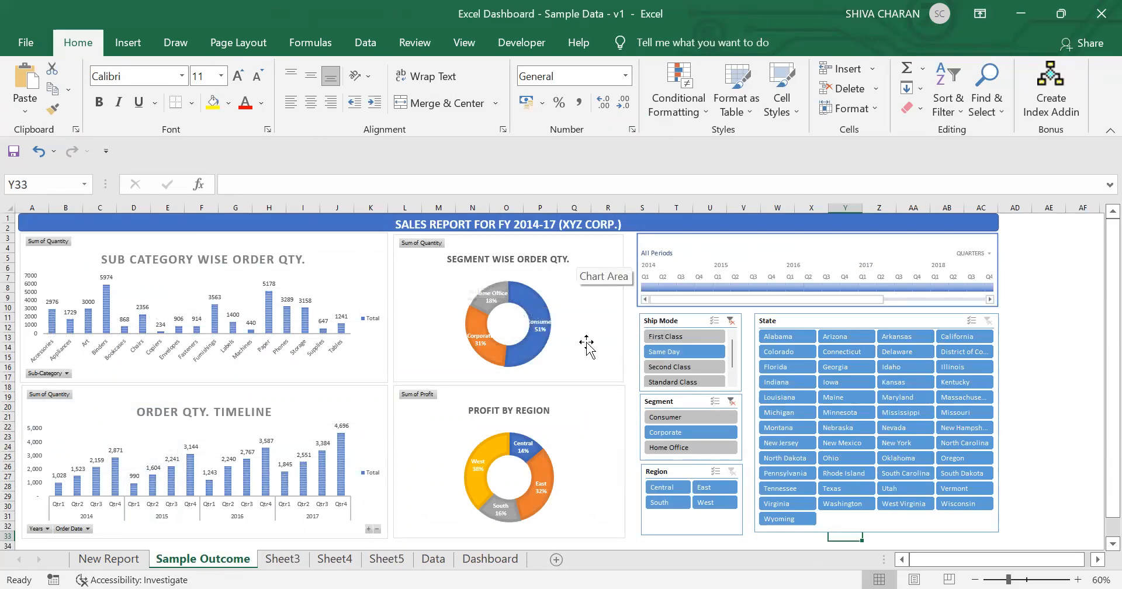
click(440, 562)
click(473, 562)
click(401, 562)
Step: Add the Segment field as rows and the Quantity field as values in the new pivot table
click(888, 284)
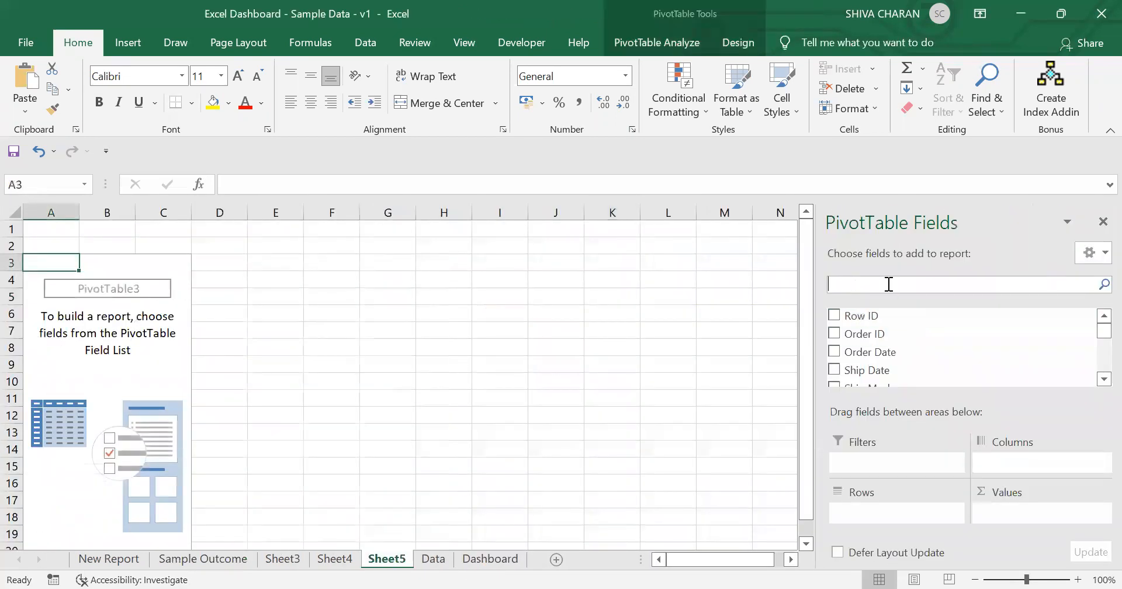
text(se)
click(852, 316)
key(BackSpace)
key(BackSpace)
text(qu)
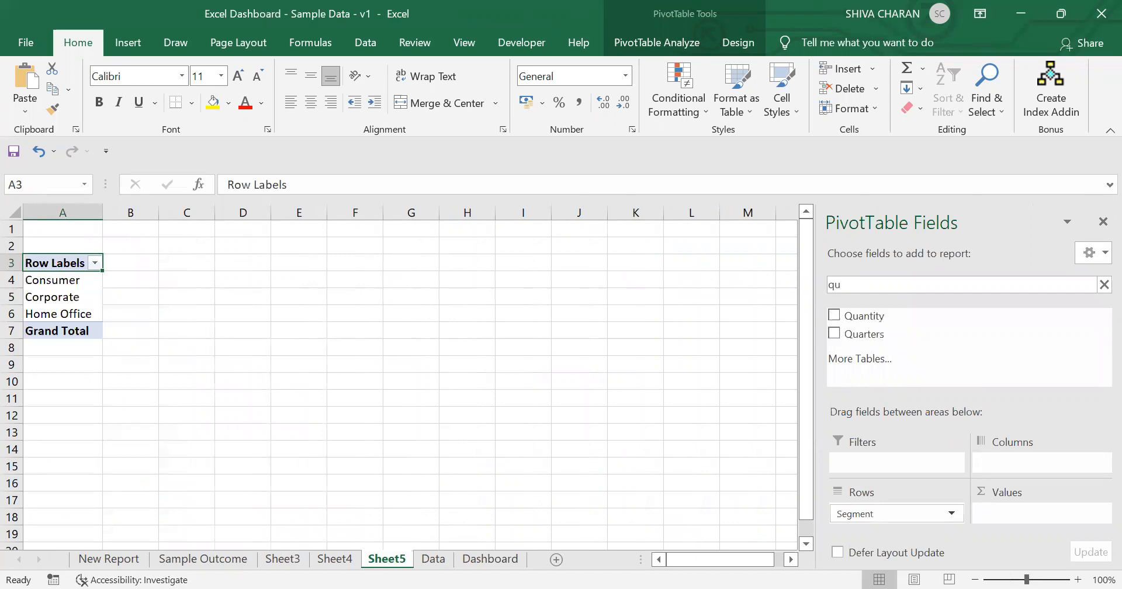
click(832, 315)
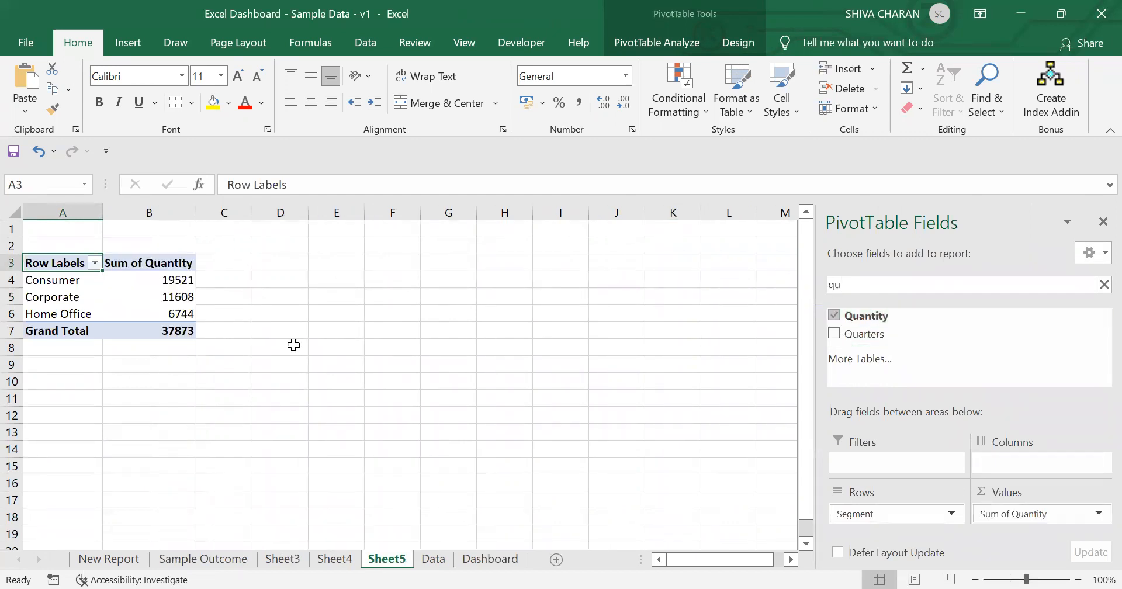
Step: Insert a doughnut pivot chart from the segment pivot table
click(660, 45)
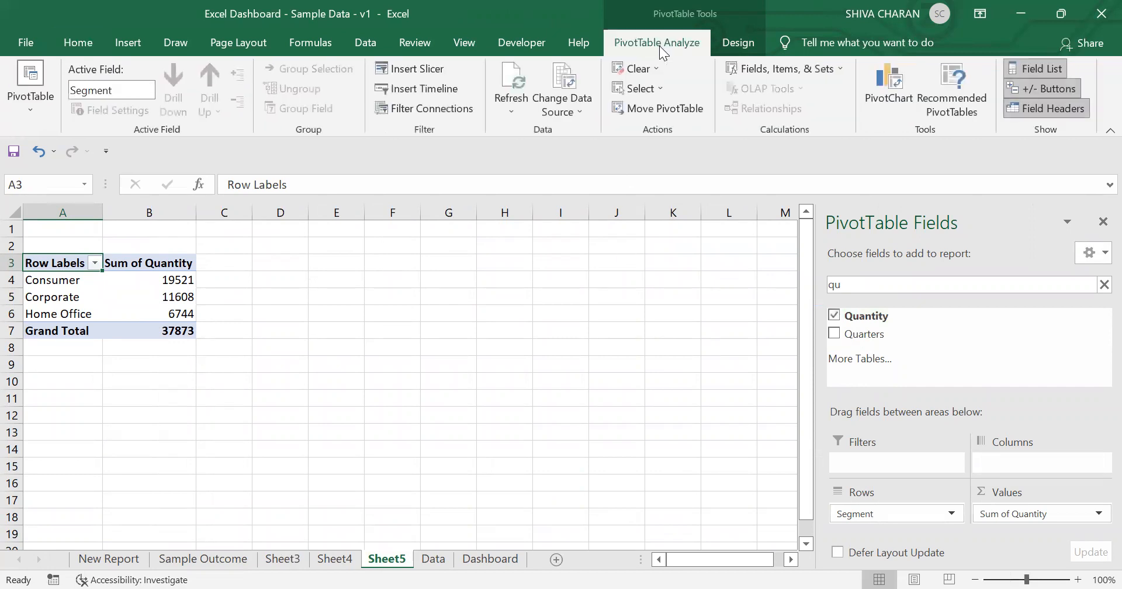
click(884, 76)
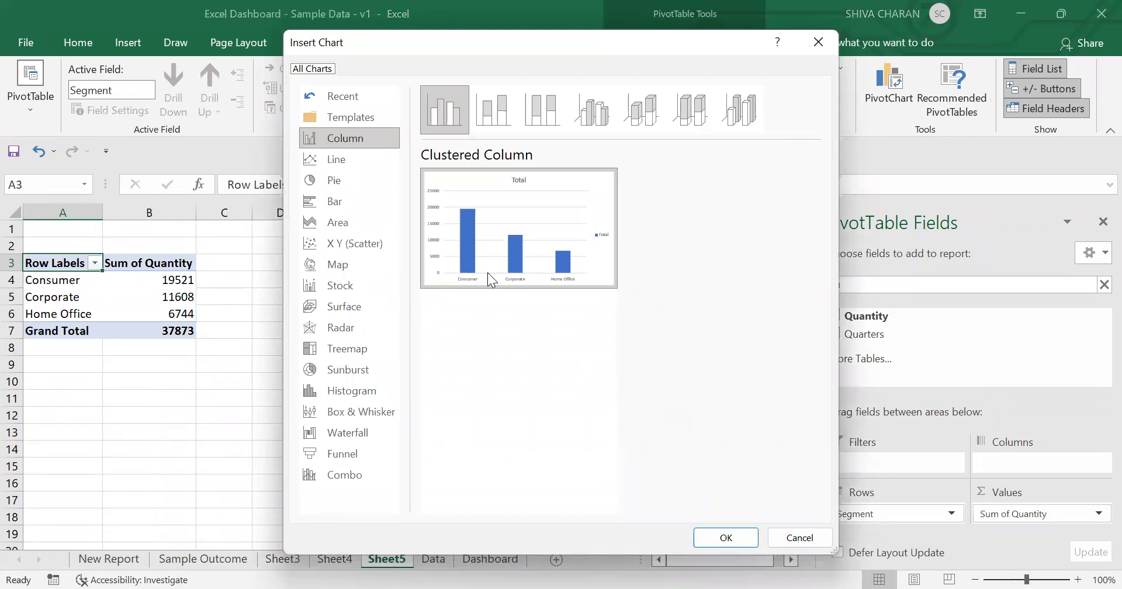
click(357, 179)
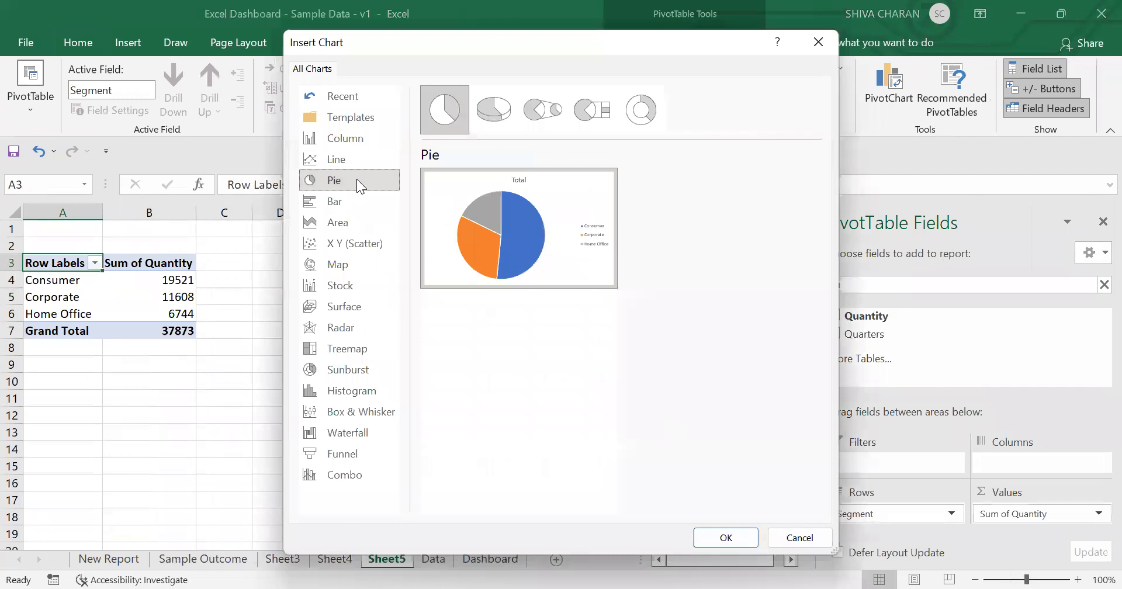
click(651, 111)
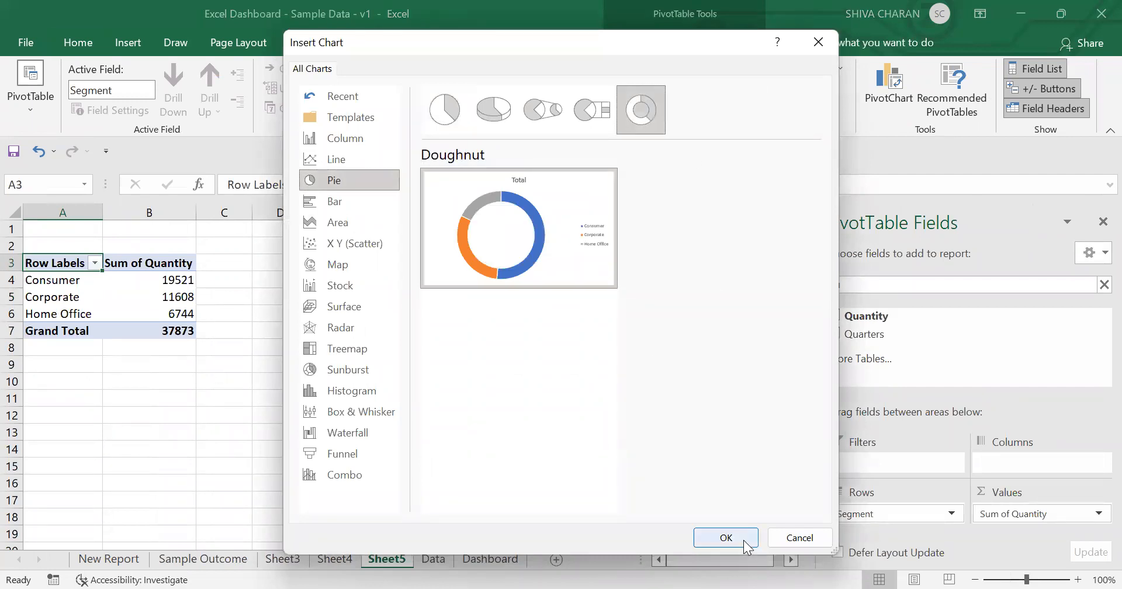
click(726, 537)
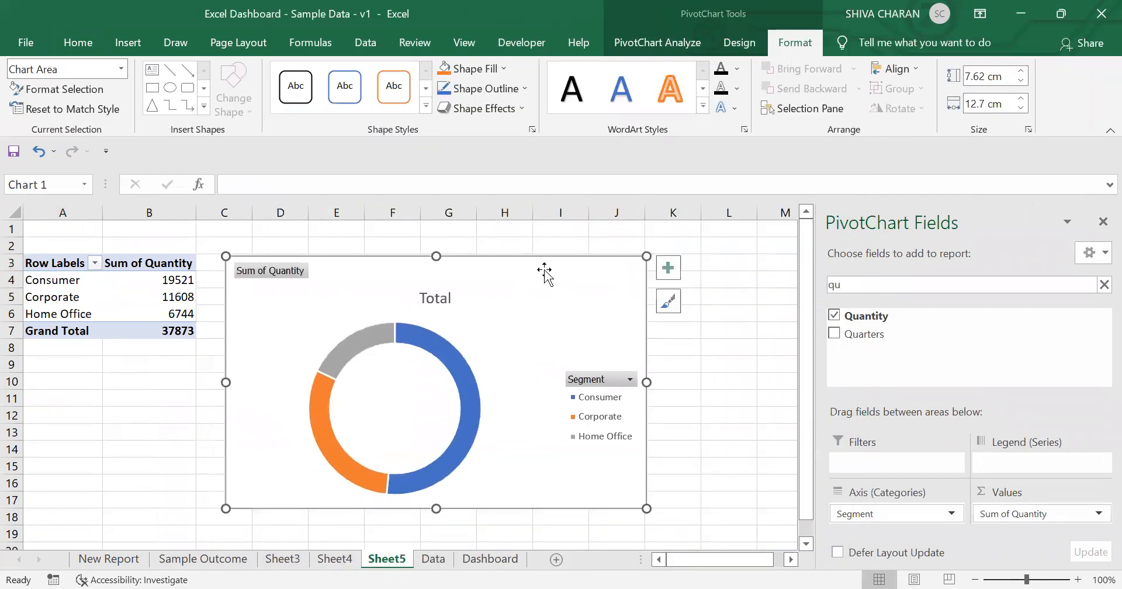
Step: Move the doughnut chart onto the Dashboard sheet beside the sub-category chart
key(Delete)
click(489, 559)
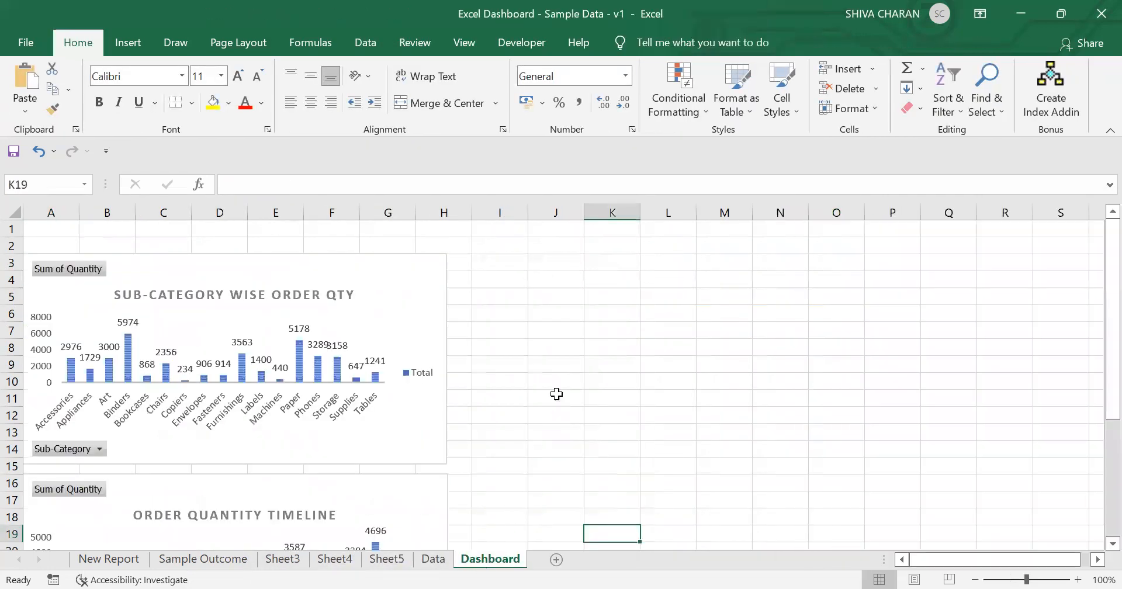
click(485, 266)
key(ctrl+v)
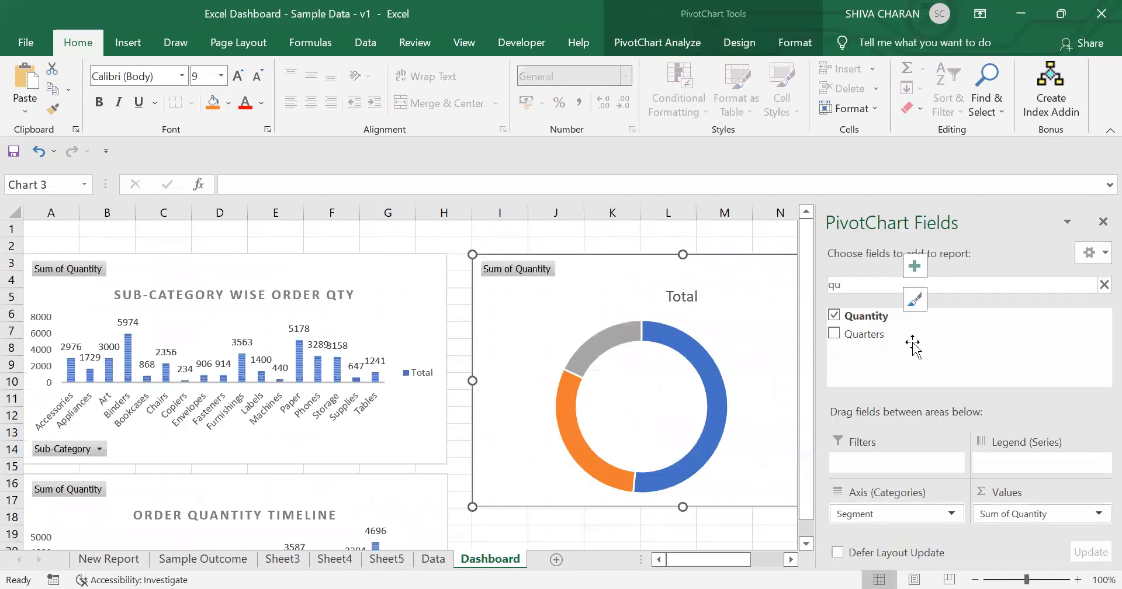
Step: Close the field list and resize the doughnut chart to match the sub-category chart's height
click(1101, 222)
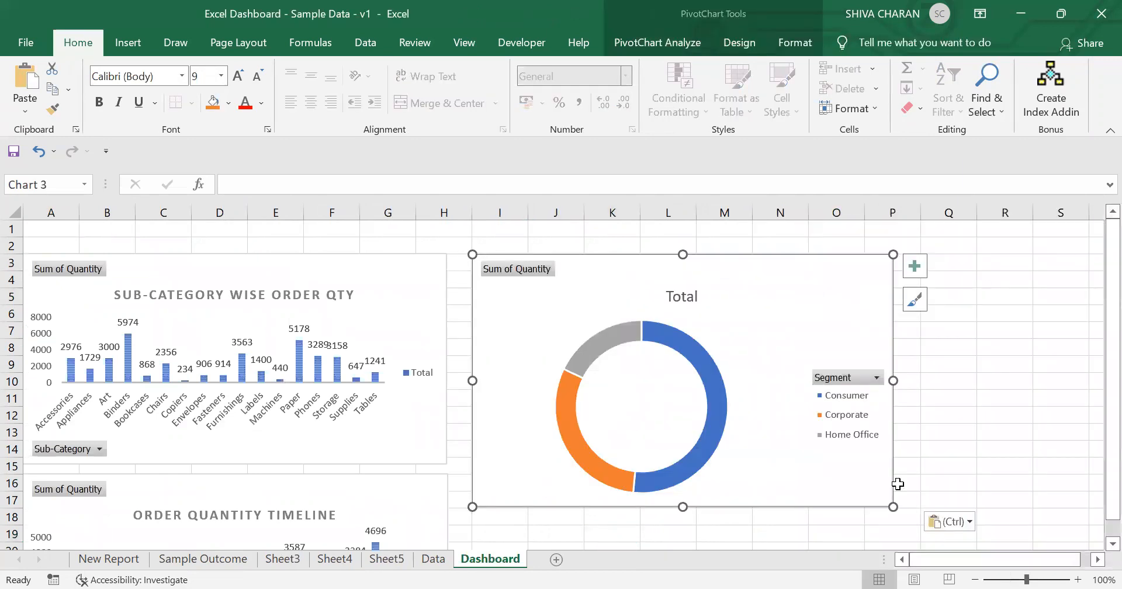
drag(891, 508, 678, 478)
drag(633, 266, 611, 261)
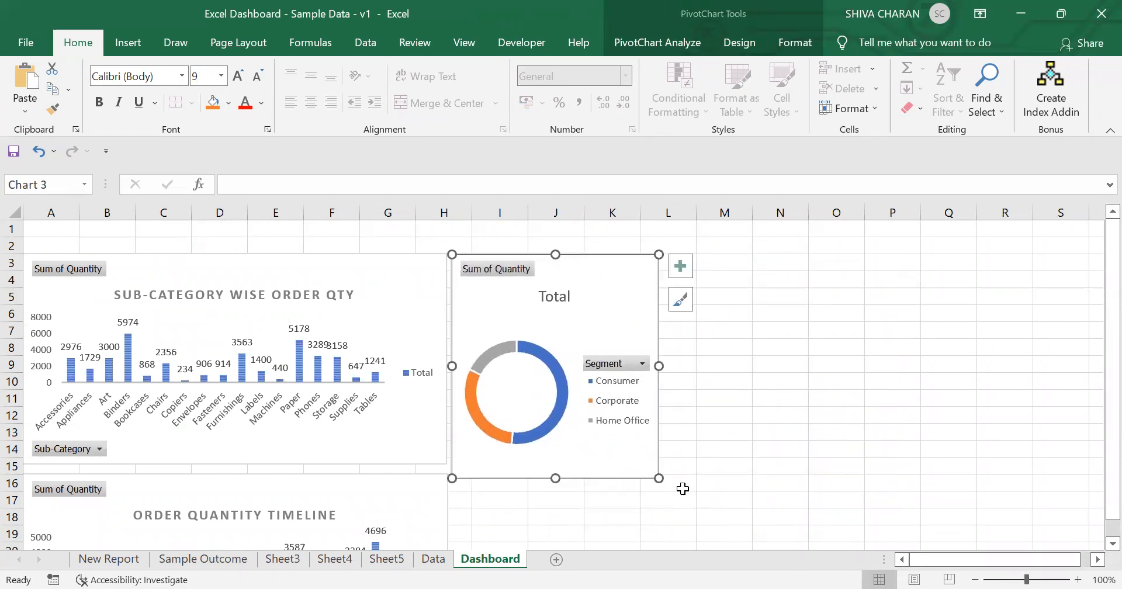
drag(658, 477, 654, 464)
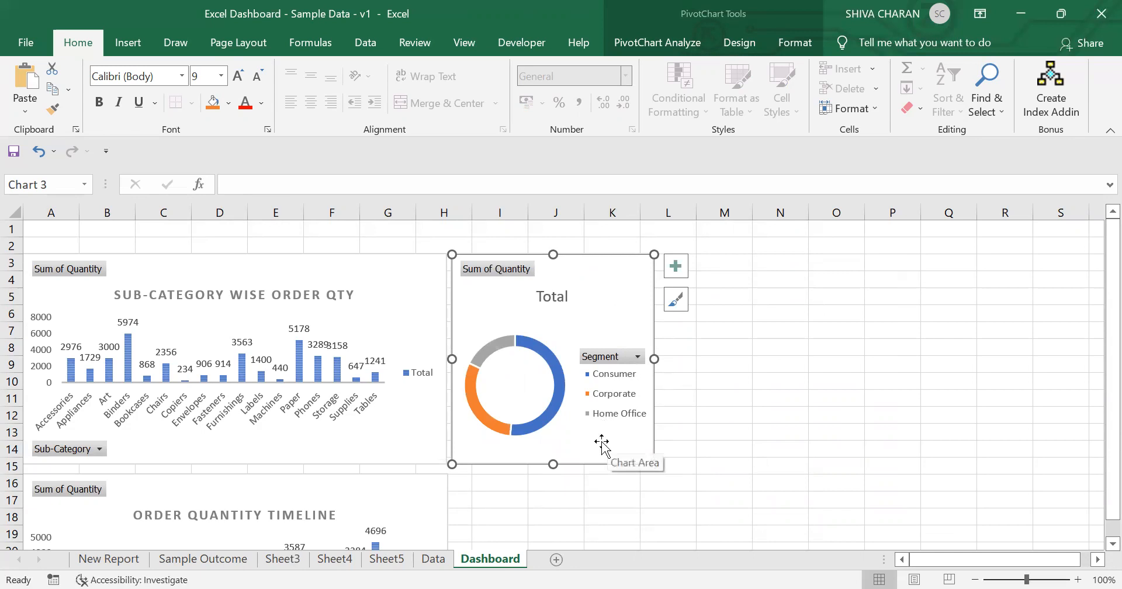
Step: Hide the legend and apply a doughnut chart style with percentage data labels
click(676, 266)
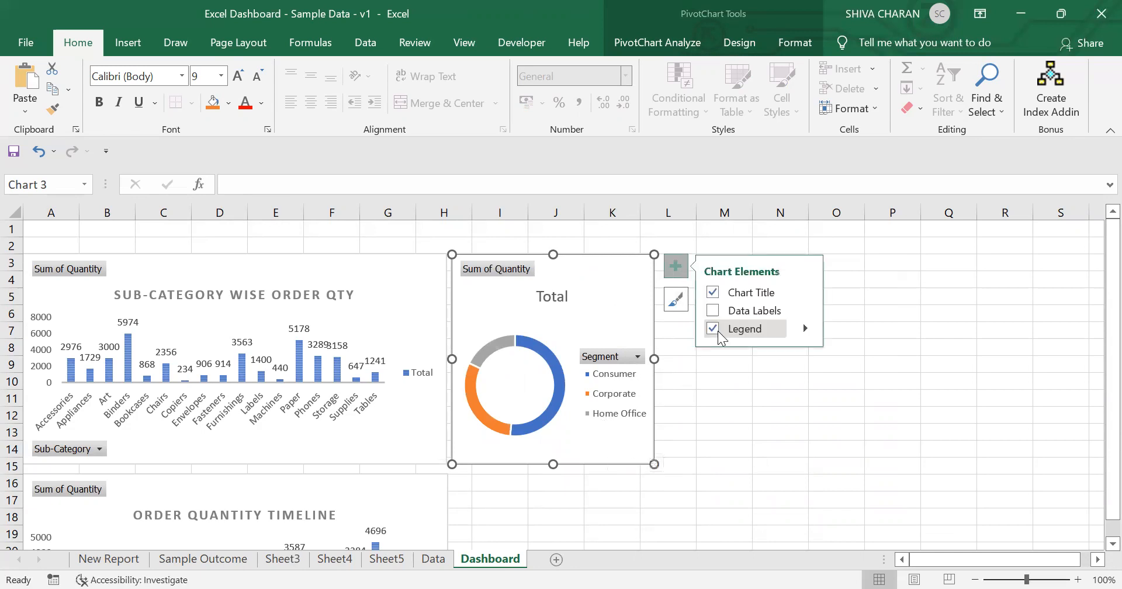
click(713, 328)
click(673, 308)
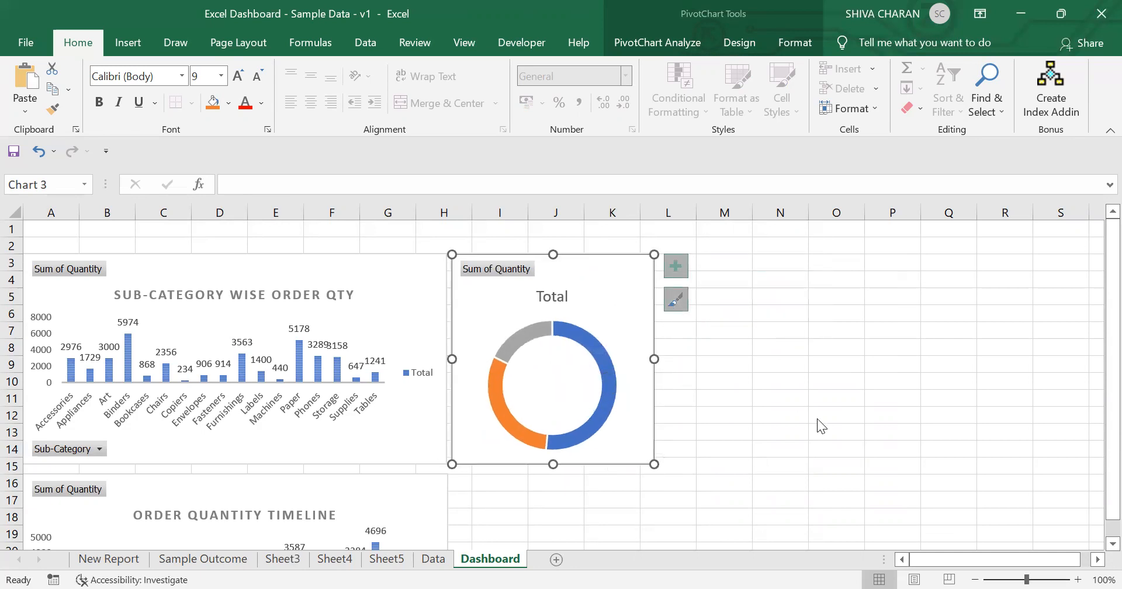
drag(884, 335, 882, 493)
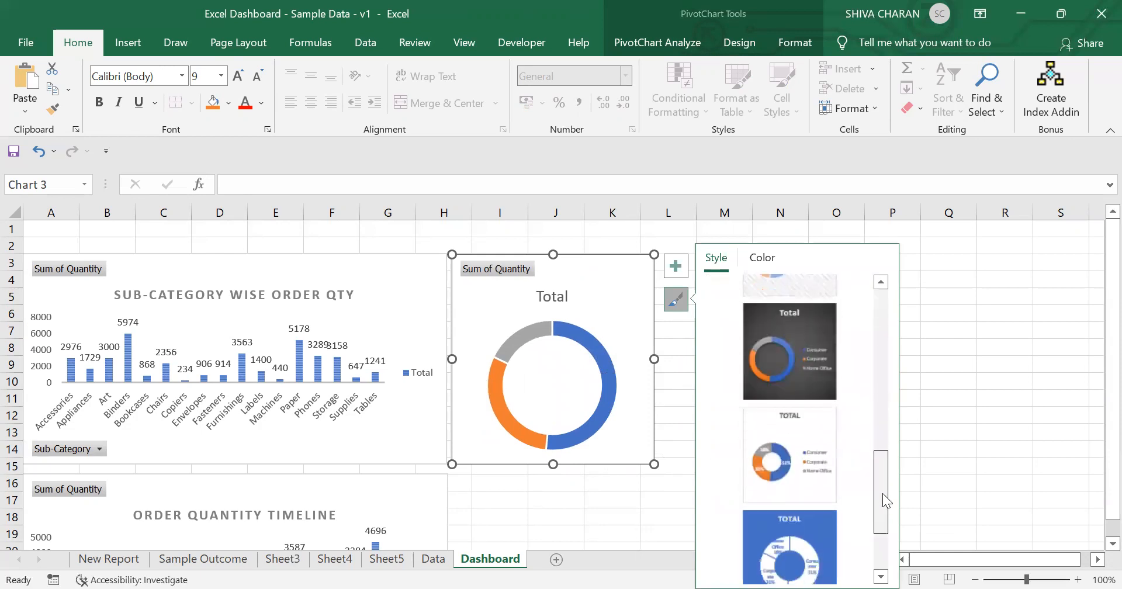
click(782, 433)
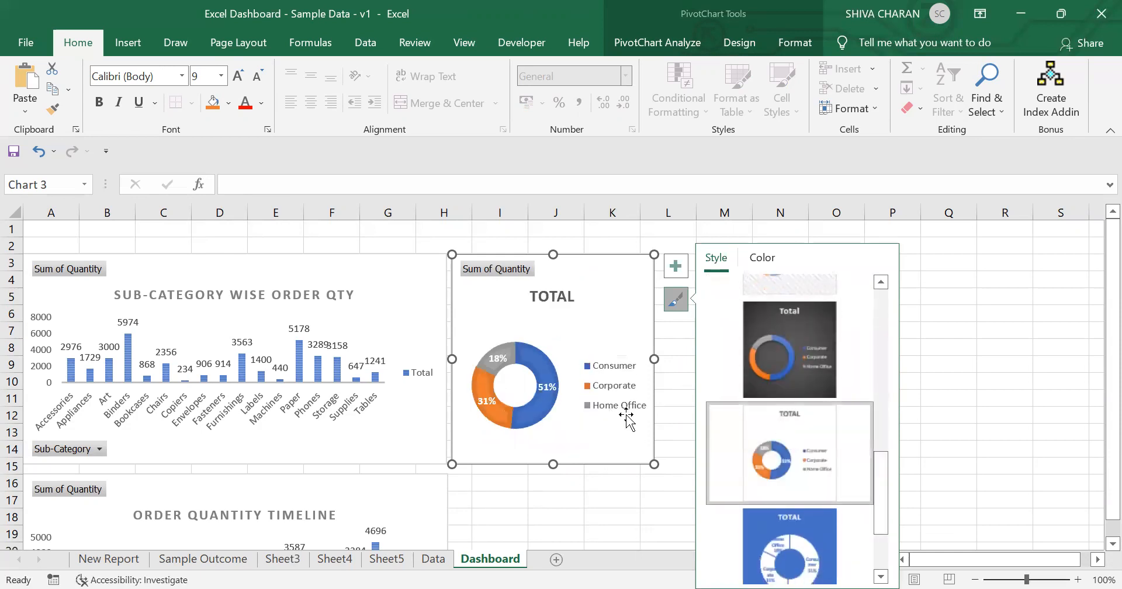
Step: Hide the legend again and add category names to the doughnut chart's data labels
click(676, 264)
click(712, 328)
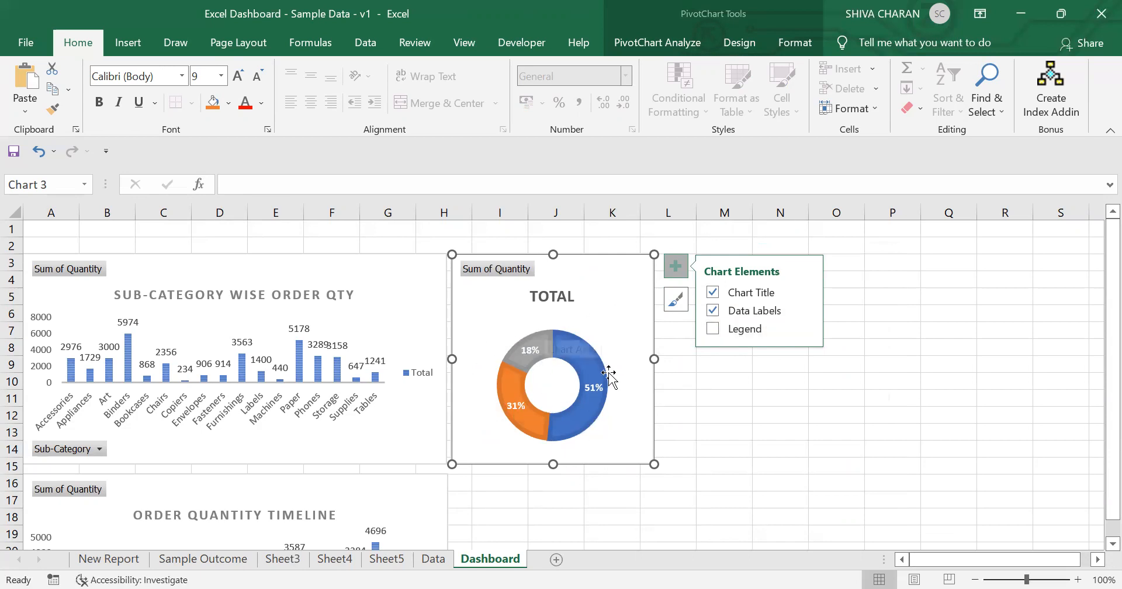
click(804, 308)
click(883, 361)
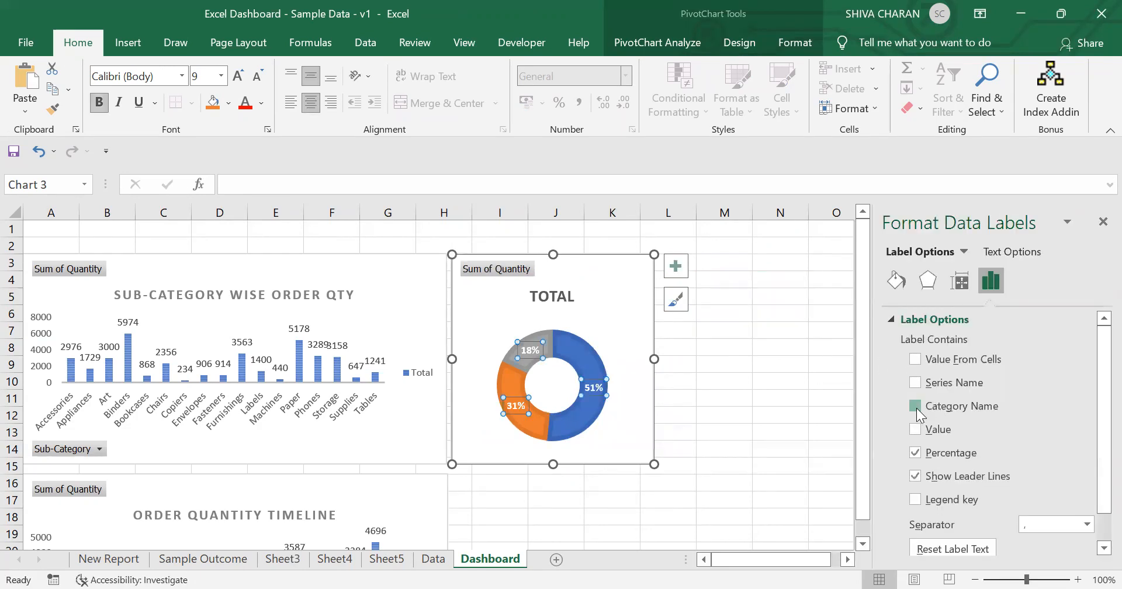
click(915, 407)
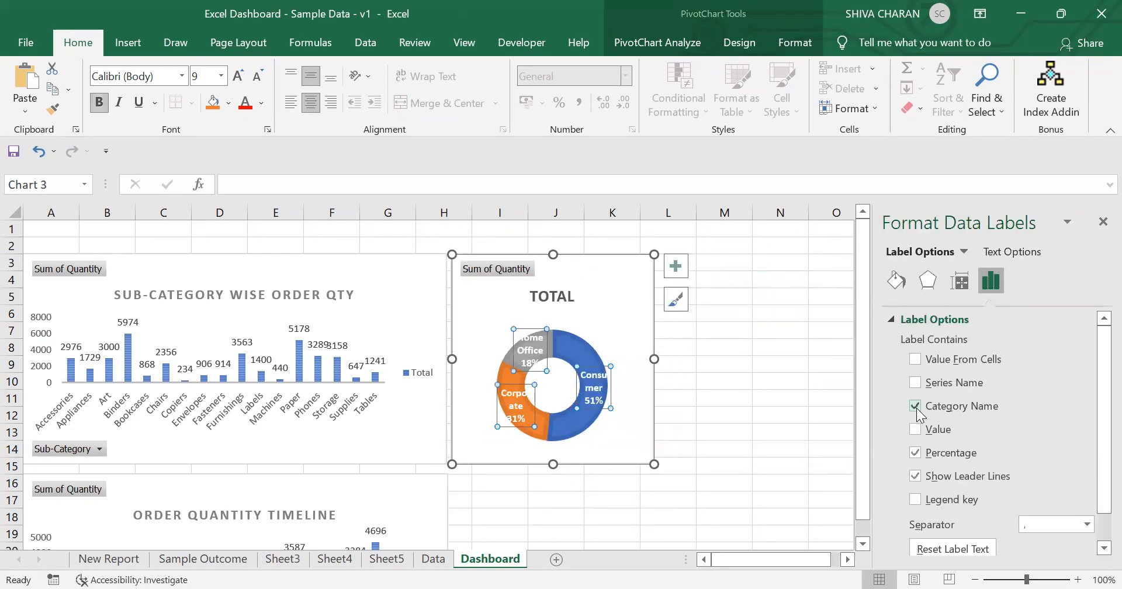
click(1103, 222)
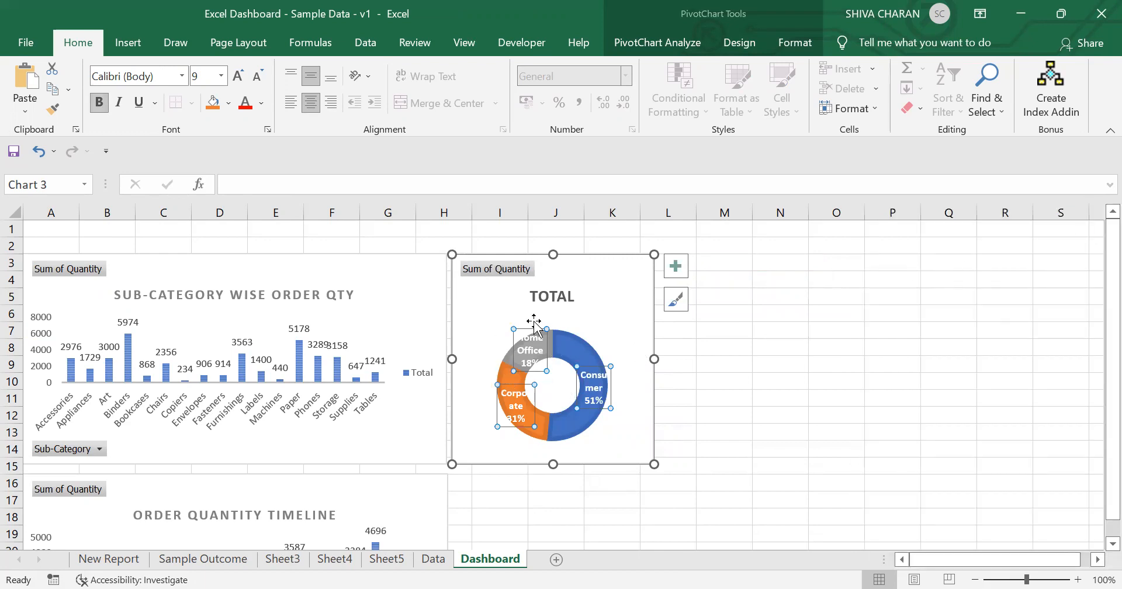
Step: Reduce the doughnut data labels' font size to 6
click(257, 75)
click(257, 75)
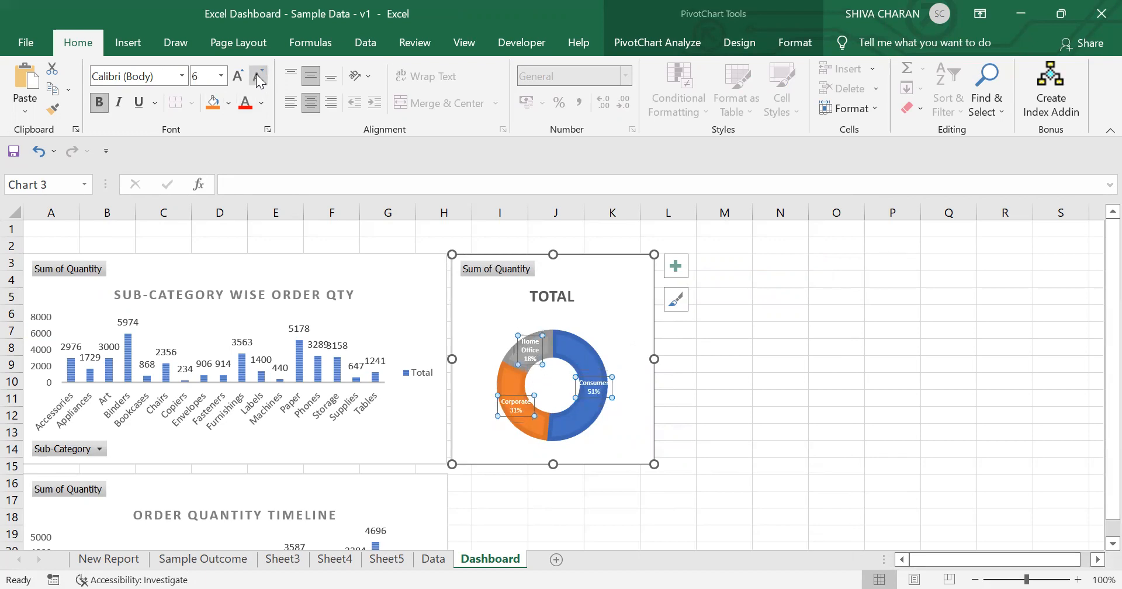
click(711, 410)
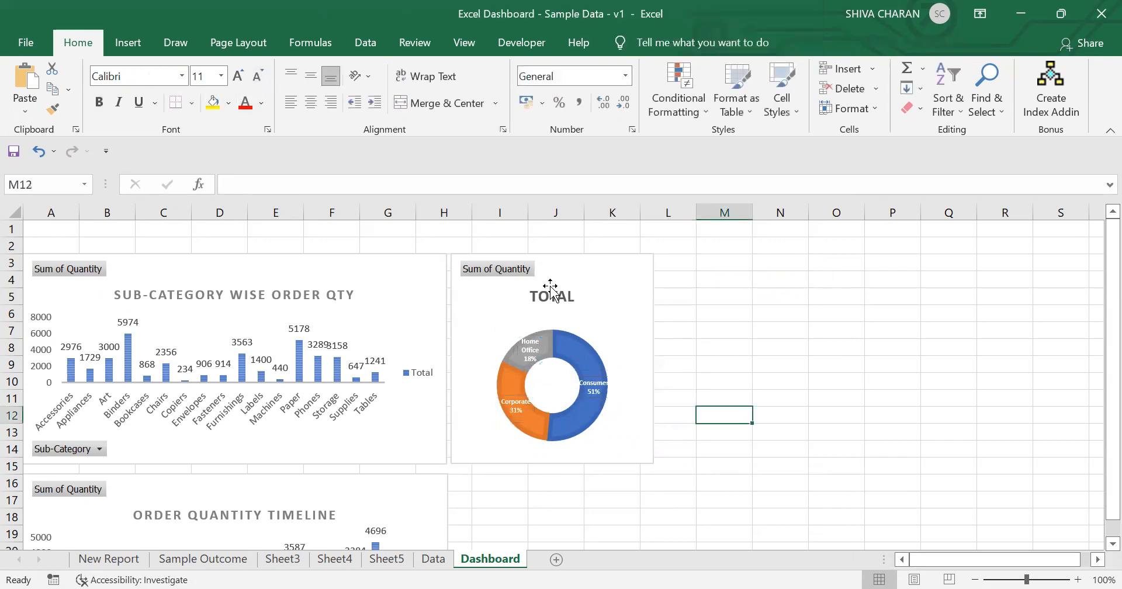
Step: Rename the doughnut chart's title to SEGMENT WIDE ORDER QTY, checking the Sample Outcome sheet's title
click(550, 287)
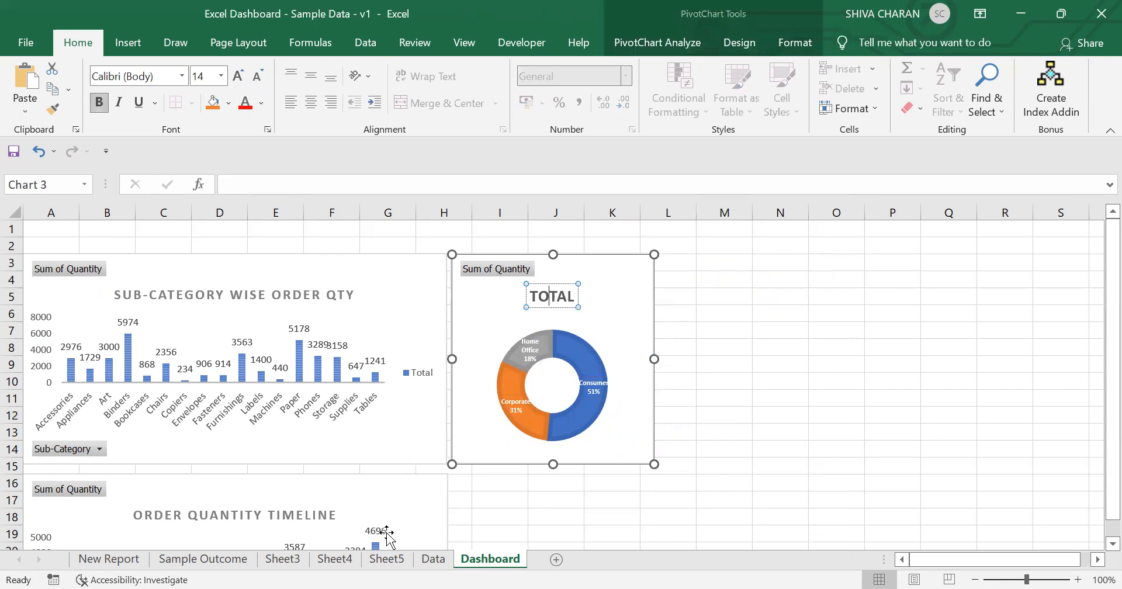
click(173, 559)
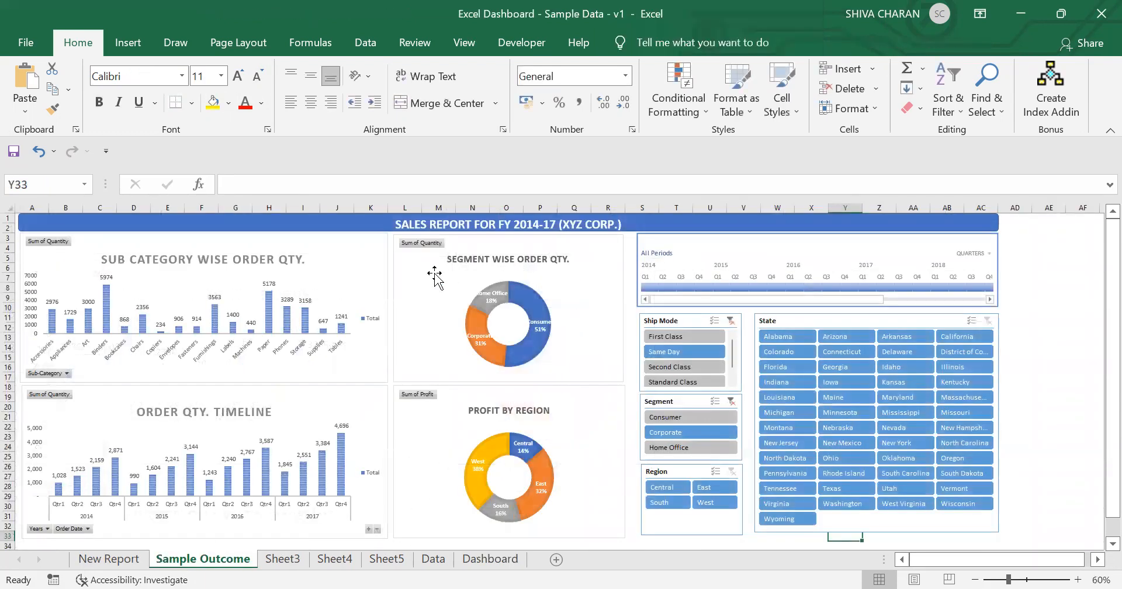
click(386, 558)
click(433, 560)
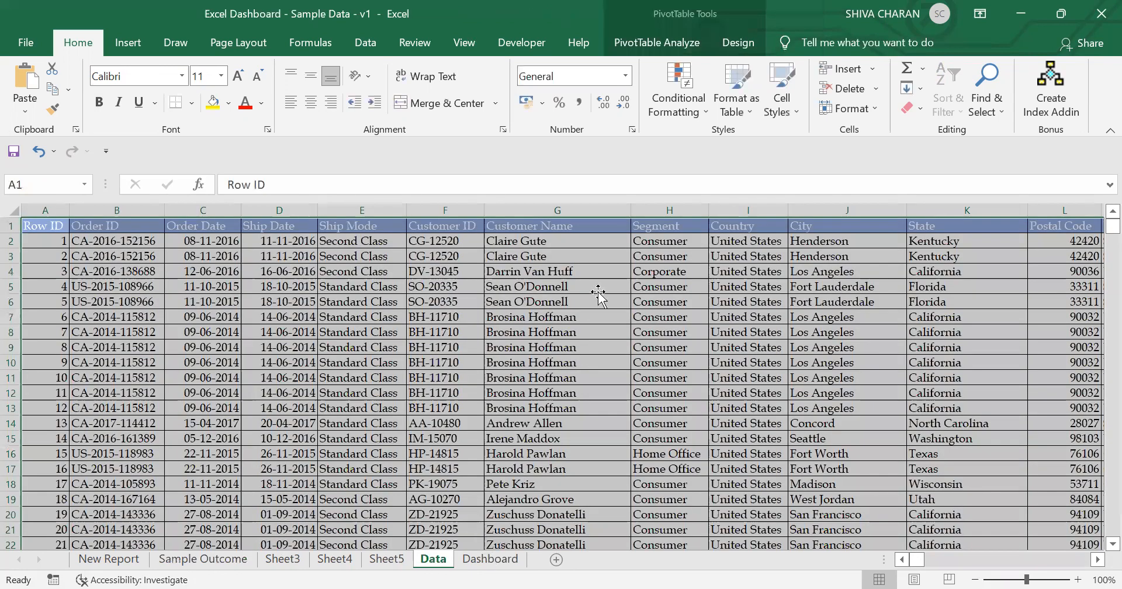
key(ctrl+Page_Down)
key(ctrl+a)
text(SE)
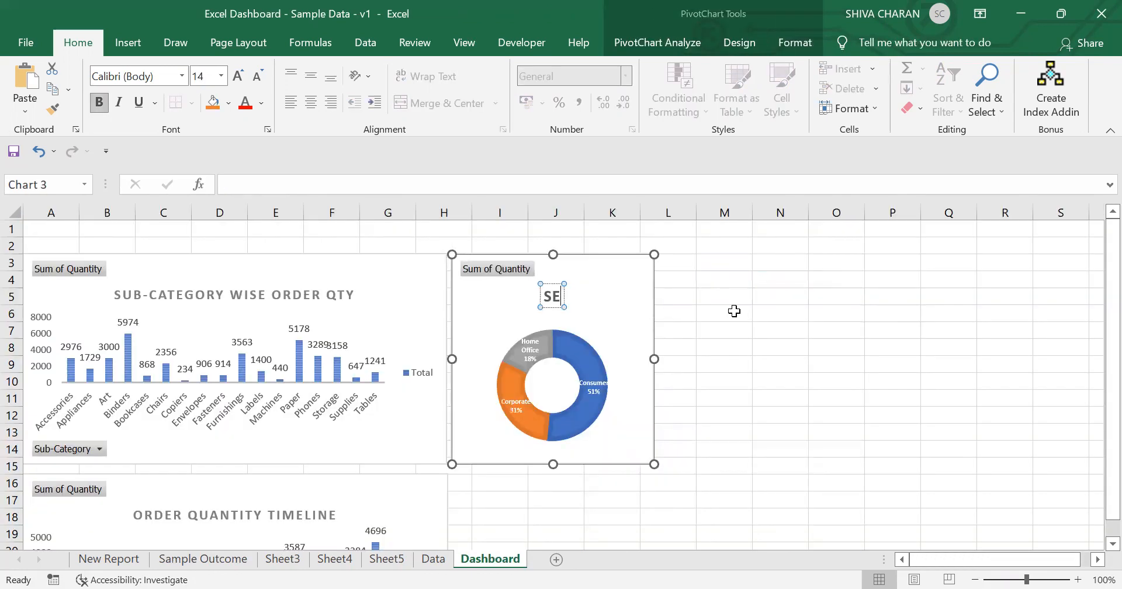
text(GMENT WIDE OR)
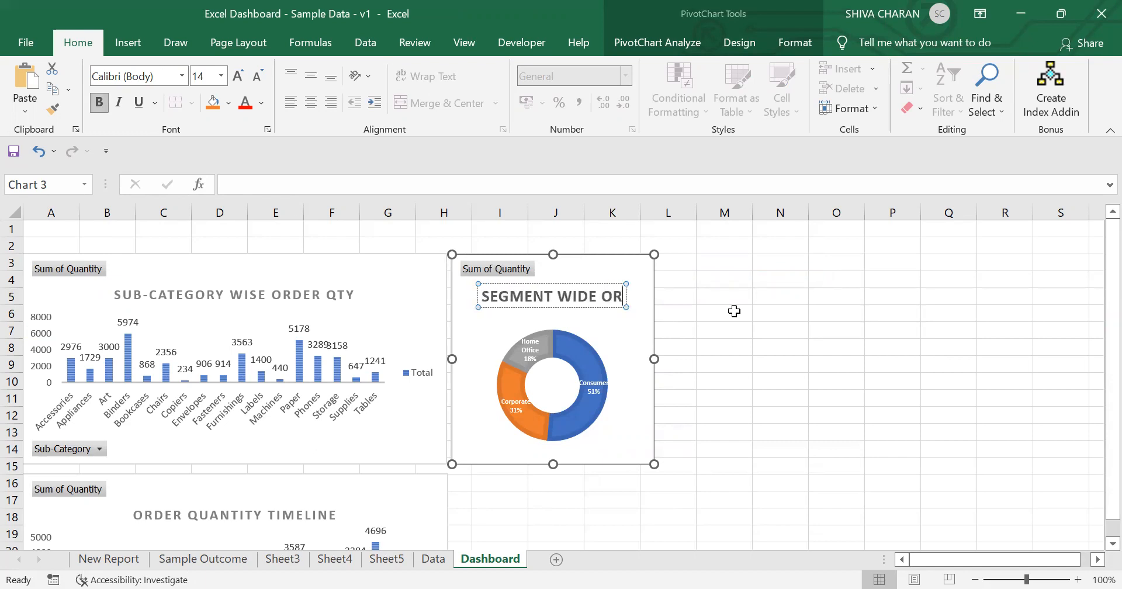
text(DER QTY)
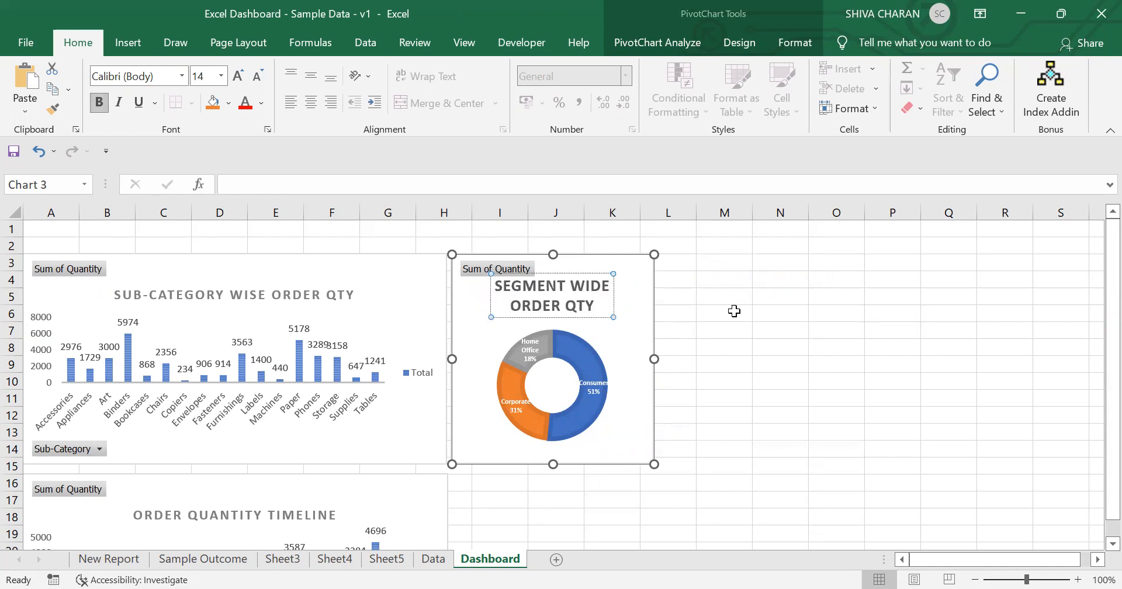
Step: Reduce the doughnut chart title's font size to 10
key(ctrl+a)
click(259, 77)
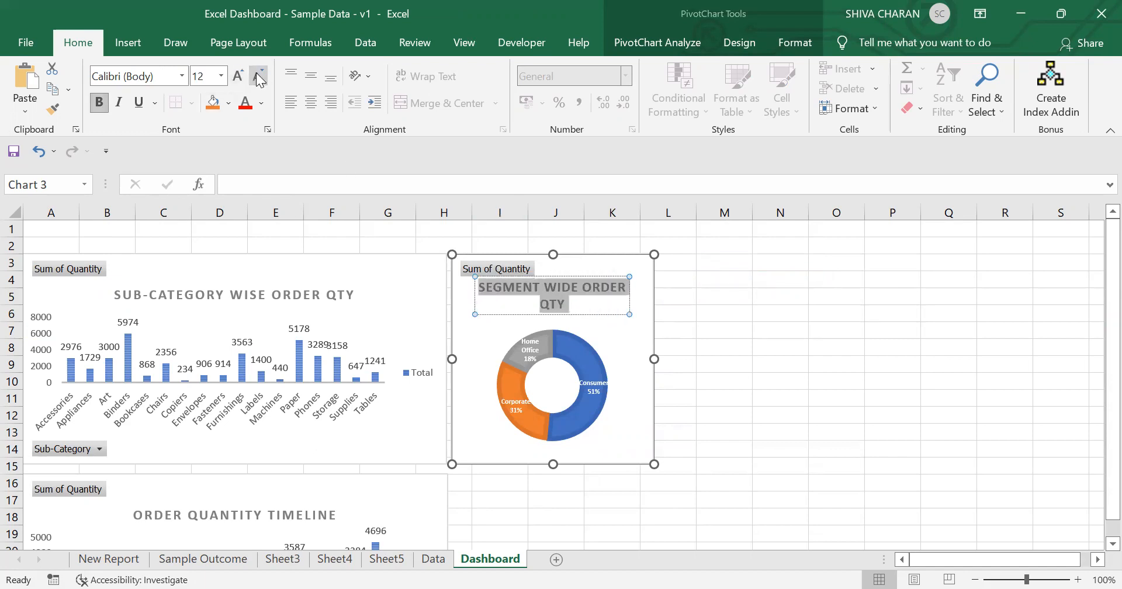
click(259, 76)
click(259, 77)
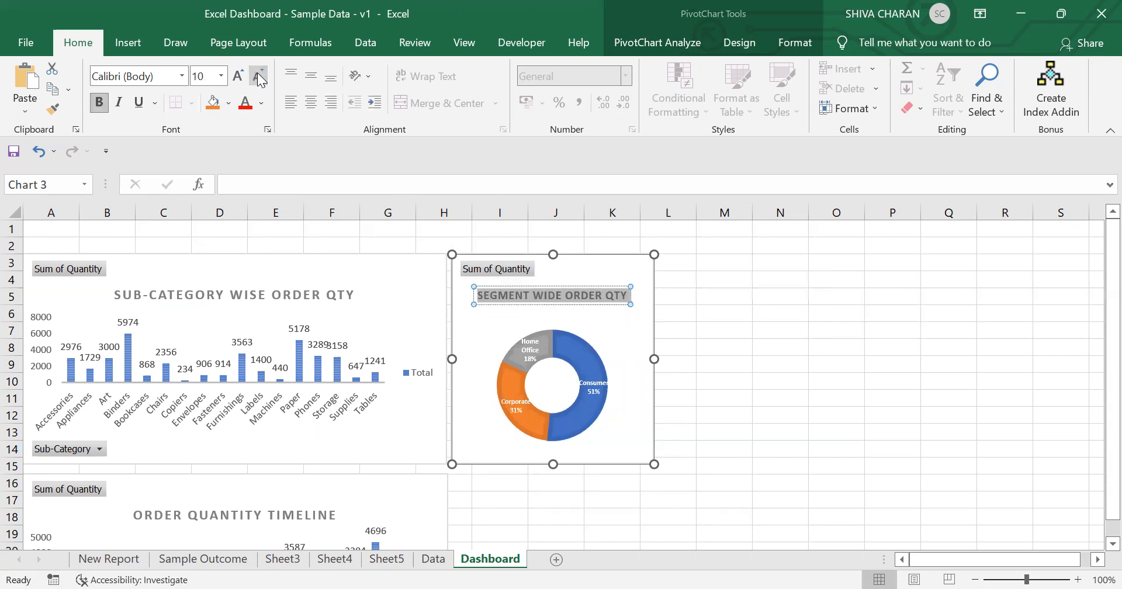
Step: Check the Sample Outcome sheet, then insert a new PivotTable from the Data sheet's full range on a new worksheet
click(725, 426)
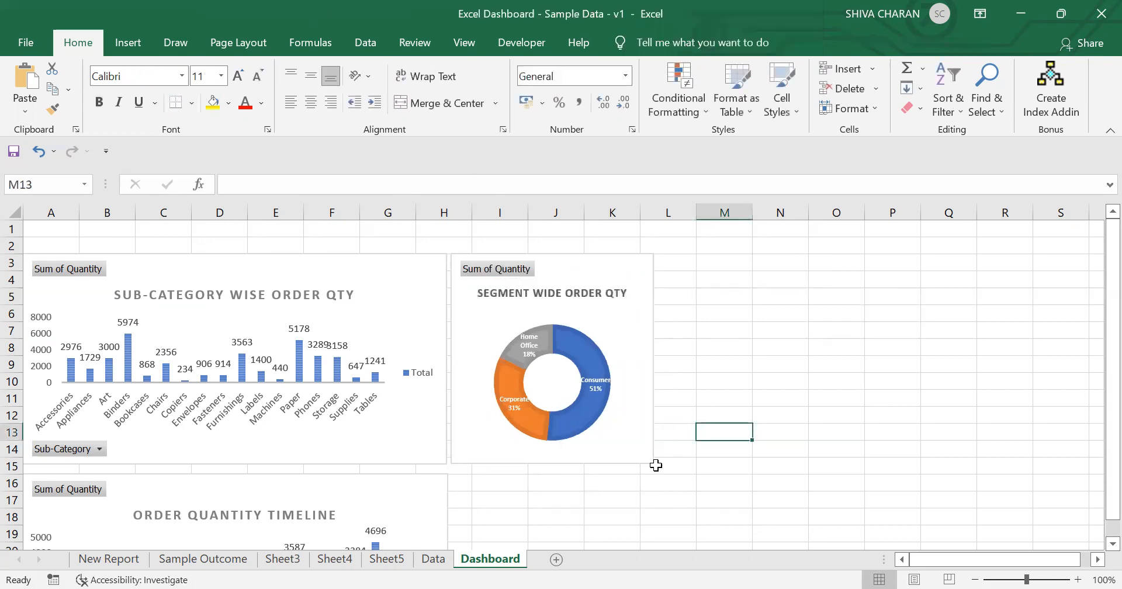
click(239, 558)
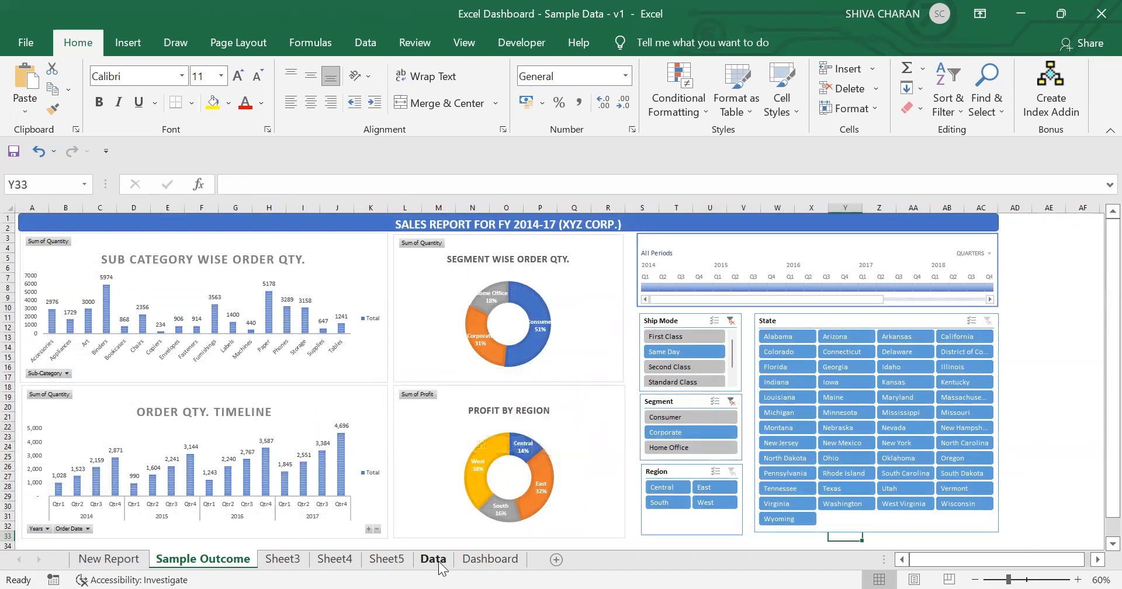
click(386, 561)
click(431, 561)
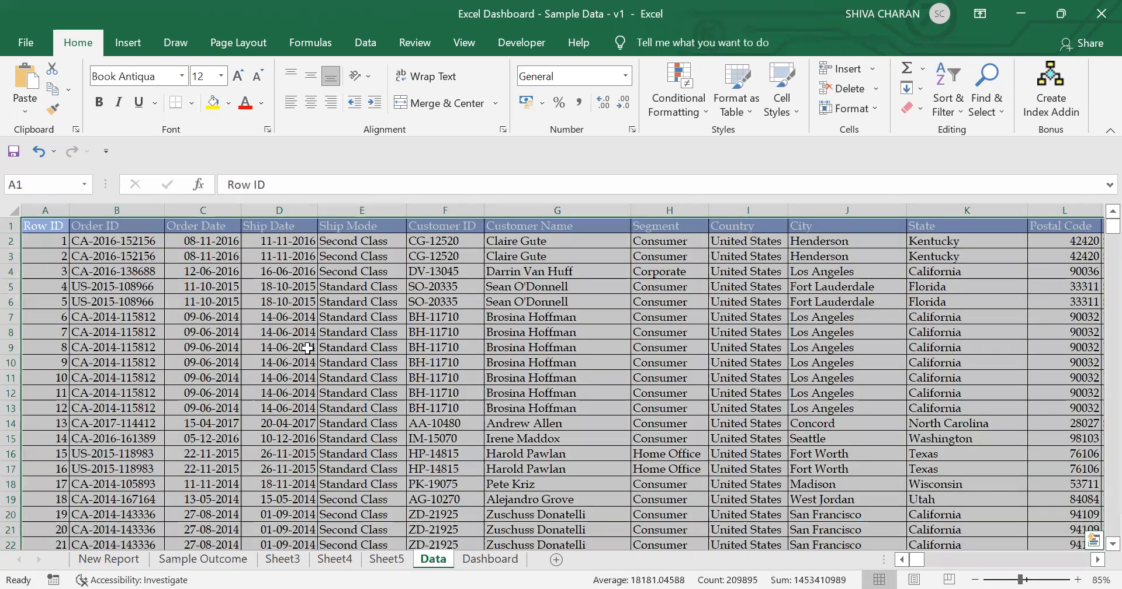
click(123, 44)
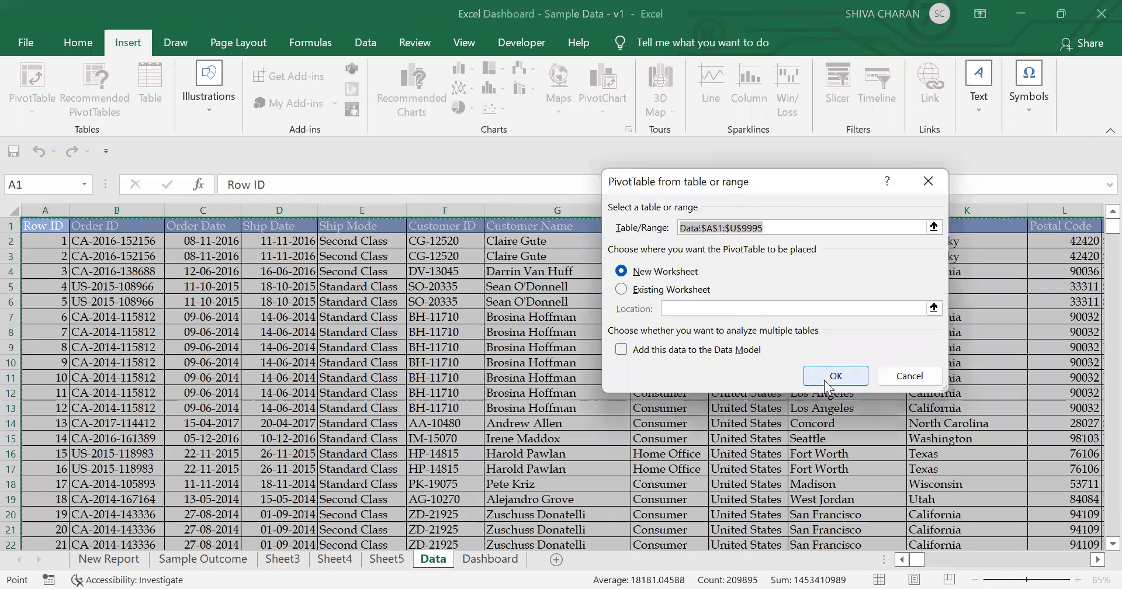
click(835, 376)
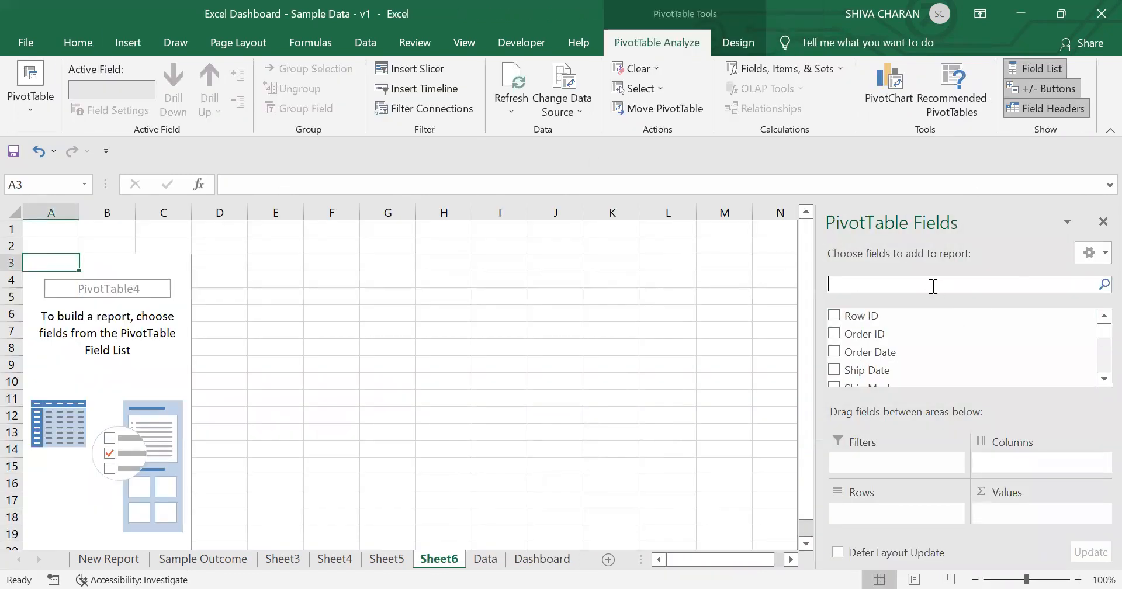
Step: Build the pivot with Profit as summed values and Region as row labels
text(pro)
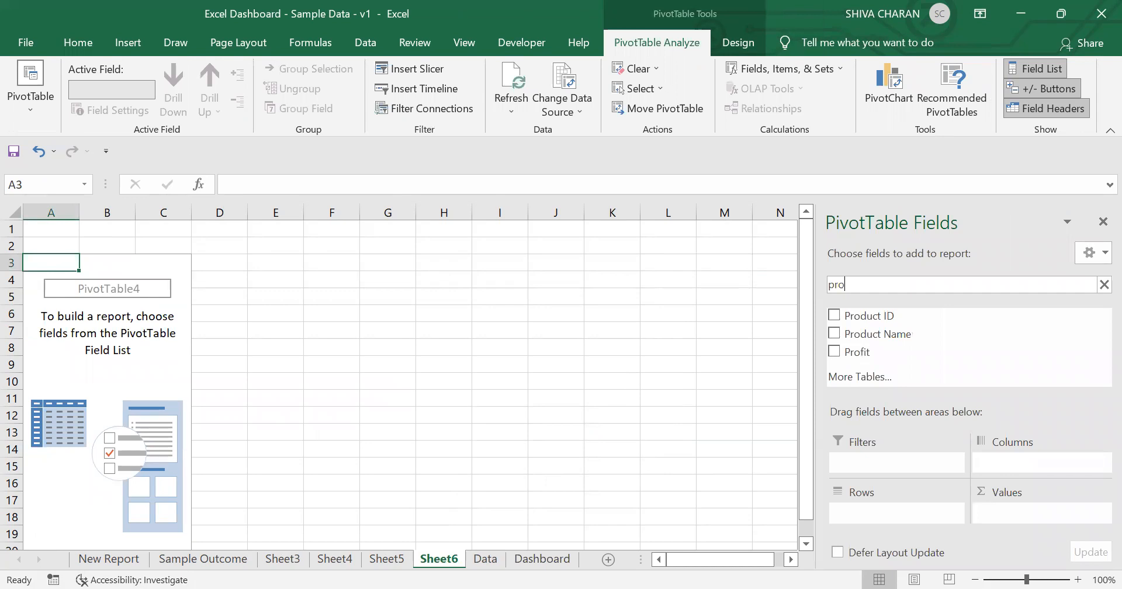
click(833, 352)
click(854, 285)
key(BackSpace)
key(BackSpace)
key(BackSpace)
text(reg)
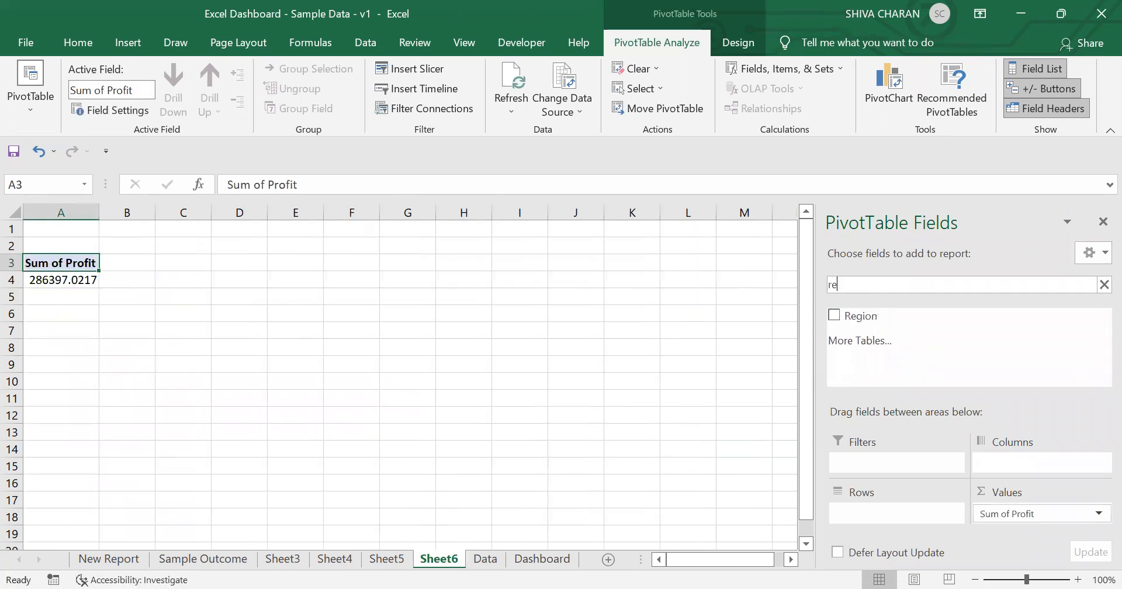
click(829, 313)
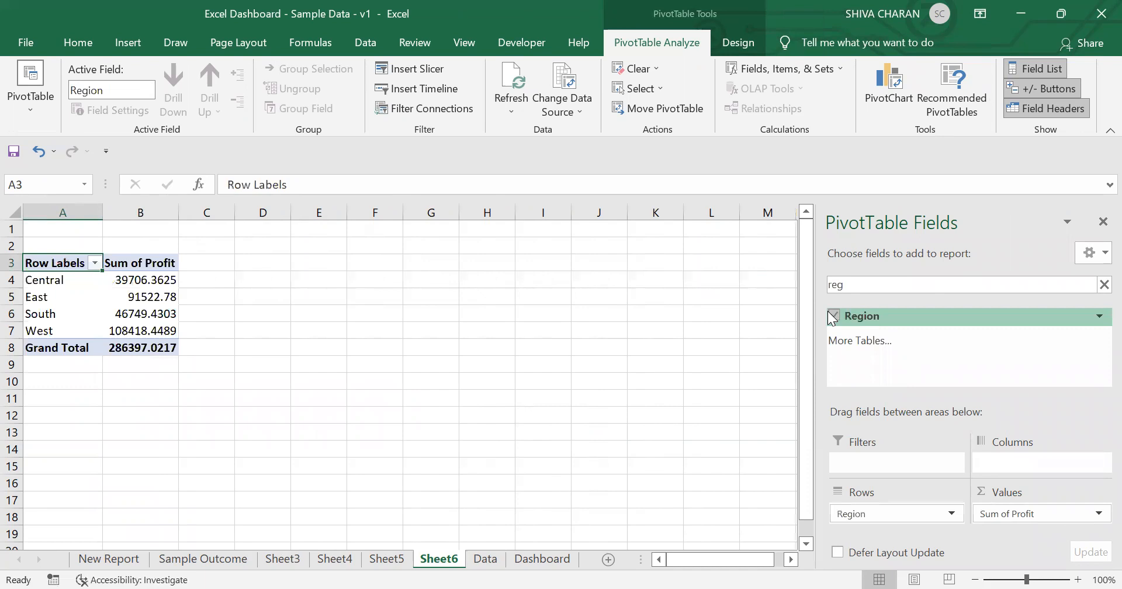
Step: Remove the decimal places from the profit values in the pivot table
click(150, 278)
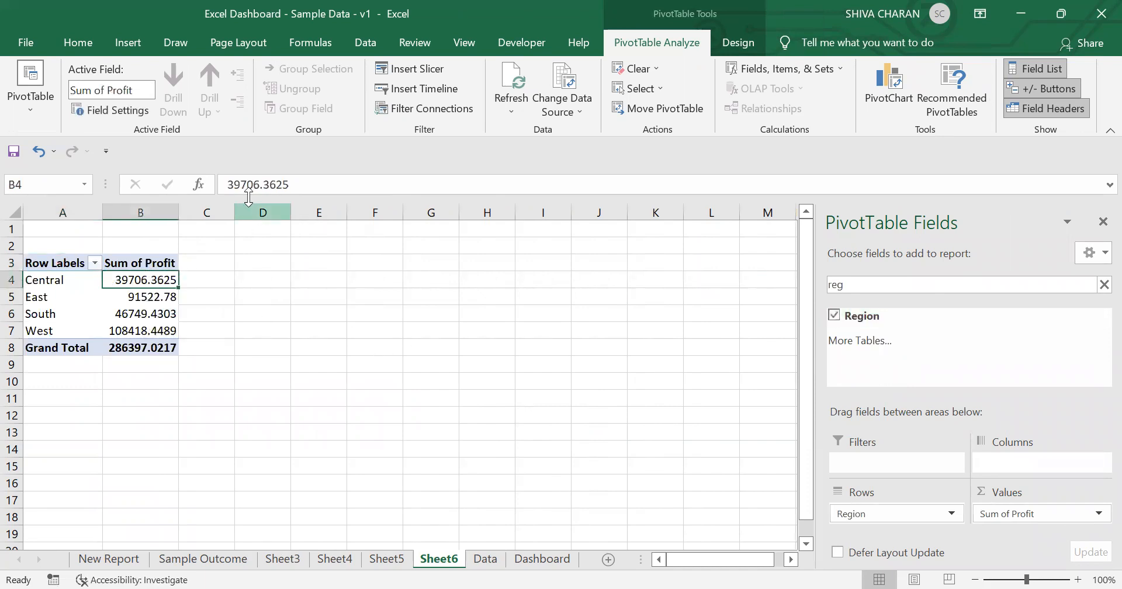
drag(161, 279, 153, 350)
click(73, 44)
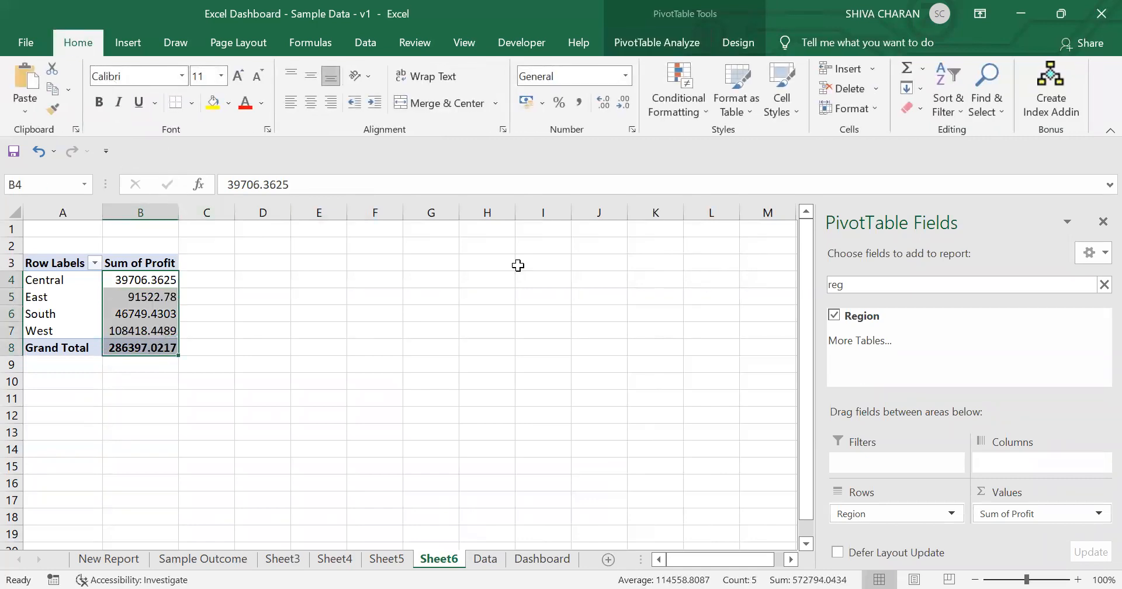
click(623, 105)
click(622, 105)
click(622, 105)
click(623, 106)
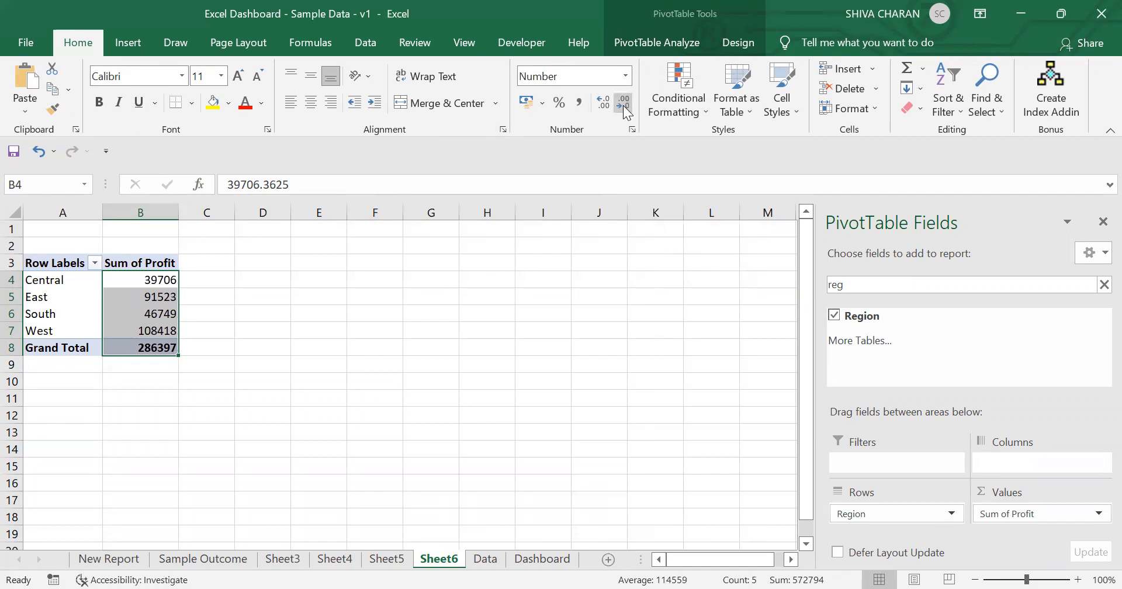
Step: Insert a doughnut PivotChart from the region profit pivot table
click(127, 280)
click(666, 41)
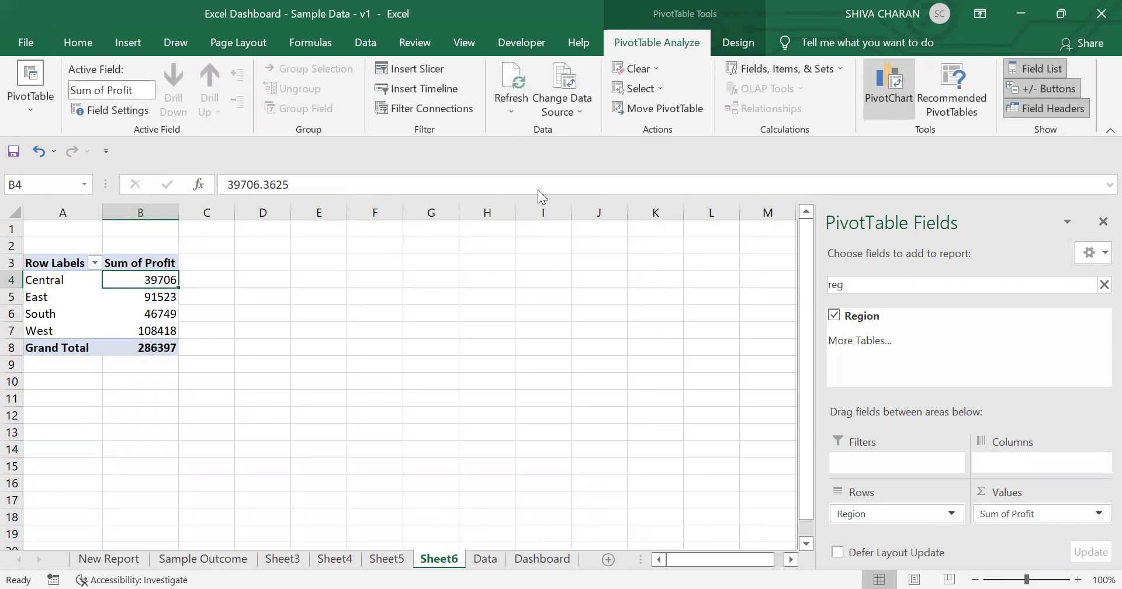
click(352, 184)
click(647, 110)
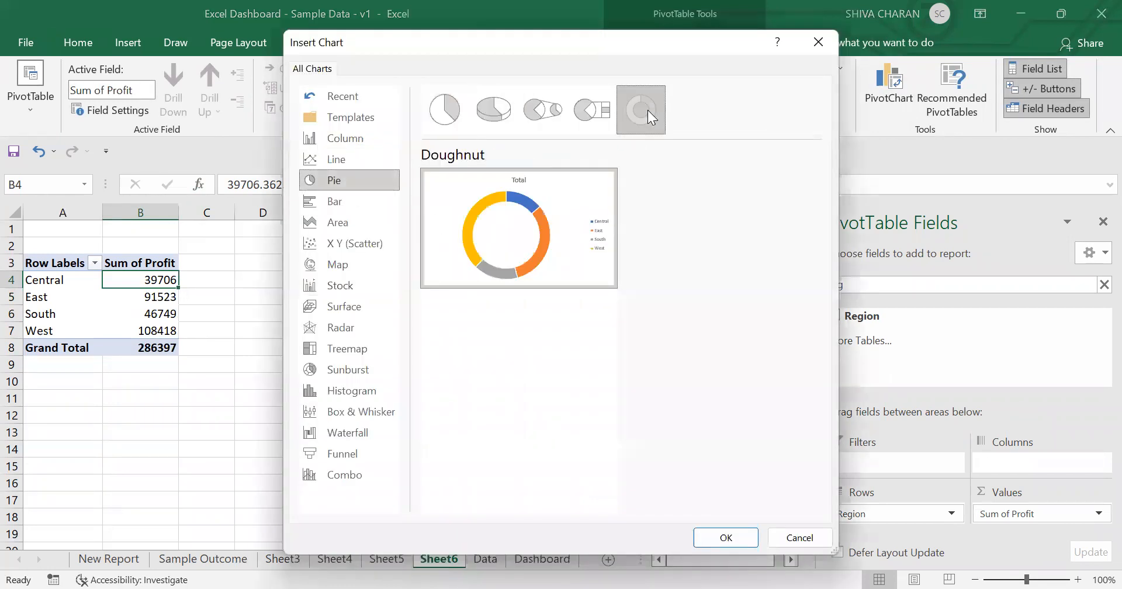
click(720, 541)
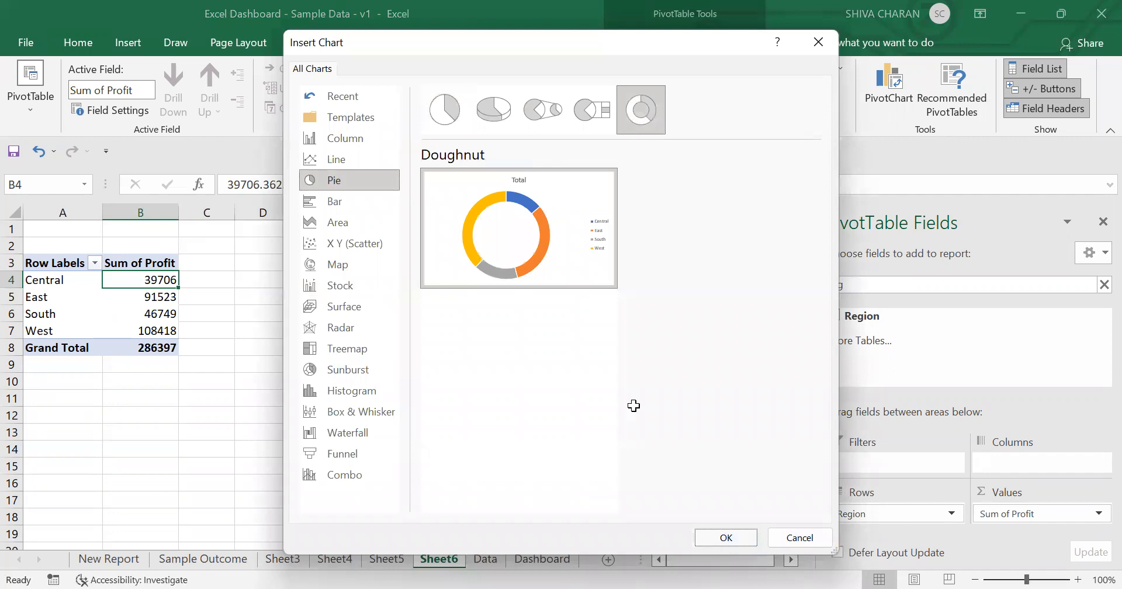
Step: Move the doughnut chart onto the Dashboard sheet below the segment chart
key(Delete)
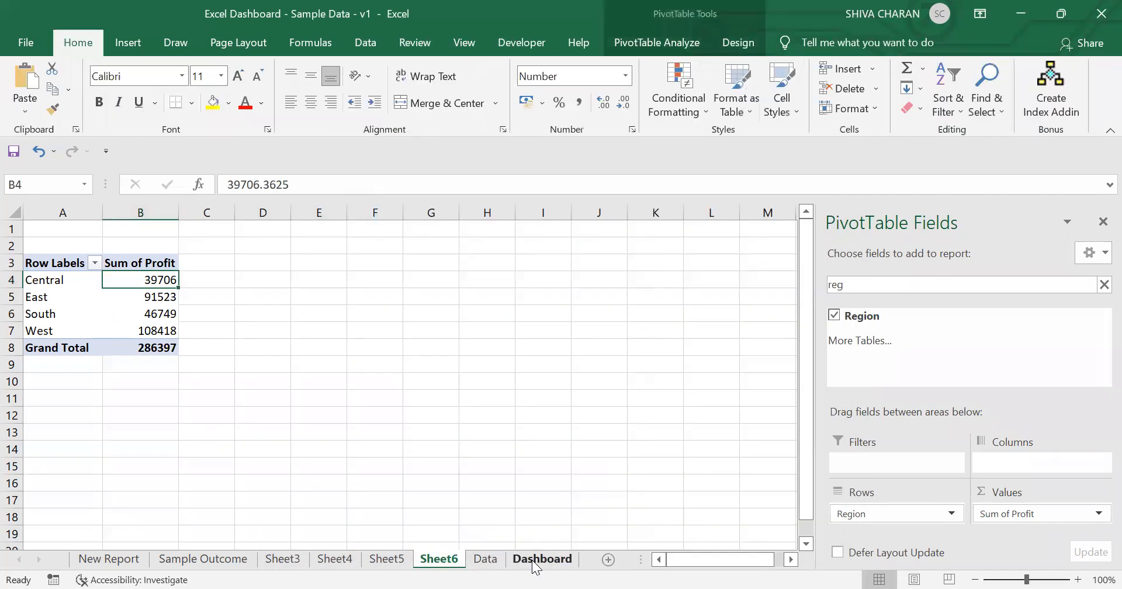
click(537, 559)
scroll(551, 491, down, 3)
click(467, 330)
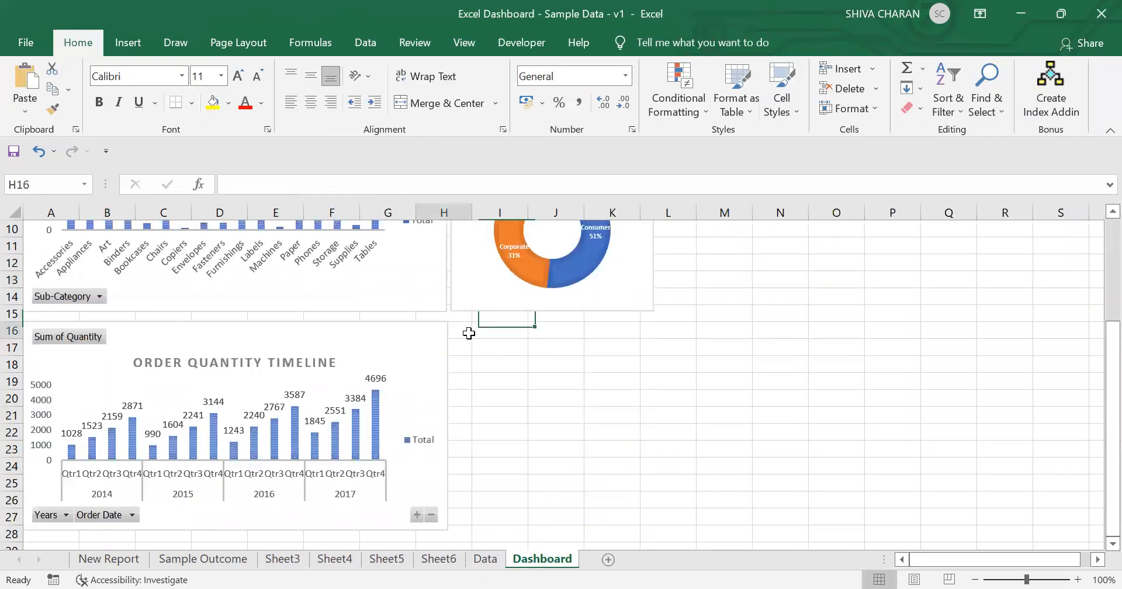
key(ctrl+v)
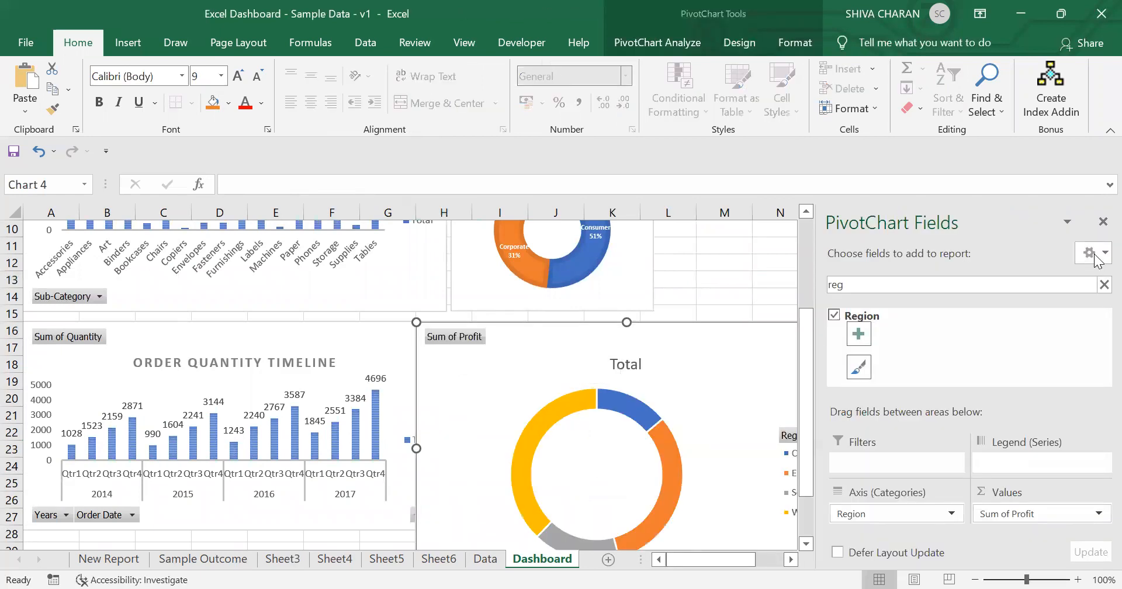
Step: Position and resize the profit doughnut chart beside the order quantity timeline chart
click(1102, 223)
drag(757, 343, 791, 338)
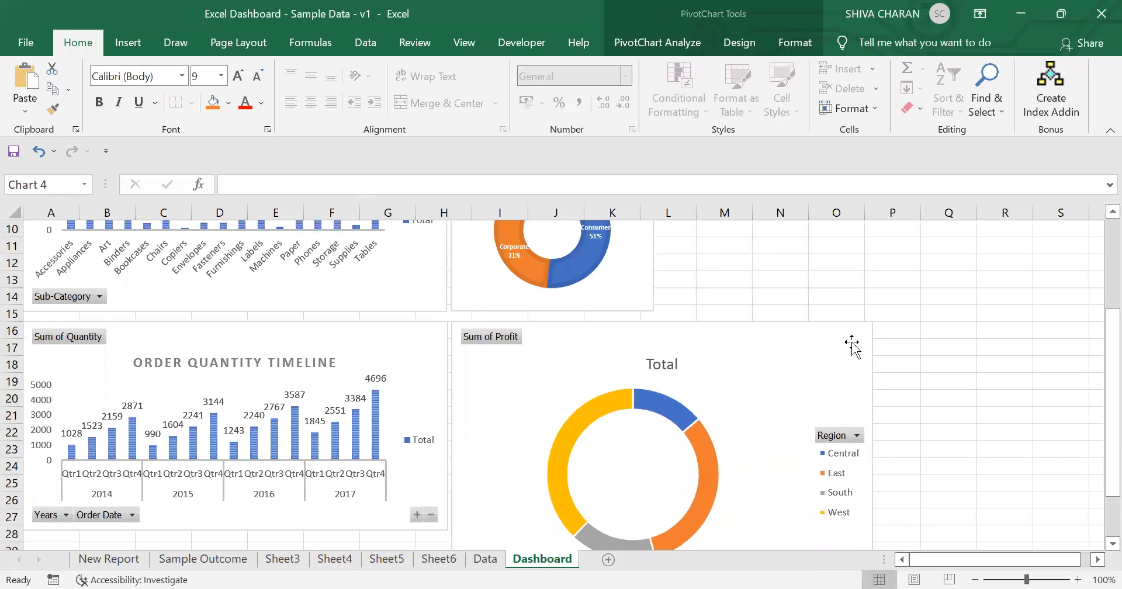
scroll(852, 345, down, 4)
drag(873, 371, 651, 326)
scroll(744, 377, up, 1)
scroll(729, 382, up, 4)
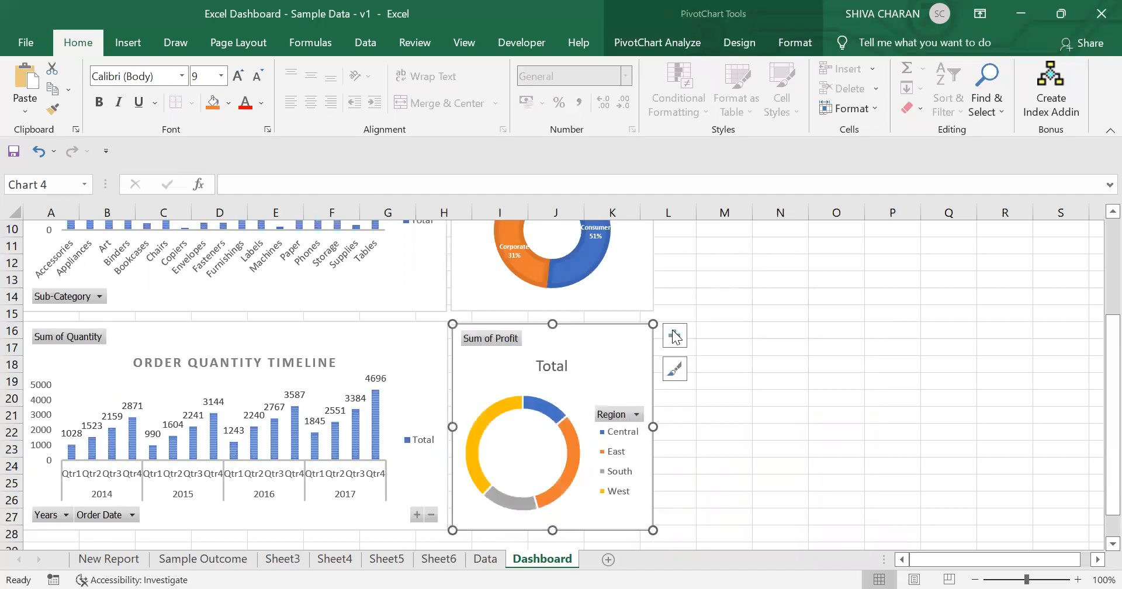
Step: Apply a chart style with percentage labels and a bold title to the profit doughnut chart
click(755, 367)
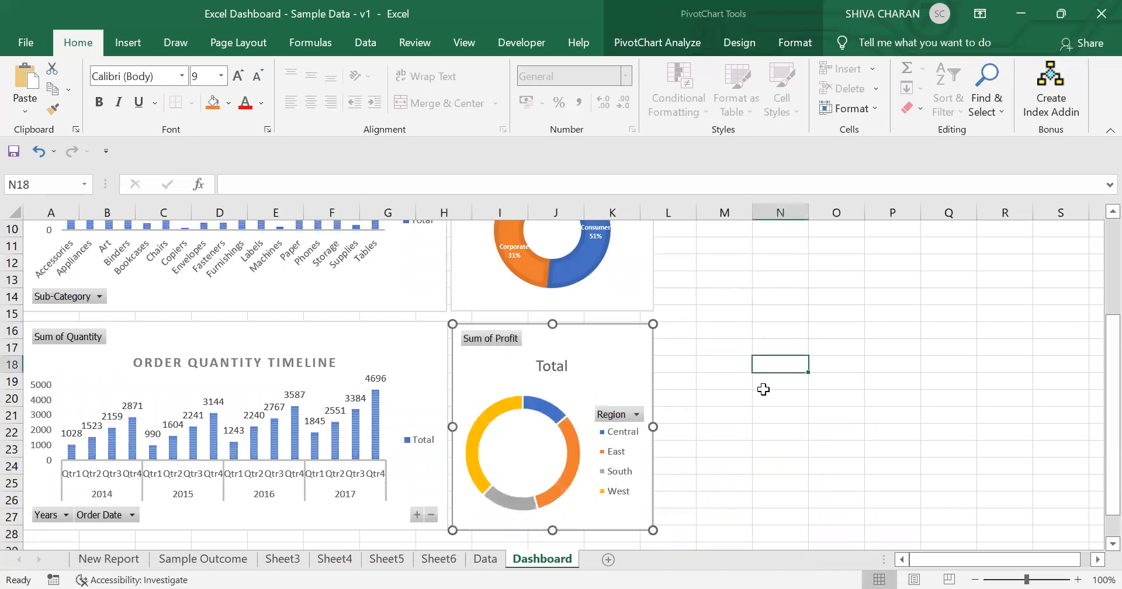
click(625, 350)
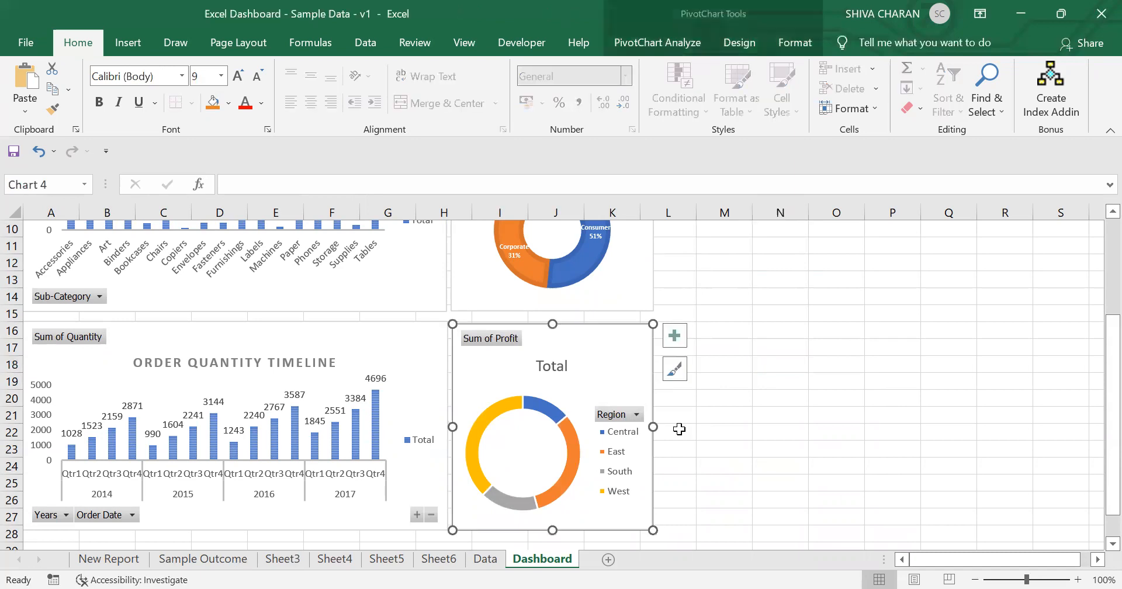
click(676, 370)
drag(875, 339, 884, 515)
click(793, 414)
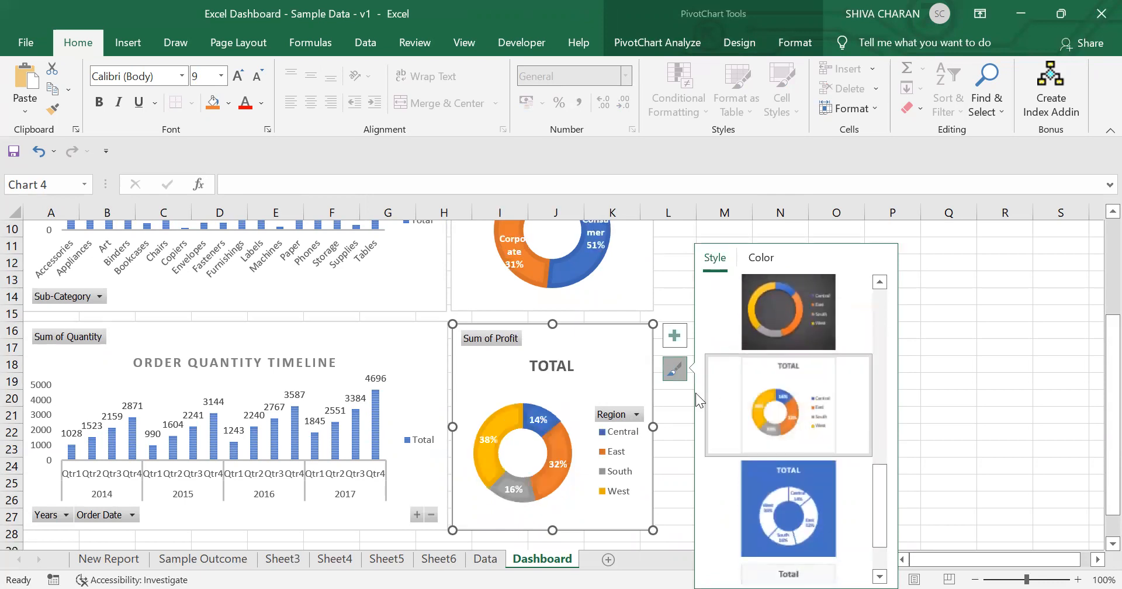
Step: Hide the profit chart's legend and add category names to its data labels
click(673, 331)
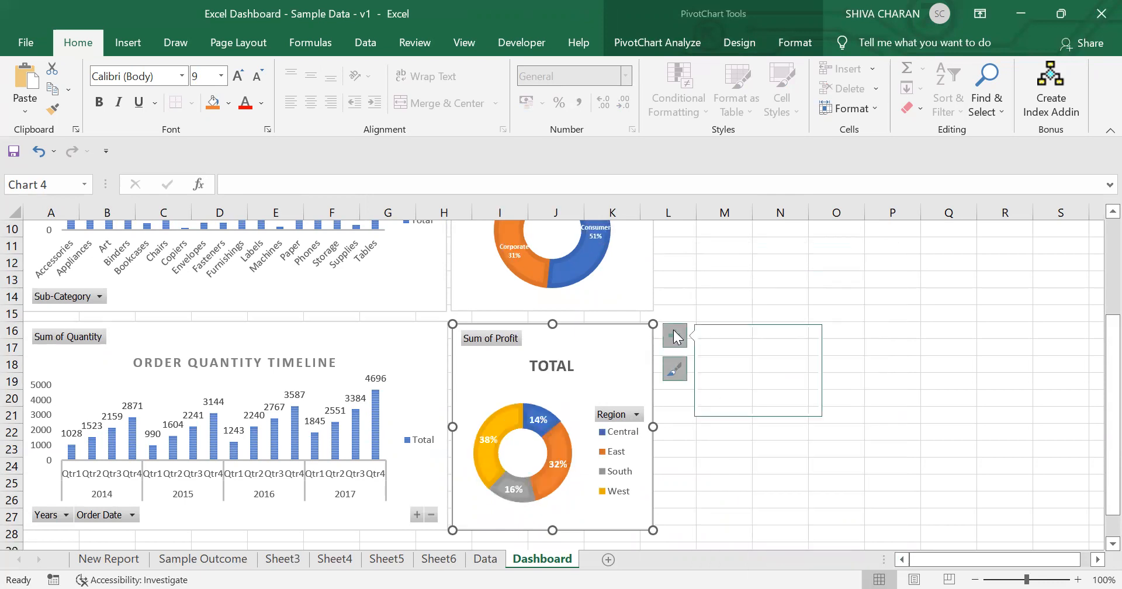
click(711, 401)
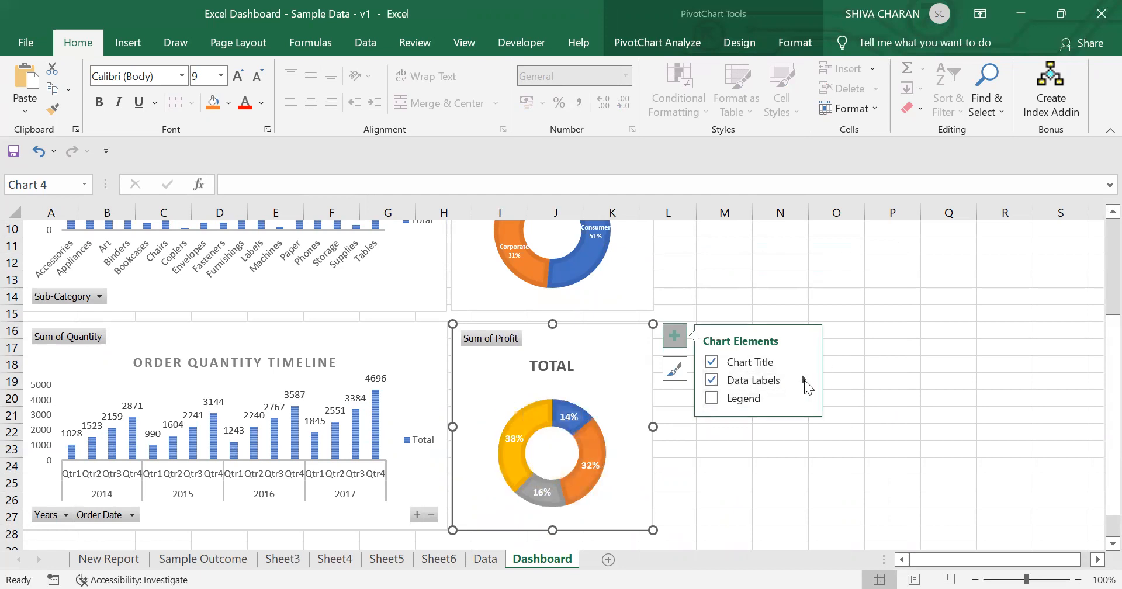
click(804, 379)
click(866, 434)
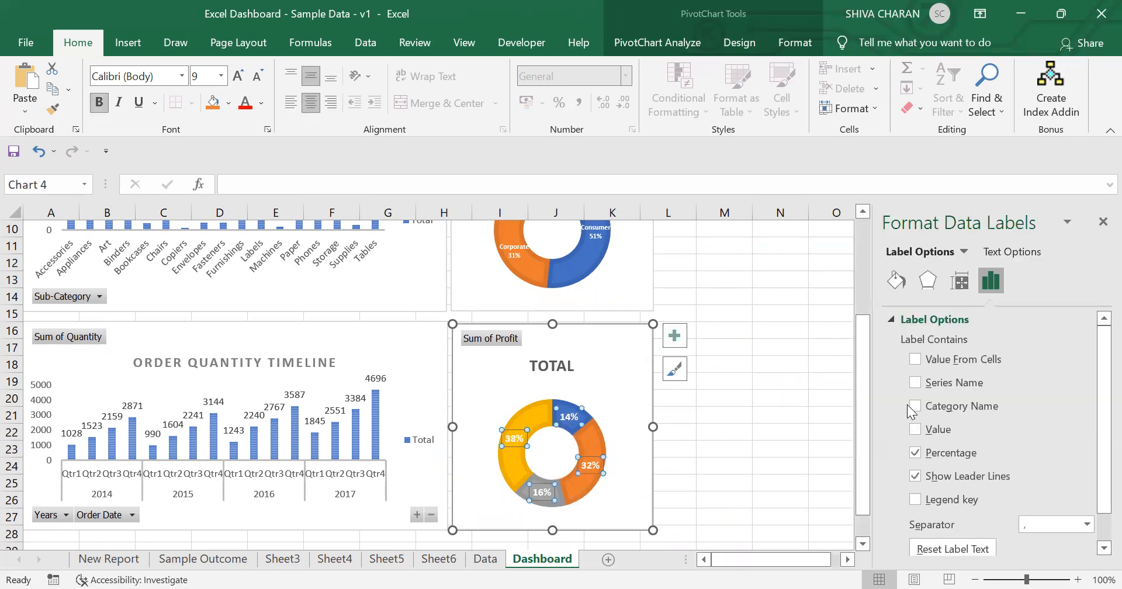
click(916, 406)
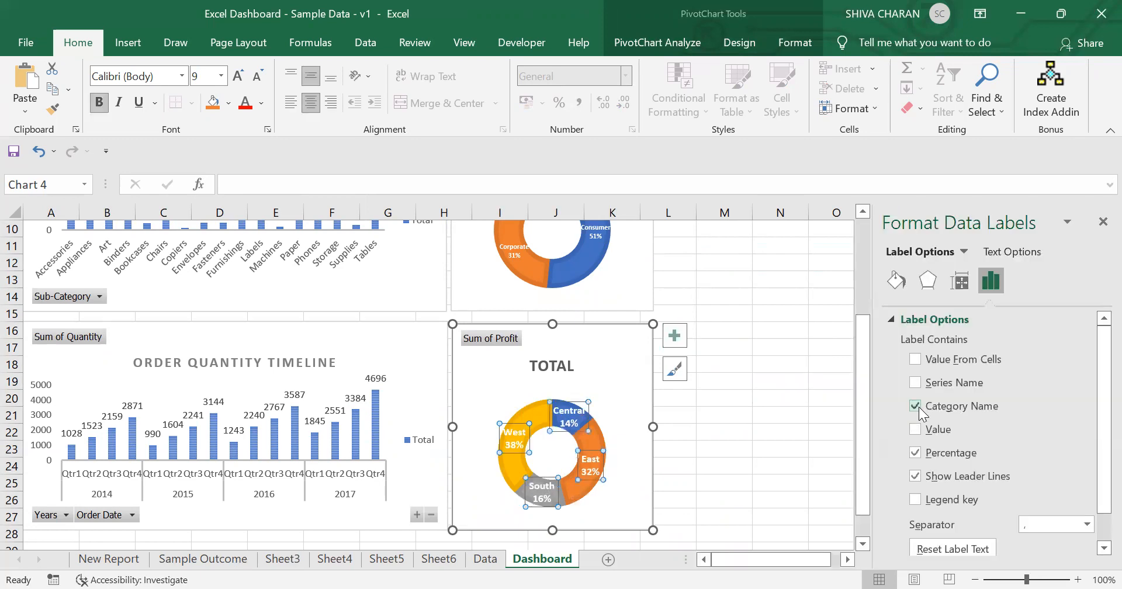
click(1101, 223)
Step: Reduce the profit chart's data label font size to 7
click(257, 76)
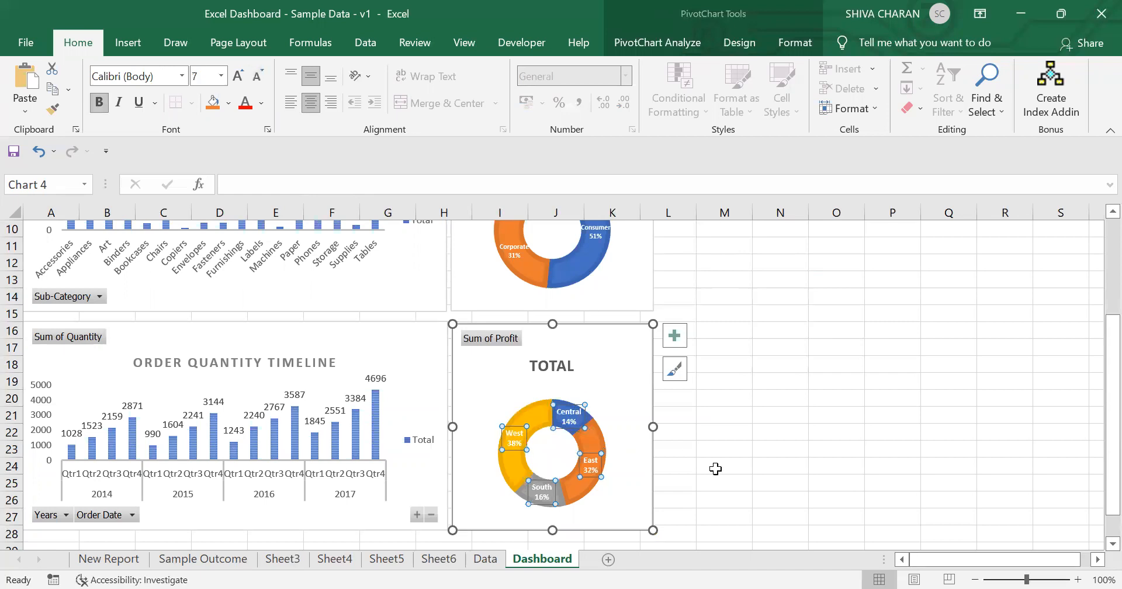
click(789, 472)
Step: Rename the profit chart's title to PROFIT BY REGION, checking the Sample Outcome sheet's title
click(550, 360)
click(131, 559)
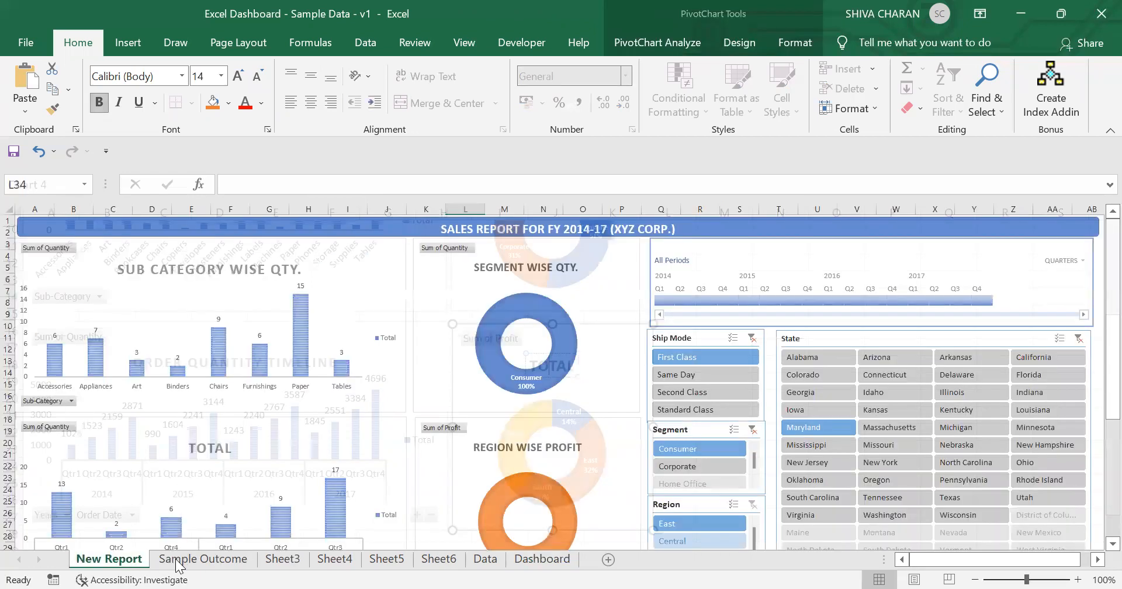
click(177, 564)
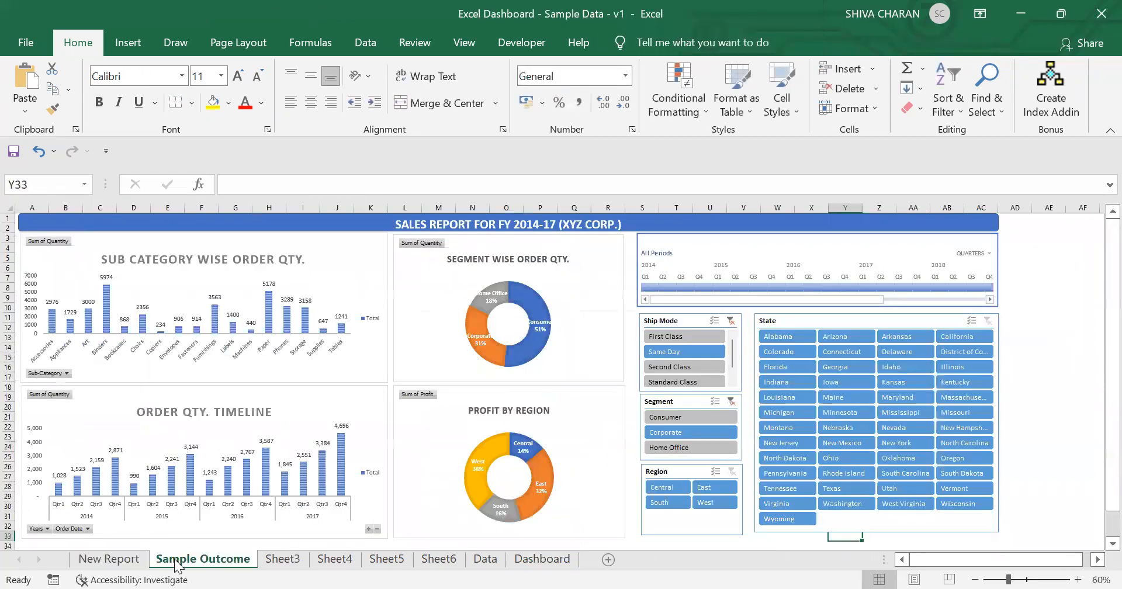
click(537, 561)
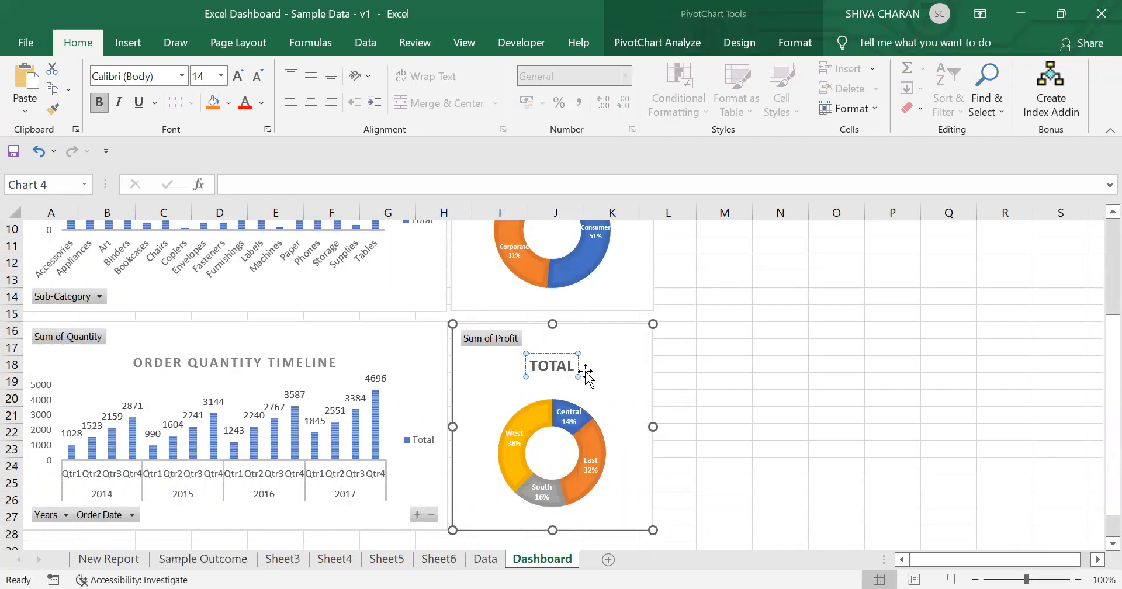
key(ctrl+a)
text(PROFI)
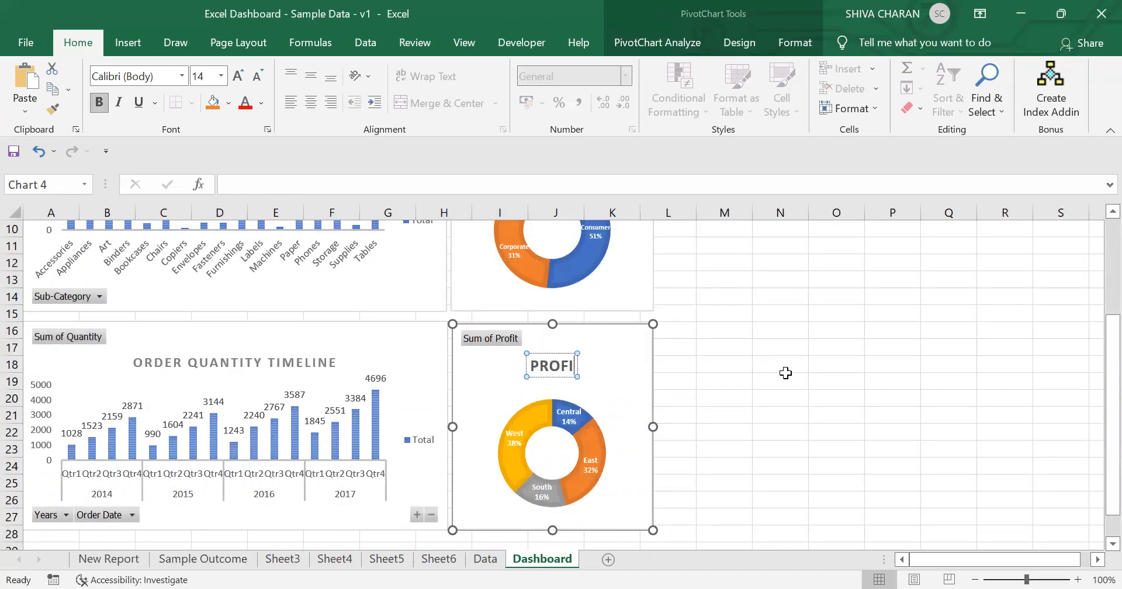
text(T BY REGION)
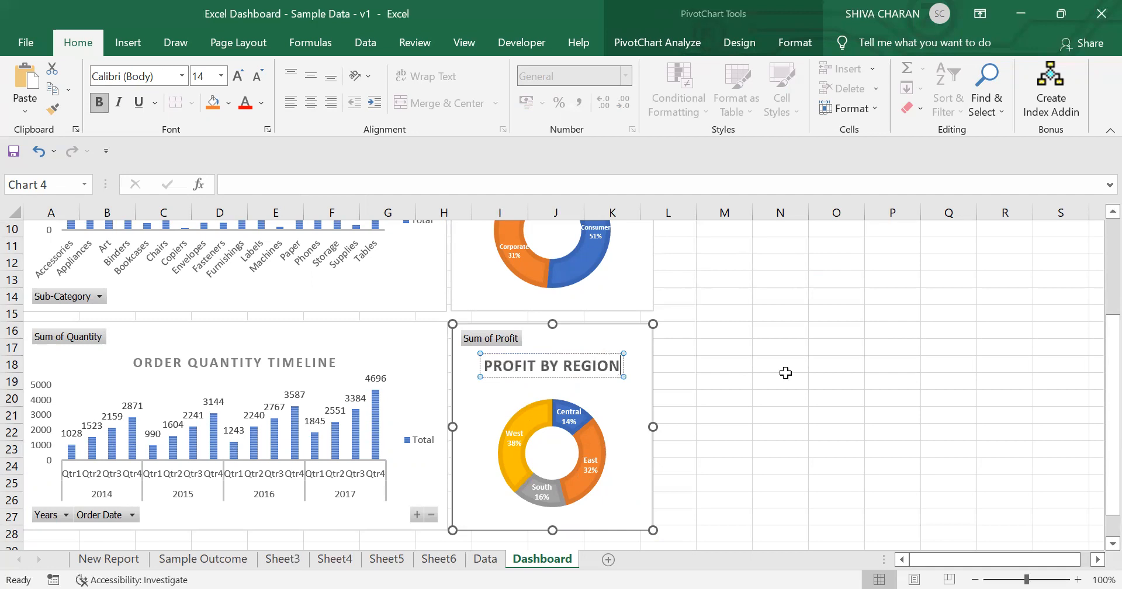
Step: Reduce the profit chart title's font size to 10
key(ctrl+a)
click(259, 75)
click(260, 75)
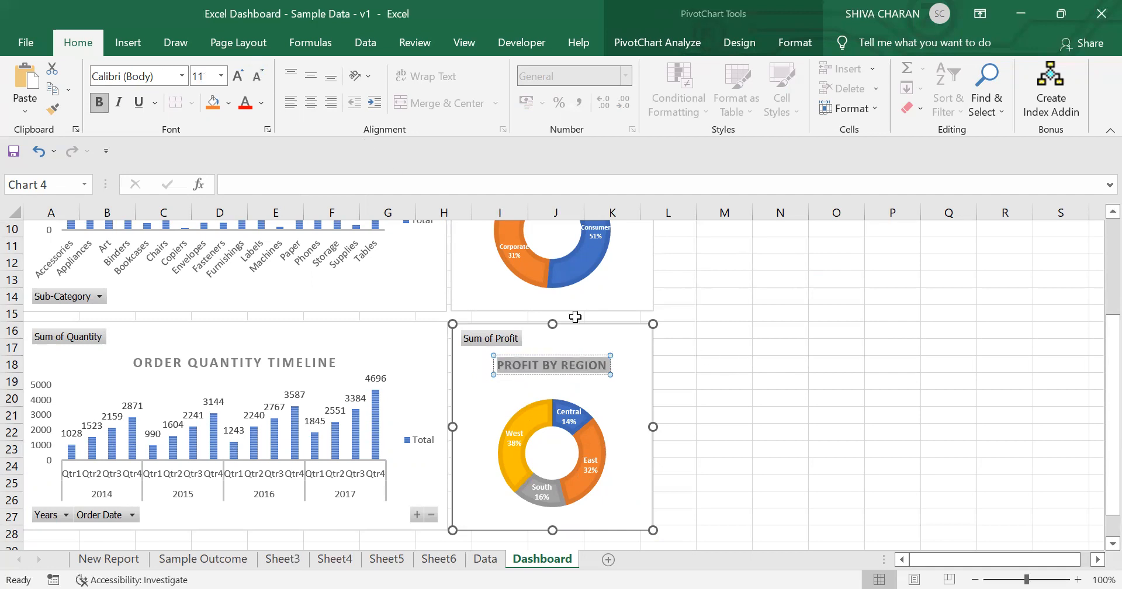
click(264, 74)
click(264, 74)
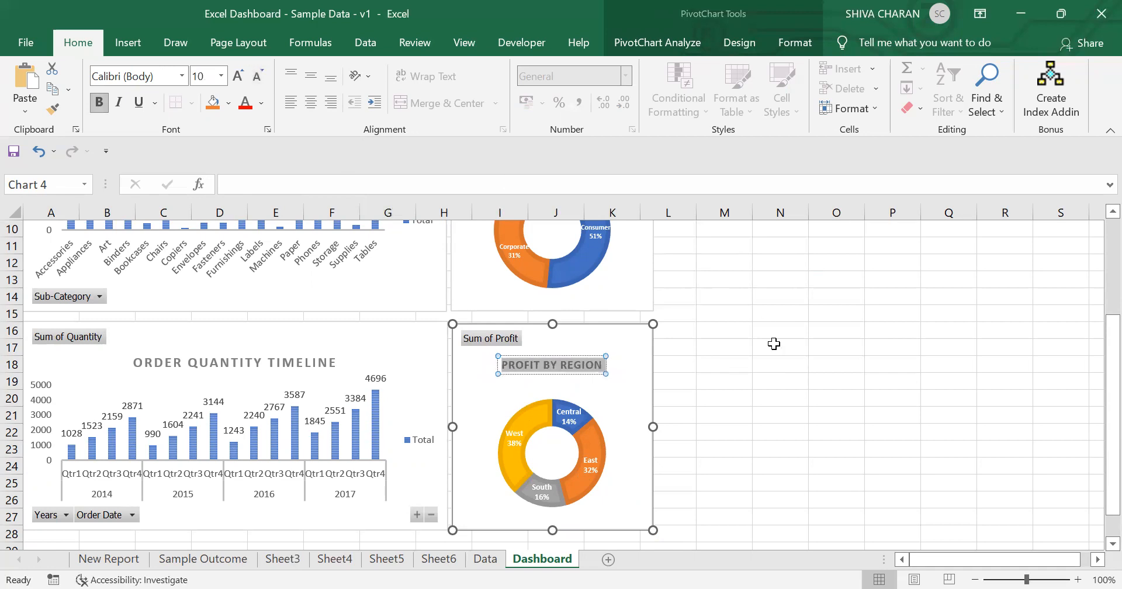
click(774, 344)
scroll(774, 344, up, 2)
scroll(773, 344, up, 1)
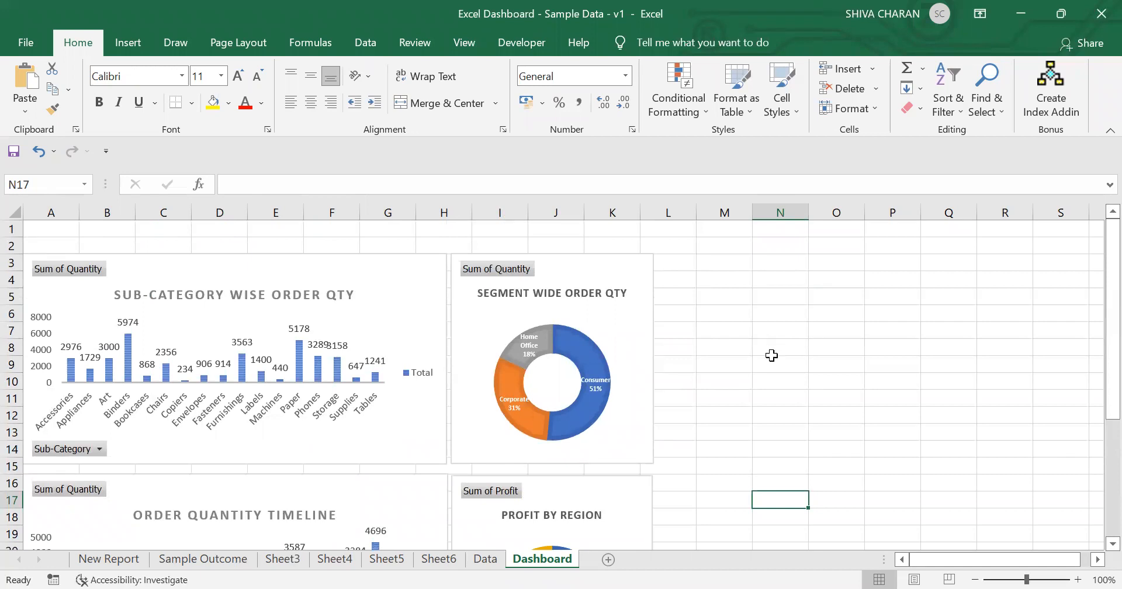
Step: Nudge the order quantity timeline and profit by region charts up together to close the gap below the top charts
click(380, 484)
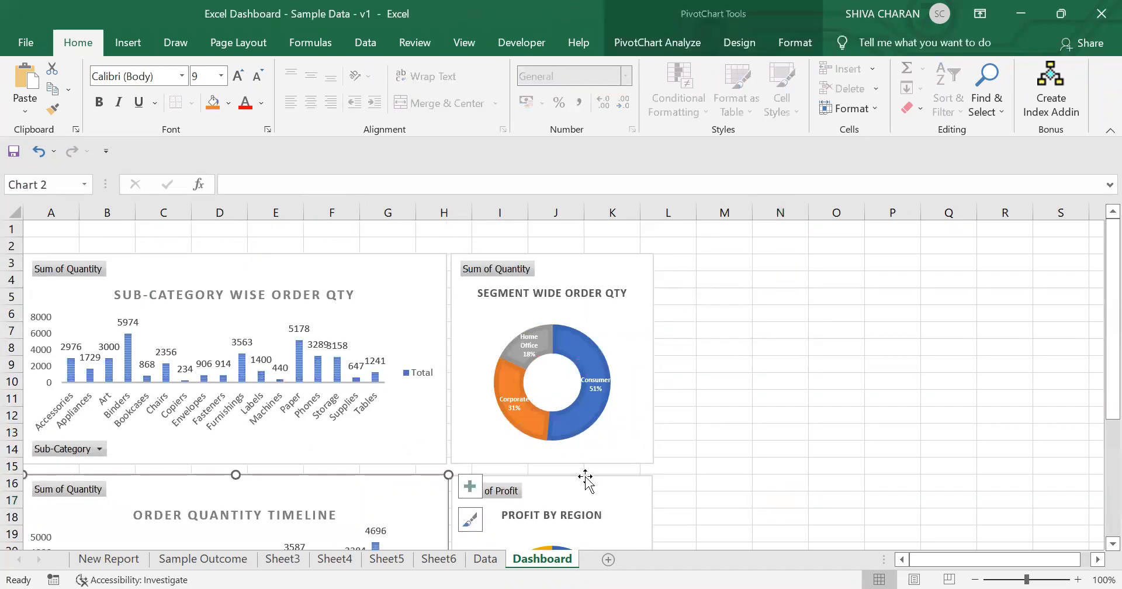
ctrl+click(638, 494)
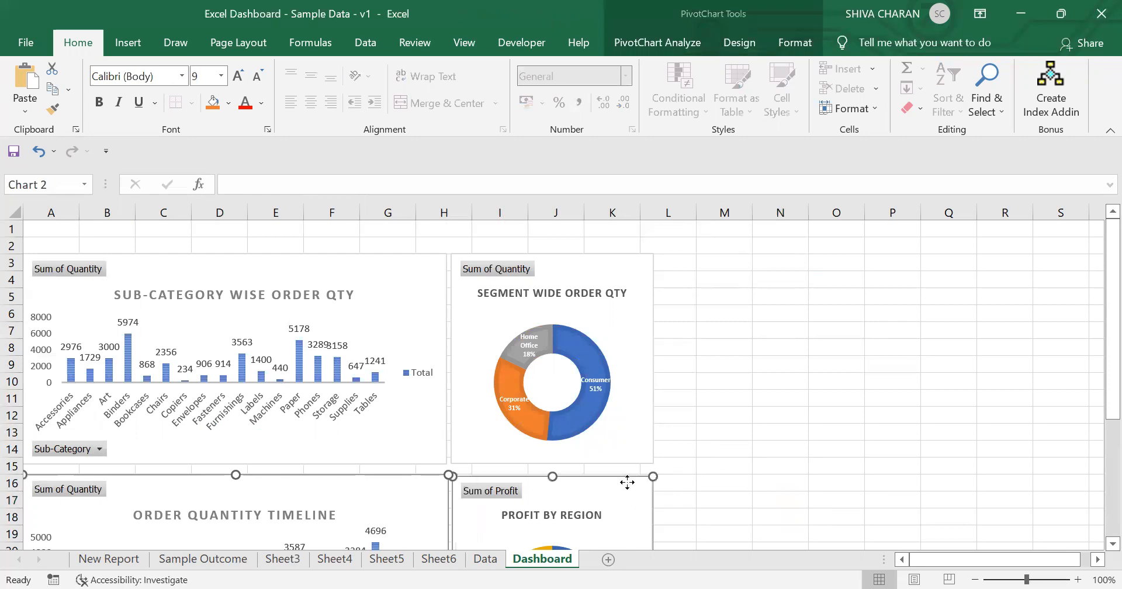
key(Up)
key(Up)
key(Up)
key(Up)
key(Up)
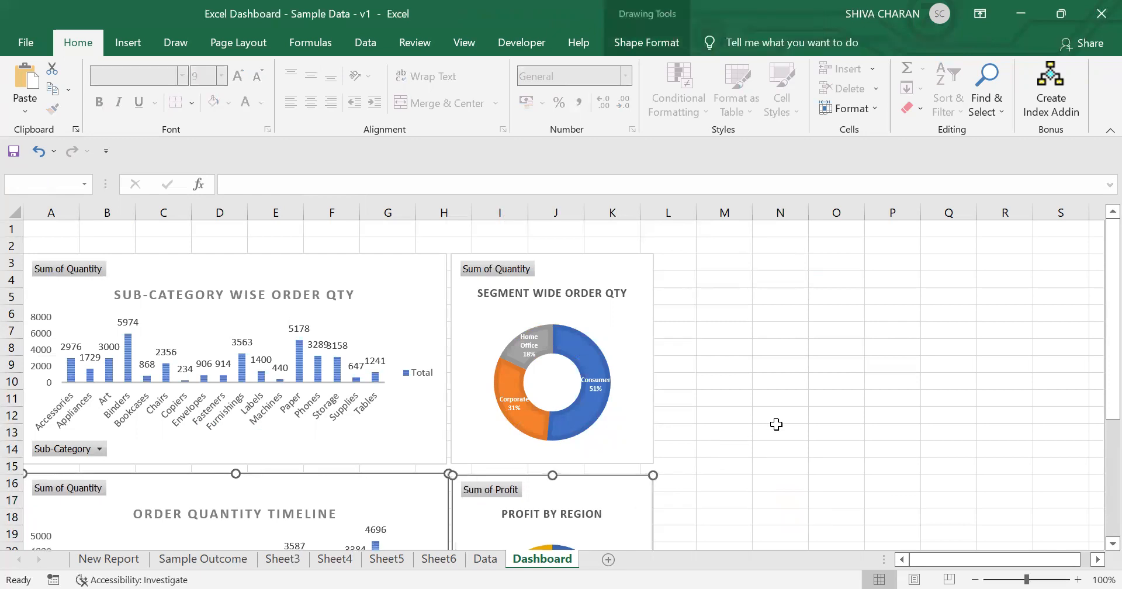
key(Up)
key(Up)
key(Up)
key(Up)
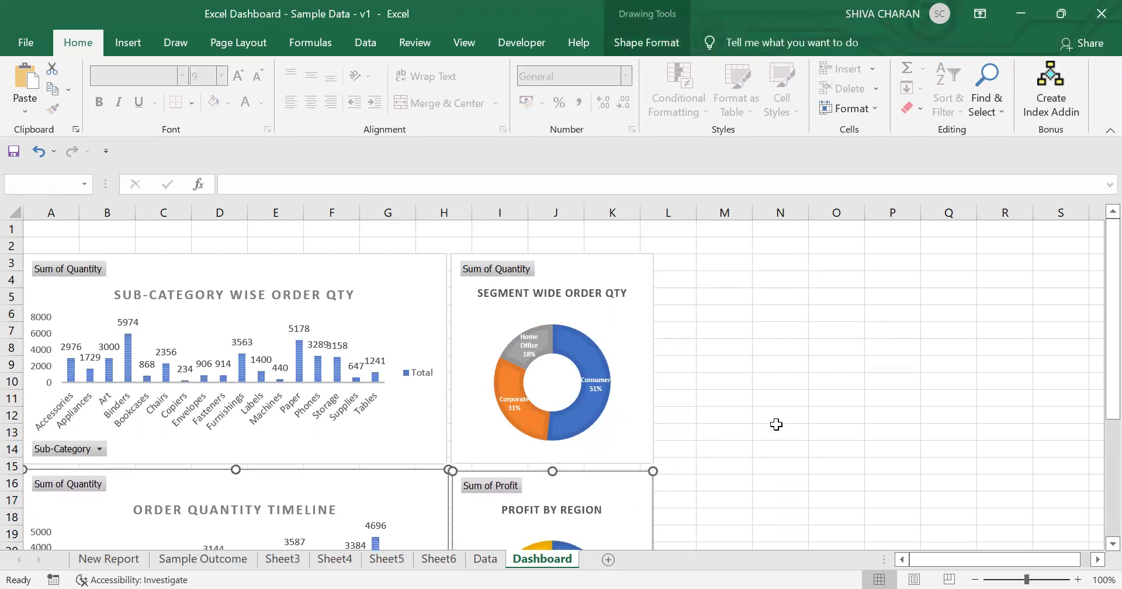
click(779, 428)
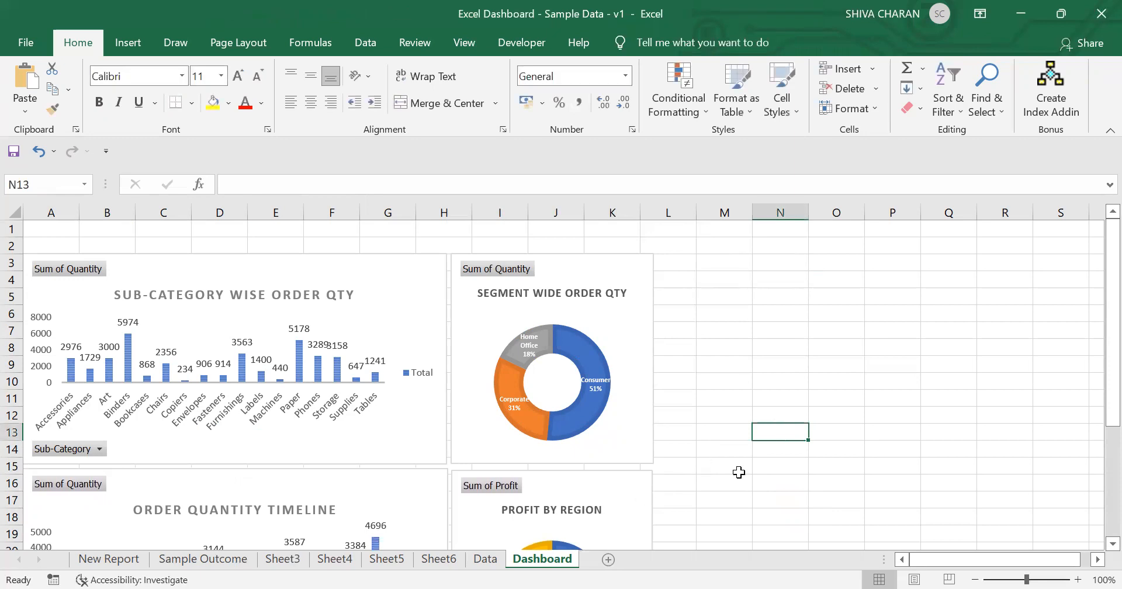
Step: Widen the profit by region chart slightly so its right edge lines up with the segment chart above
click(759, 473)
click(749, 418)
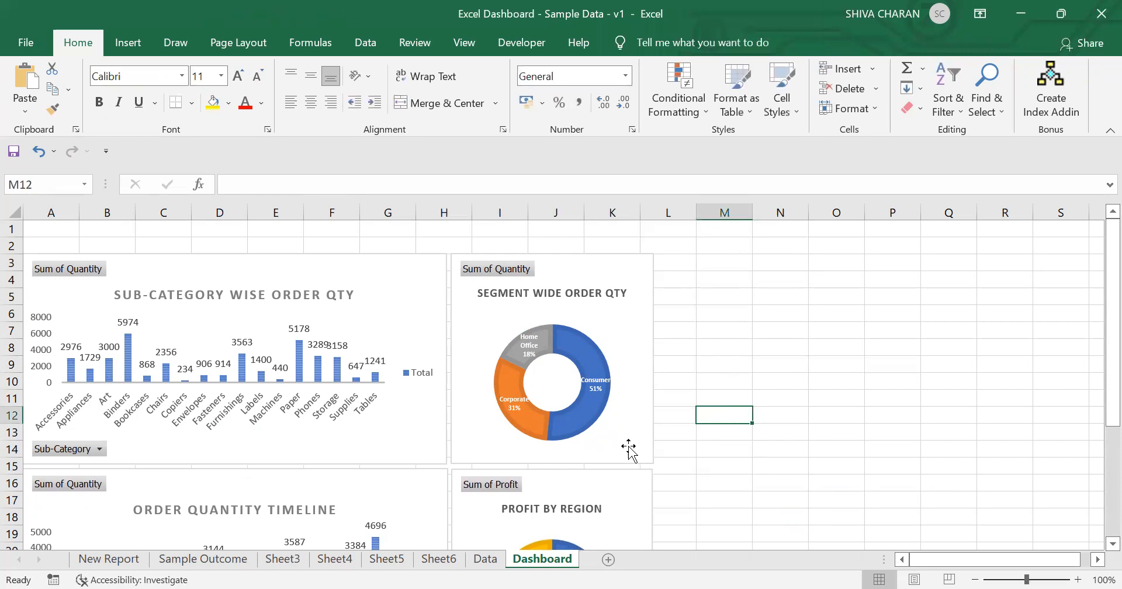
scroll(728, 423, down, 2)
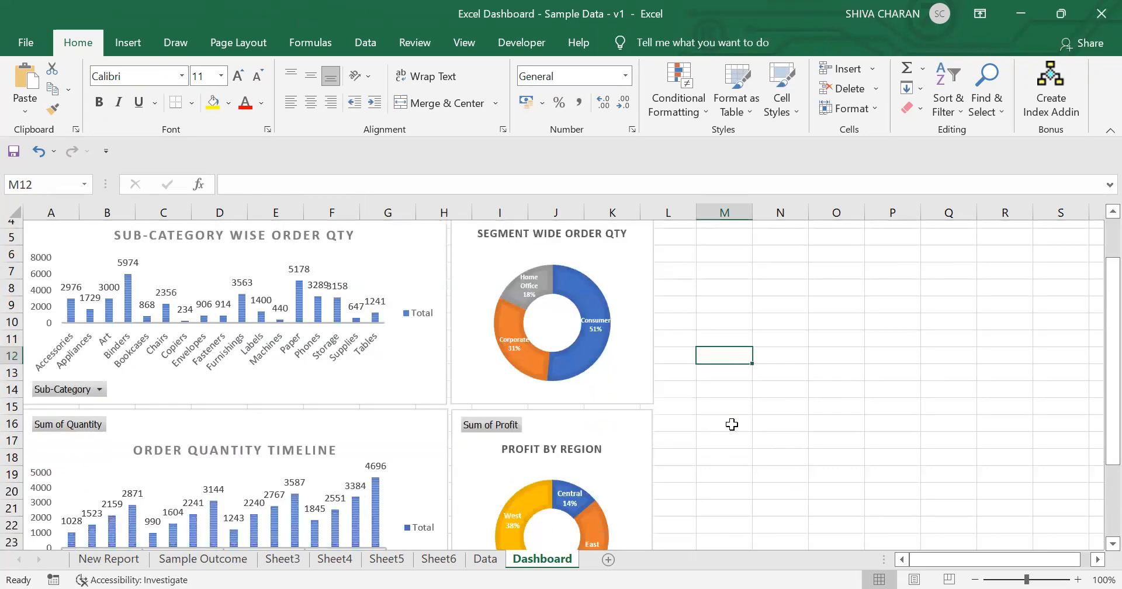
click(438, 393)
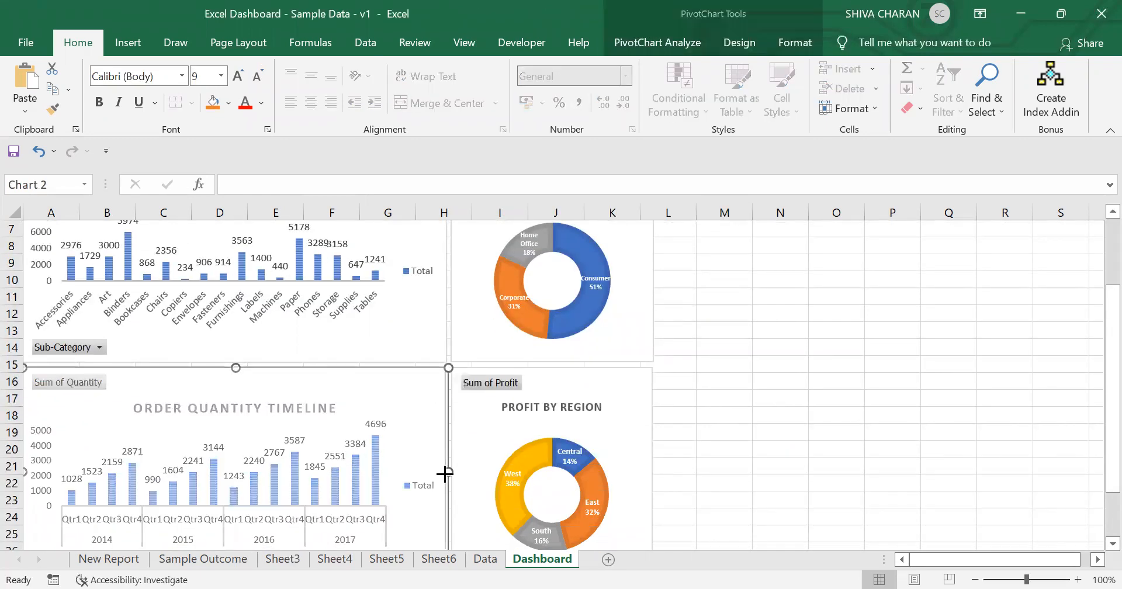
click(742, 347)
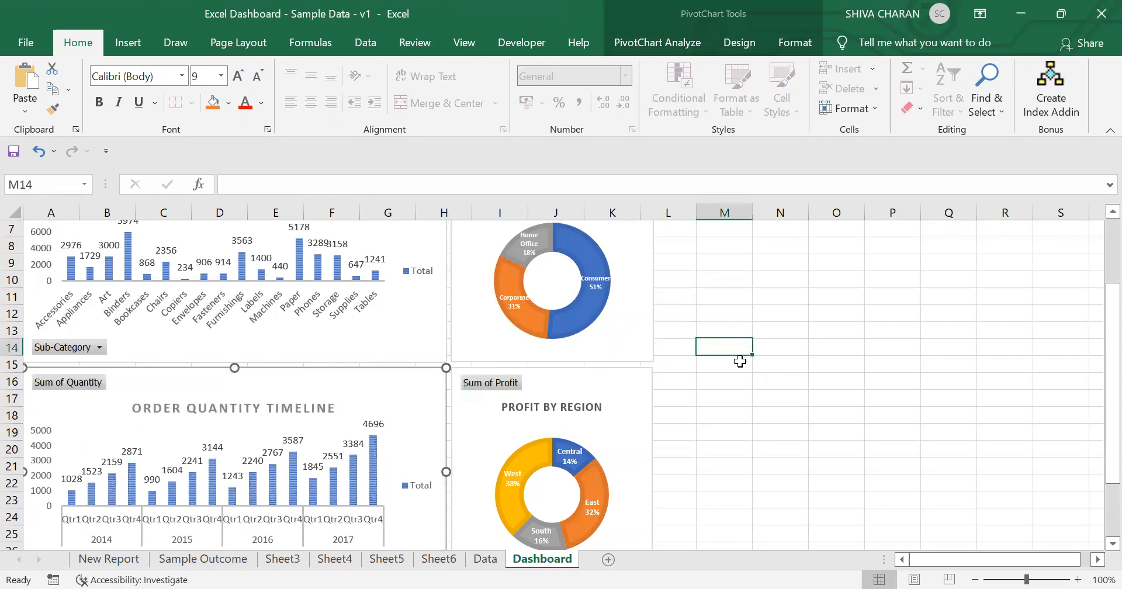
click(620, 389)
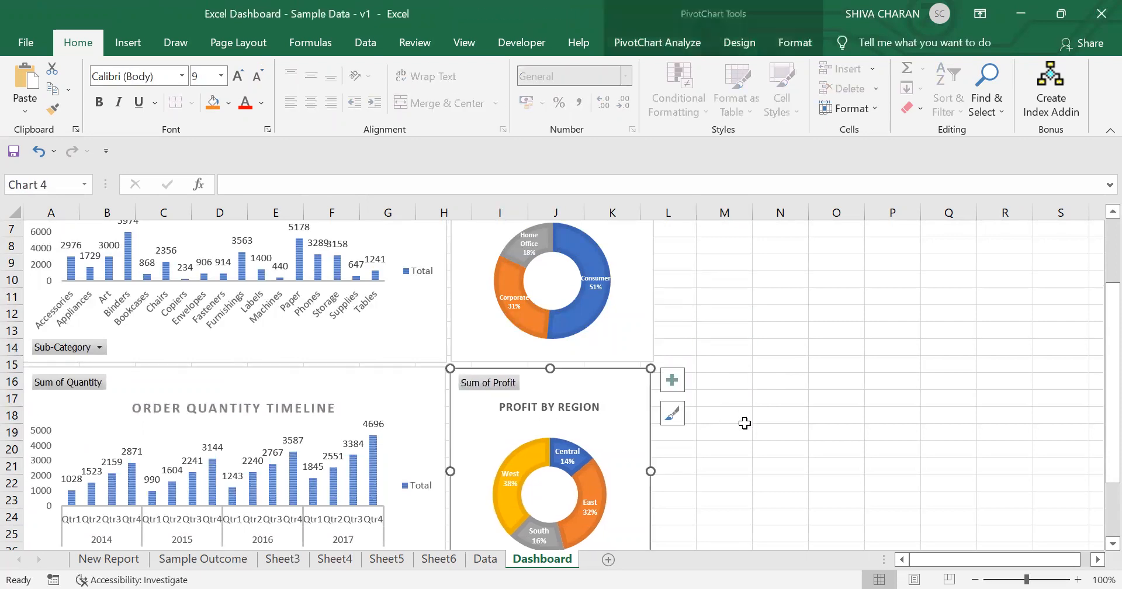
click(724, 431)
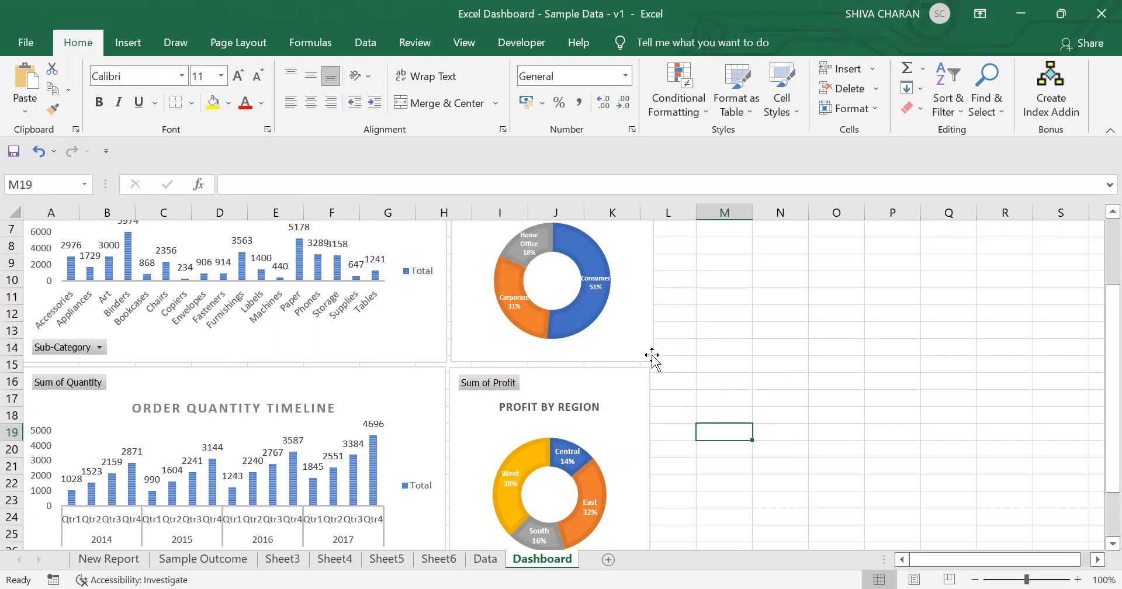
click(636, 391)
drag(650, 470, 653, 473)
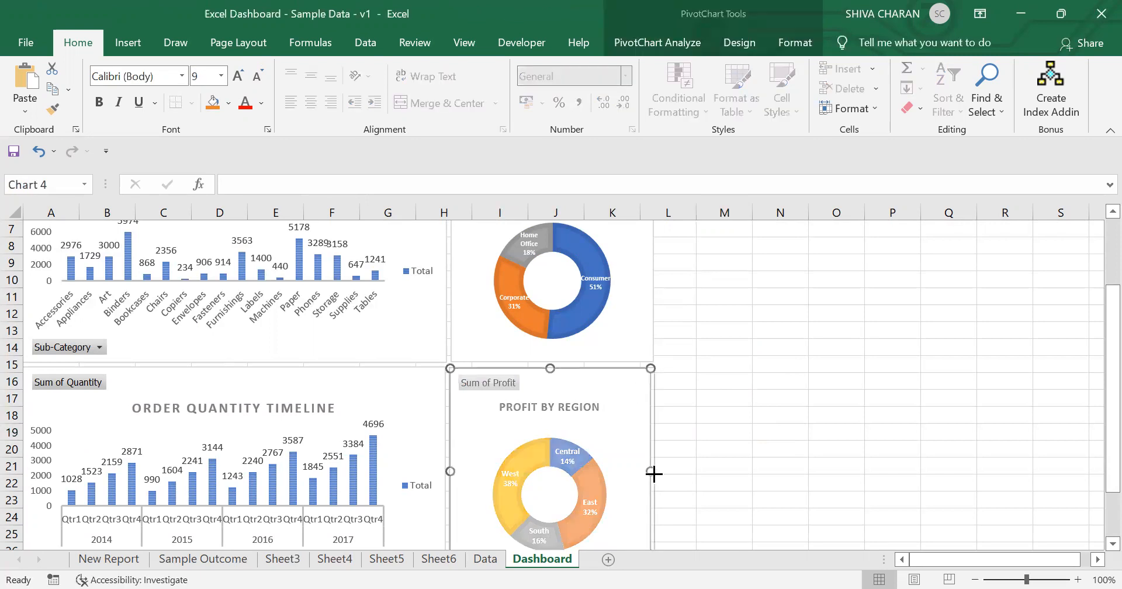
click(732, 430)
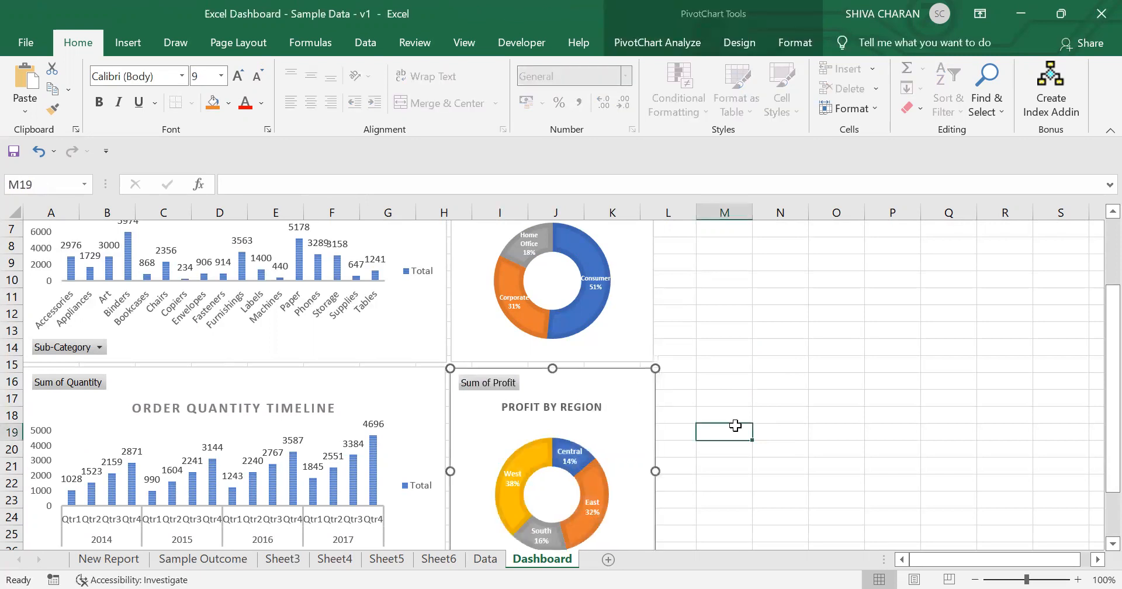
scroll(645, 367, up, 2)
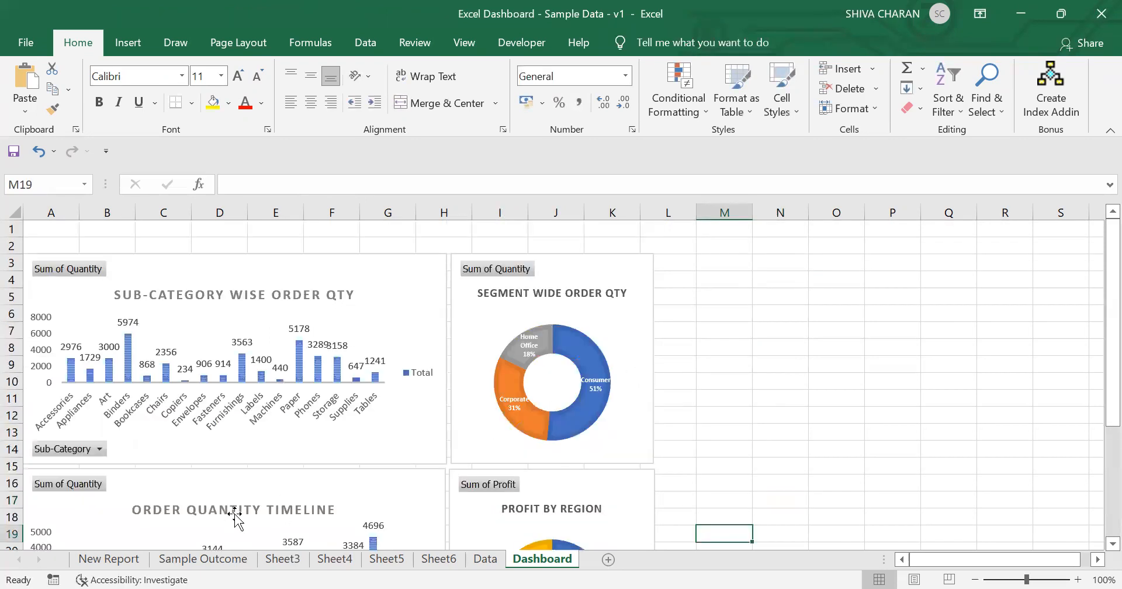
Step: Review the Sample Outcome sheet's dashboard layout and slicers
click(217, 558)
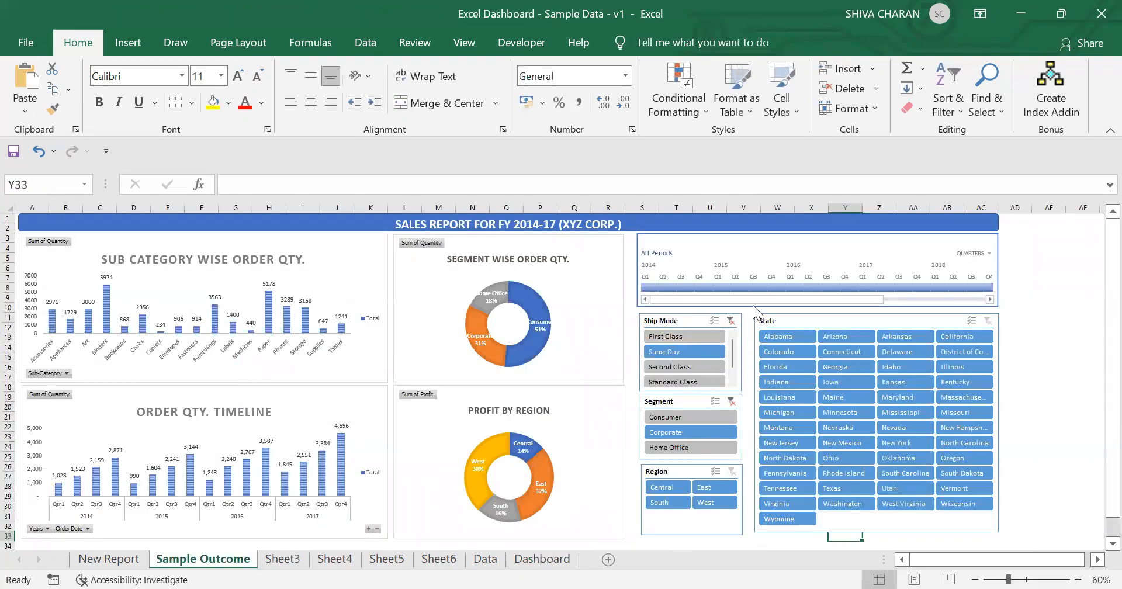
scroll(726, 371, down, 1)
scroll(725, 371, up, 1)
Step: Create a new PivotTable from the Data sheet's full table range on a new worksheet
click(481, 561)
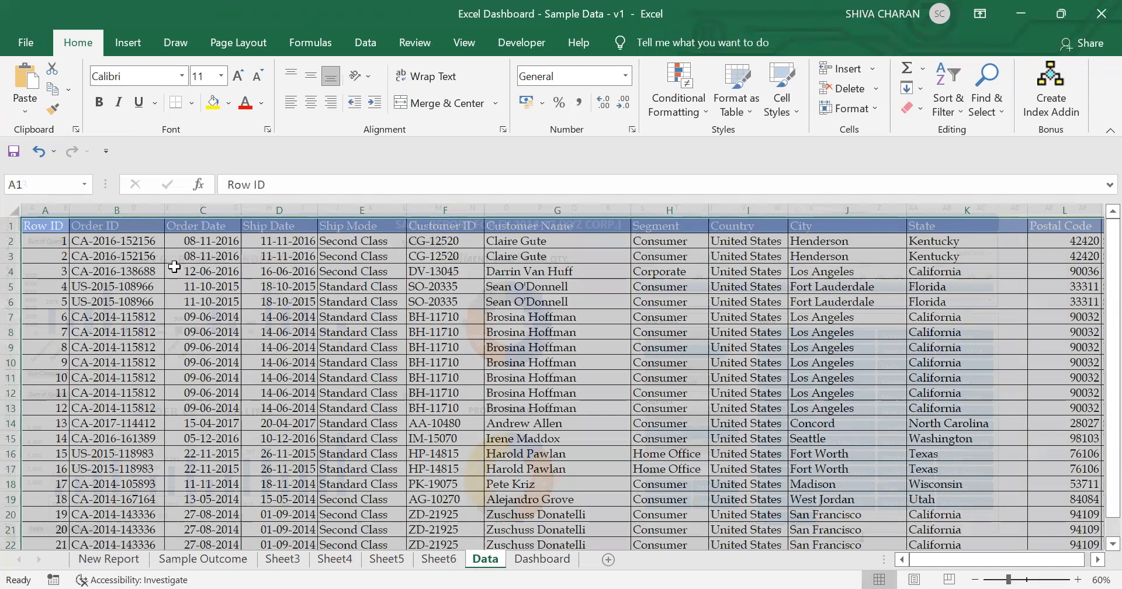
click(128, 43)
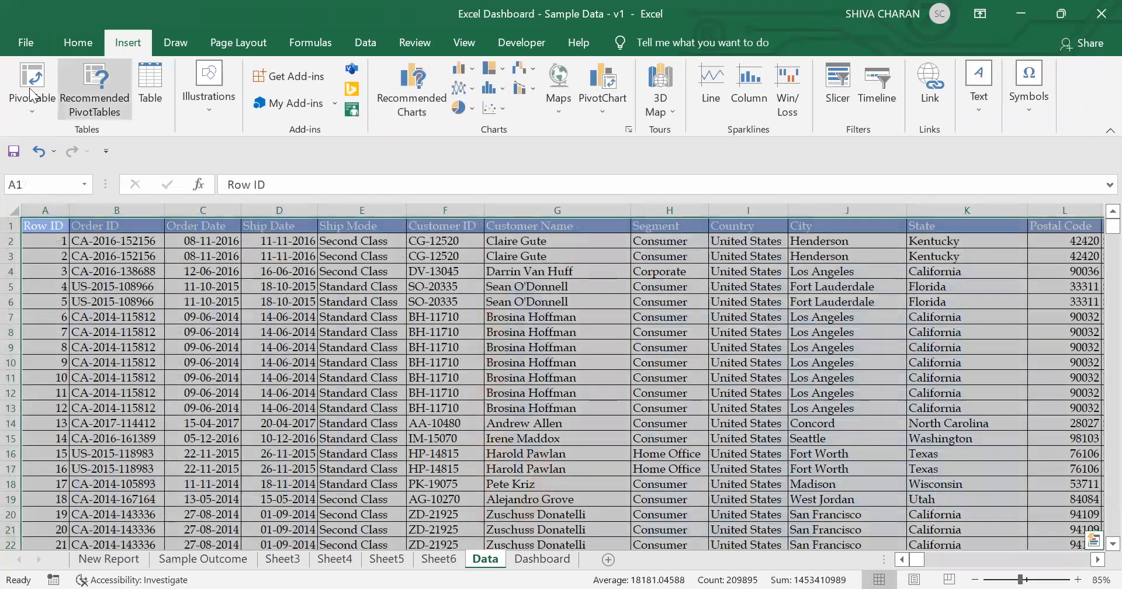
click(32, 79)
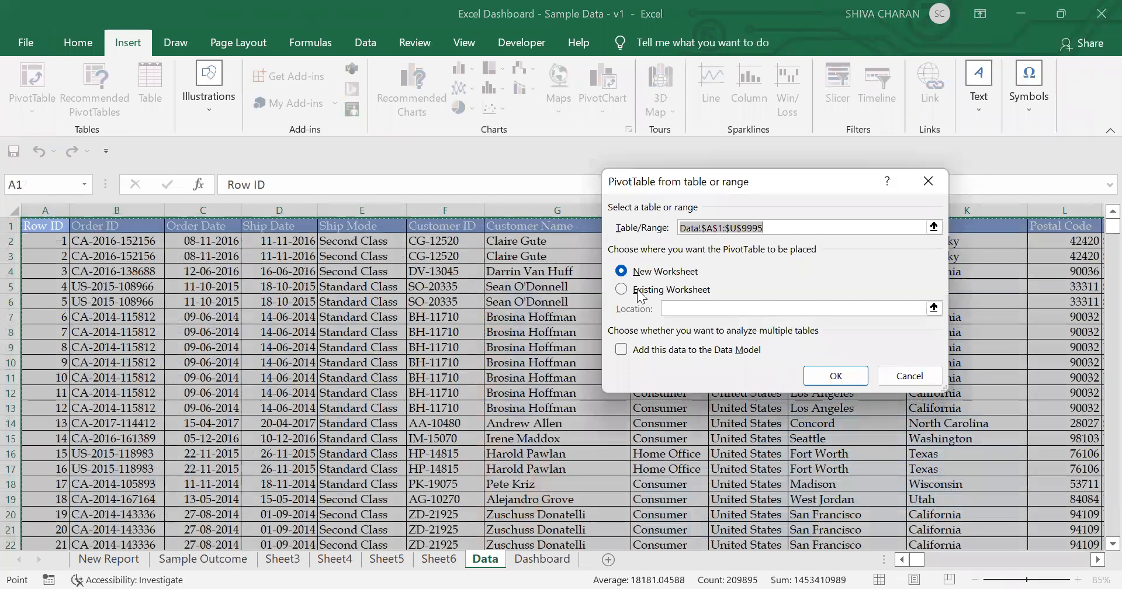
click(834, 373)
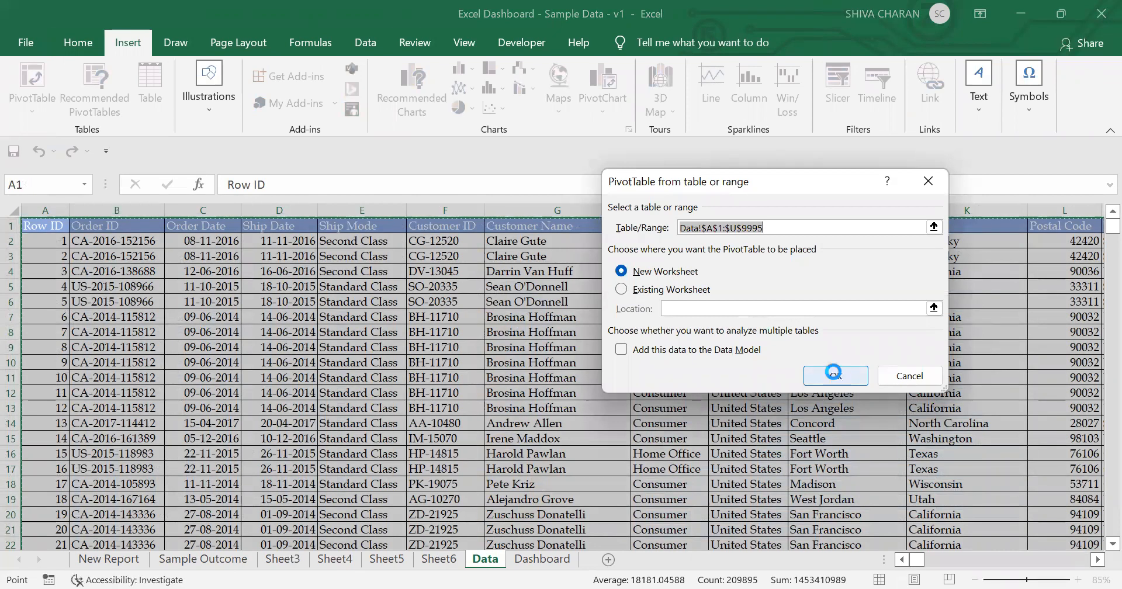
click(213, 559)
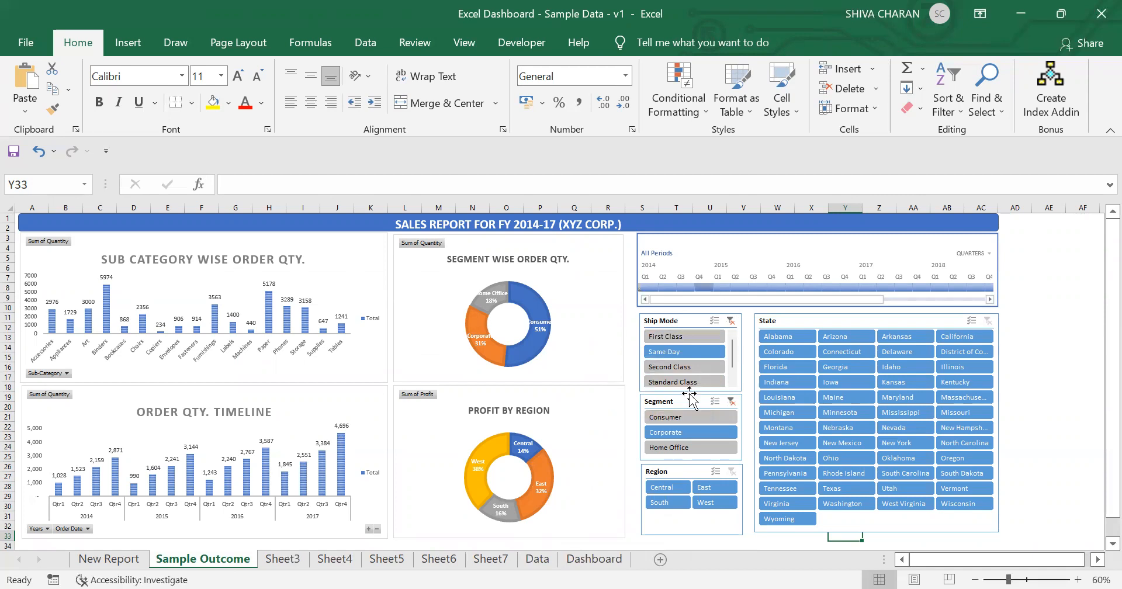
click(491, 559)
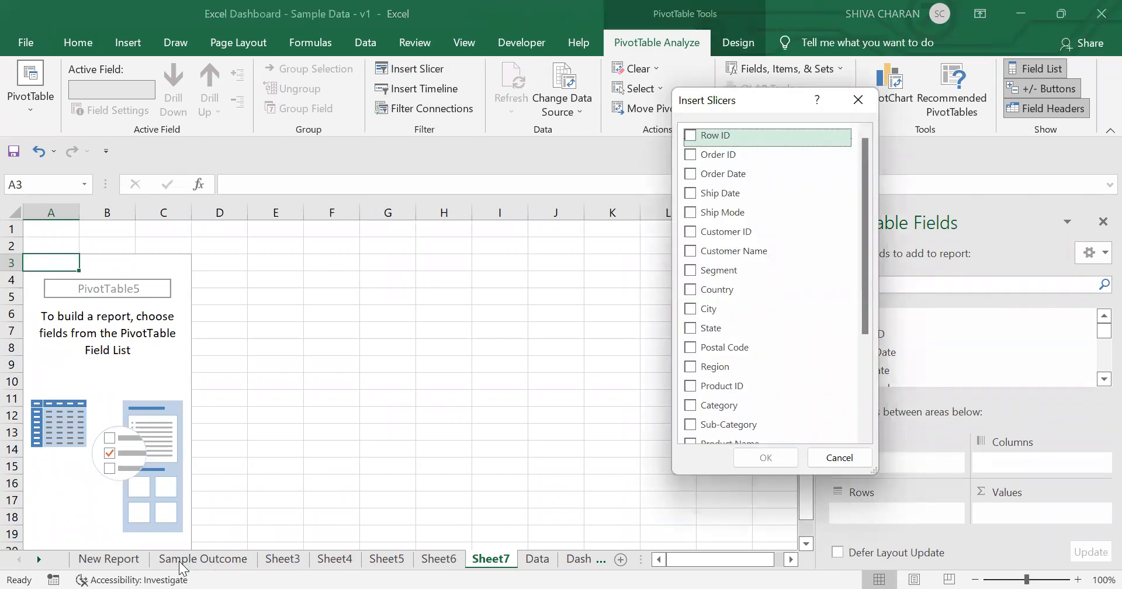
click(852, 461)
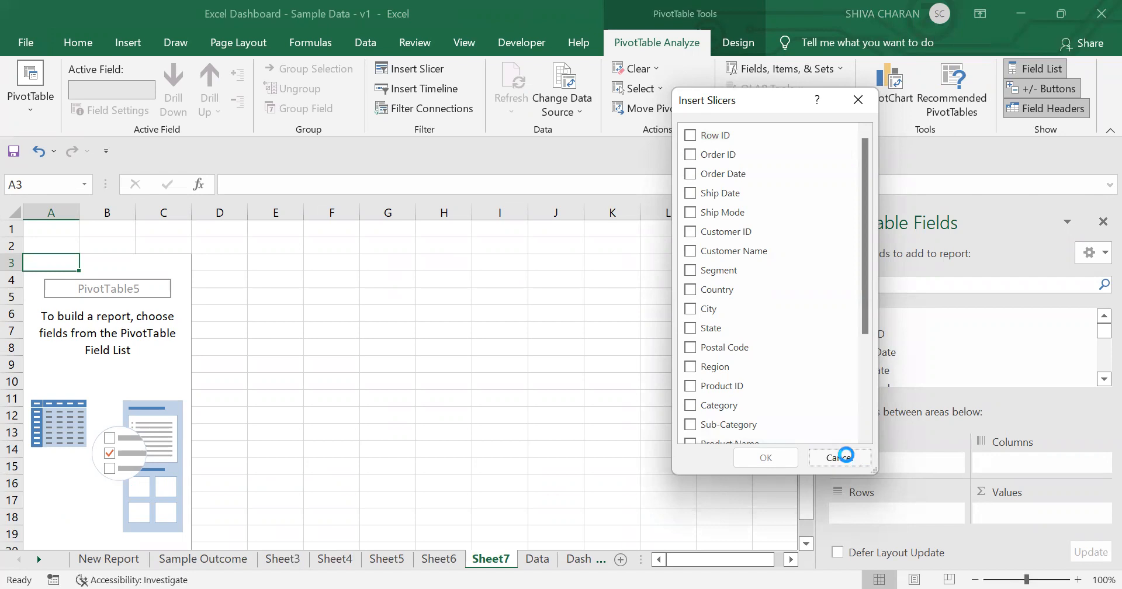
Step: Insert Ship Mode, Segment and State slicers for the new pivot table
click(236, 558)
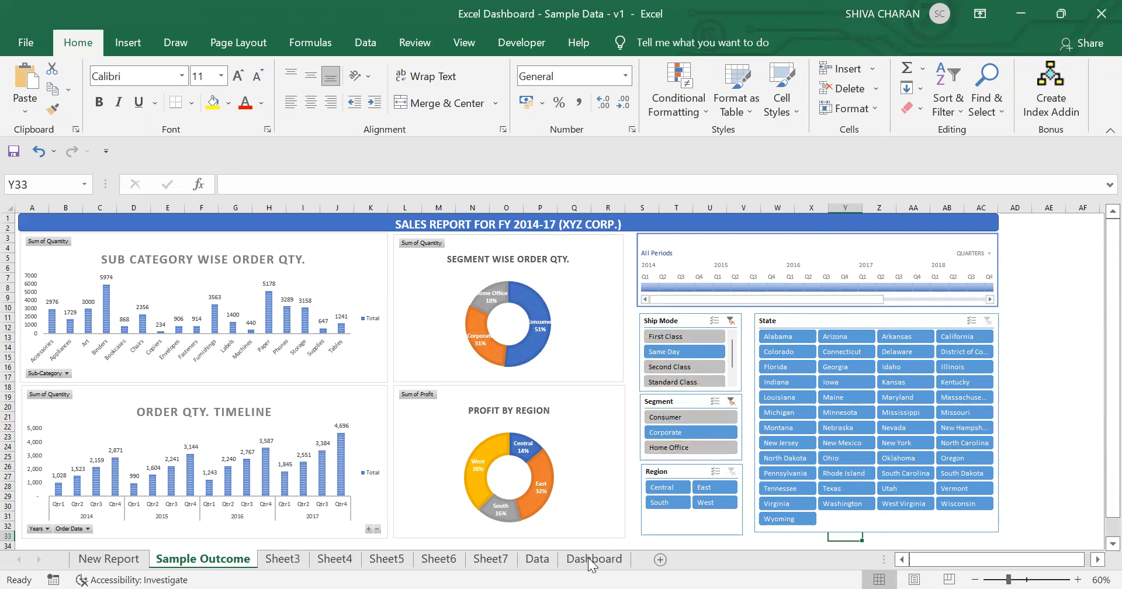
click(498, 558)
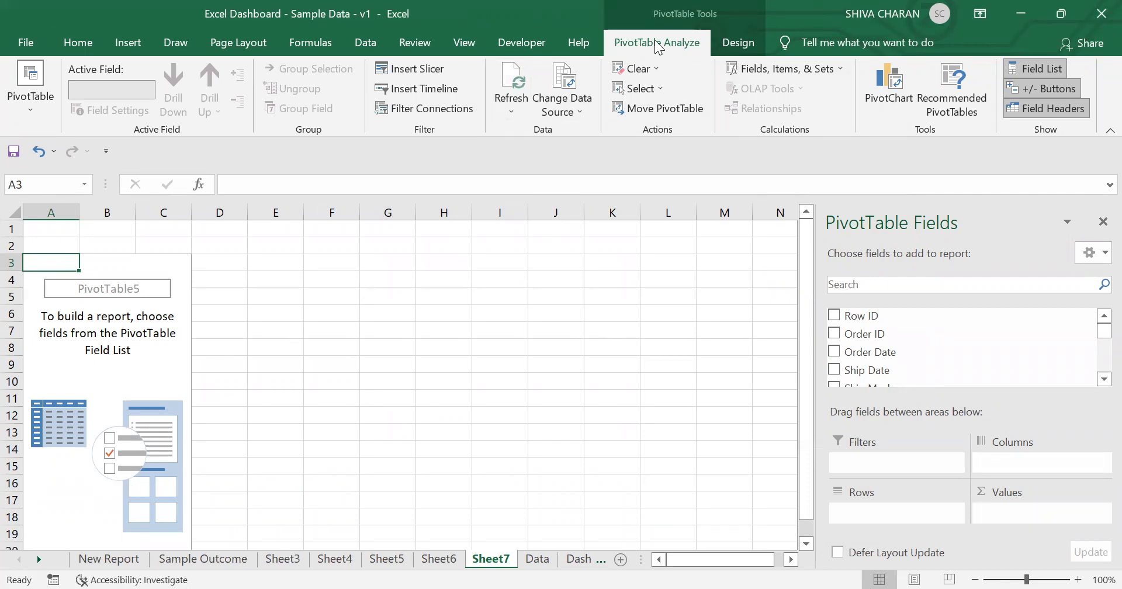
click(416, 74)
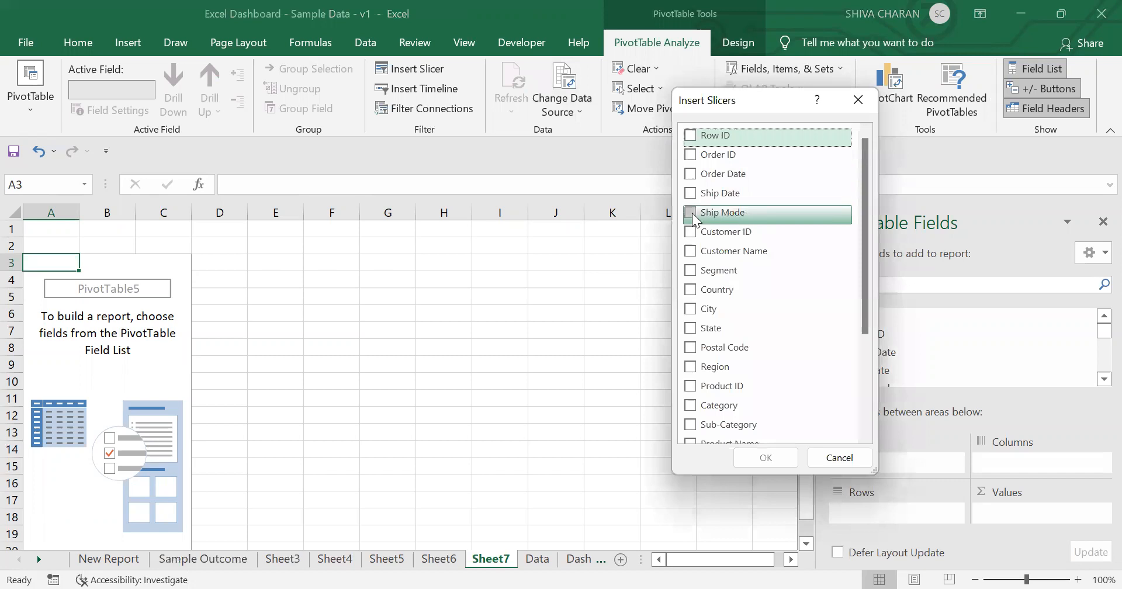
click(690, 215)
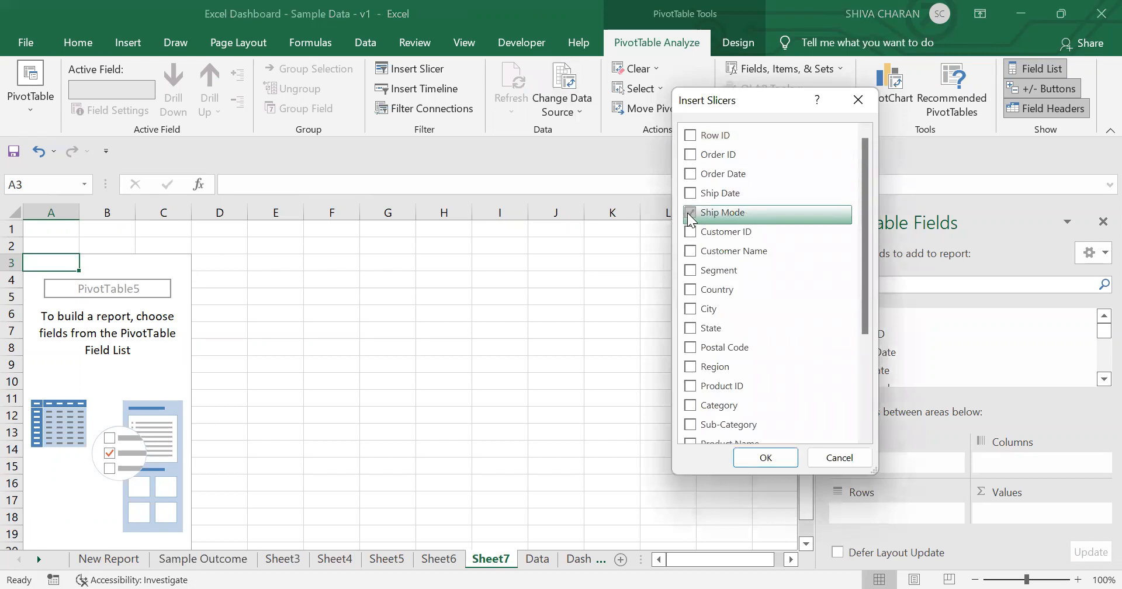
click(691, 271)
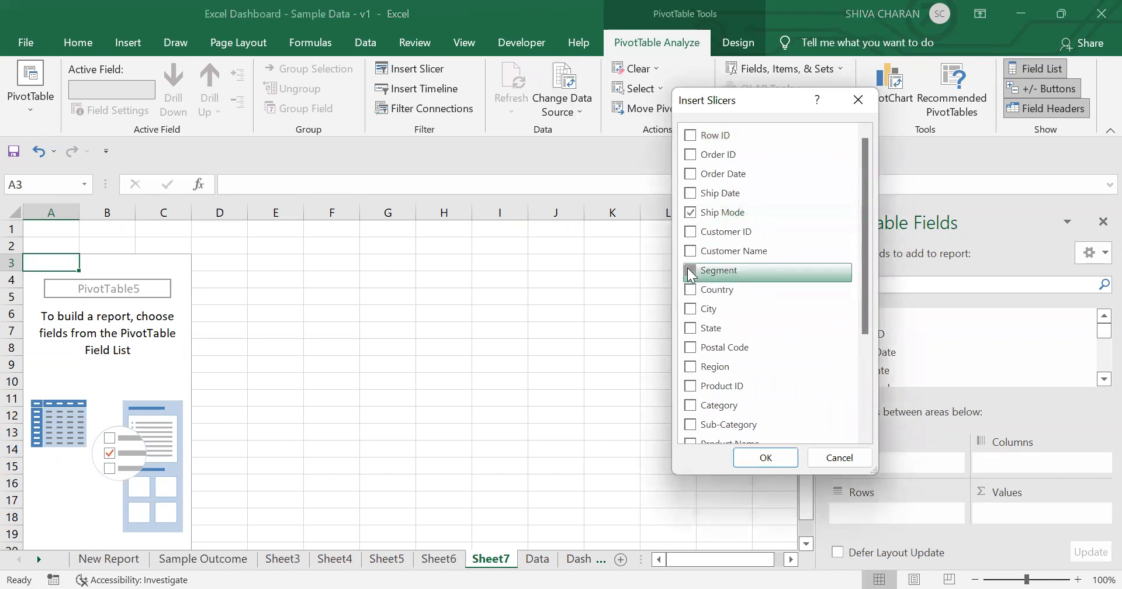
click(712, 331)
drag(869, 288, 868, 381)
click(770, 458)
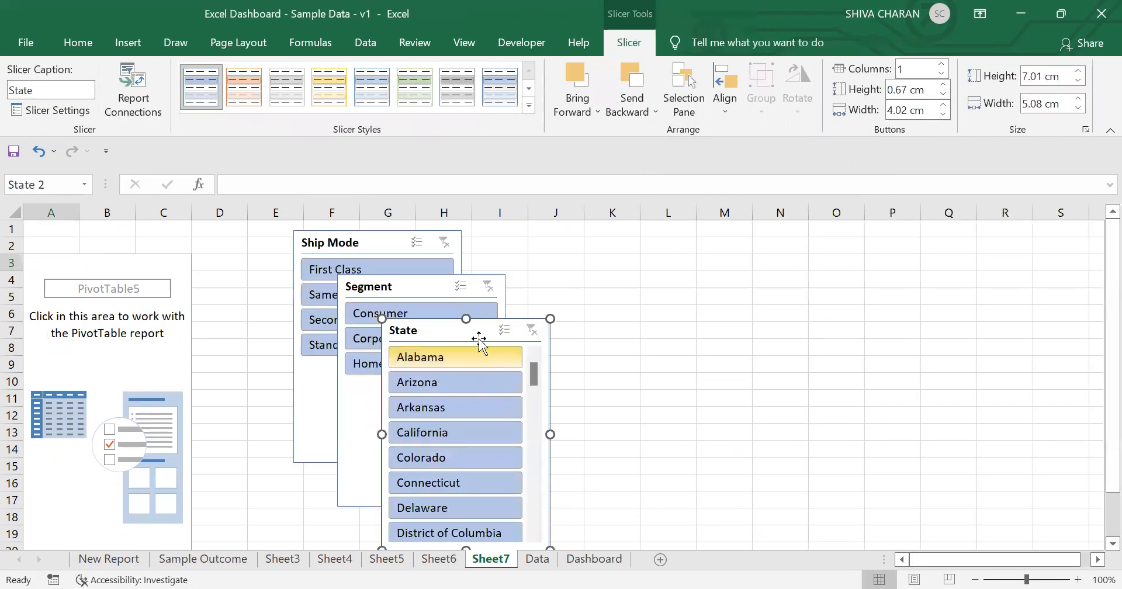
Step: Move the State and Segment slicers apart so the three slicers no longer overlap
drag(479, 339, 850, 267)
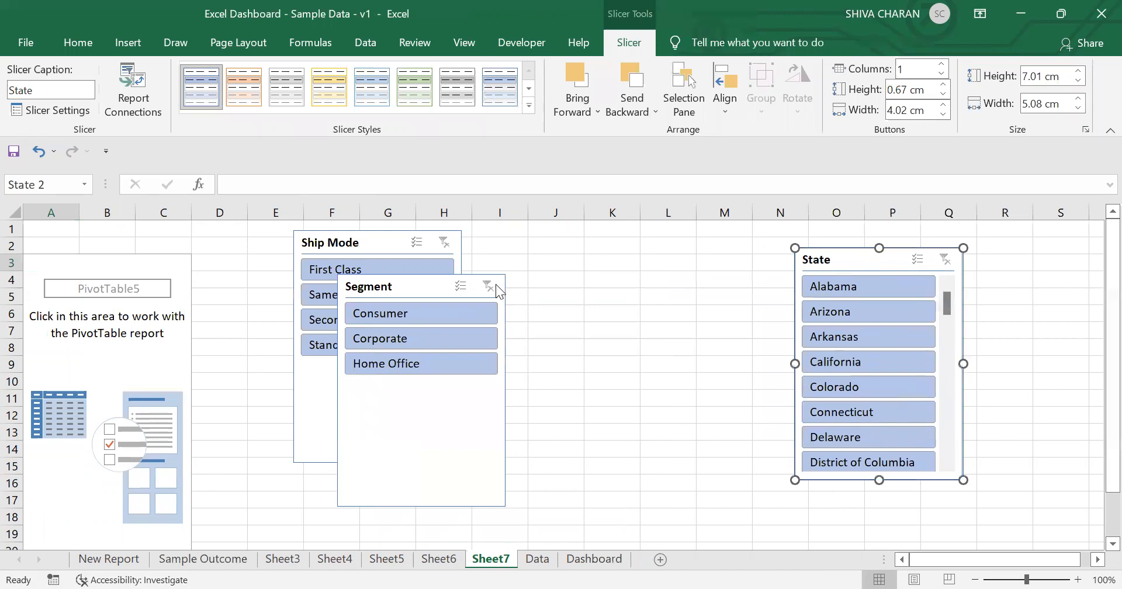
drag(418, 287, 622, 282)
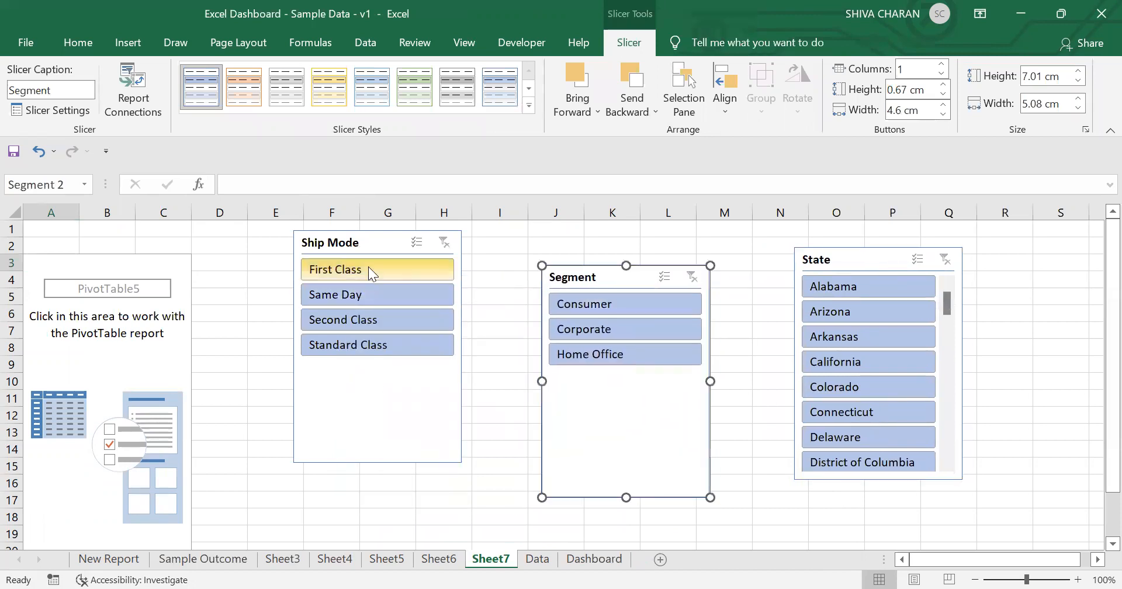
click(235, 558)
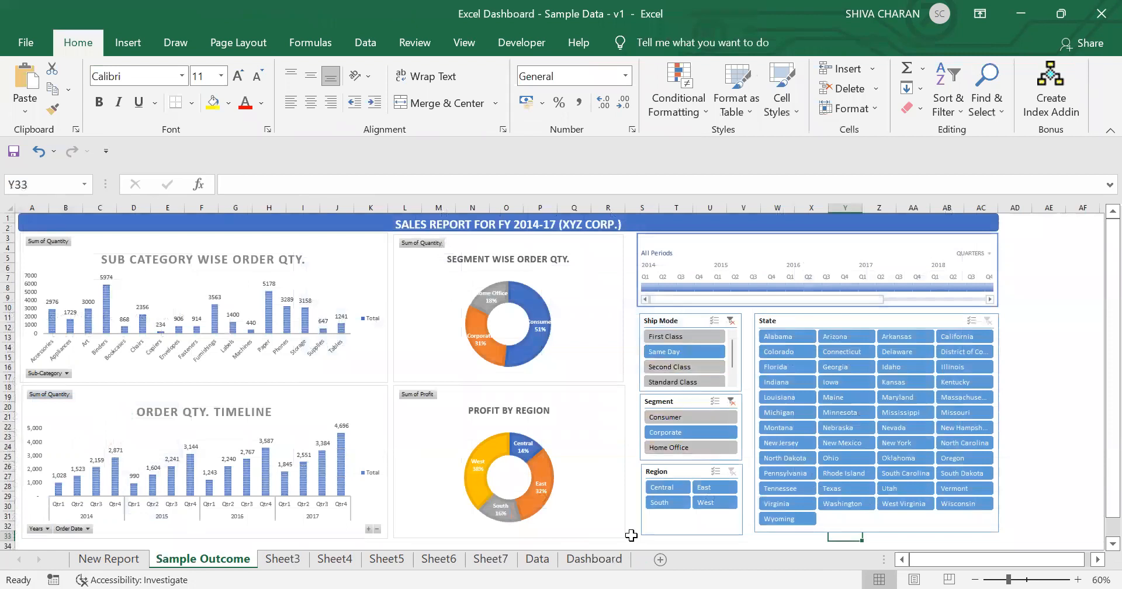
click(492, 558)
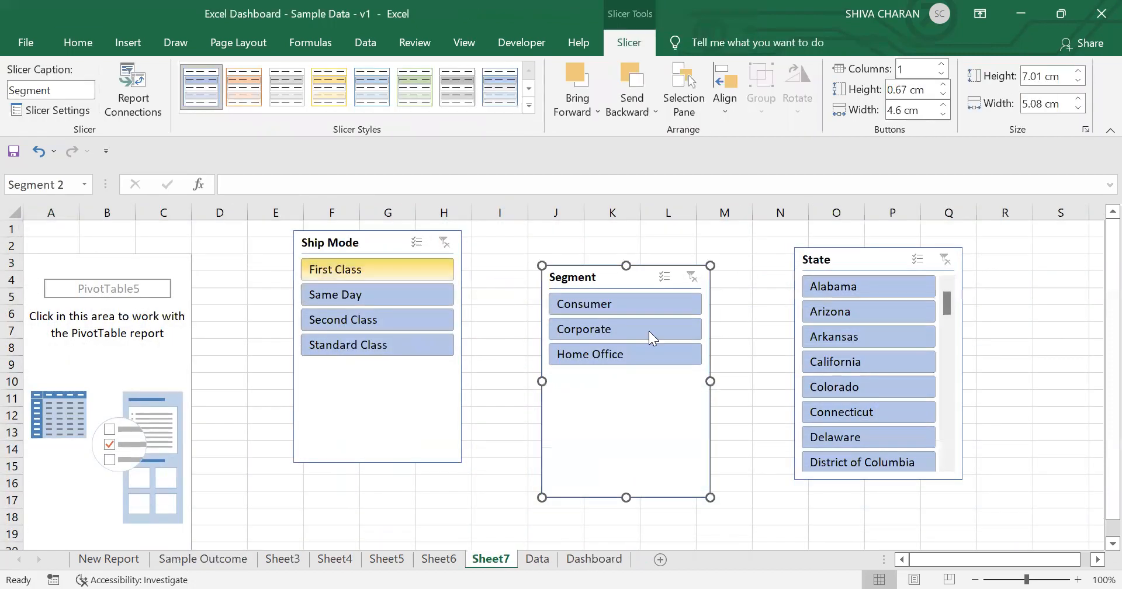
click(864, 262)
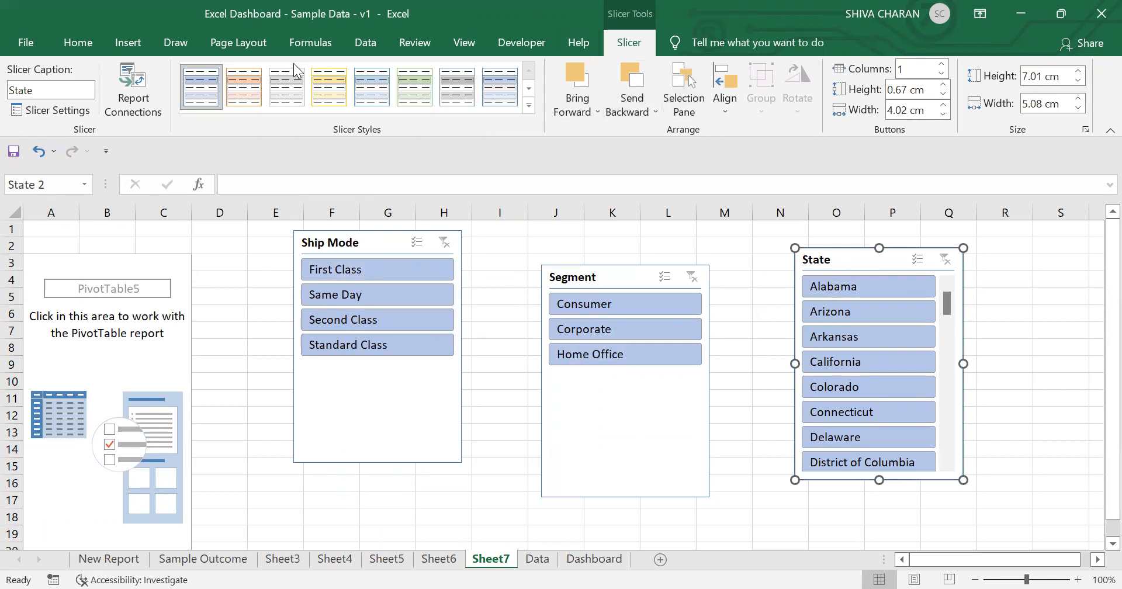
click(116, 44)
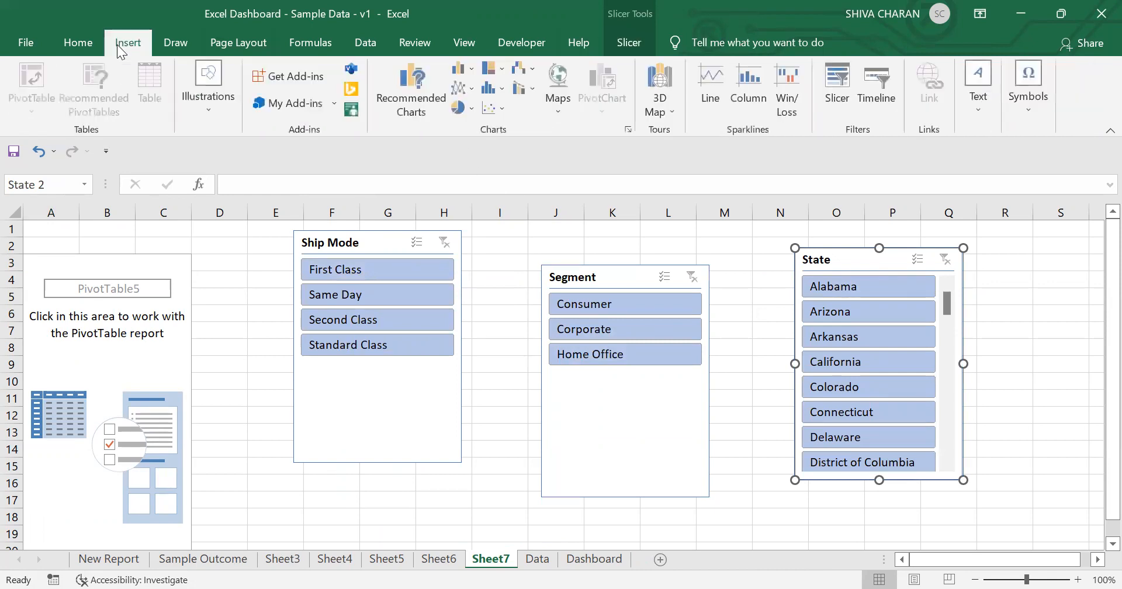
click(75, 52)
click(387, 243)
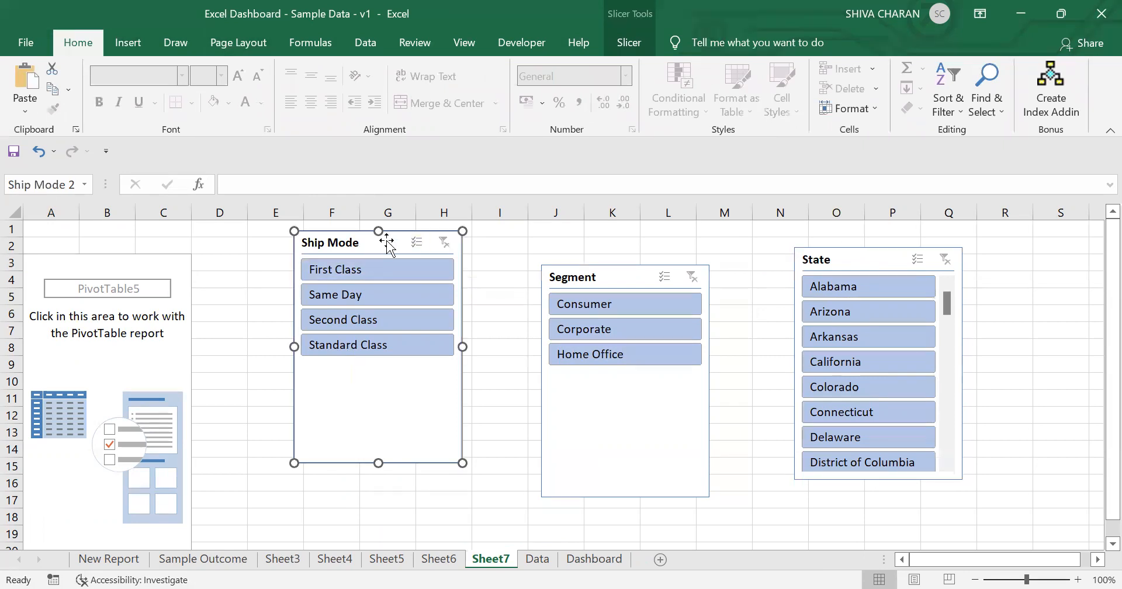
Step: Delete the Ship Mode, Segment and State slicers from the new pivot table sheet
click(620, 33)
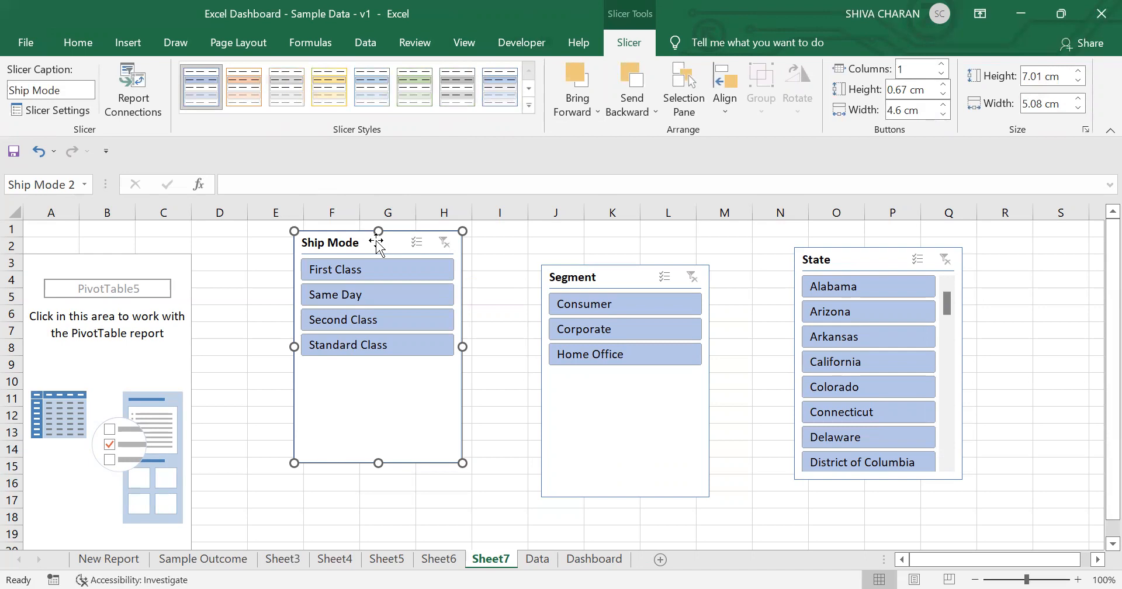
key(Delete)
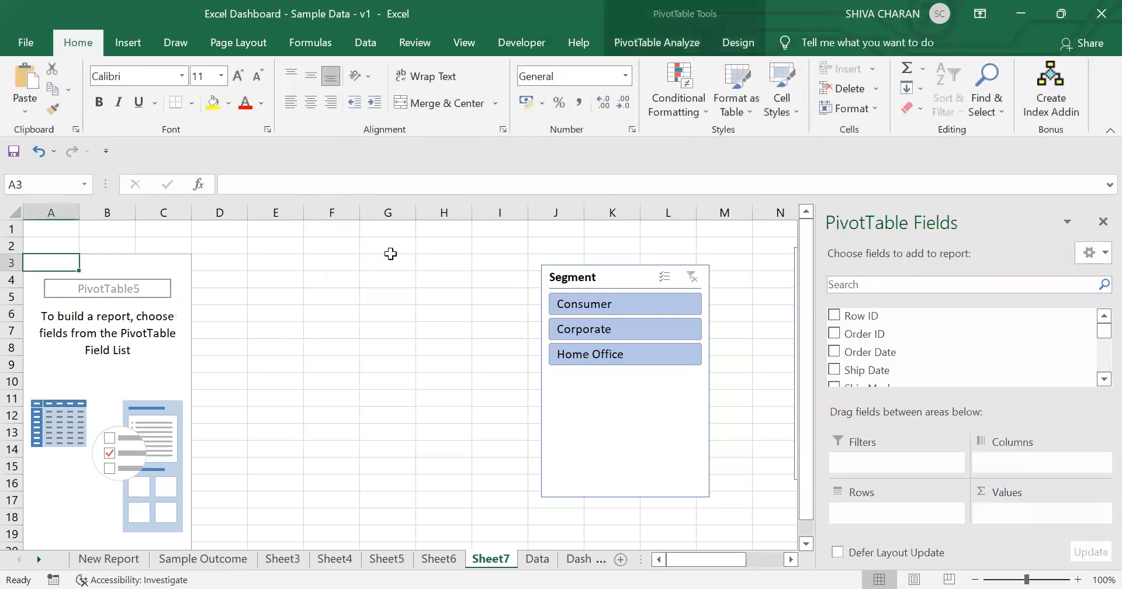
click(620, 274)
key(Delete)
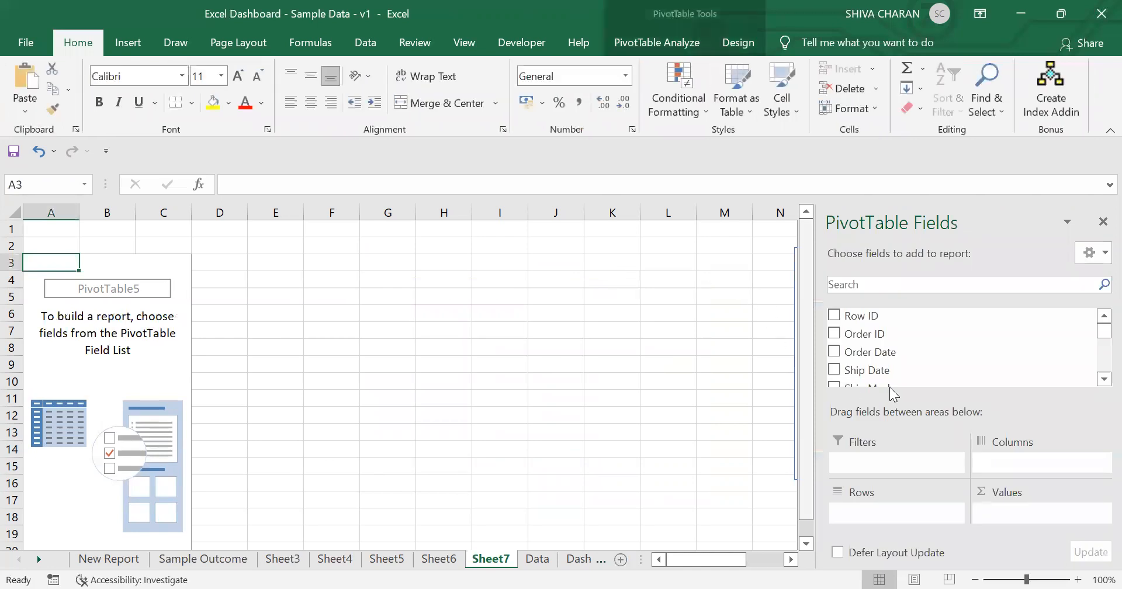
click(1102, 222)
click(876, 260)
key(Delete)
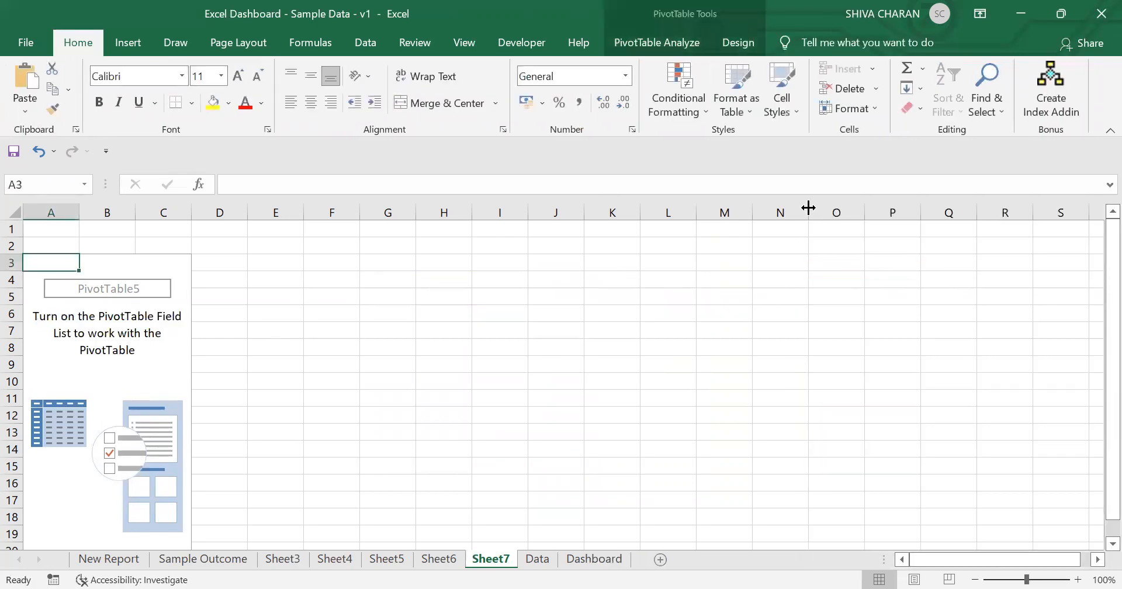
Step: Insert Ship Mode, Segment, State and Region slicers for the new pivot table
click(652, 51)
click(410, 68)
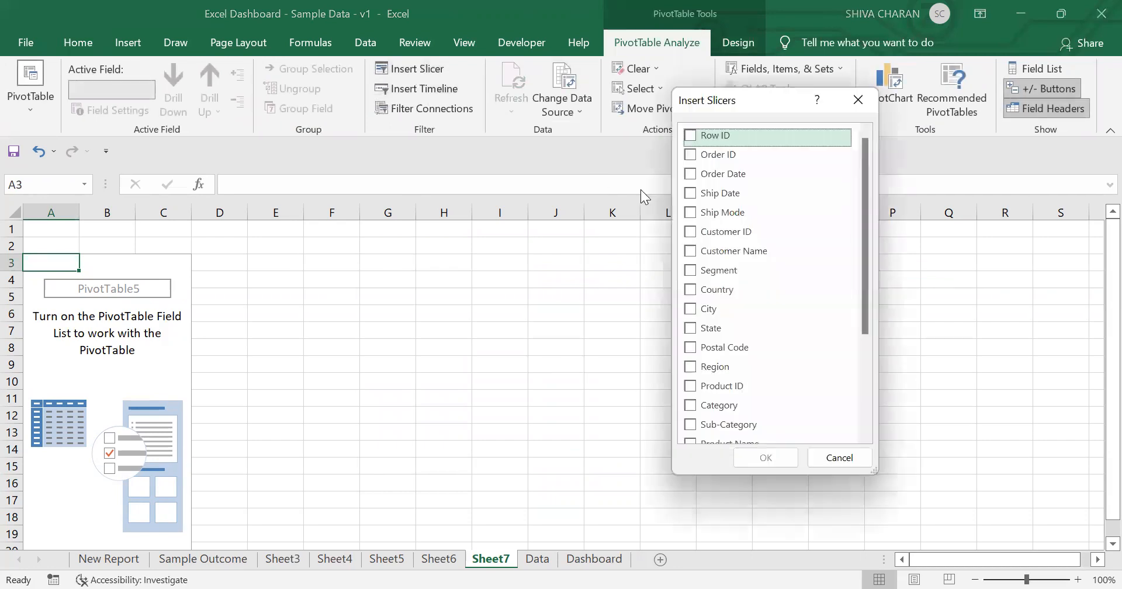
click(719, 213)
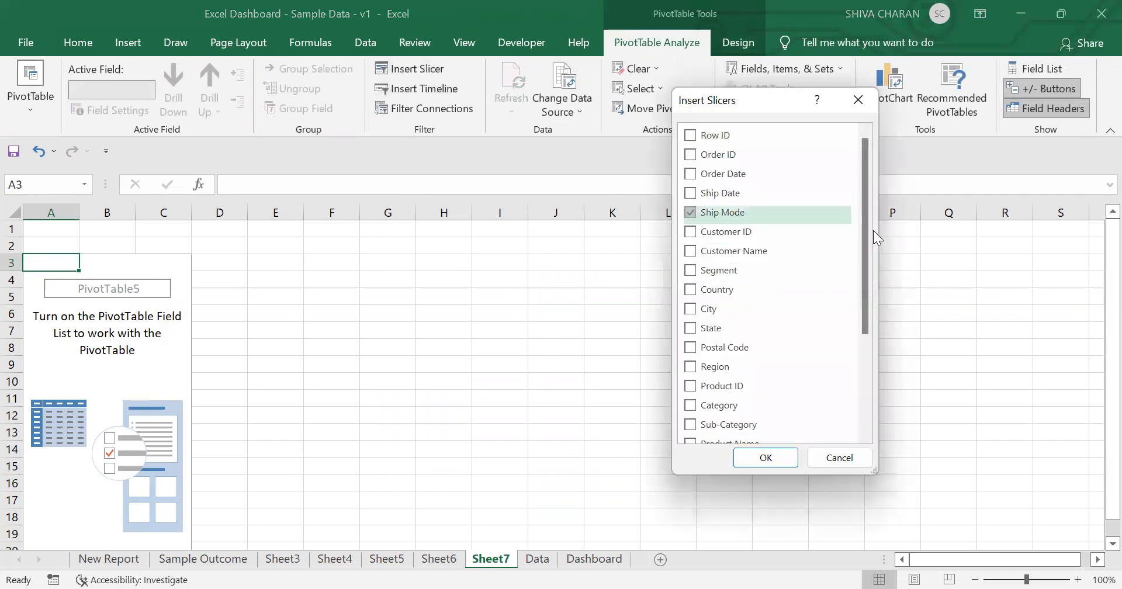
drag(866, 227, 870, 261)
click(694, 210)
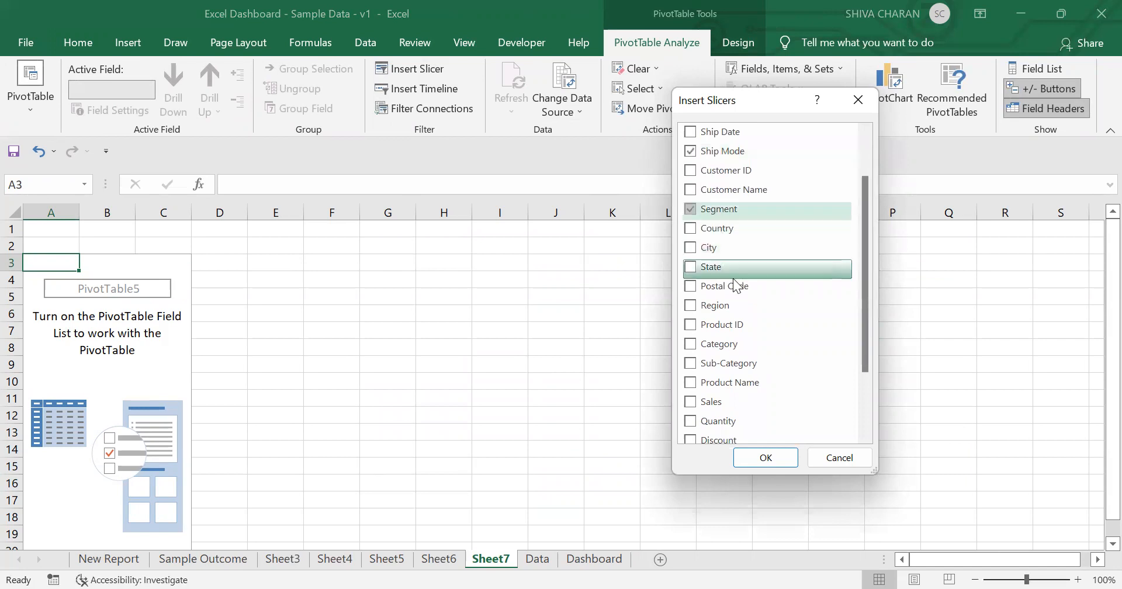
click(702, 267)
drag(863, 302, 882, 360)
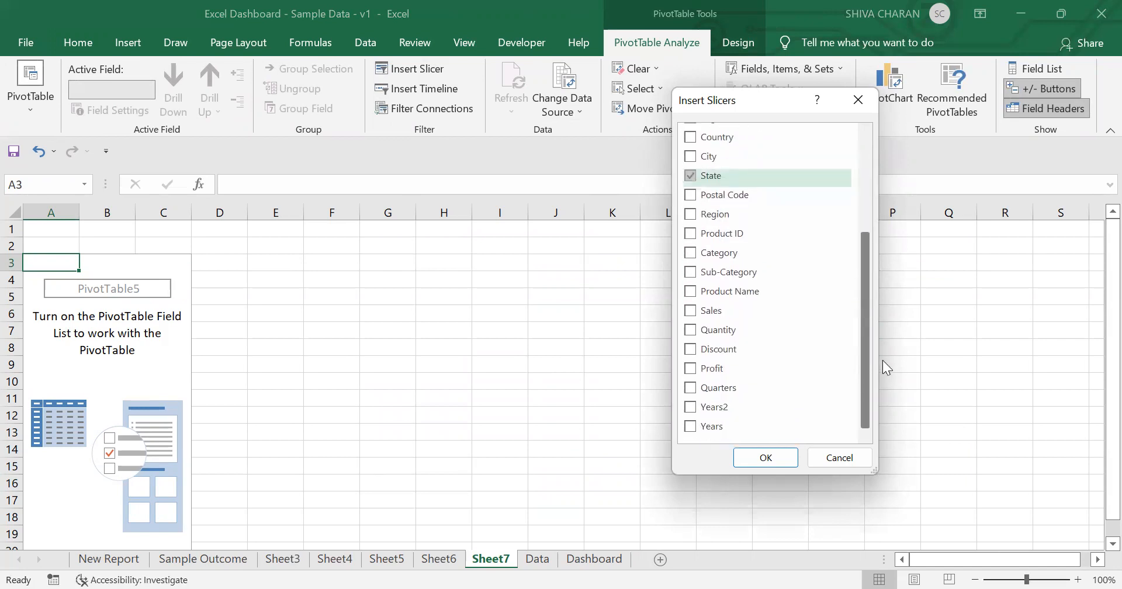
click(715, 214)
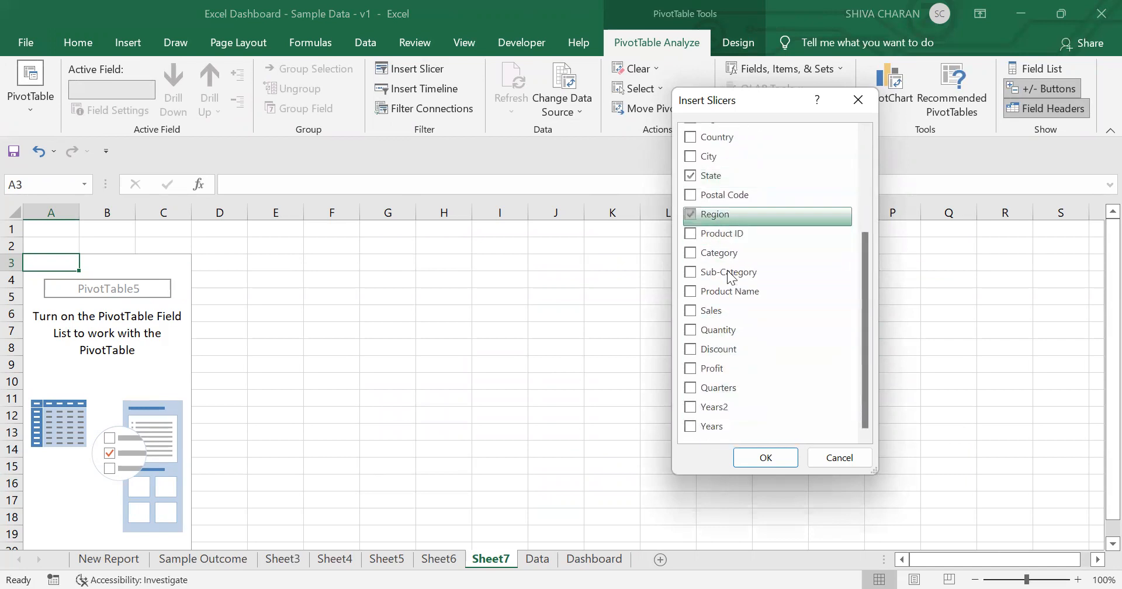
click(766, 457)
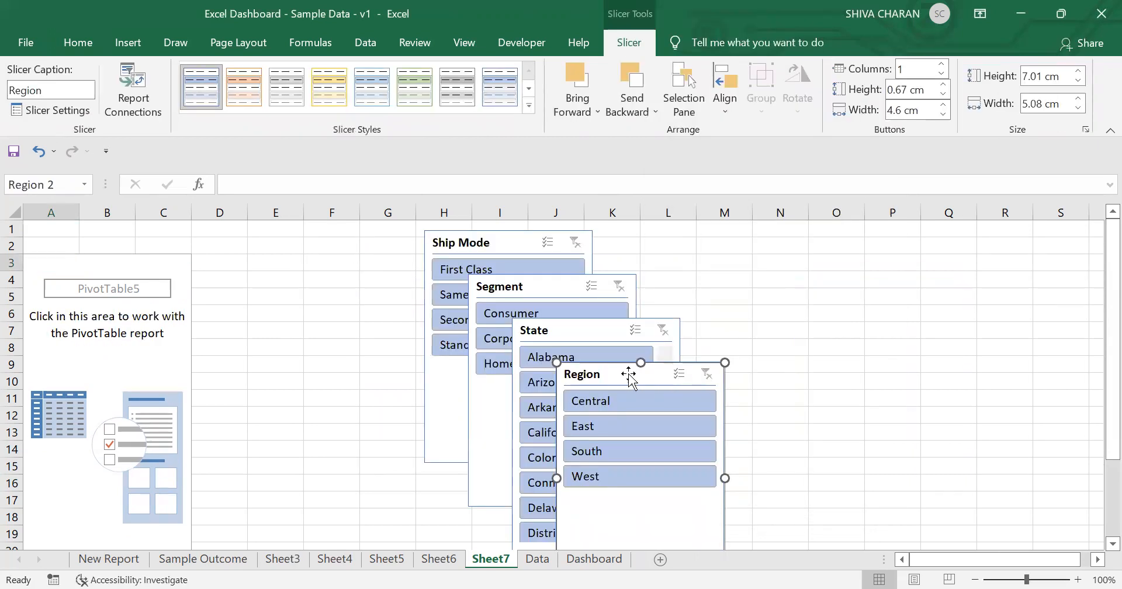
Step: Spread the four slicers apart across the sheet so none overlap
drag(629, 375, 848, 315)
drag(767, 330, 894, 291)
drag(581, 332, 714, 291)
drag(495, 299, 260, 274)
Step: Move the Ship Mode slicer to the Dashboard sheet beside the segment order chart
click(494, 244)
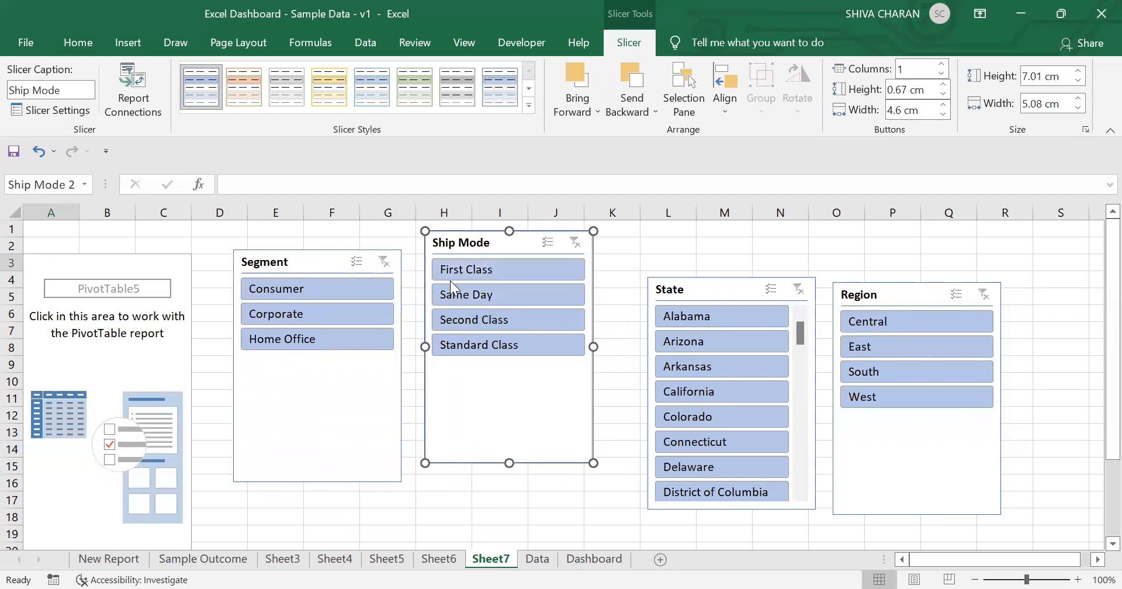
key(Delete)
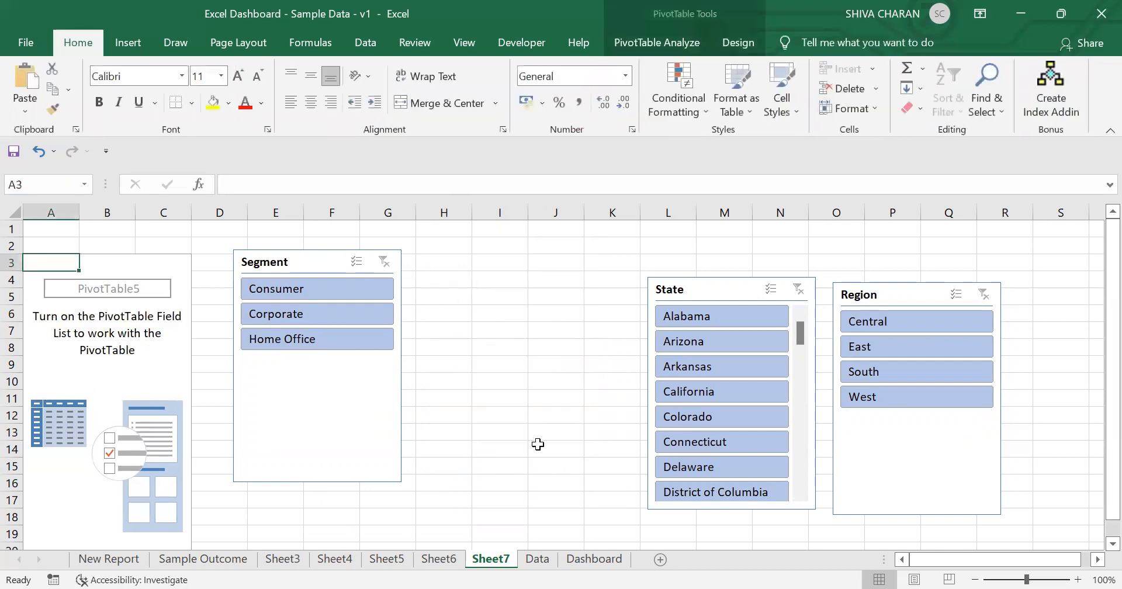
click(571, 562)
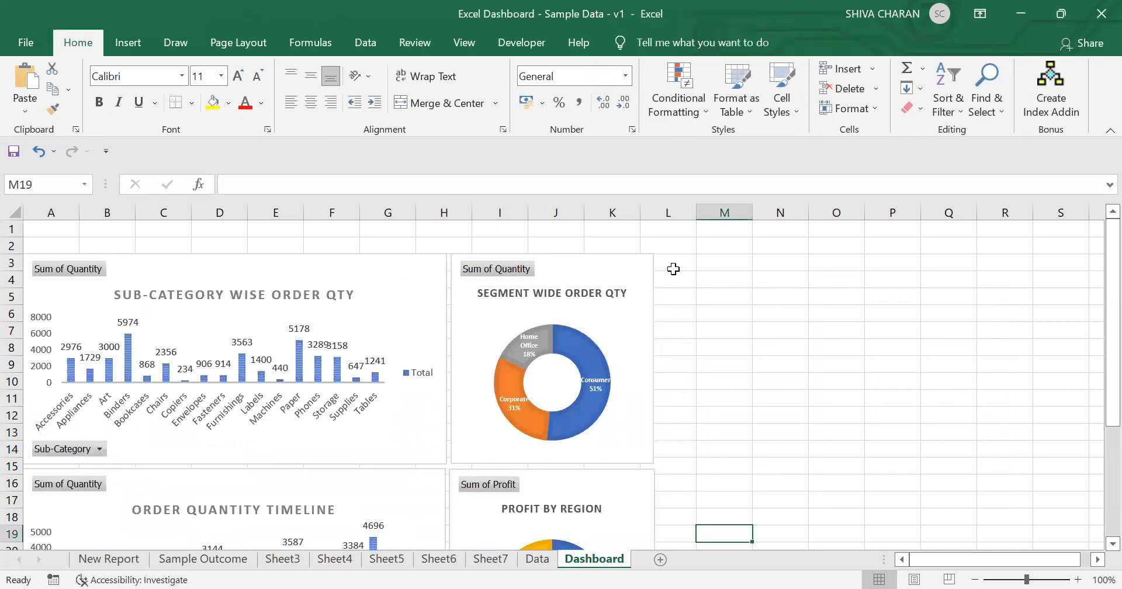
click(677, 302)
click(687, 316)
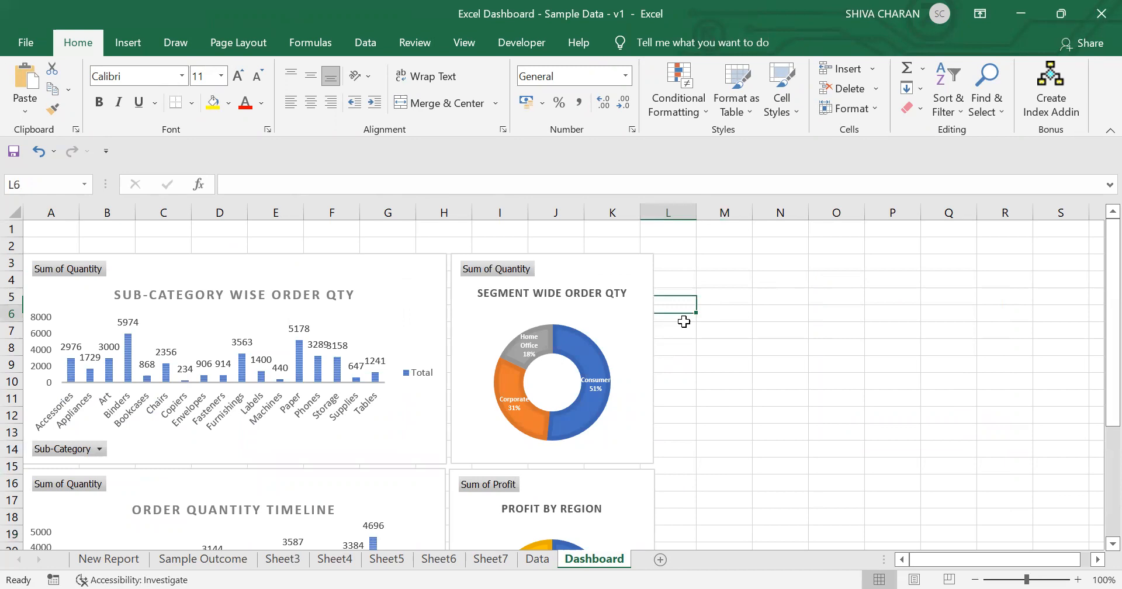
key(ctrl+v)
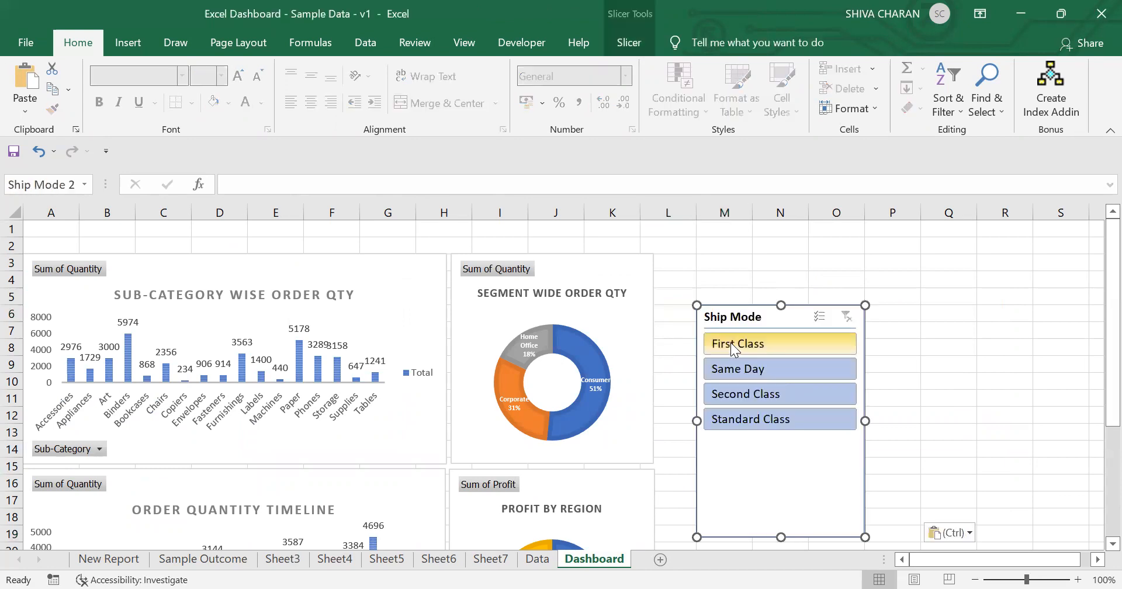
Step: Shrink the Ship Mode slicer's height and width and align it beside the segment chart
drag(864, 536, 861, 436)
drag(787, 313, 752, 339)
scroll(766, 419, up, 2)
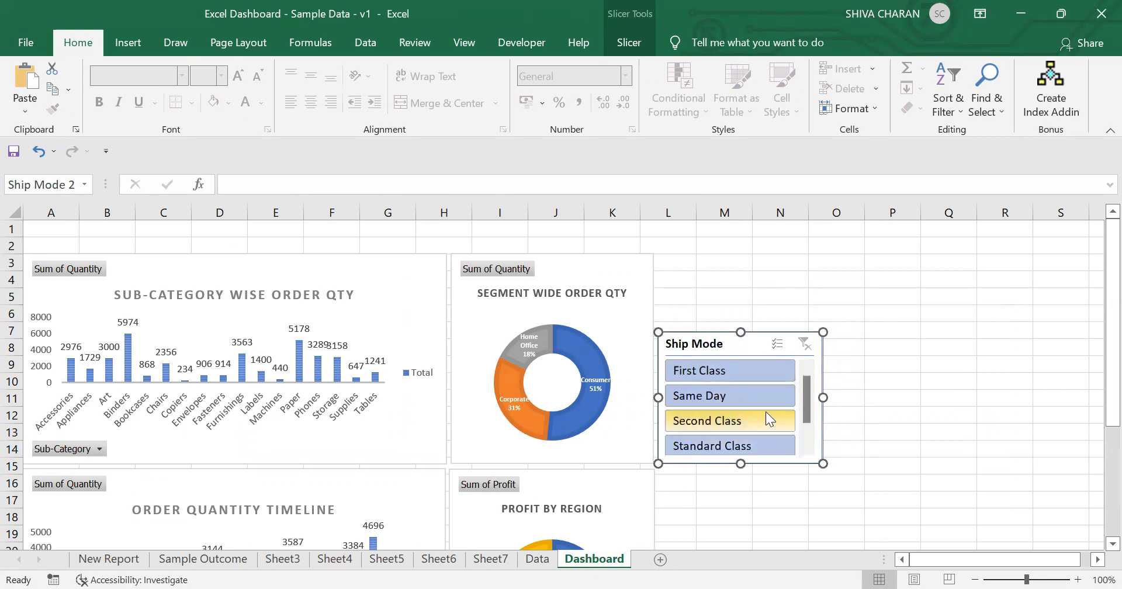
click(883, 442)
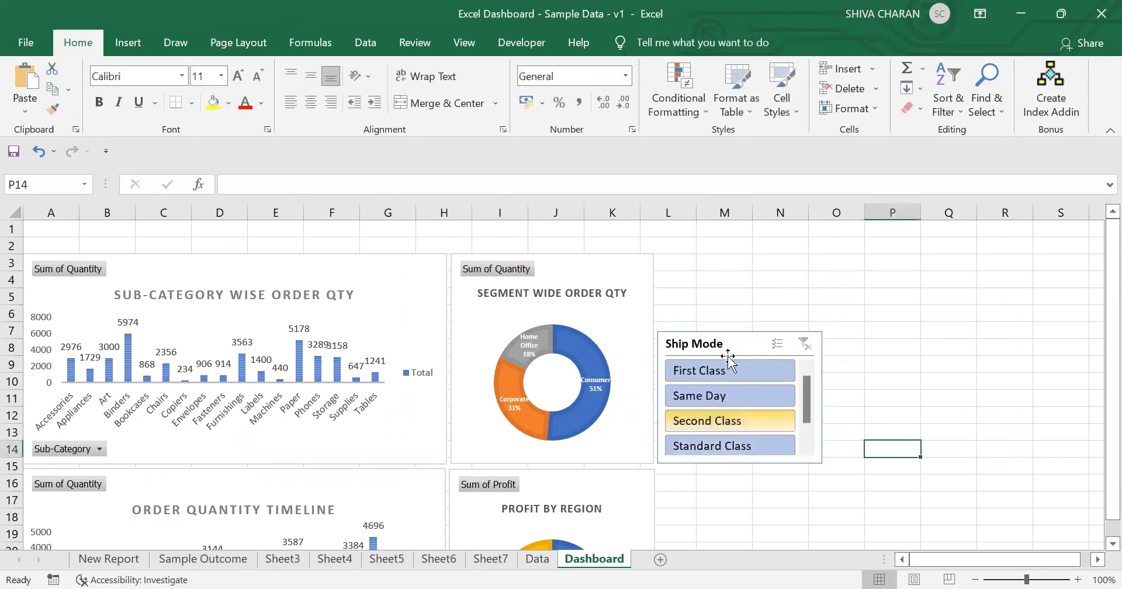
click(759, 344)
drag(822, 464, 808, 461)
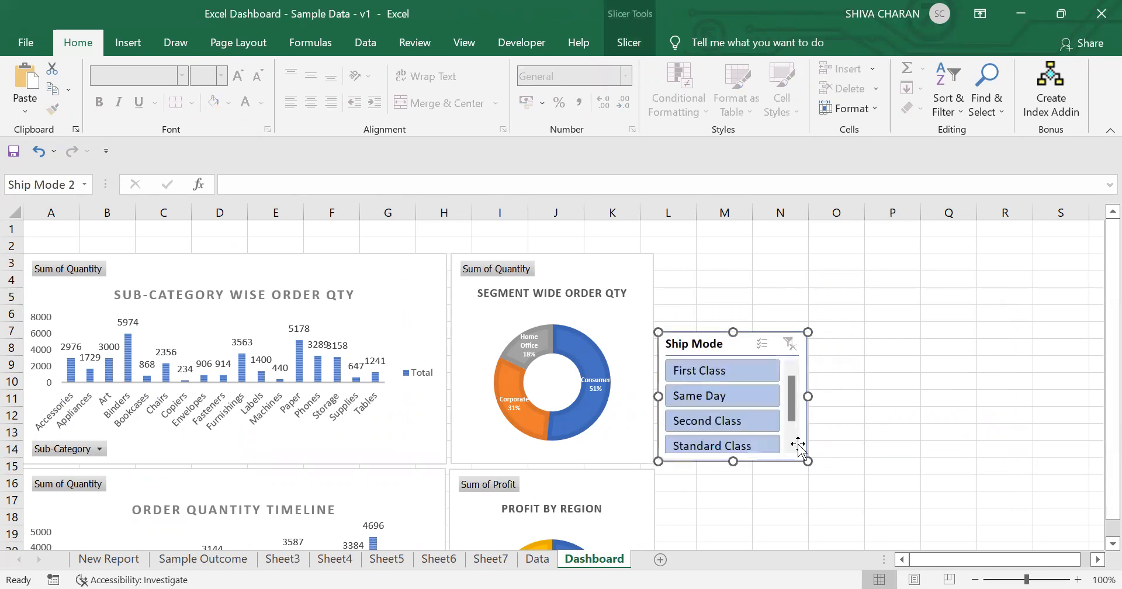
scroll(774, 416, down, 1)
scroll(773, 416, up, 1)
click(841, 434)
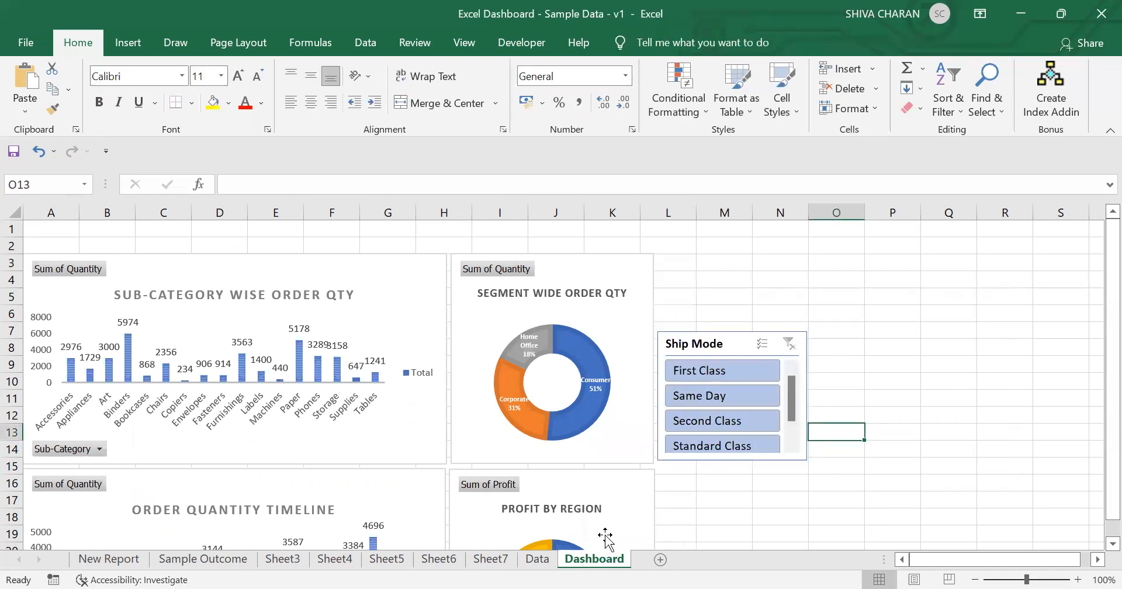
Step: Move the Segment slicer to the Dashboard sheet below the Ship Mode slicer
click(175, 560)
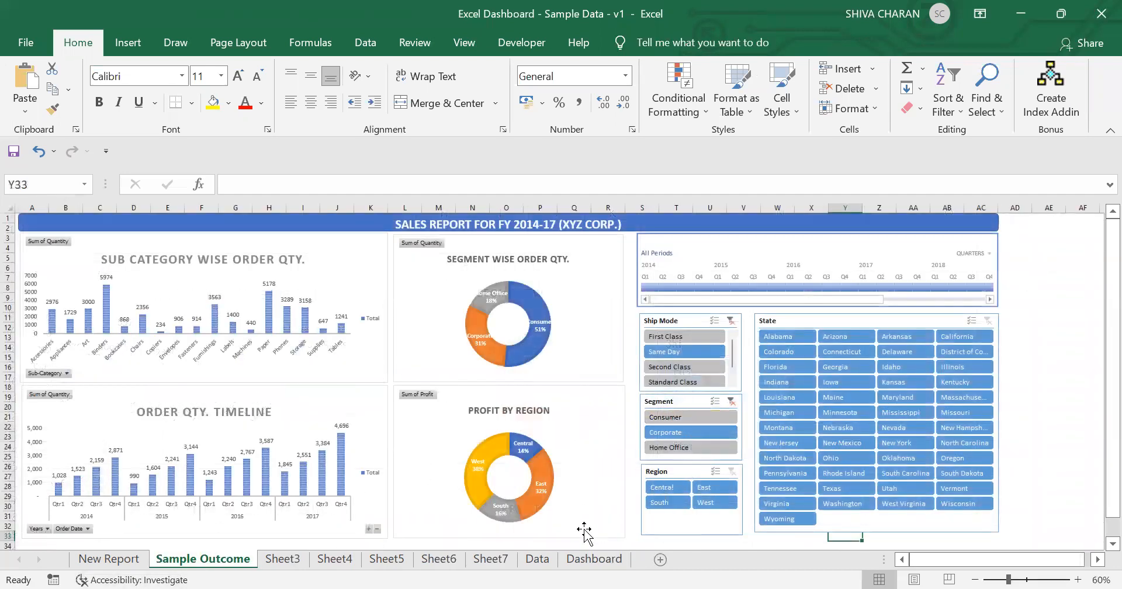
click(489, 559)
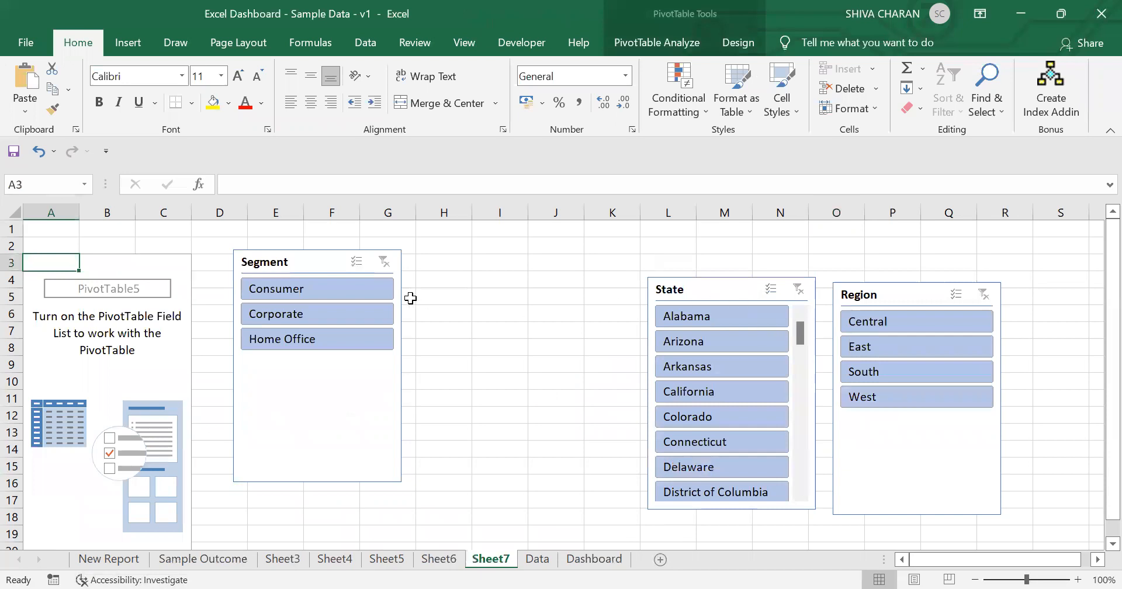
click(325, 268)
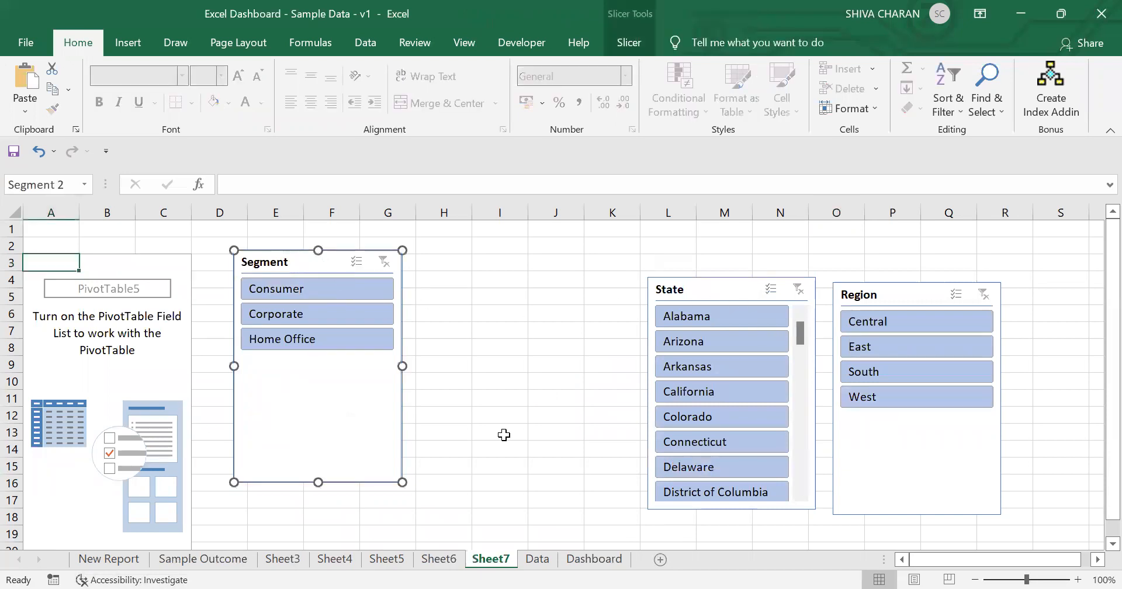
key(Delete)
click(590, 559)
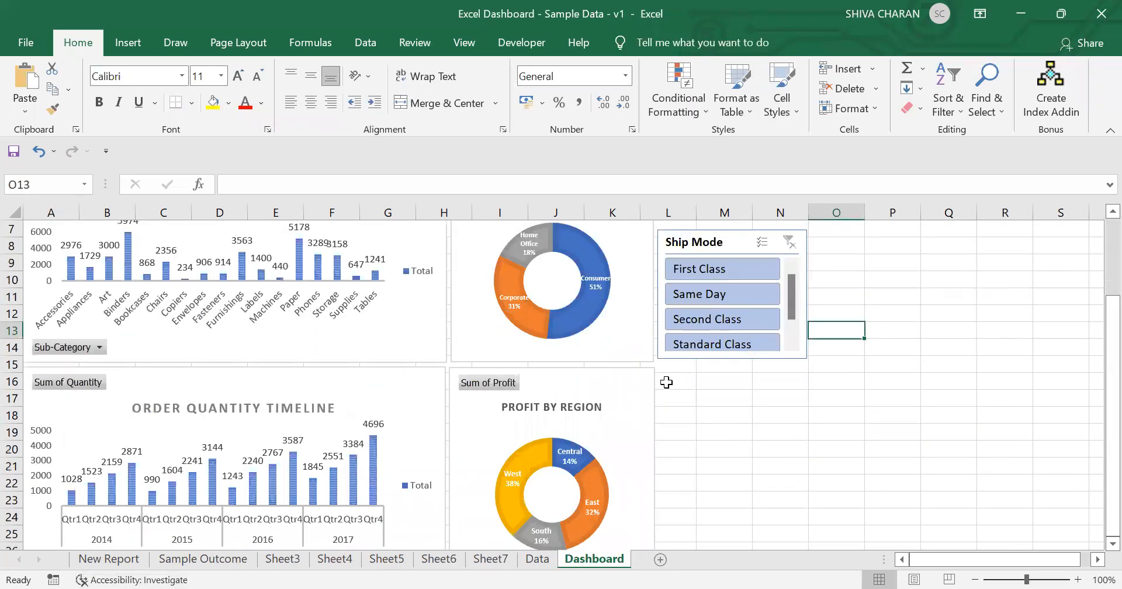
click(666, 381)
key(ctrl+v)
drag(692, 378, 706, 372)
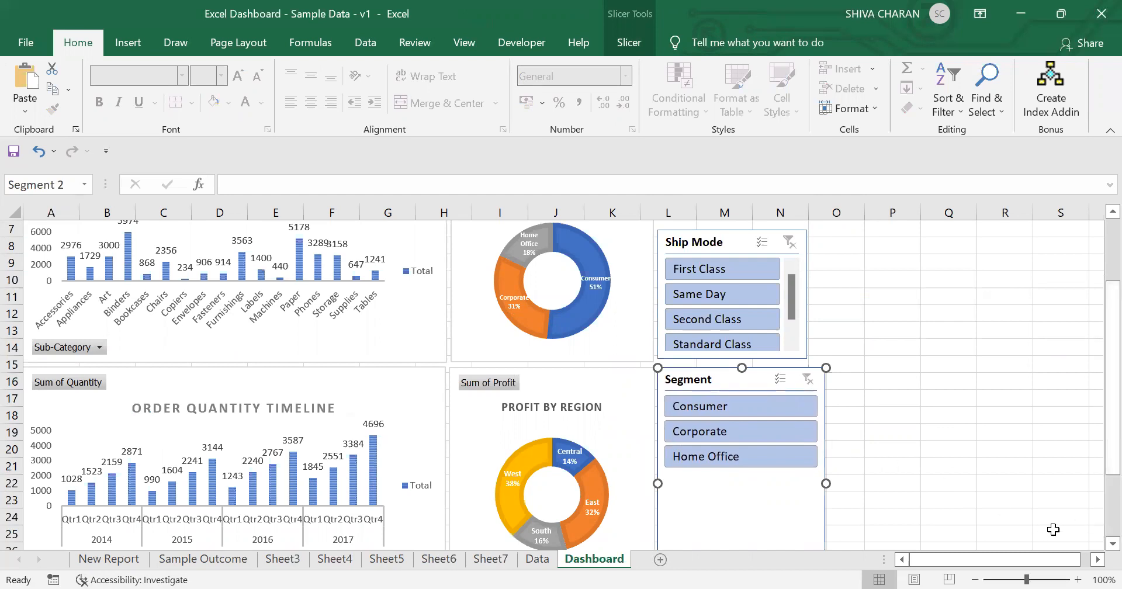
Step: Shrink the Segment slicer to fit its three items
scroll(1098, 552, down, 2)
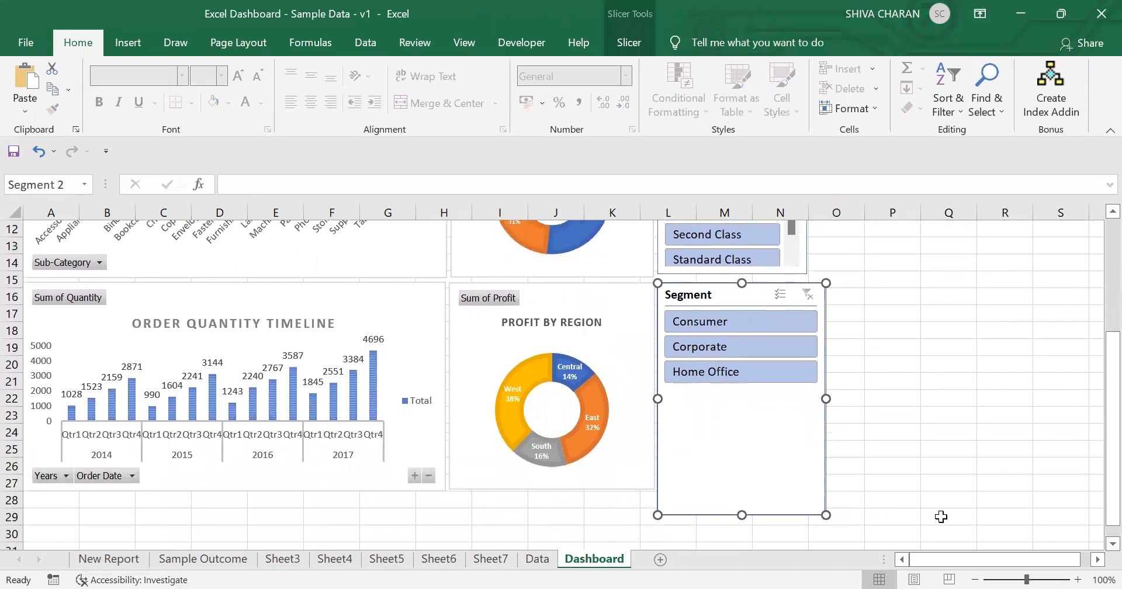
drag(826, 514, 809, 394)
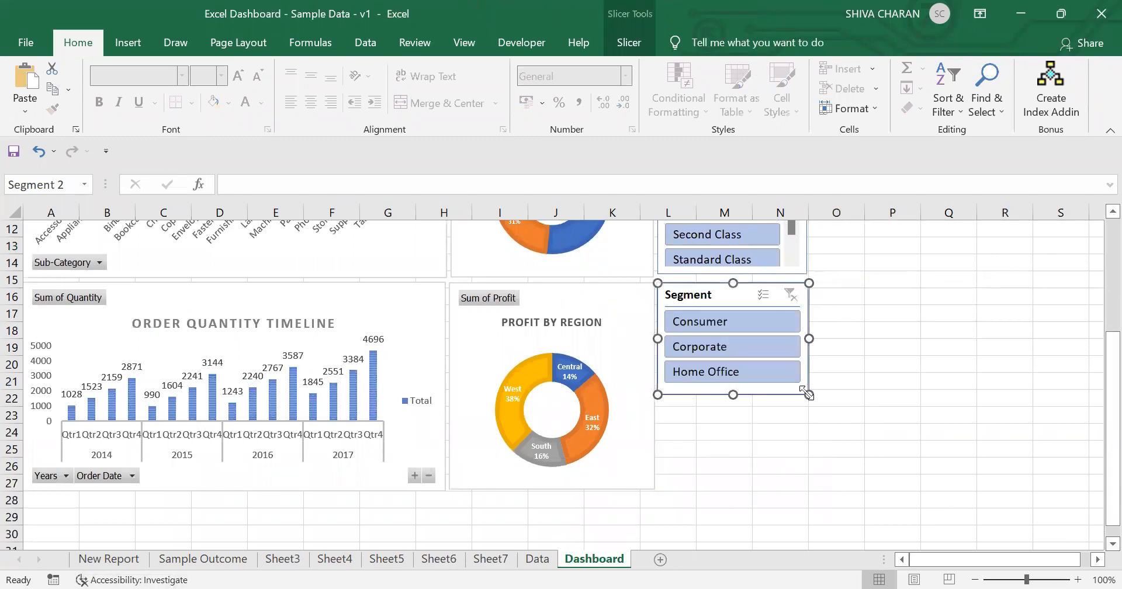
click(876, 435)
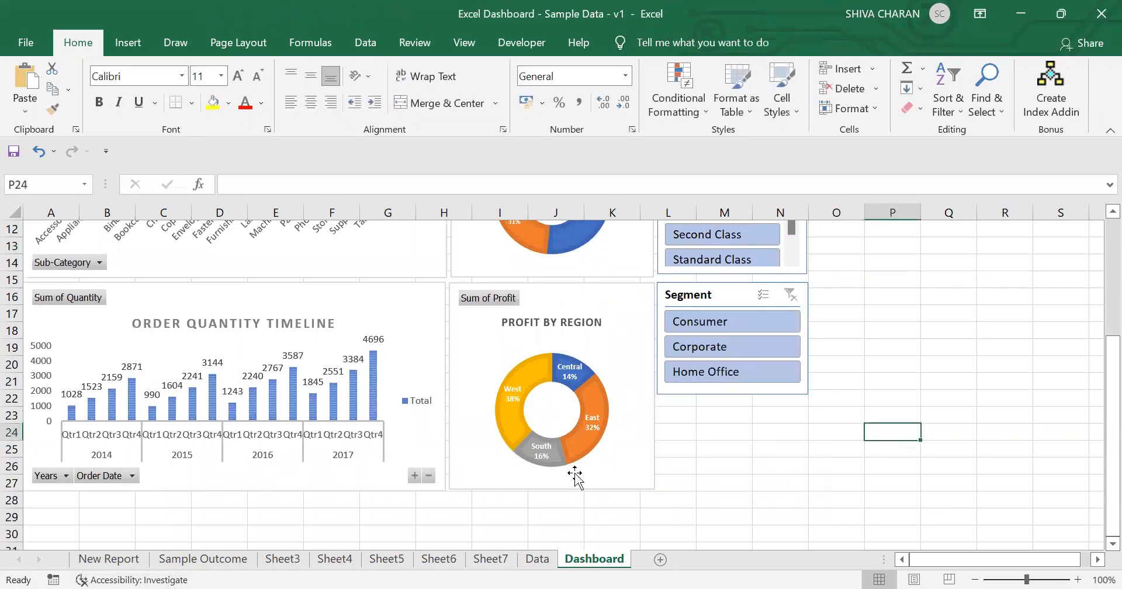
Step: Move the Region slicer to the Dashboard sheet below the Segment slicer
click(490, 559)
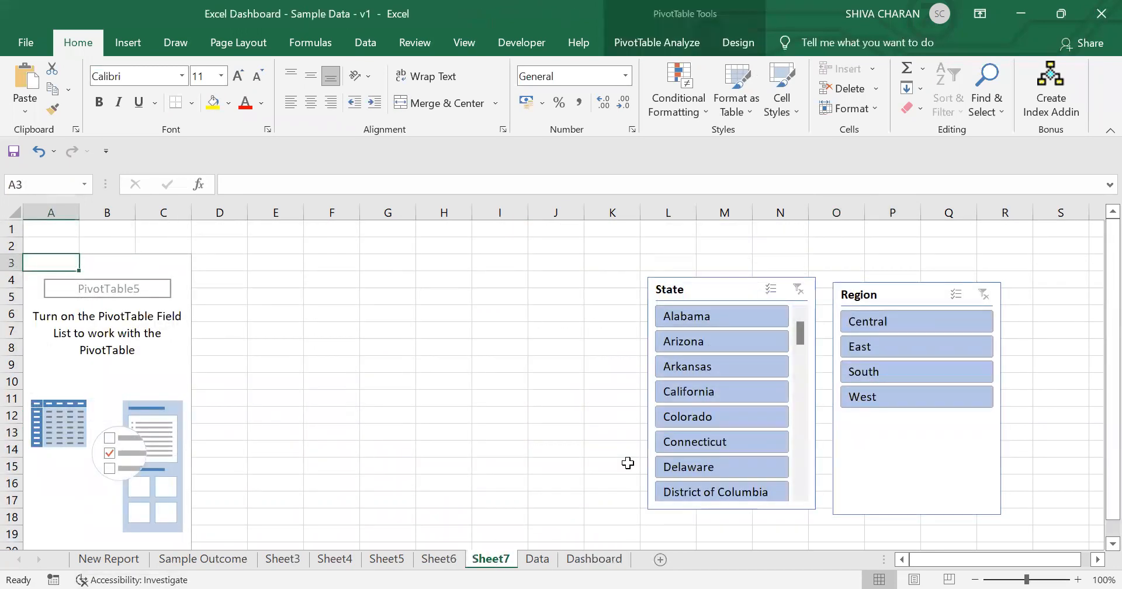
click(892, 297)
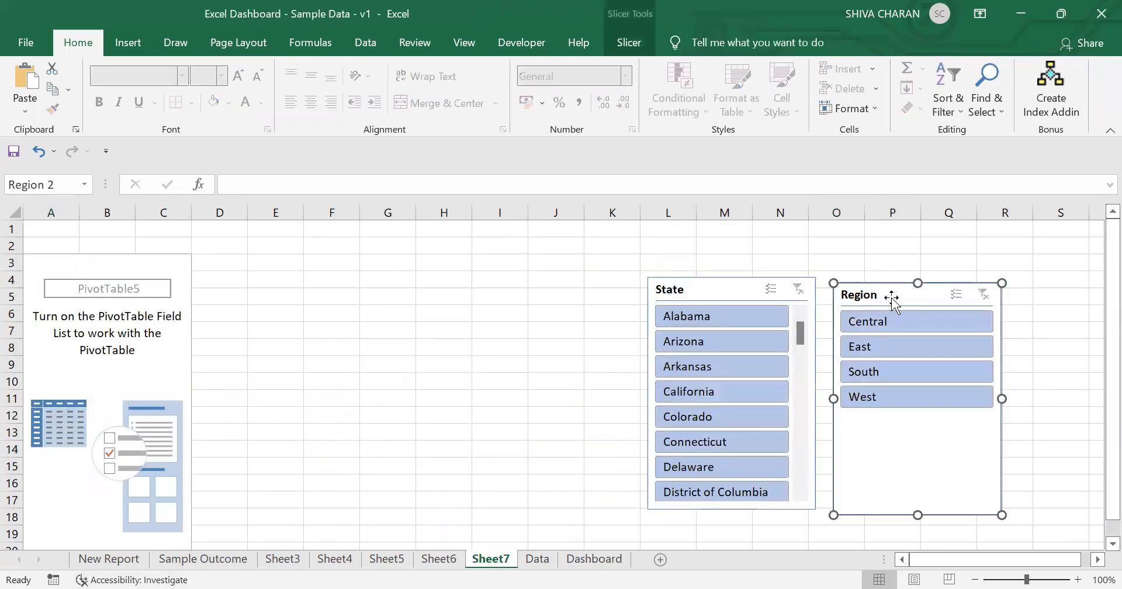
key(Delete)
click(593, 559)
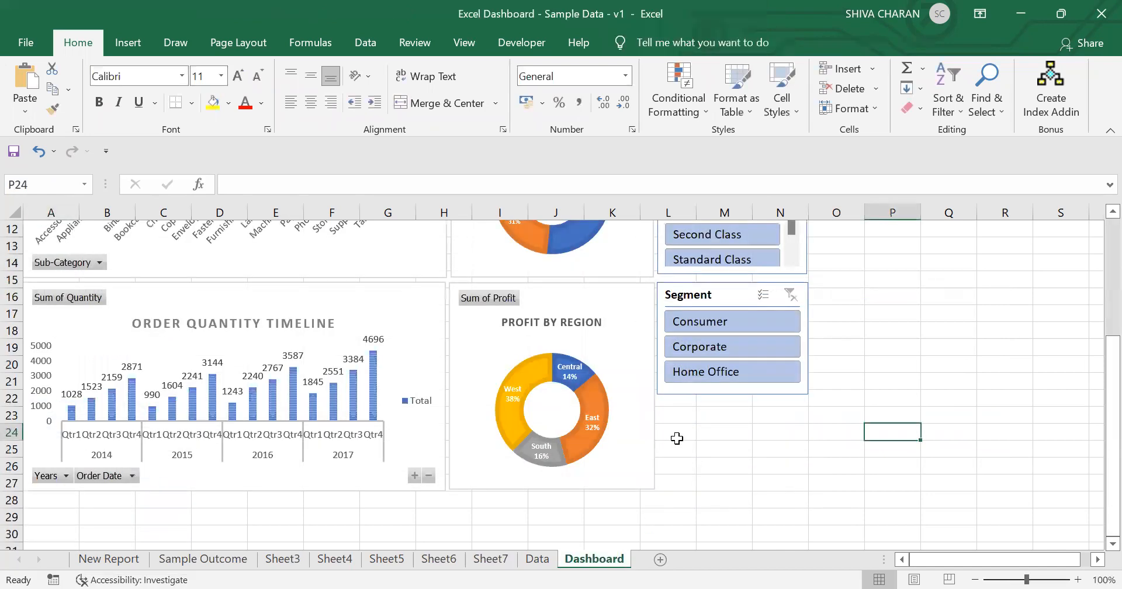
key(ctrl+v)
drag(685, 416, 703, 414)
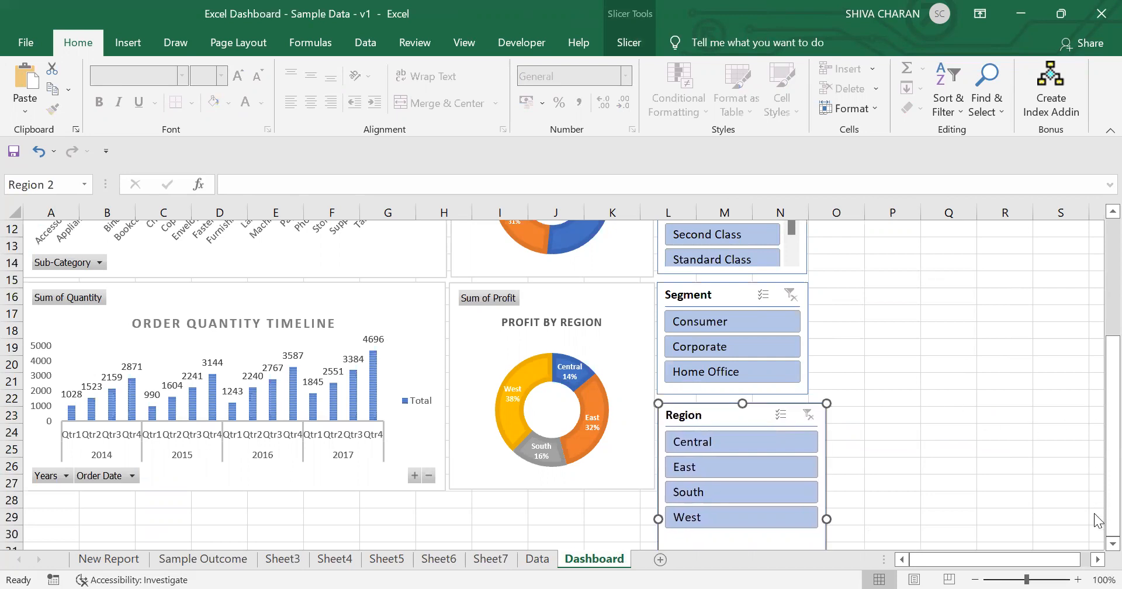
Step: Shrink the Region slicer to match the width of the slicers above
scroll(1096, 546, down, 2)
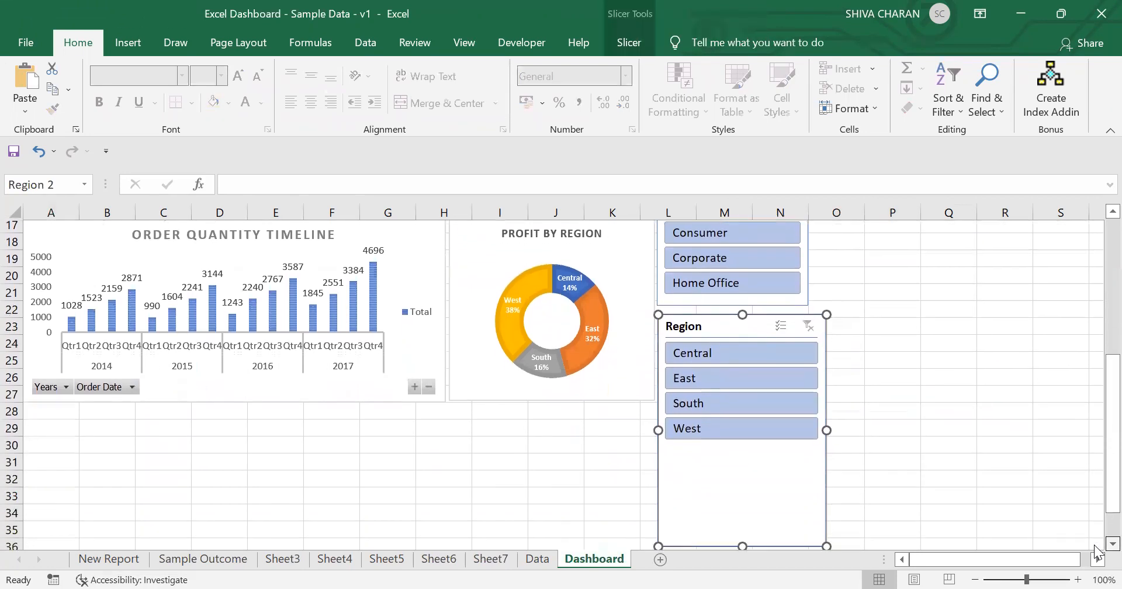
scroll(1096, 550, down, 1)
drag(824, 516, 808, 418)
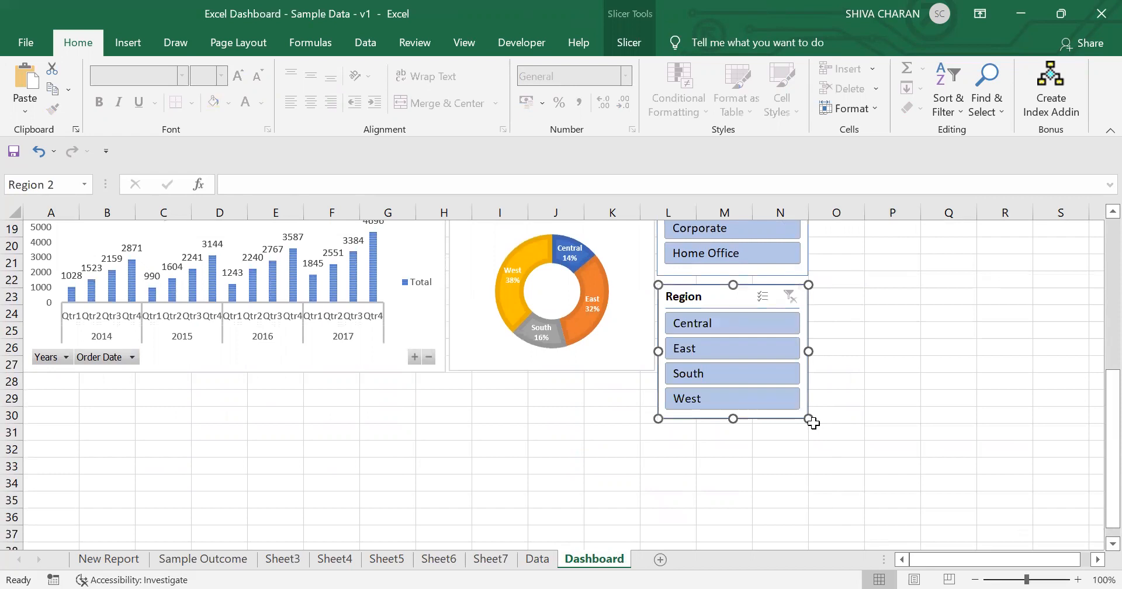
drag(809, 419, 810, 414)
click(865, 478)
Step: Nudge the Segment and Region slicers so they stack neatly under the Ship Mode slicer
scroll(866, 479, up, 3)
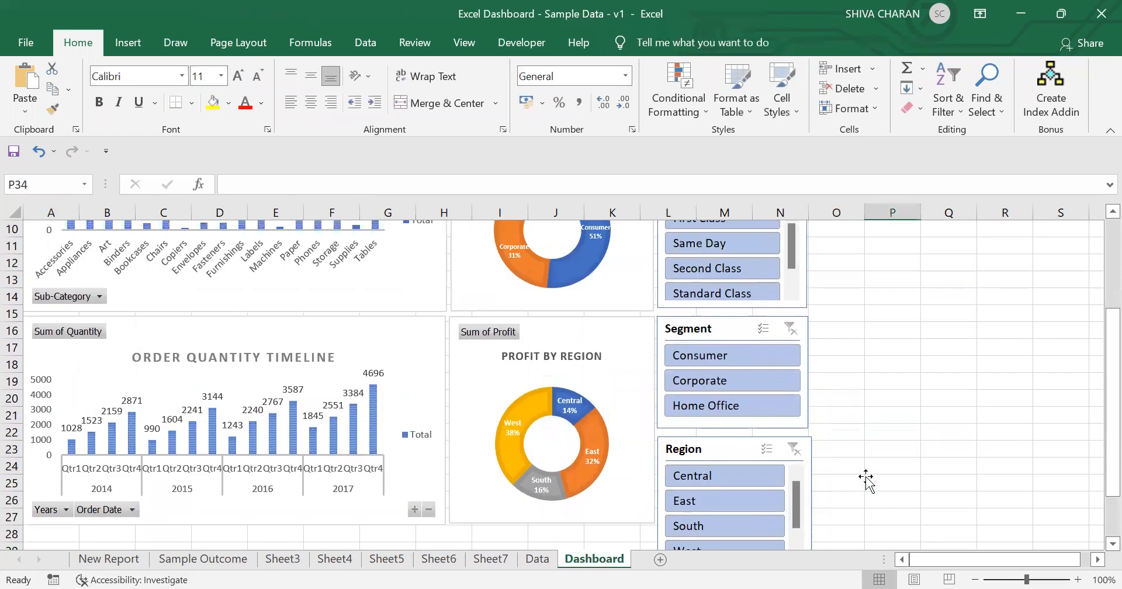
scroll(865, 474, down, 2)
scroll(720, 398, down, 2)
scroll(720, 402, up, 3)
scroll(833, 421, up, 2)
drag(713, 371, 714, 369)
click(876, 483)
drag(735, 498, 736, 487)
click(731, 372)
drag(731, 373, 730, 370)
drag(745, 494, 743, 488)
click(888, 415)
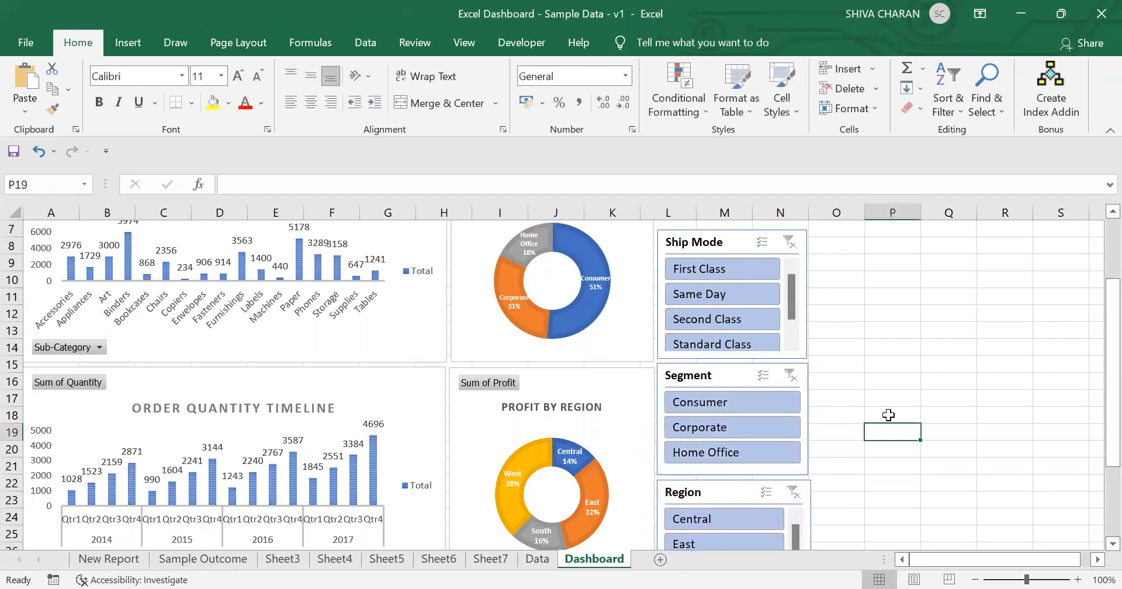
scroll(888, 415, up, 2)
scroll(895, 419, down, 4)
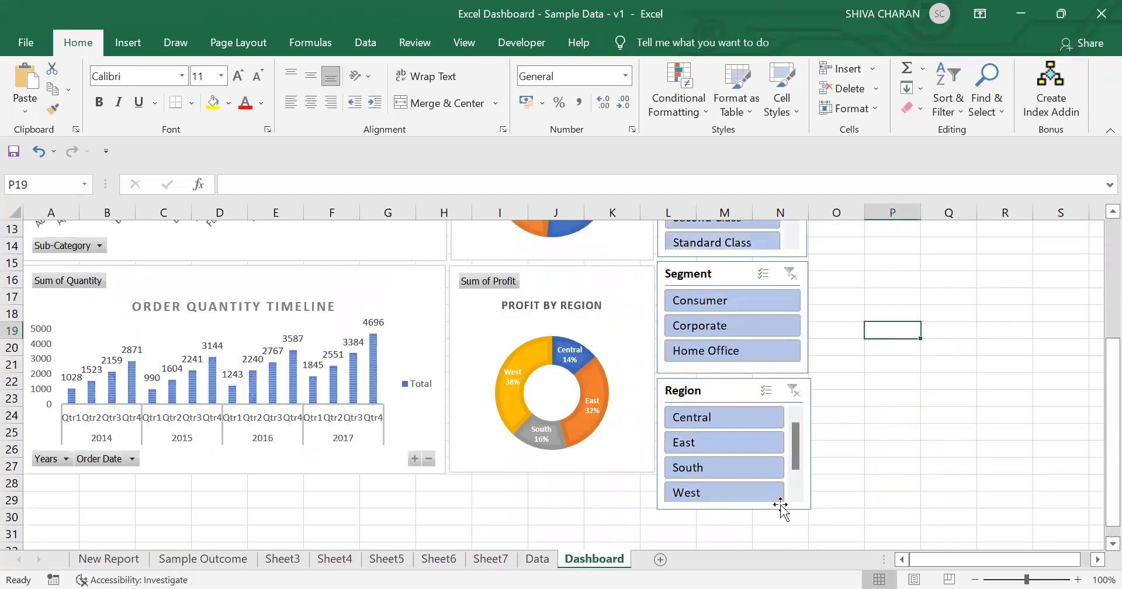
Step: Move the State slicer to the Dashboard sheet beside the Ship Mode slicer
click(490, 558)
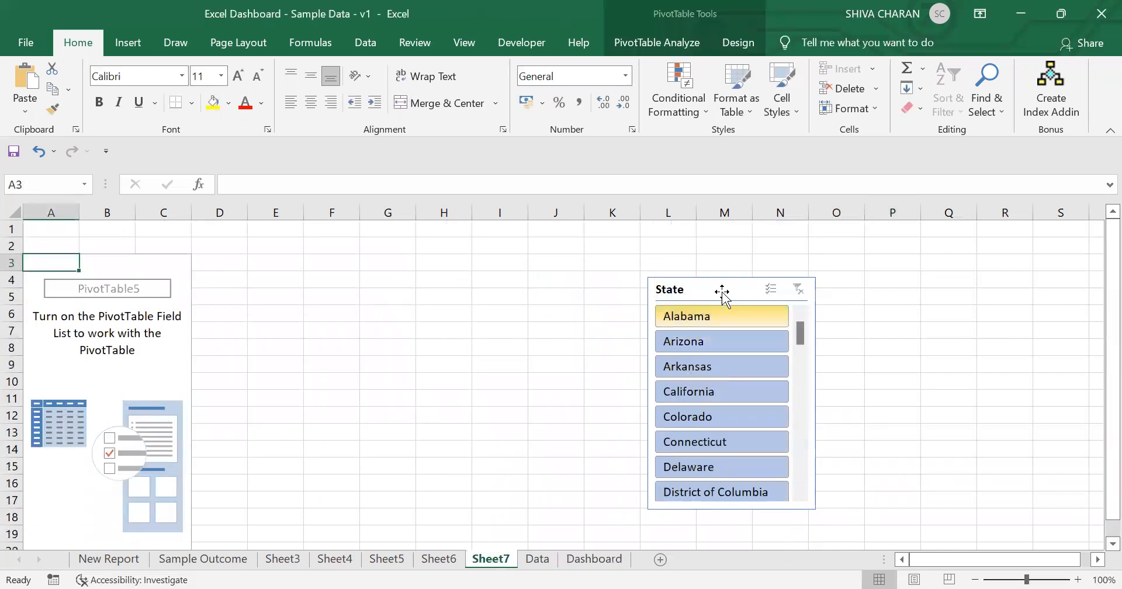
click(714, 287)
key(Delete)
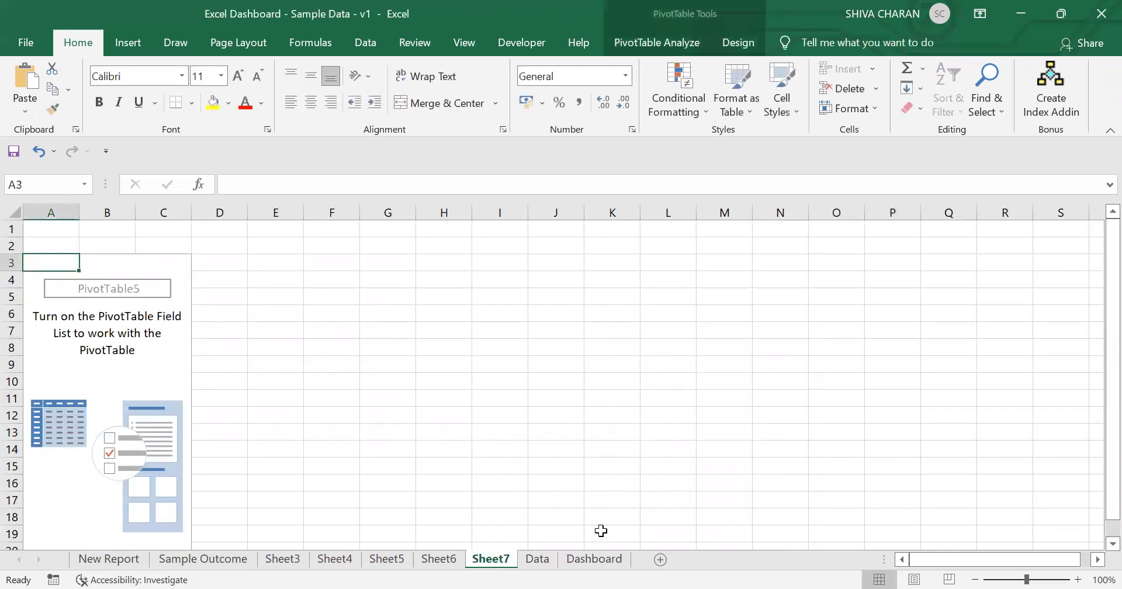
click(594, 558)
scroll(943, 412, up, 4)
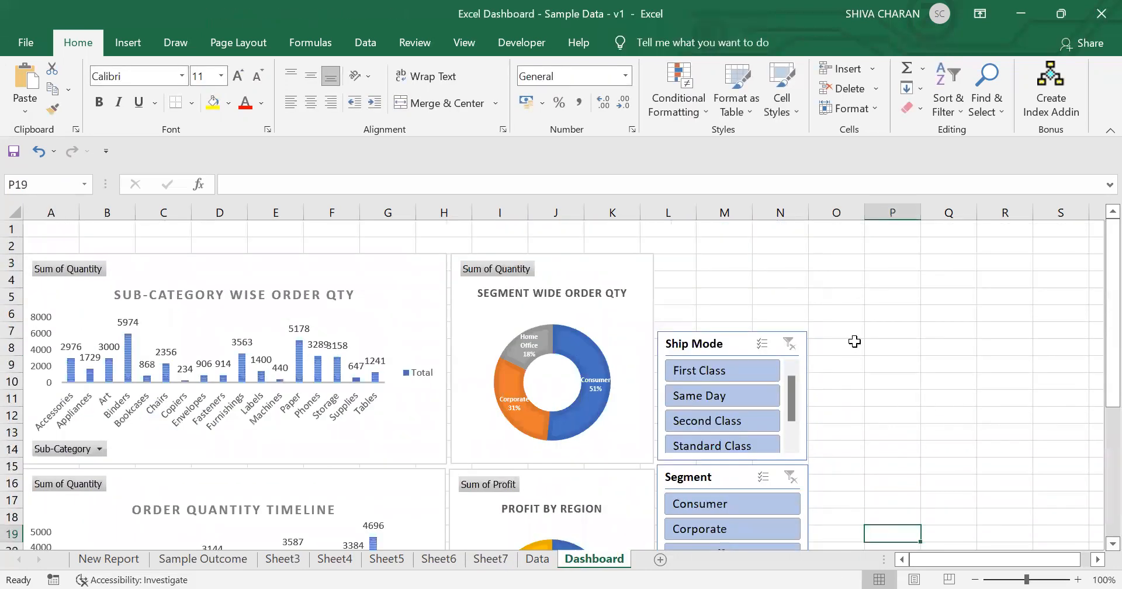
click(859, 347)
key(ctrl+v)
drag(863, 346, 868, 338)
click(868, 338)
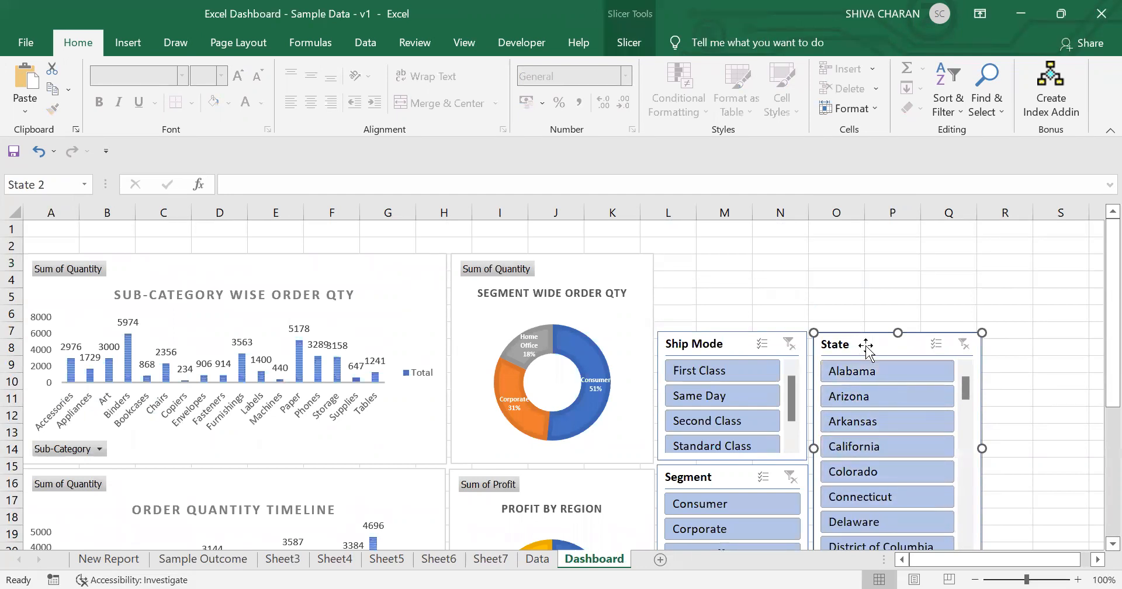
Step: Set the State slicer to display its buttons in 4 columns
click(630, 43)
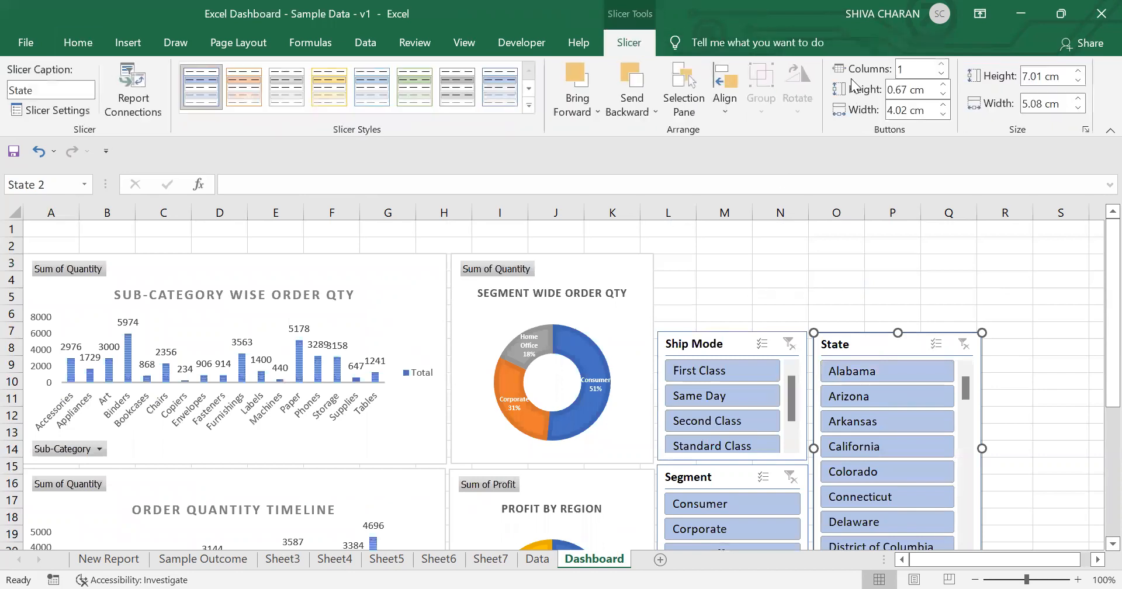
click(941, 65)
click(941, 64)
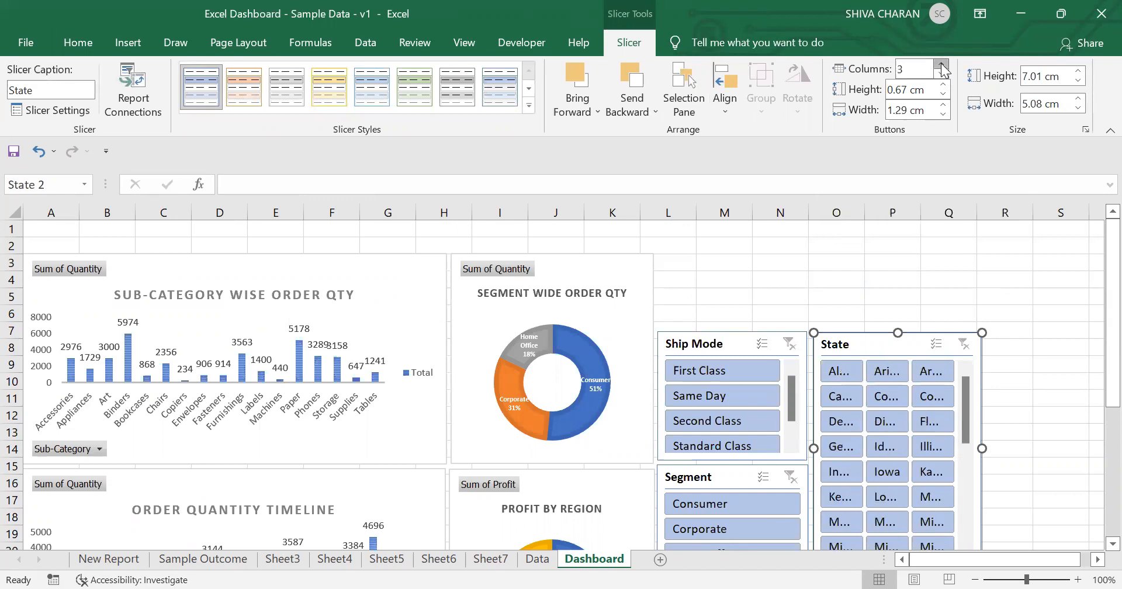
click(941, 64)
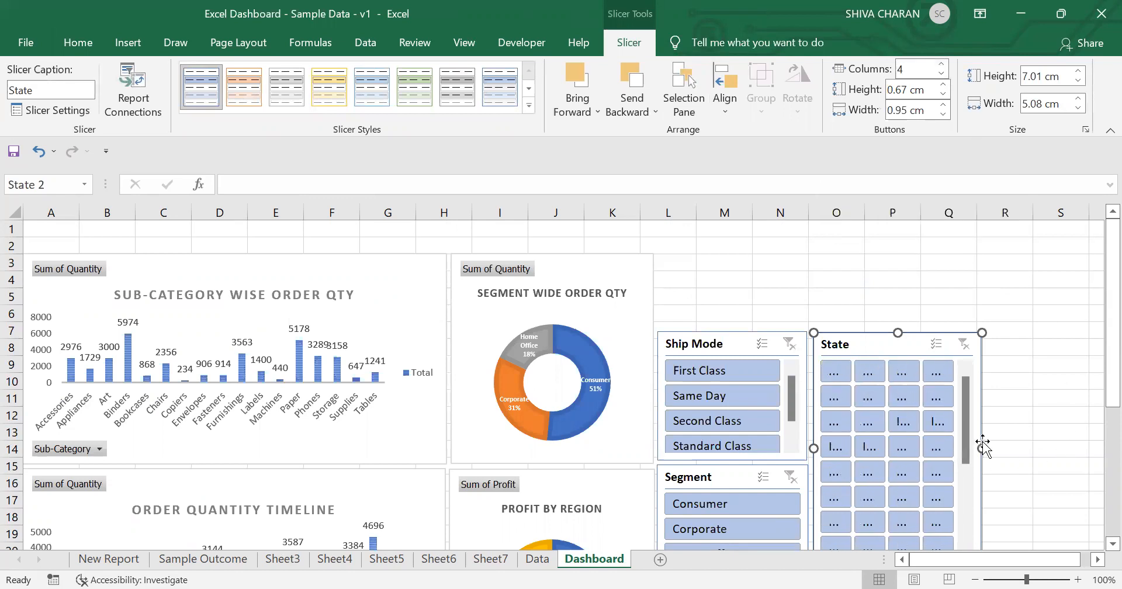
Step: Resize the State slicer to about 8.31 cm wide and 11.45 cm tall
drag(985, 447, 1088, 449)
scroll(1080, 350, down, 3)
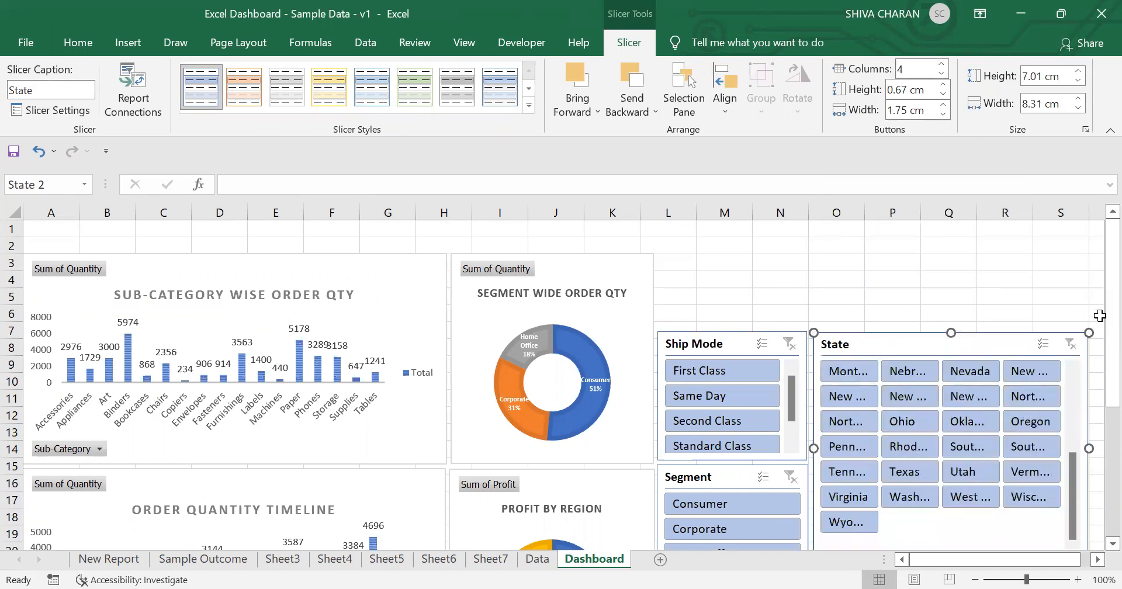
scroll(1074, 409, up, 3)
scroll(1097, 448, down, 2)
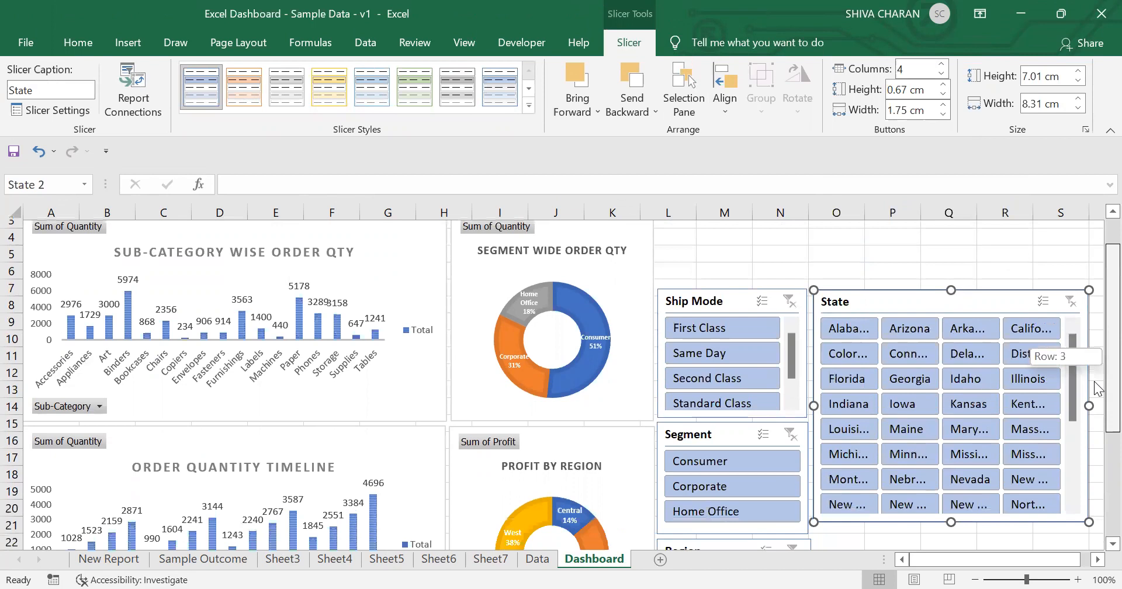
scroll(1097, 449, down, 2)
drag(951, 379, 972, 525)
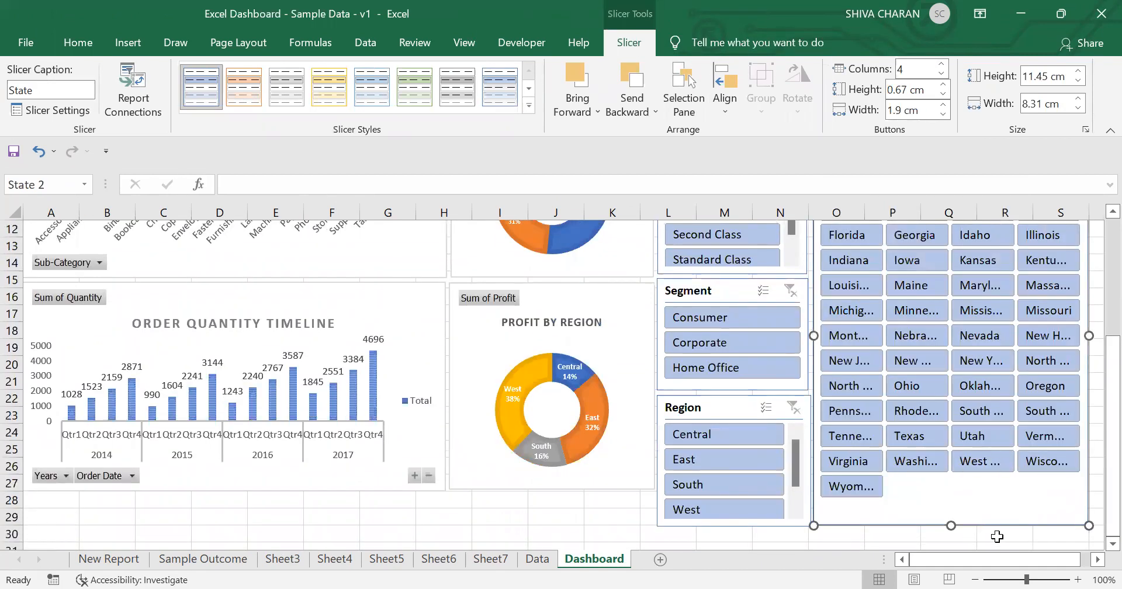
Step: Widen the State slicer to about 10 cm so the full state names show
click(974, 580)
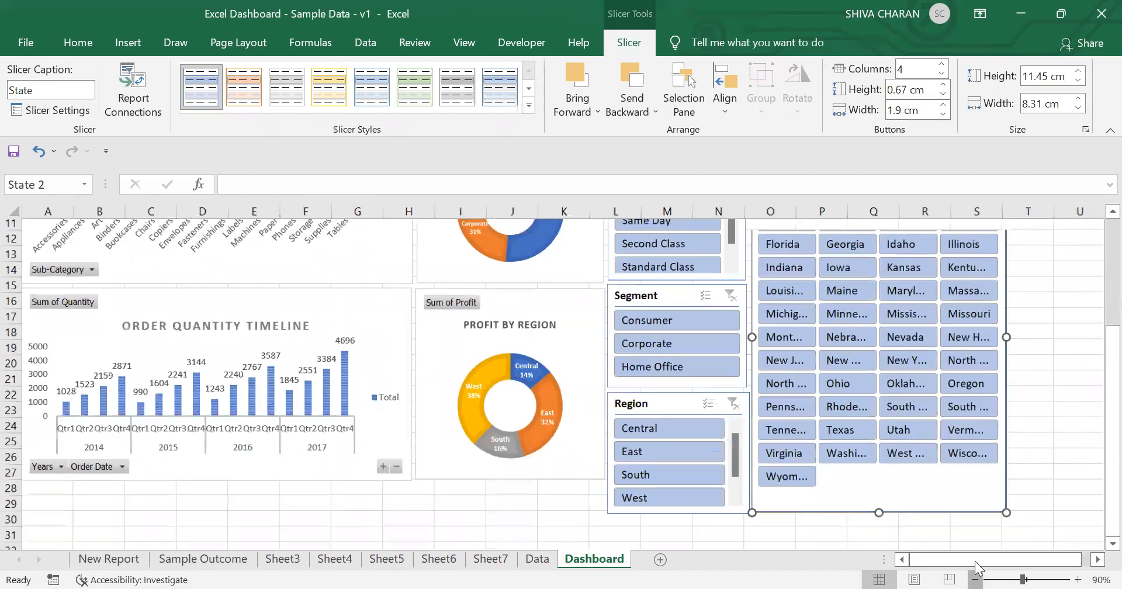
click(974, 580)
drag(875, 350, 919, 352)
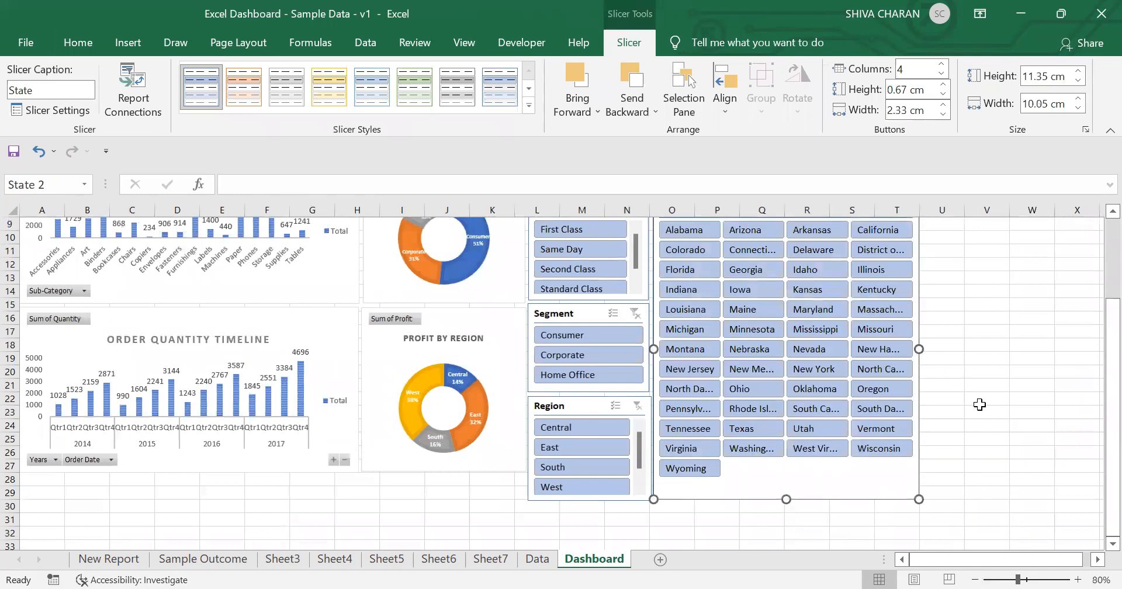
click(986, 437)
Step: Compare the dashboard layout against the Sample Outcome sheet
scroll(990, 415, up, 3)
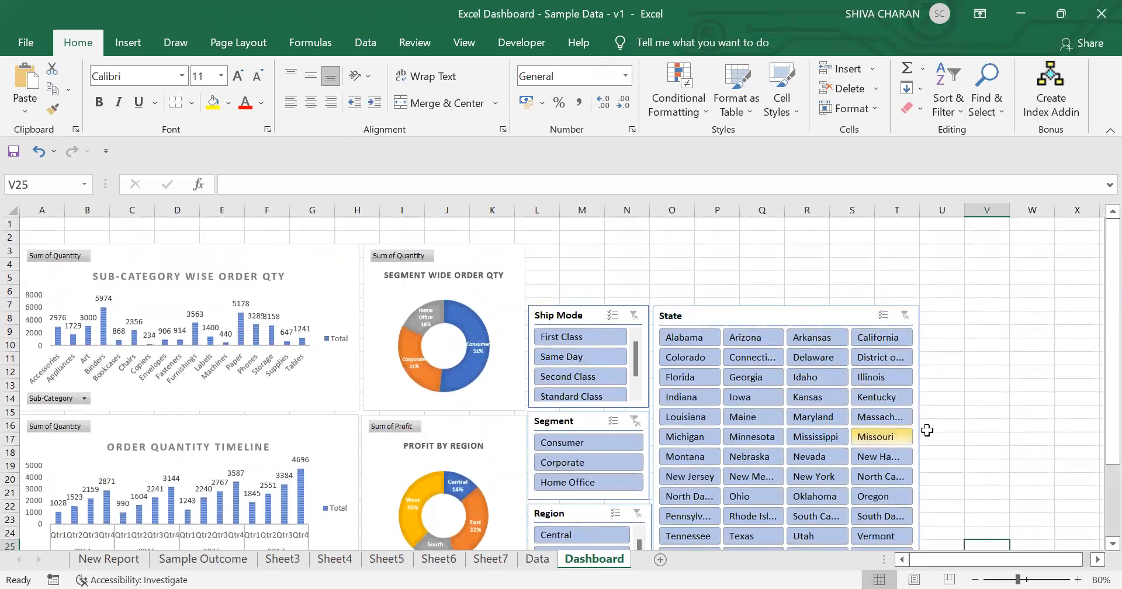
scroll(993, 409, down, 2)
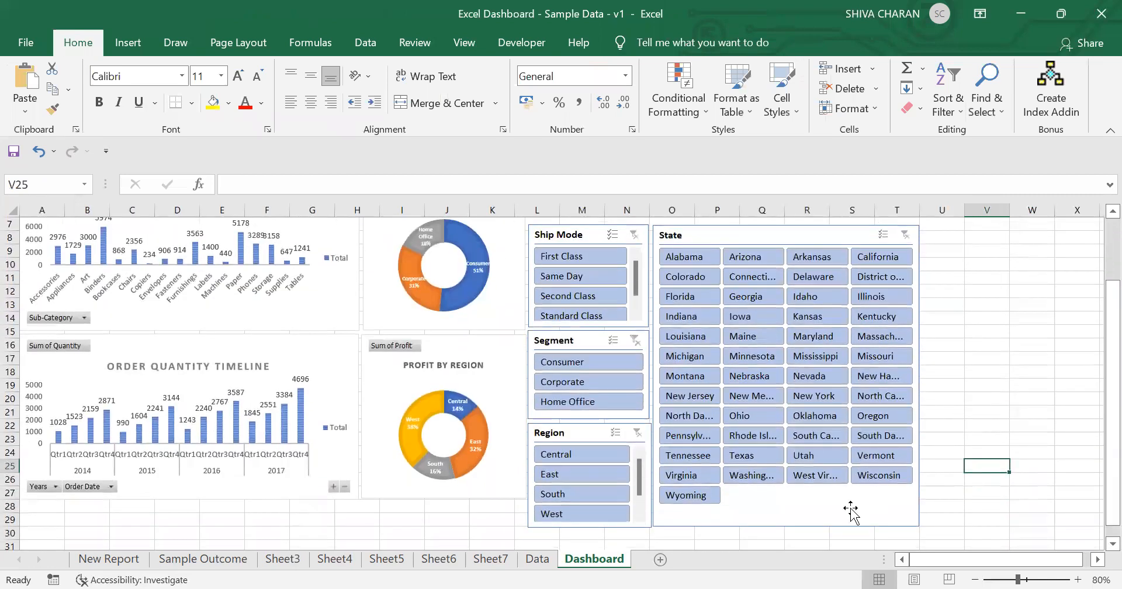
click(997, 397)
scroll(997, 387, up, 2)
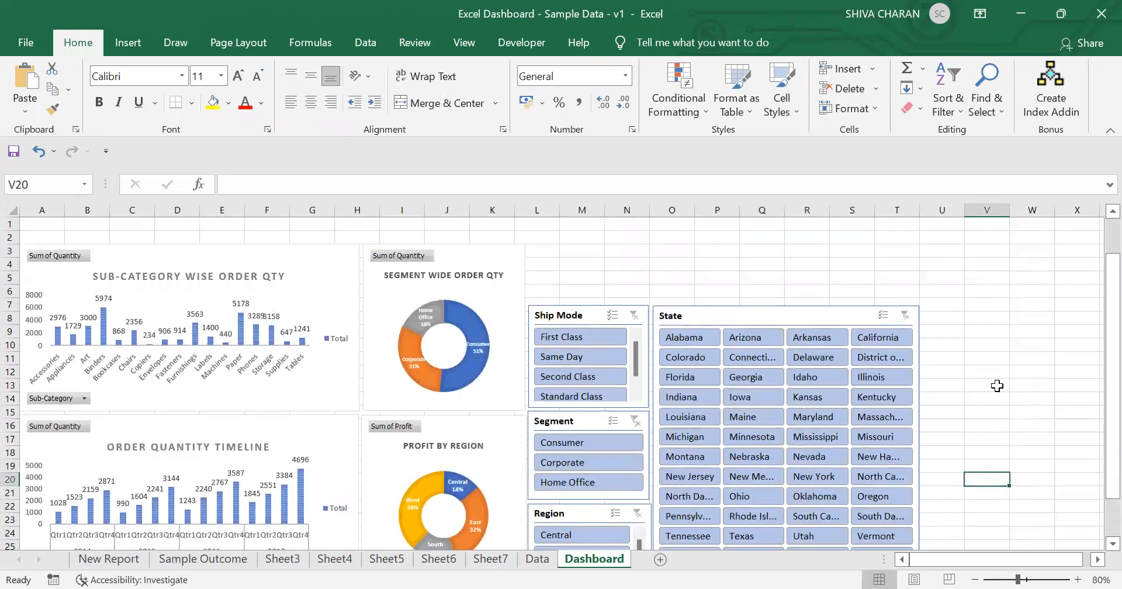
scroll(233, 390, down, 2)
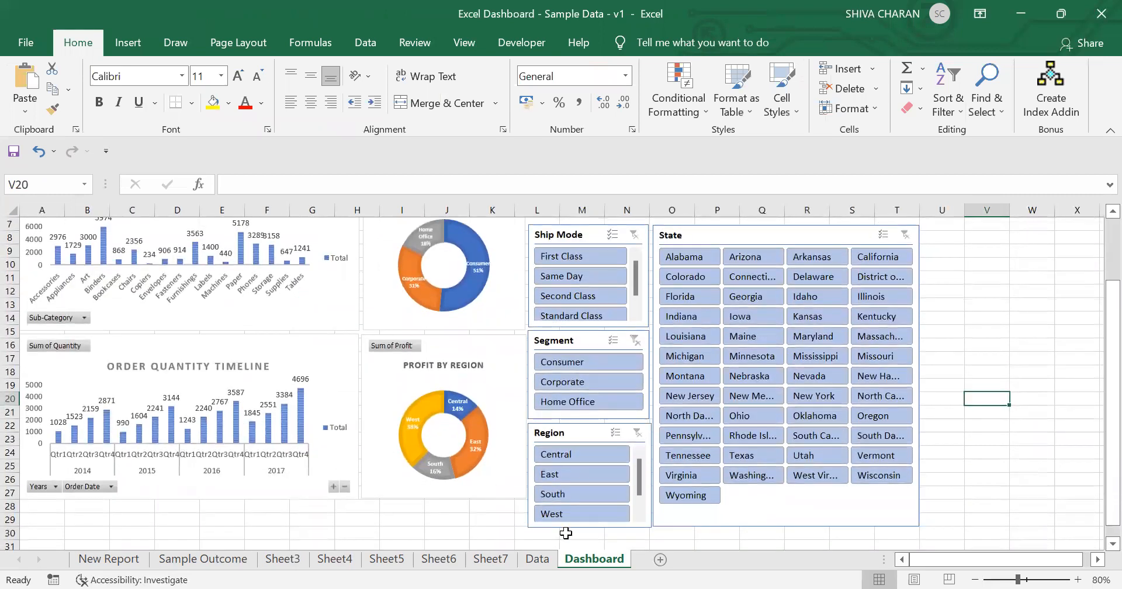
click(490, 559)
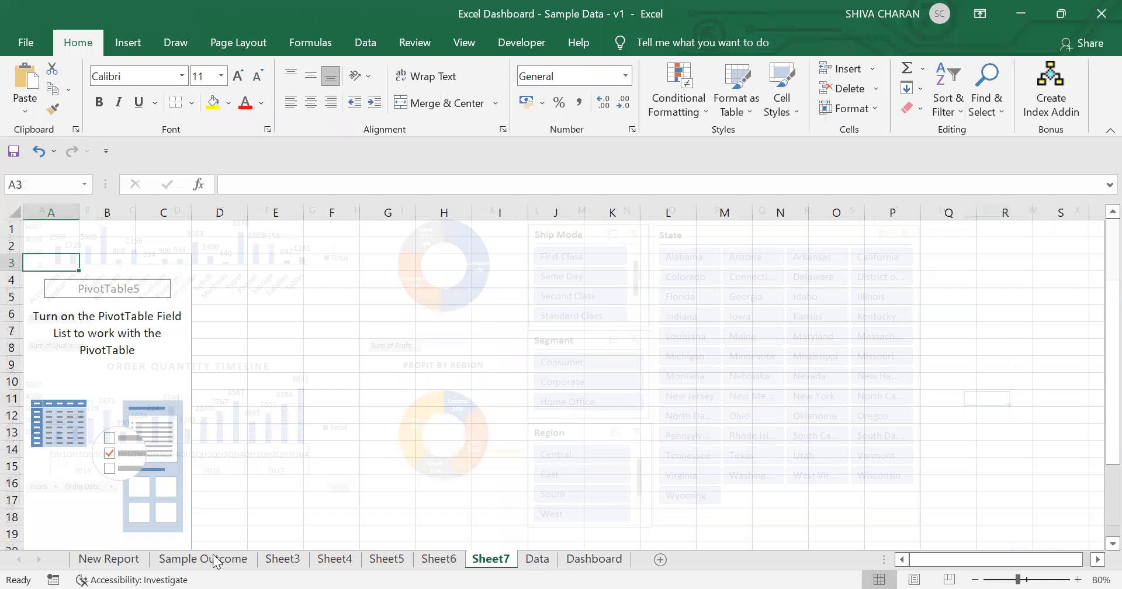
click(216, 560)
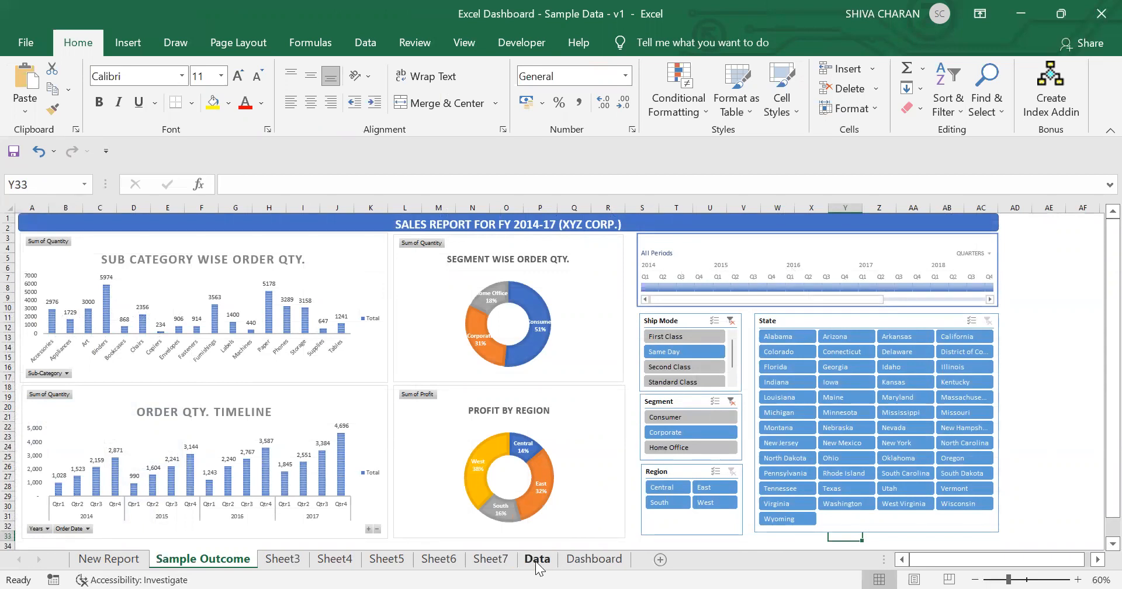
click(491, 559)
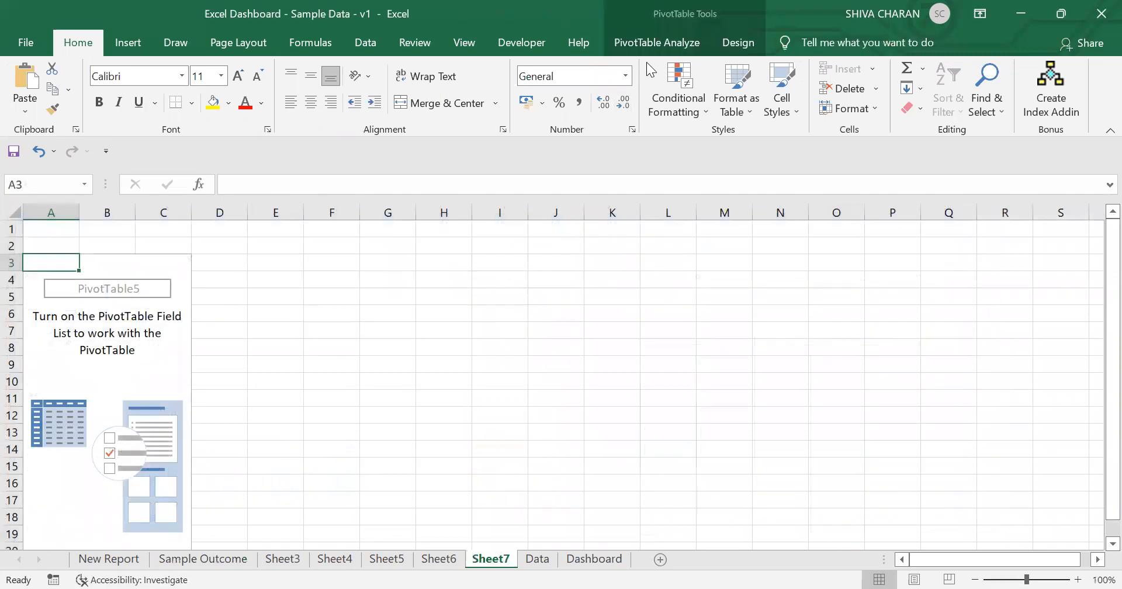
click(650, 44)
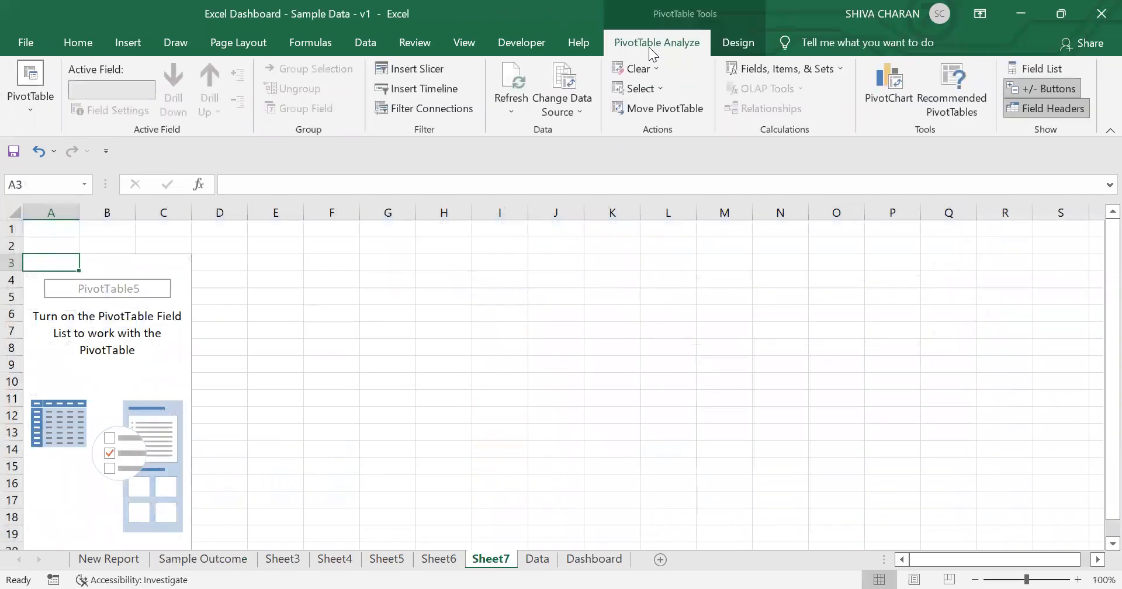
Step: Create a new pivot table from the Data sheet's table on a new worksheet
click(537, 559)
click(129, 46)
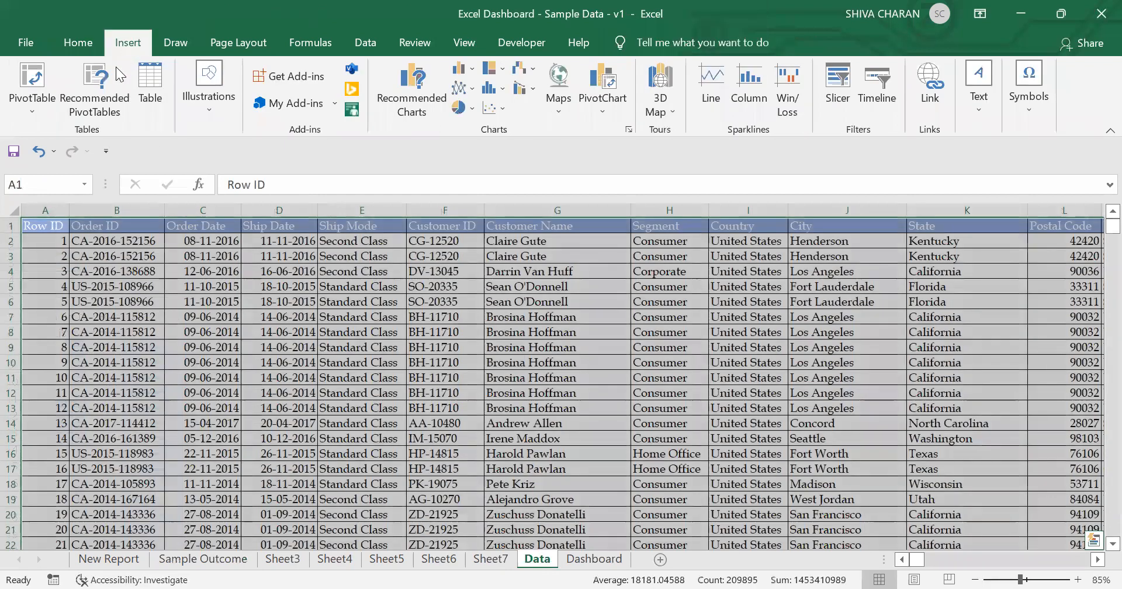
click(31, 82)
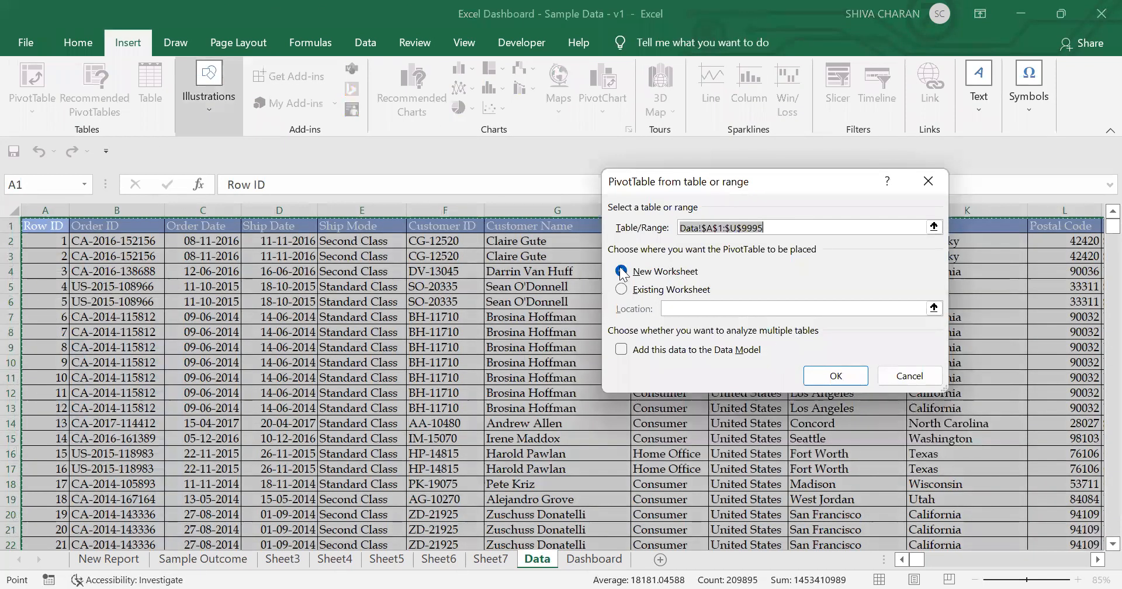
click(848, 379)
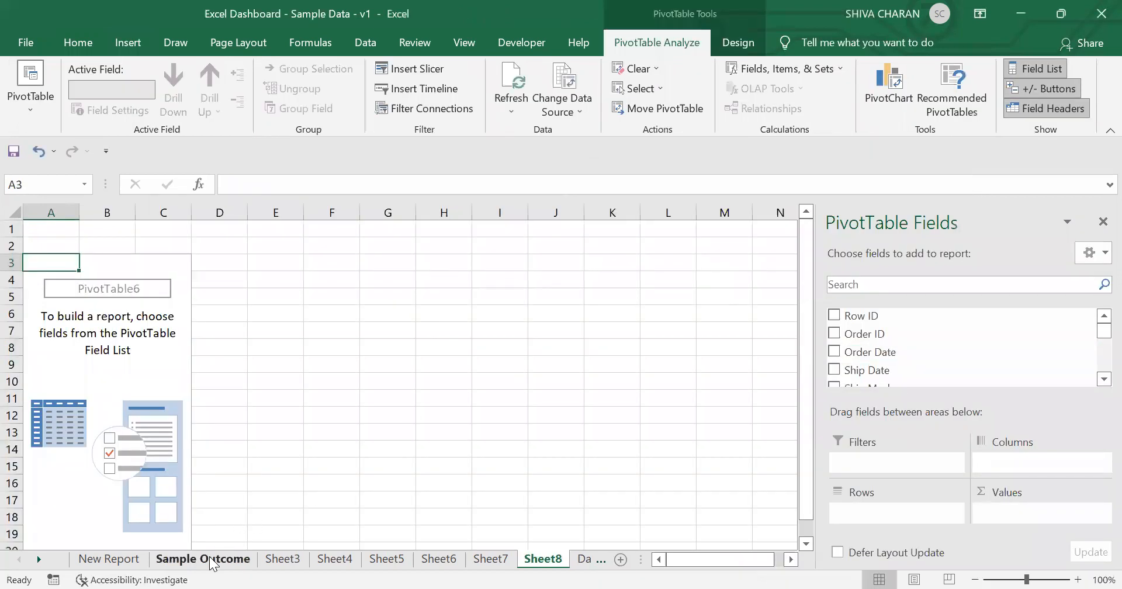
Step: Insert an Order Date timeline for the new pivot table
click(211, 559)
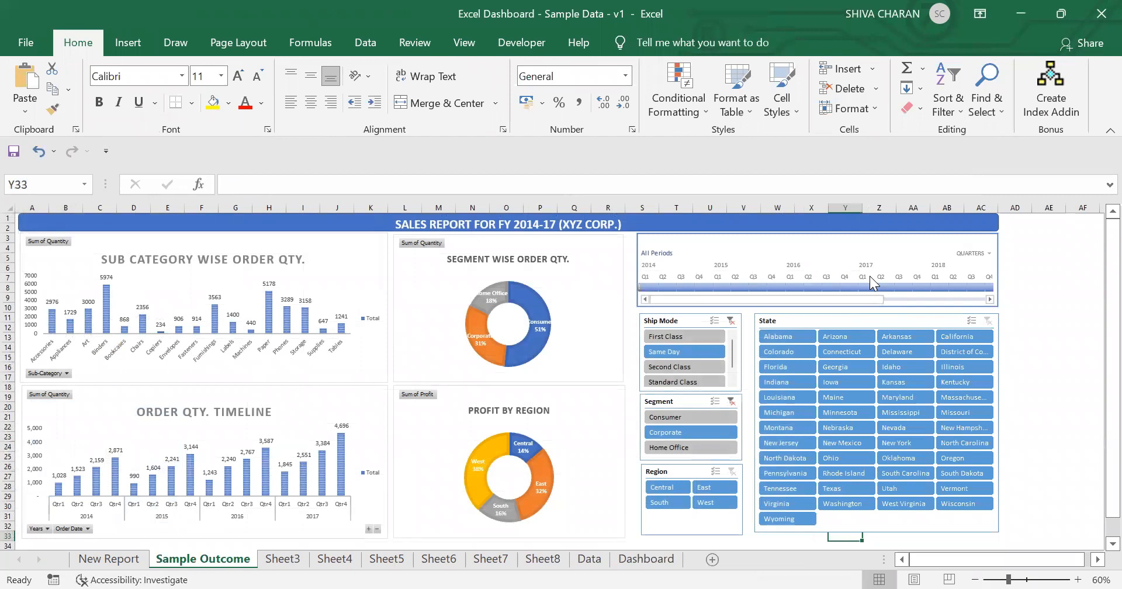
click(545, 560)
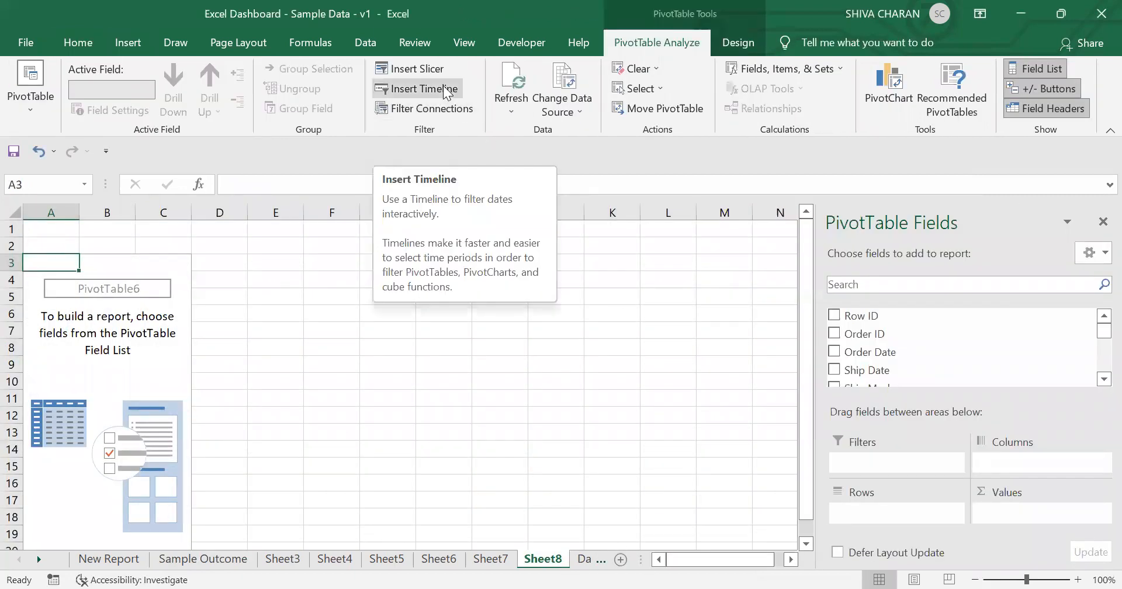
click(691, 201)
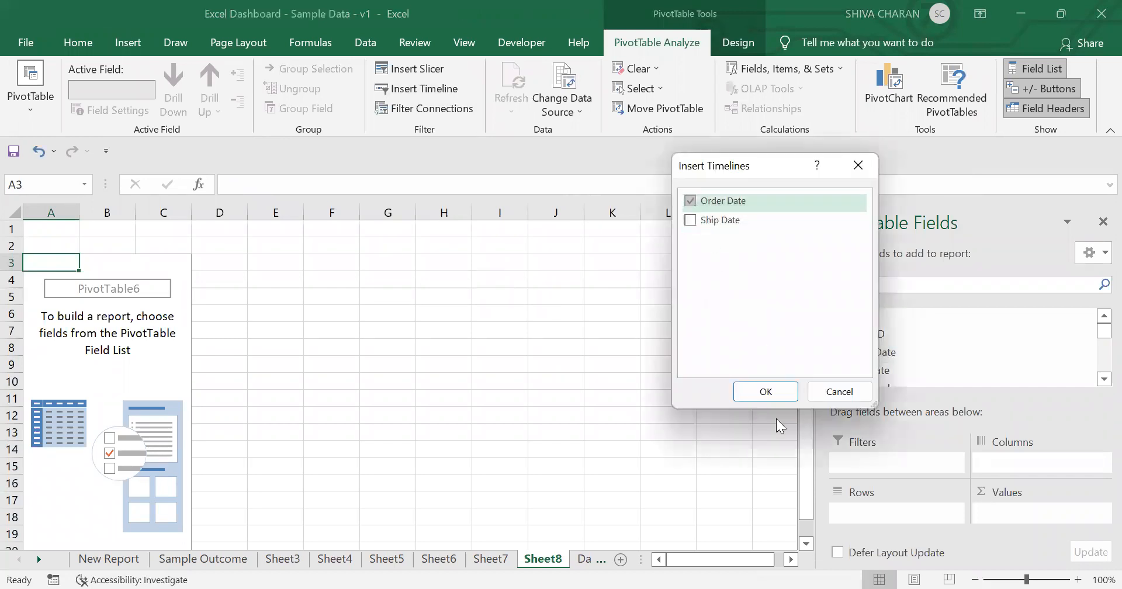
click(768, 395)
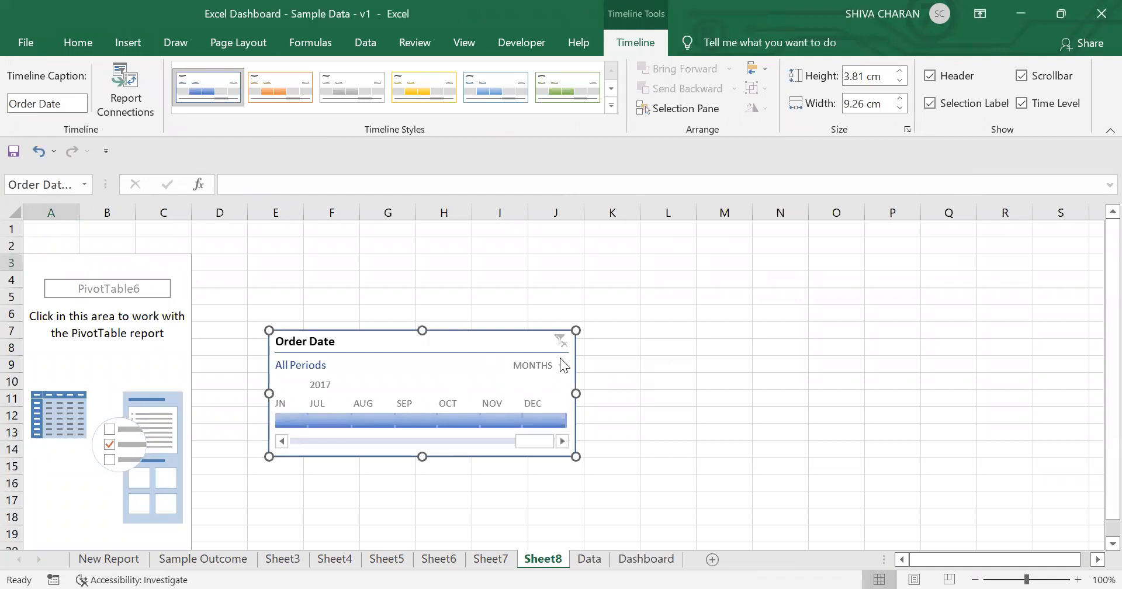
Step: Widen the timeline to about 14 cm and set its time level to Quarters
drag(577, 396, 735, 392)
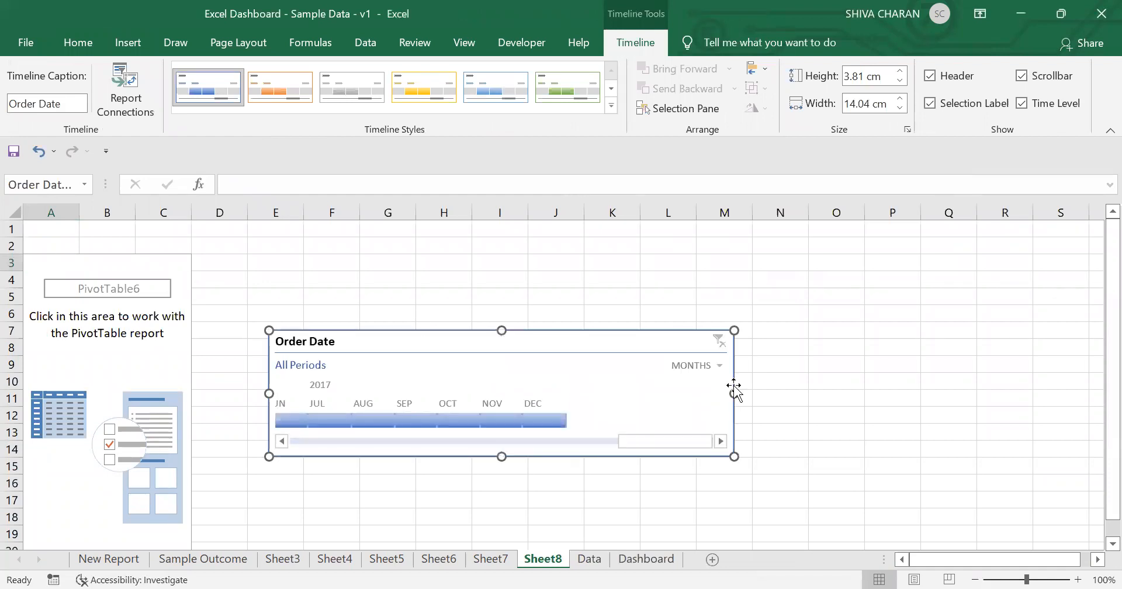
click(703, 365)
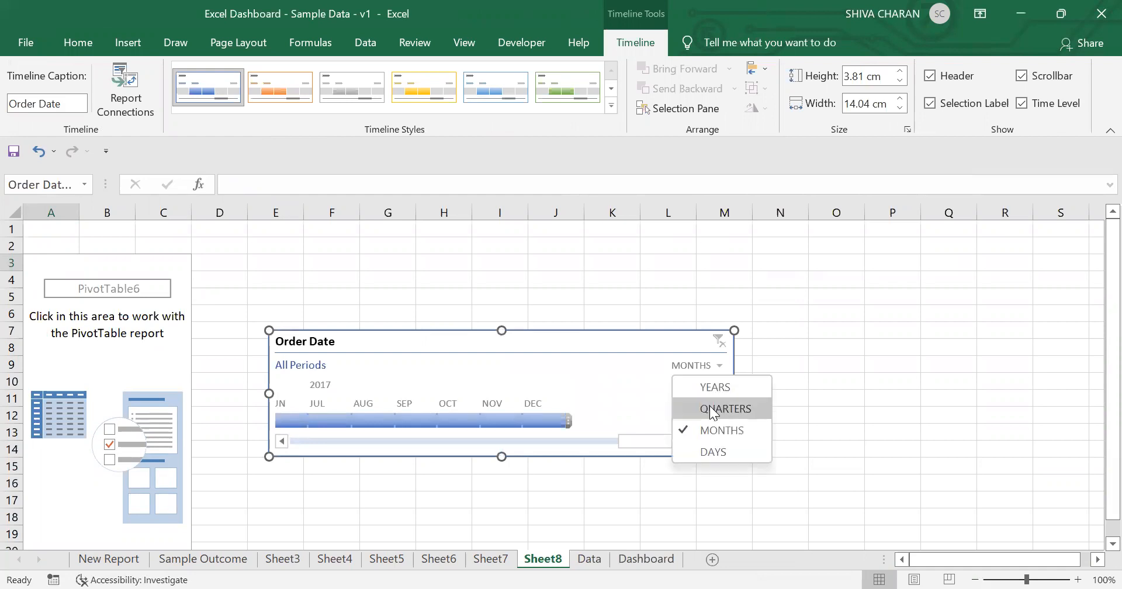
click(709, 406)
click(691, 367)
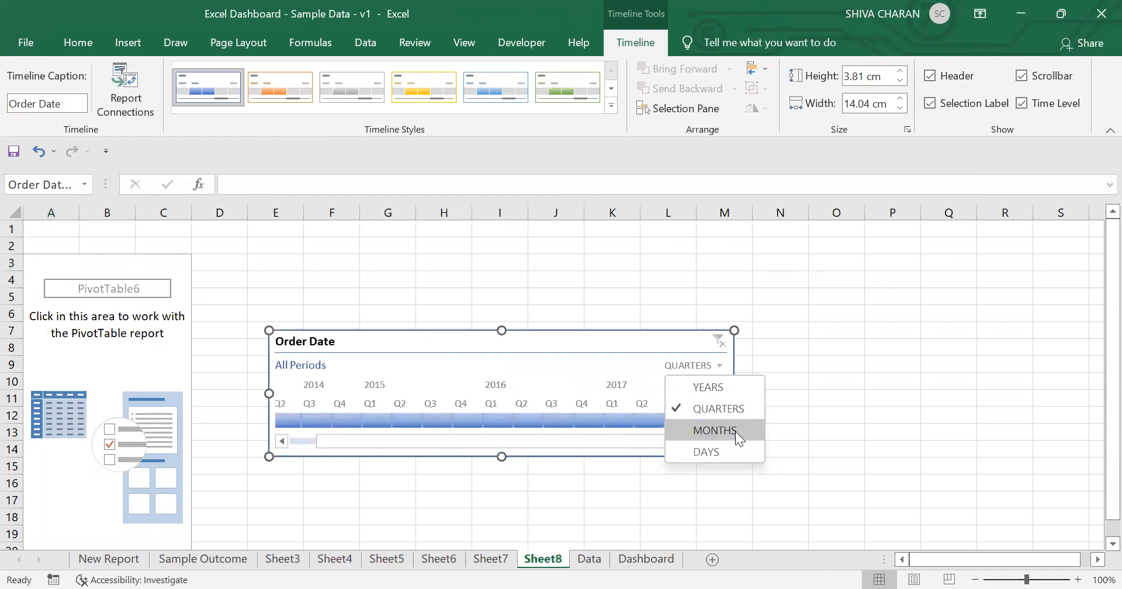
click(708, 386)
click(698, 367)
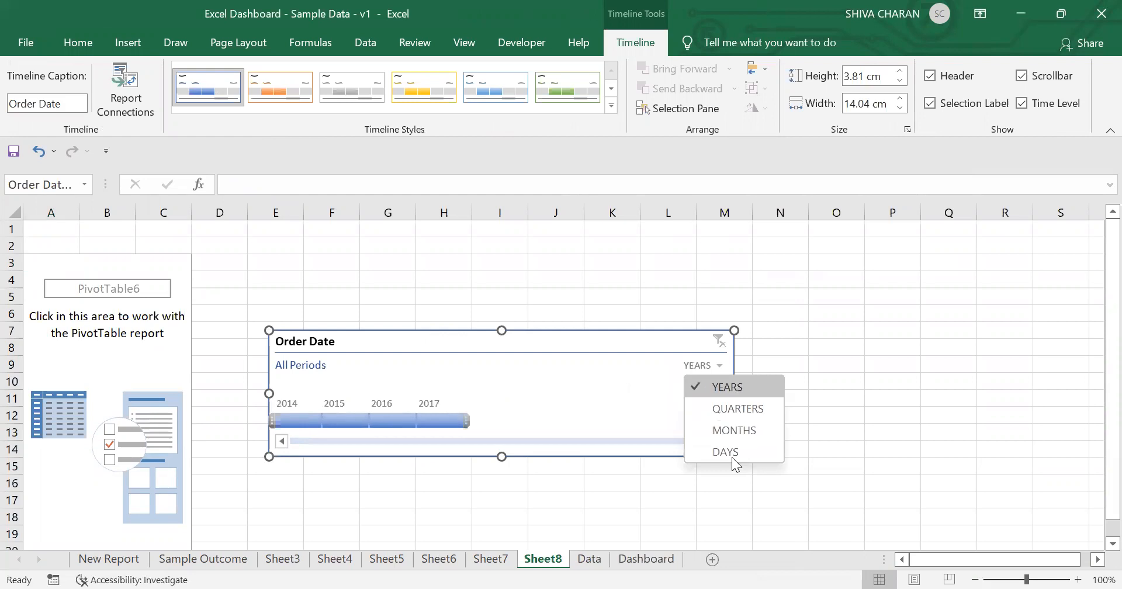
click(707, 452)
click(699, 367)
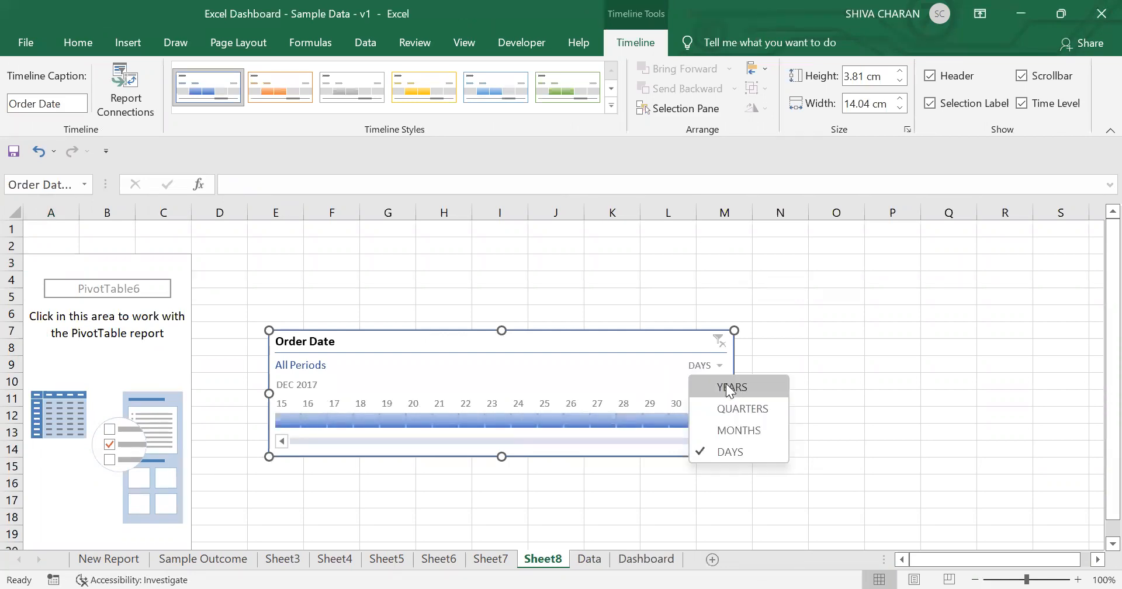
click(729, 390)
click(705, 365)
Step: Move the Order Date timeline to the Dashboard sheet above the slicers
click(499, 344)
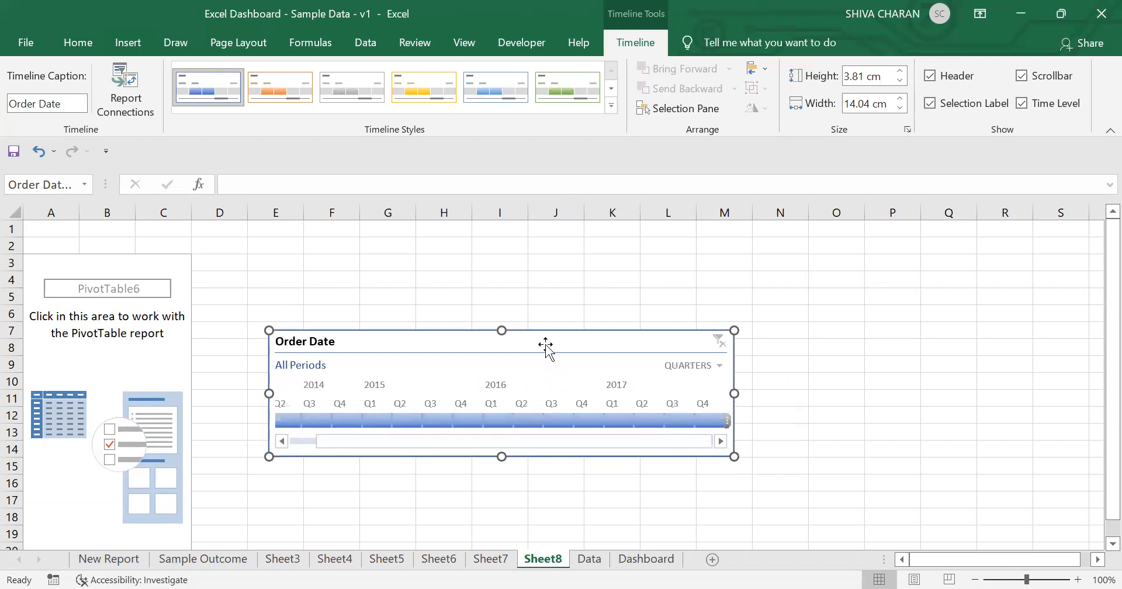
key(Delete)
click(576, 561)
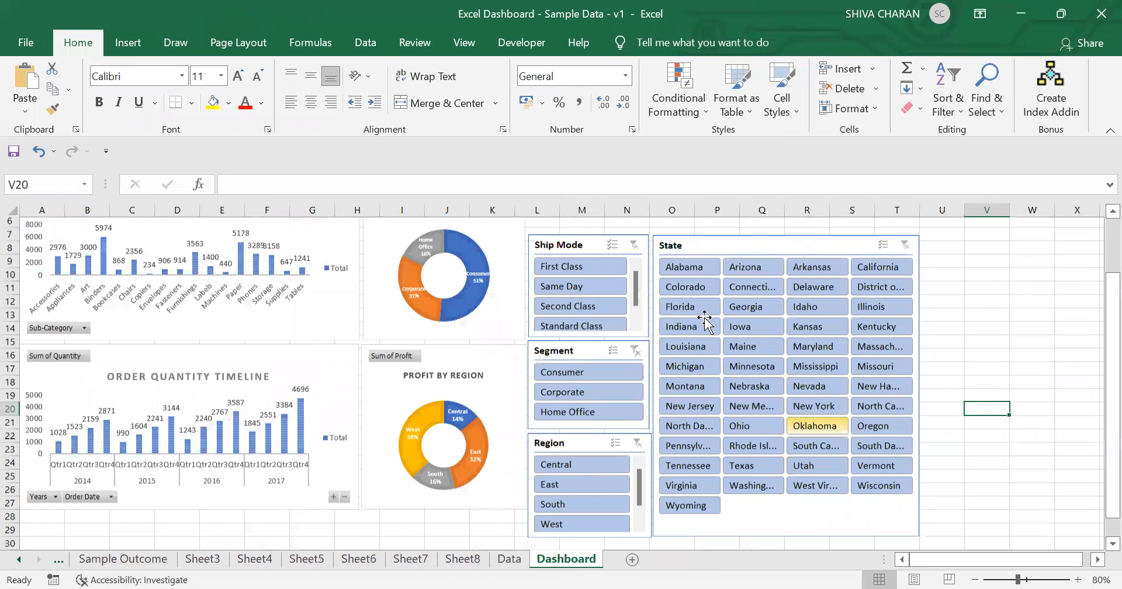
click(569, 251)
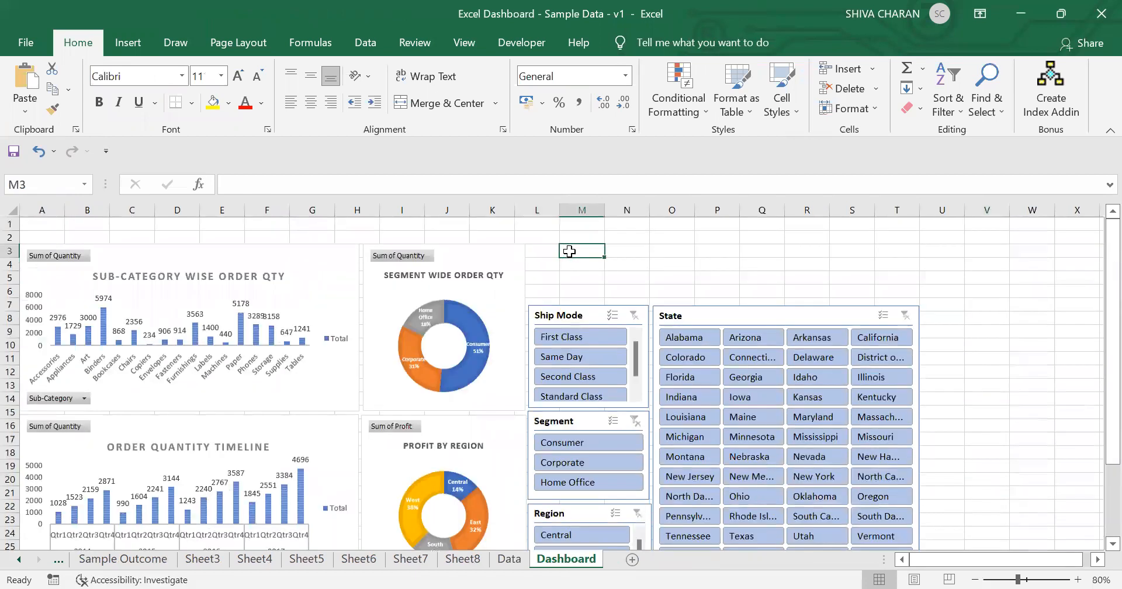
key(ctrl+v)
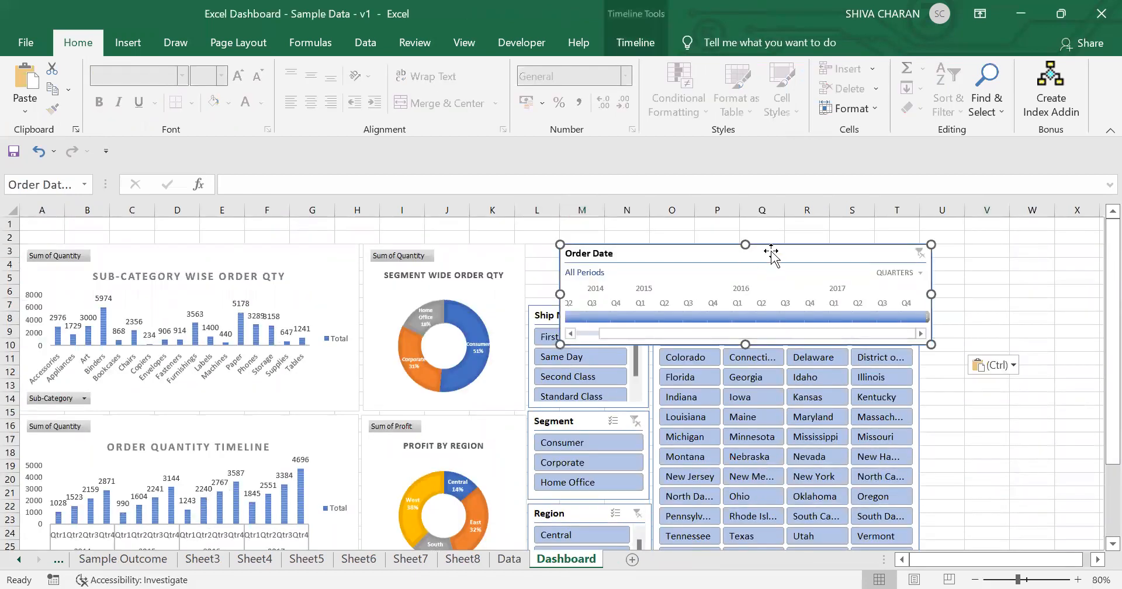
Step: Align the timeline above the Ship Mode slicer and stretch it to the State slicer's right edge
drag(763, 255, 739, 254)
click(988, 290)
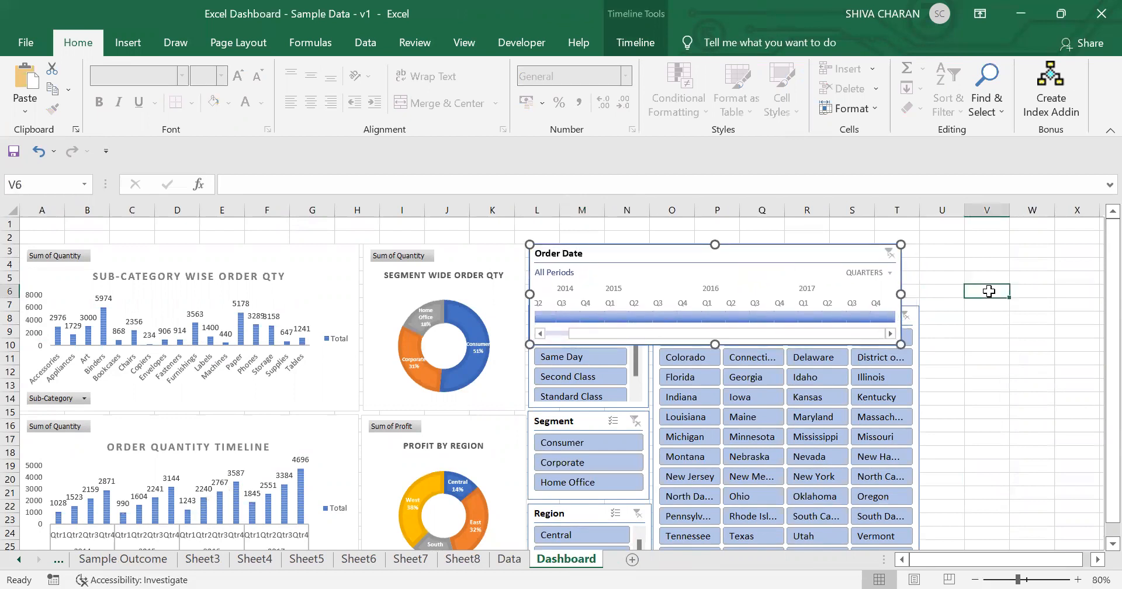
click(822, 257)
drag(901, 294, 919, 293)
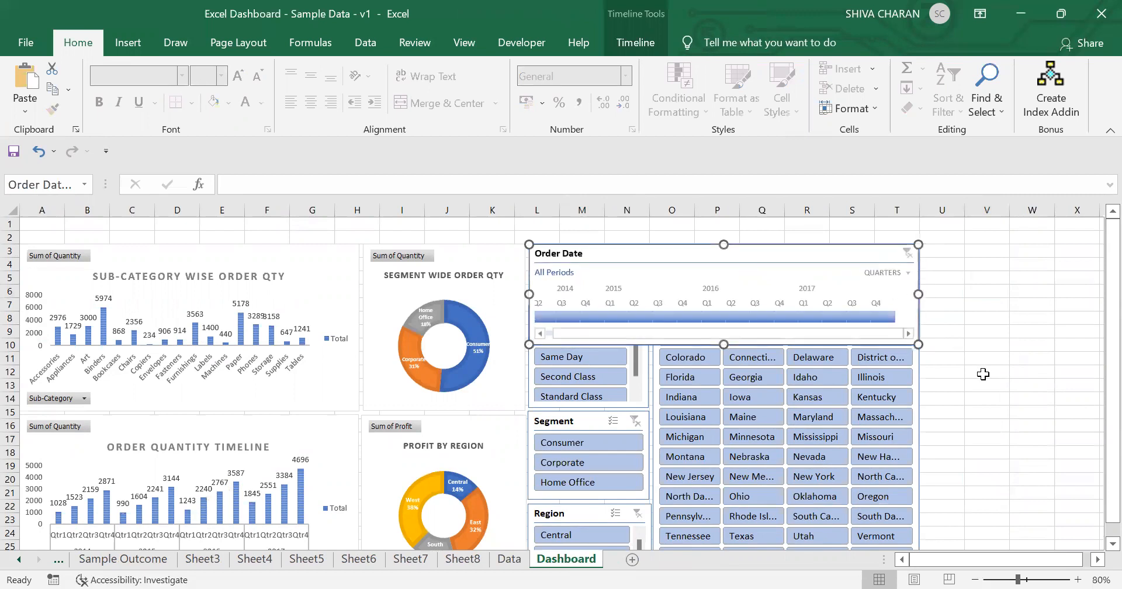
click(986, 371)
scroll(890, 371, down, 2)
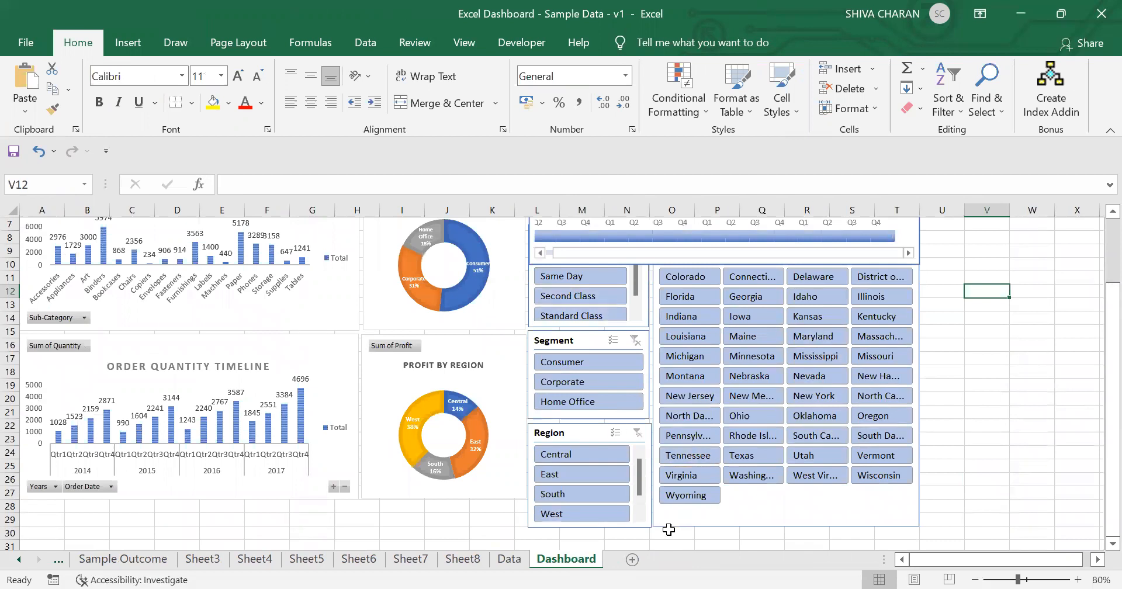
Step: Select the Ship Mode, Segment, Region and State slicers together and nudge them down slightly below the timeline
click(723, 522)
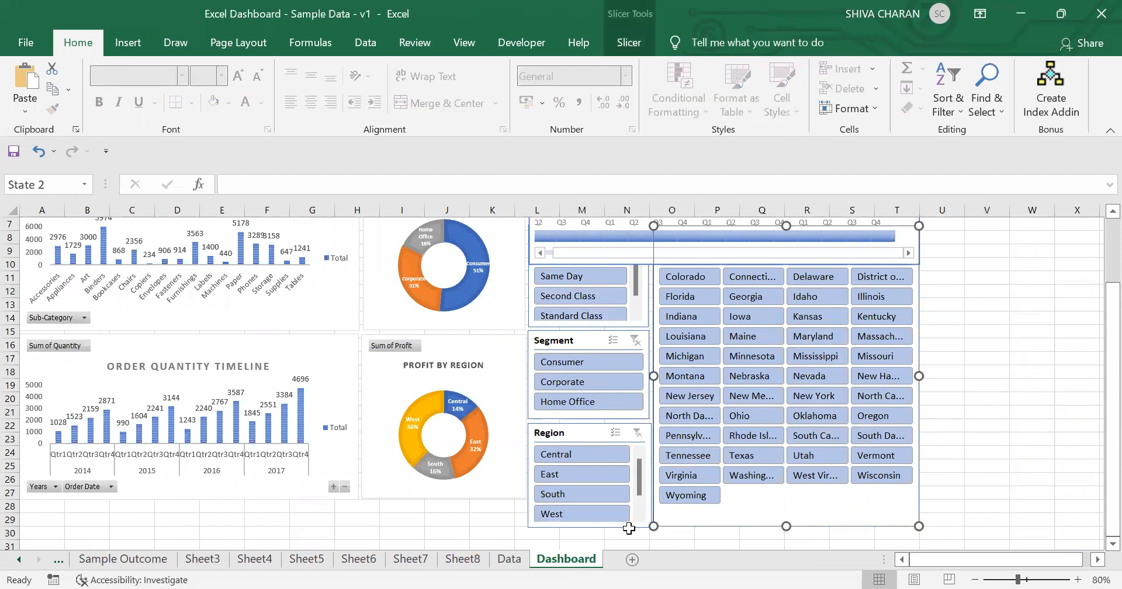
mouse_move(628, 528)
mouse_down()
mouse_move(731, 517)
mouse_move(626, 526)
mouse_up()
ctrl+click(626, 525)
ctrl+click(631, 411)
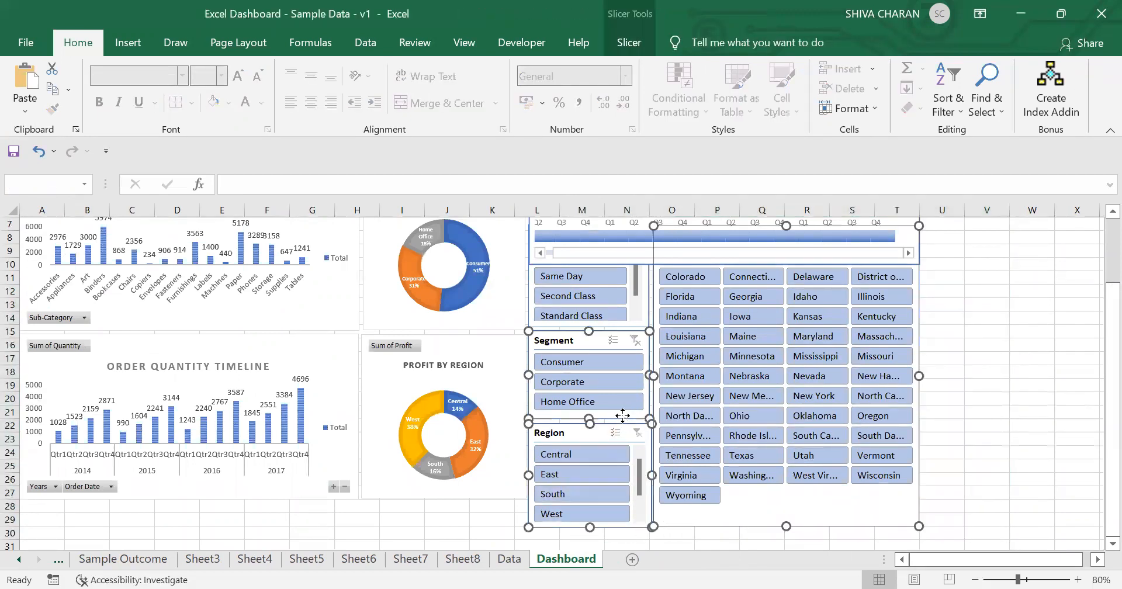
ctrl+click(630, 326)
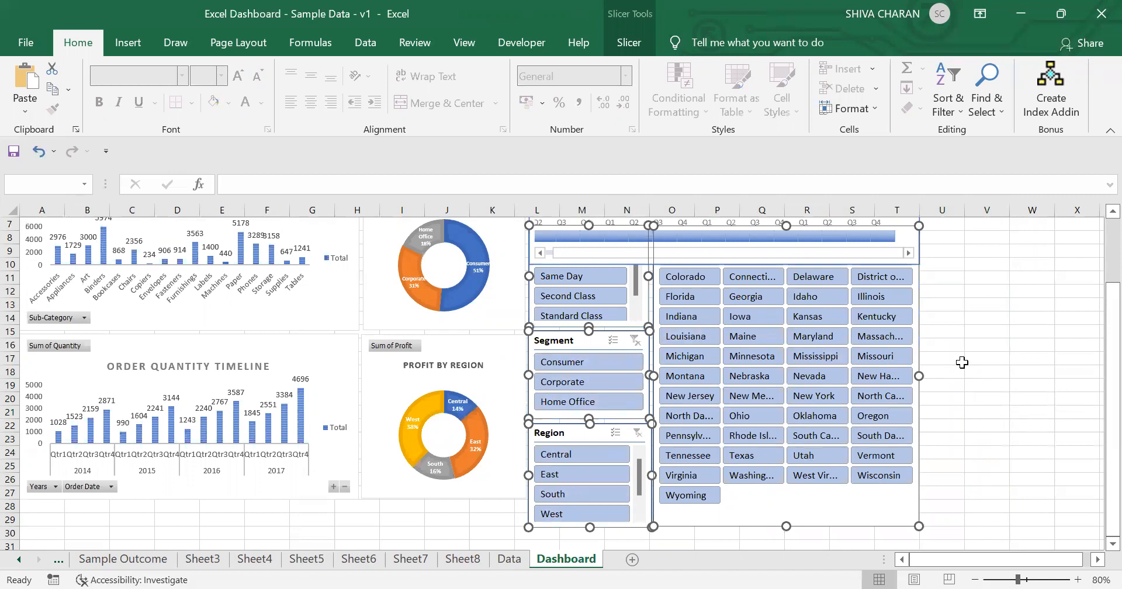
key(Down)
key(Down)
key(Down)
key(Down)
key(Down)
key(Down)
key(Down)
key(Down)
key(Down)
key(Down)
key(Down)
key(Down)
key(Down)
key(Down)
key(Down)
key(Down)
key(Down)
key(Down)
key(Down)
key(Down)
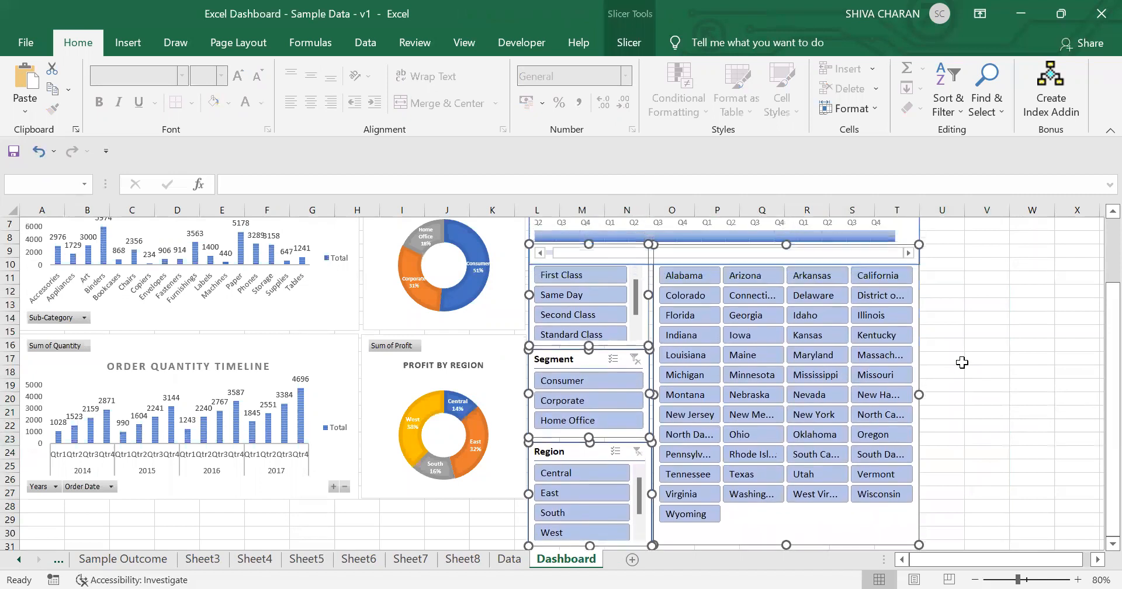
key(Up)
key(Up)
key(Up)
key(Up)
key(Up)
key(Up)
key(Up)
key(Up)
key(Up)
key(Up)
key(Up)
key(Up)
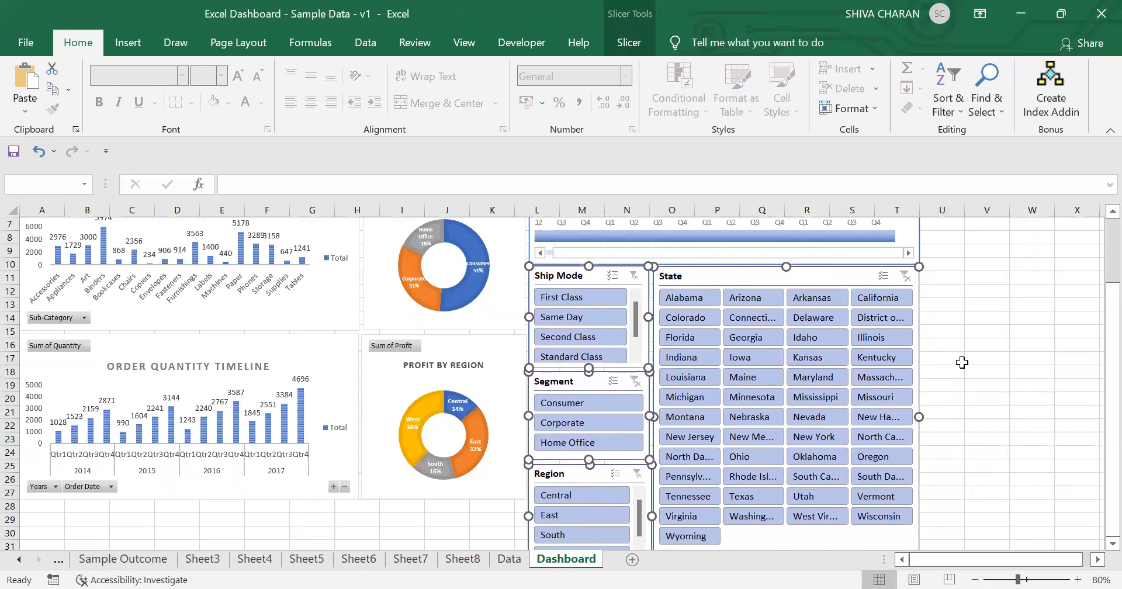
key(Down)
key(Down)
key(Down)
click(961, 362)
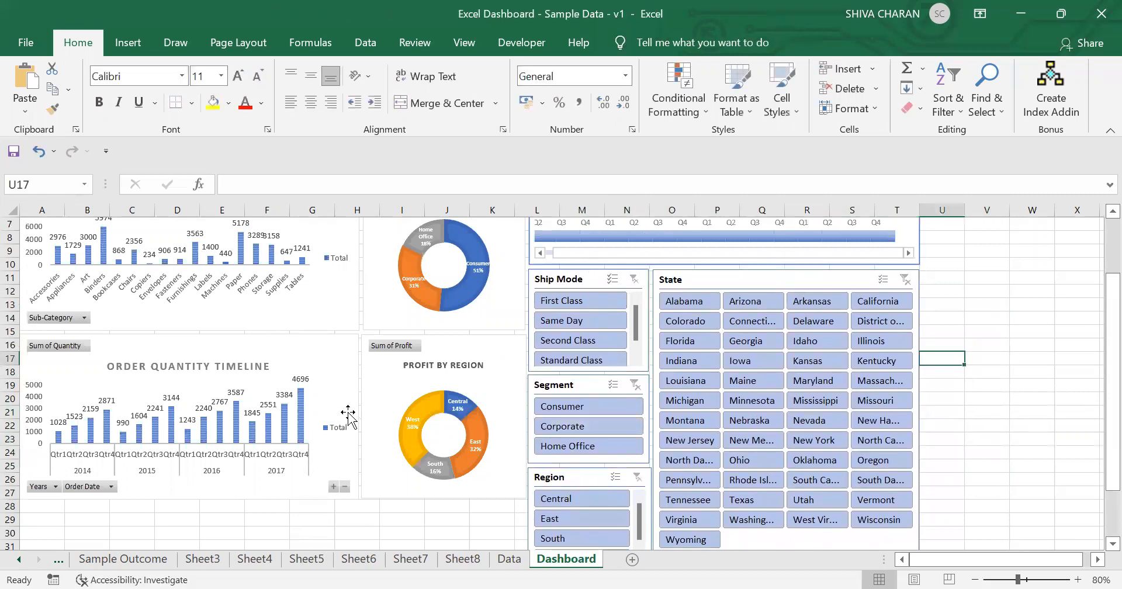
Step: Move the Order Quantity Timeline and Profit by Region charts down and stretch both taller to line up with the slicers
scroll(348, 416, up, 2)
scroll(351, 425, down, 2)
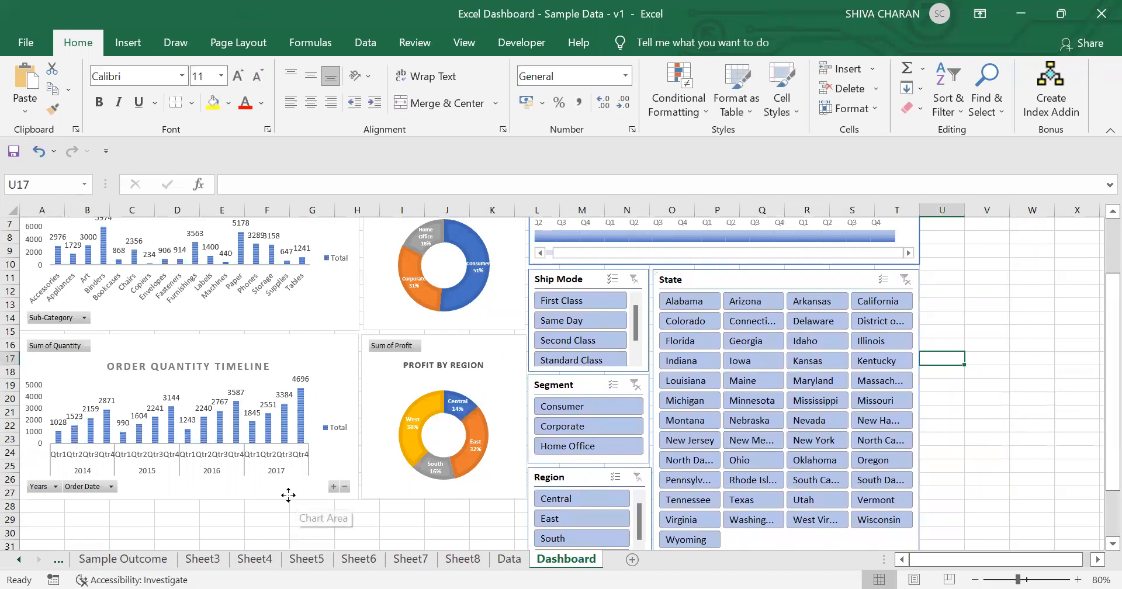
click(288, 495)
ctrl+click(429, 494)
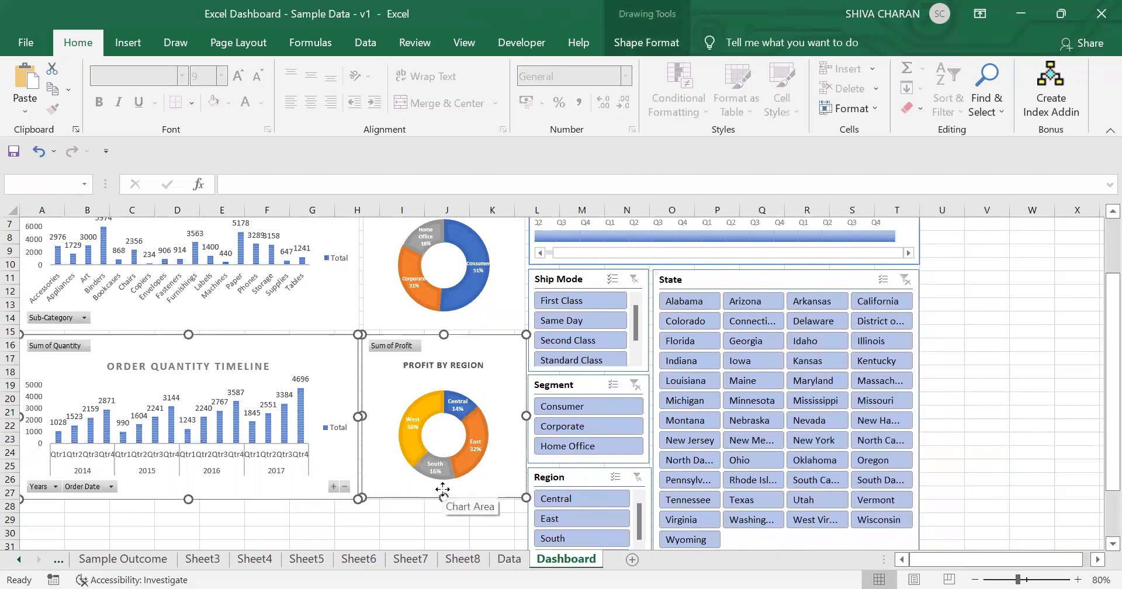
mouse_move(443, 498)
mouse_down()
mouse_move(443, 467)
mouse_move(443, 498)
mouse_up()
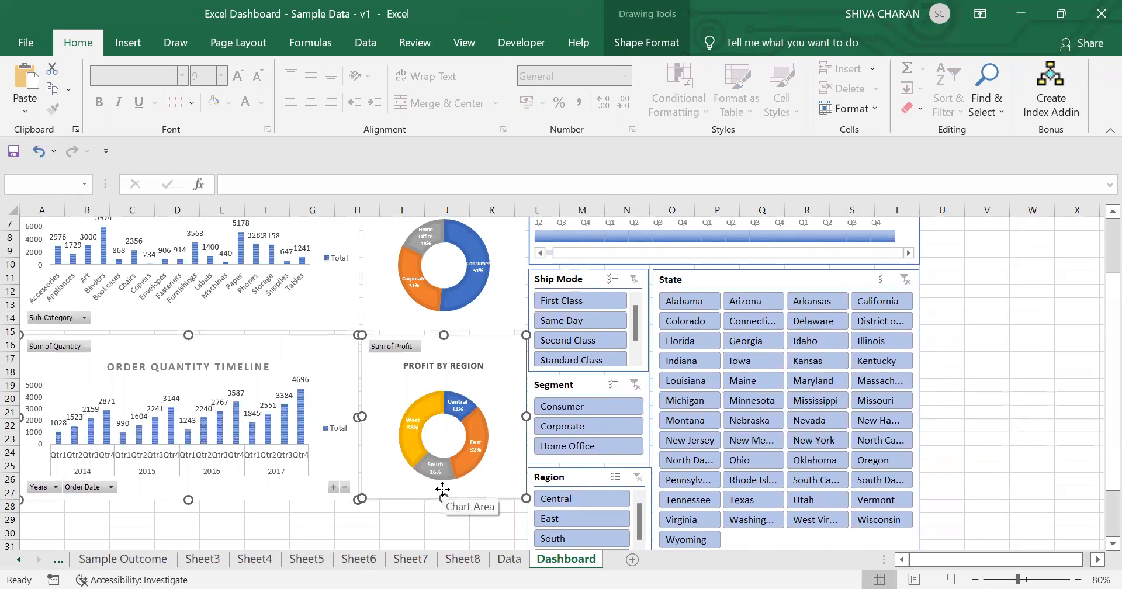
key(Down)
key(Down)
key(Down)
key(Down)
key(Down)
key(Down)
key(Down)
key(Down)
key(Down)
key(Down)
key(Down)
key(Down)
key(Down)
key(Down)
key(Down)
key(Down)
key(Down)
key(Down)
key(Down)
key(Down)
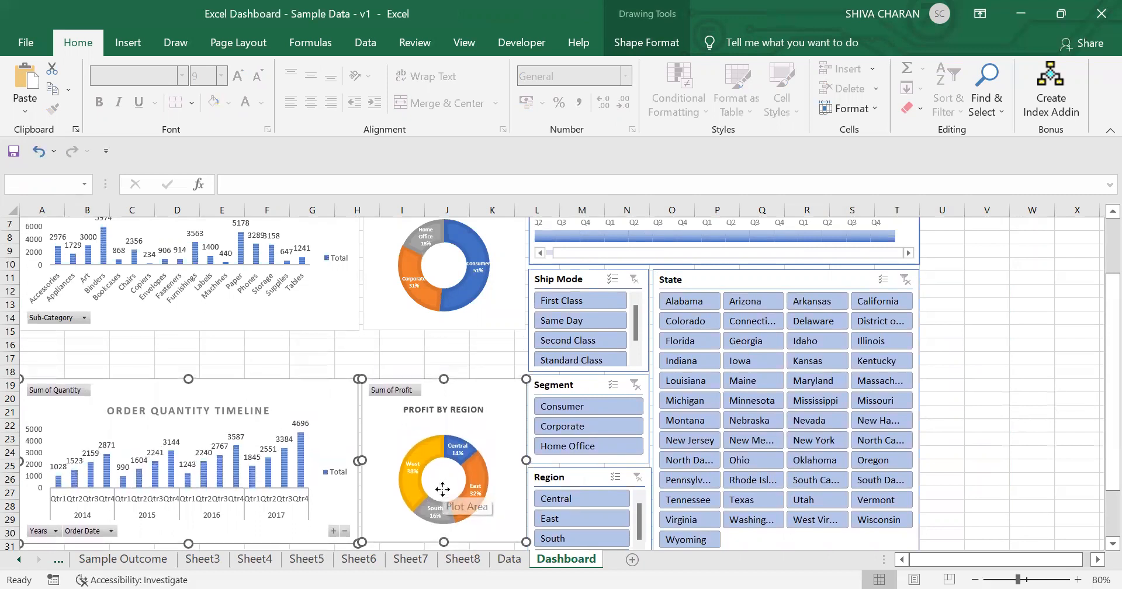
scroll(443, 489, down, 3)
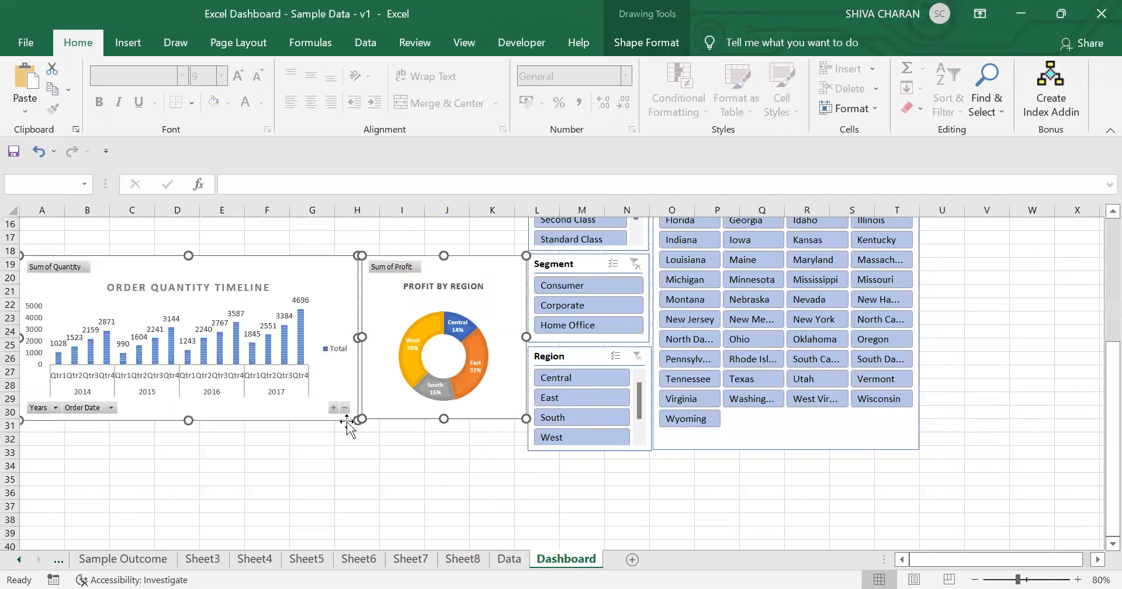
drag(192, 420, 210, 452)
click(691, 513)
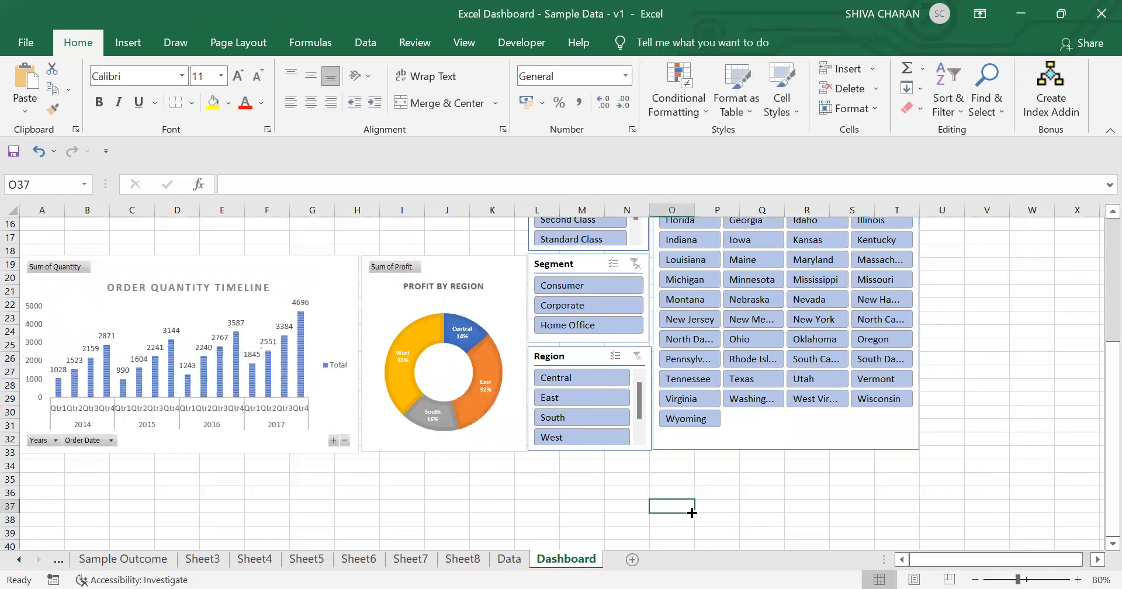
Step: Select the Sub-Category and Segment charts together and stretch them taller to fill the gap above the lower charts
scroll(1072, 395, up, 4)
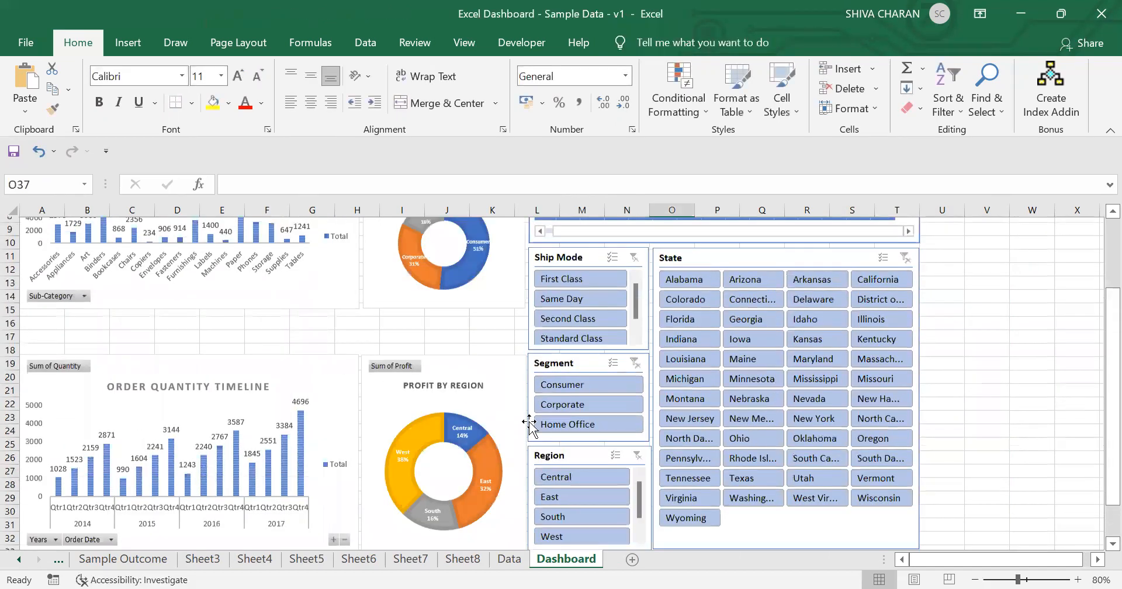
click(344, 364)
ctrl+click(365, 365)
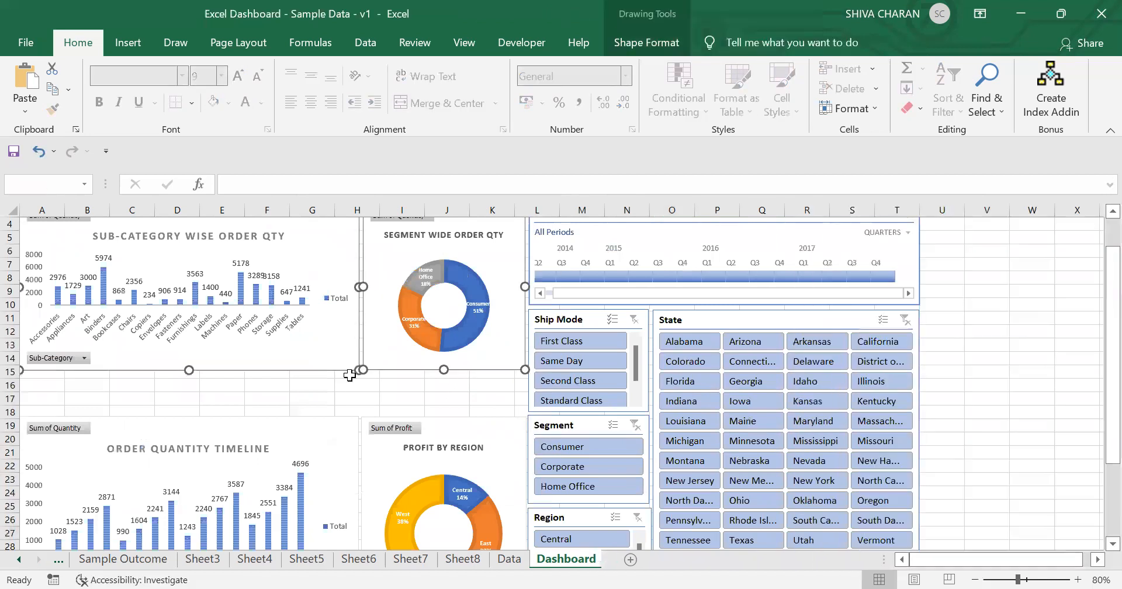
drag(188, 370, 196, 411)
click(1029, 375)
Step: Test the dashboard by filtering on the Consumer segment and Georgia state, then clear both filters
scroll(1031, 380, down, 3)
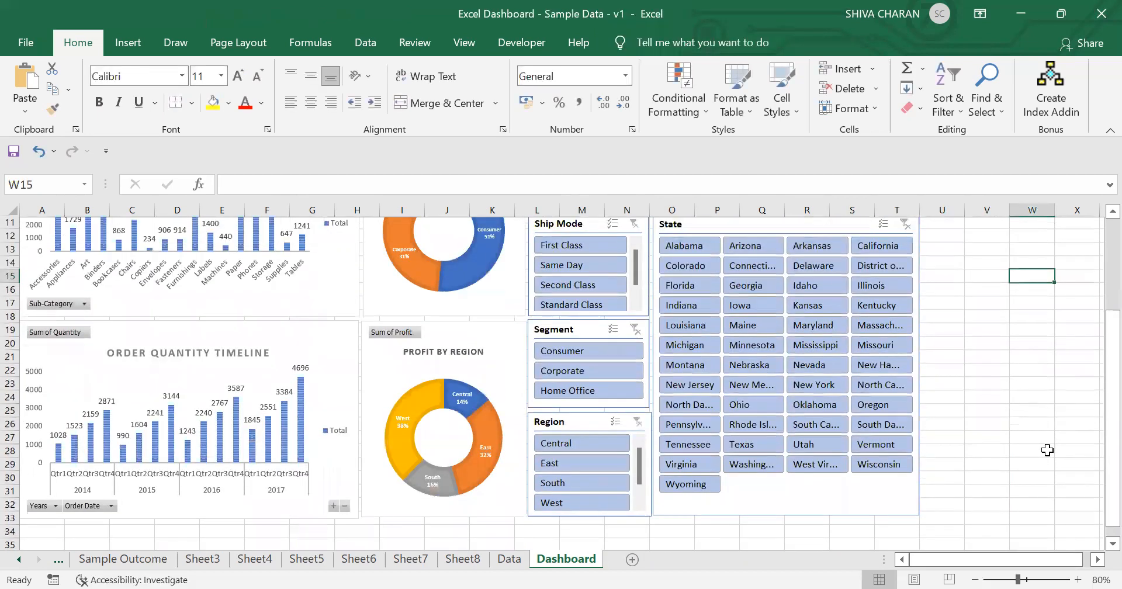
scroll(1047, 450, up, 3)
scroll(1049, 448, down, 5)
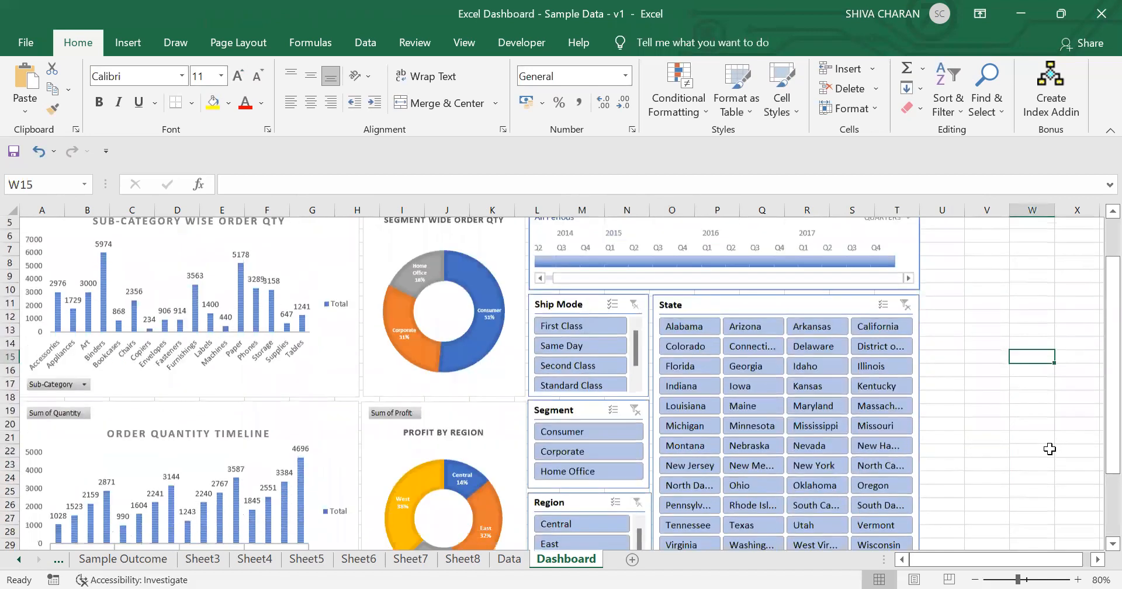
scroll(1049, 448, up, 5)
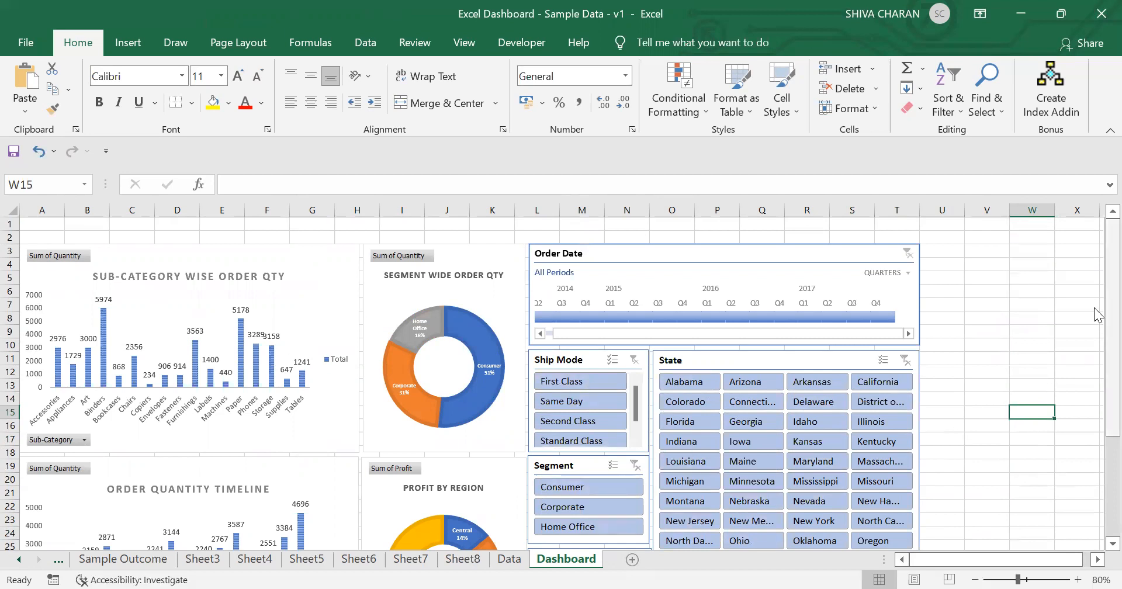
mouse_move(1096, 315)
mouse_down()
mouse_move(1095, 306)
mouse_move(1096, 323)
mouse_up()
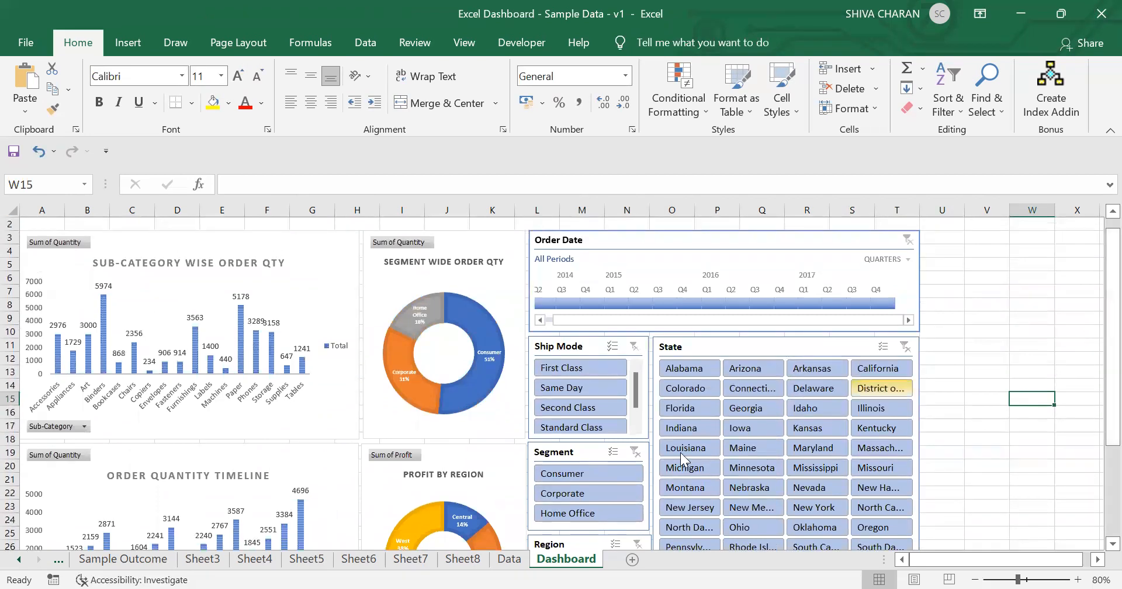
click(577, 474)
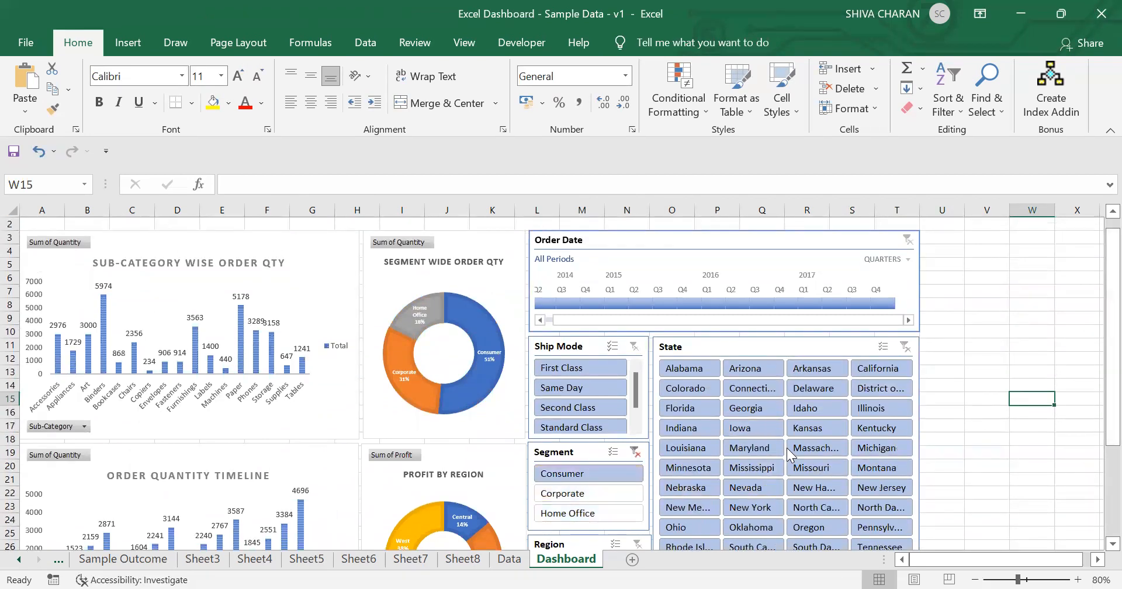
click(754, 409)
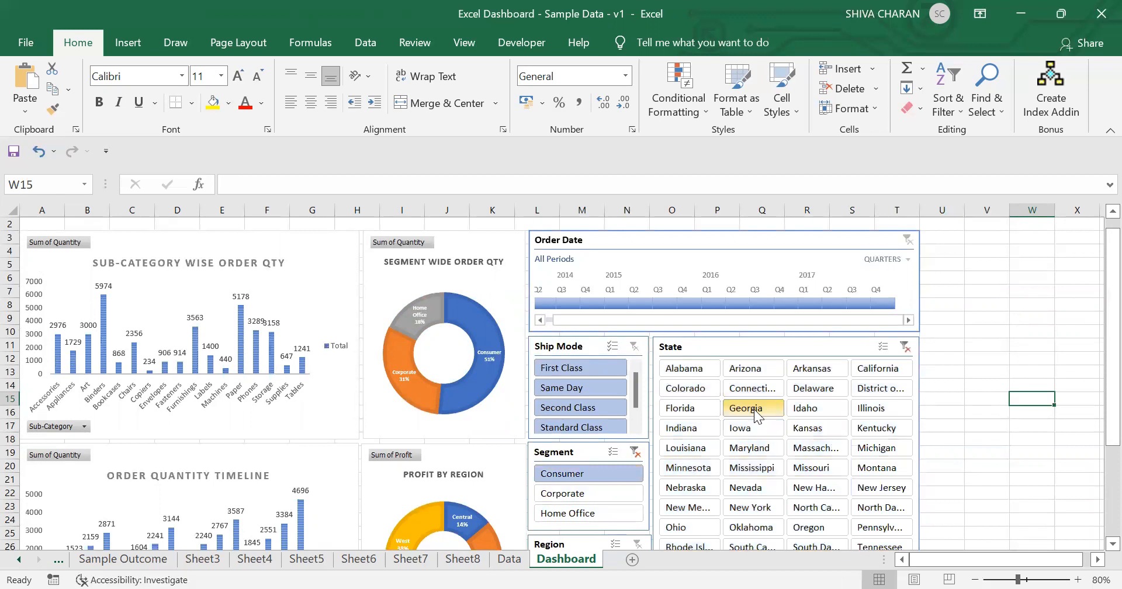
drag(1094, 339, 1095, 373)
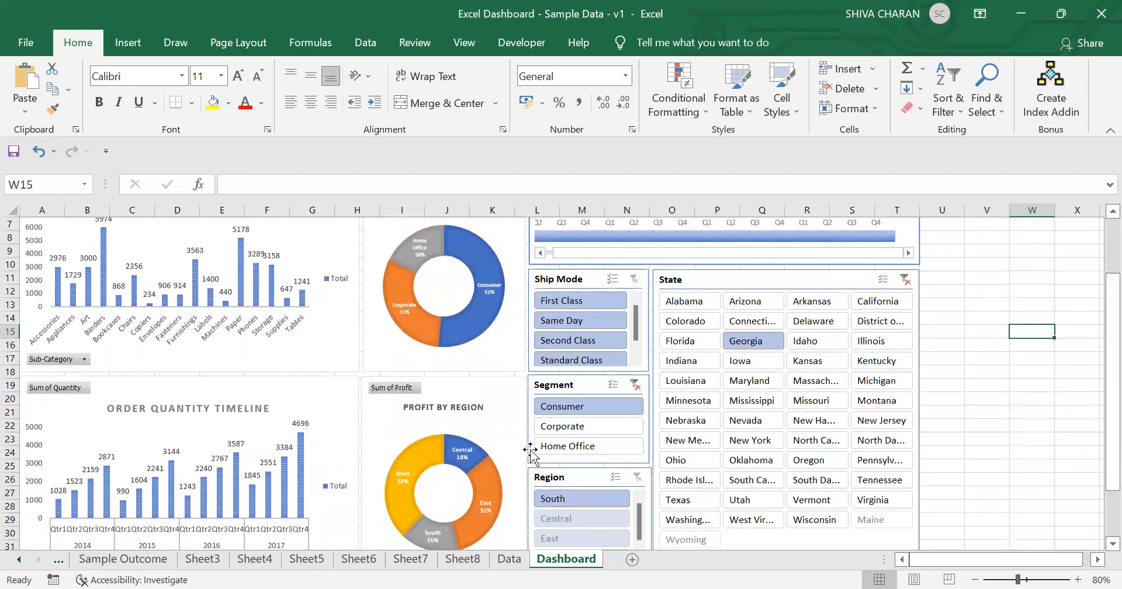
click(635, 384)
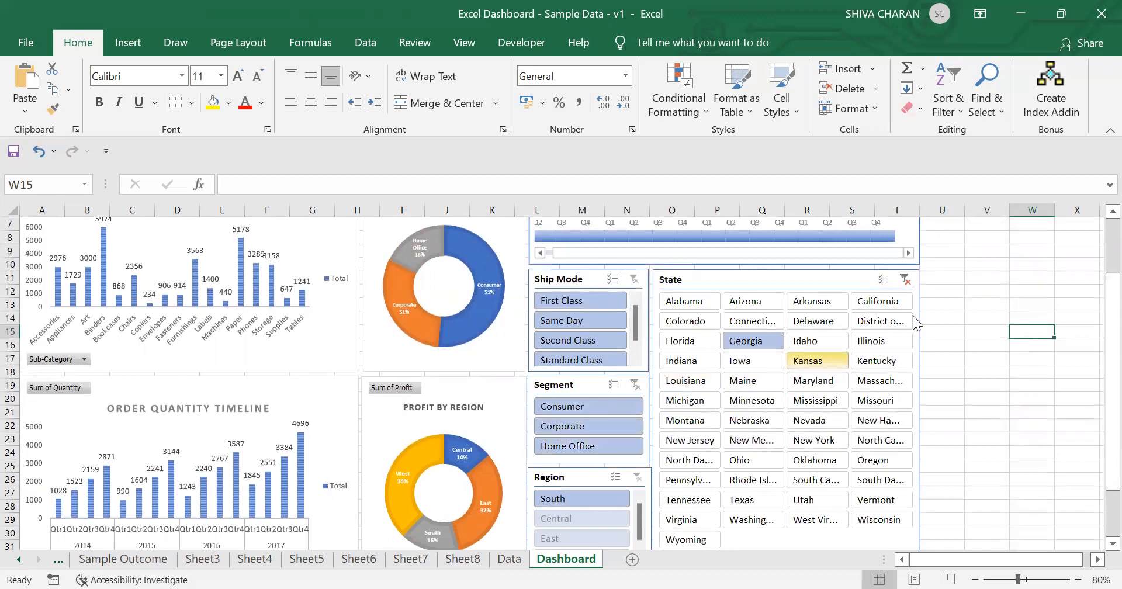
click(905, 280)
Step: Test filtering by the Same Day ship mode and Montana state, then clear those filters
click(572, 320)
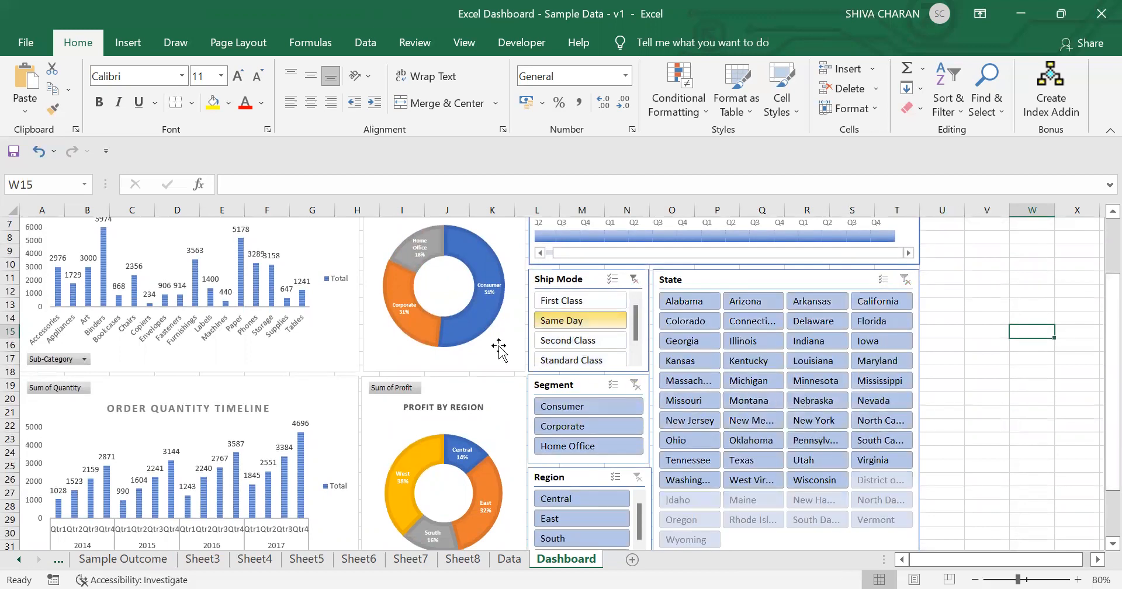
click(749, 400)
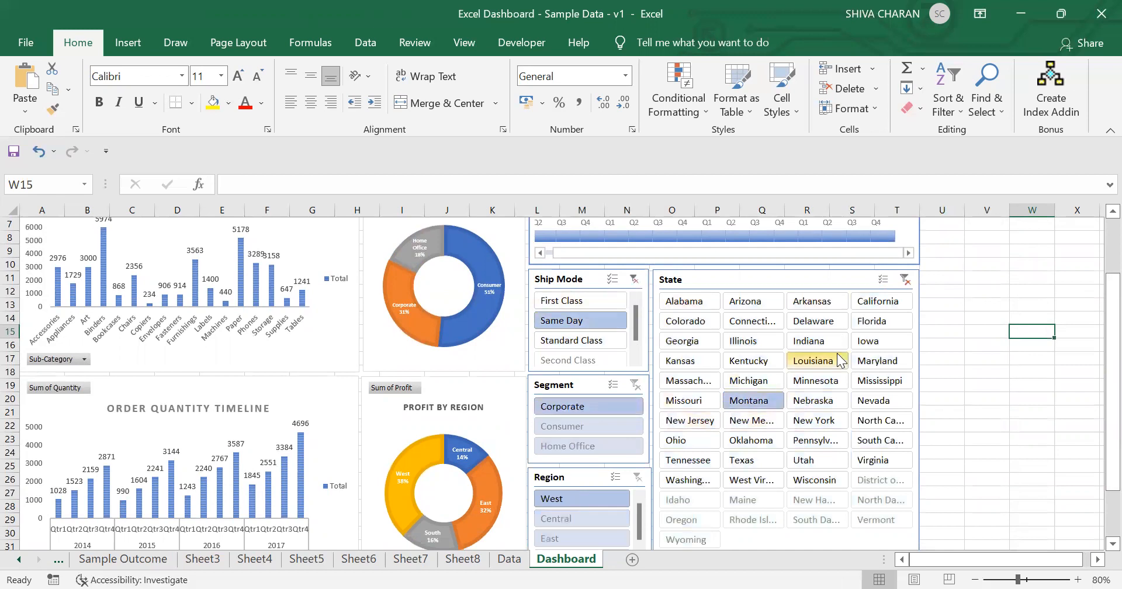
click(904, 280)
click(634, 279)
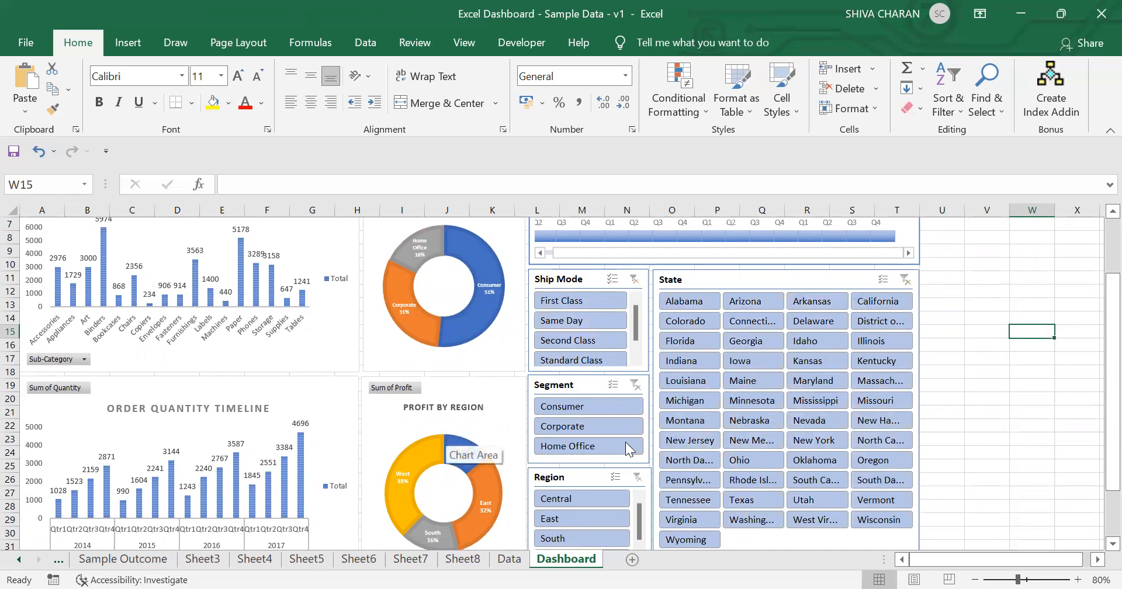
Step: Connect the Ship Mode slicer to the pivot tables on Sheet3 through Sheet8 via Report Connections
scroll(446, 431, up, 2)
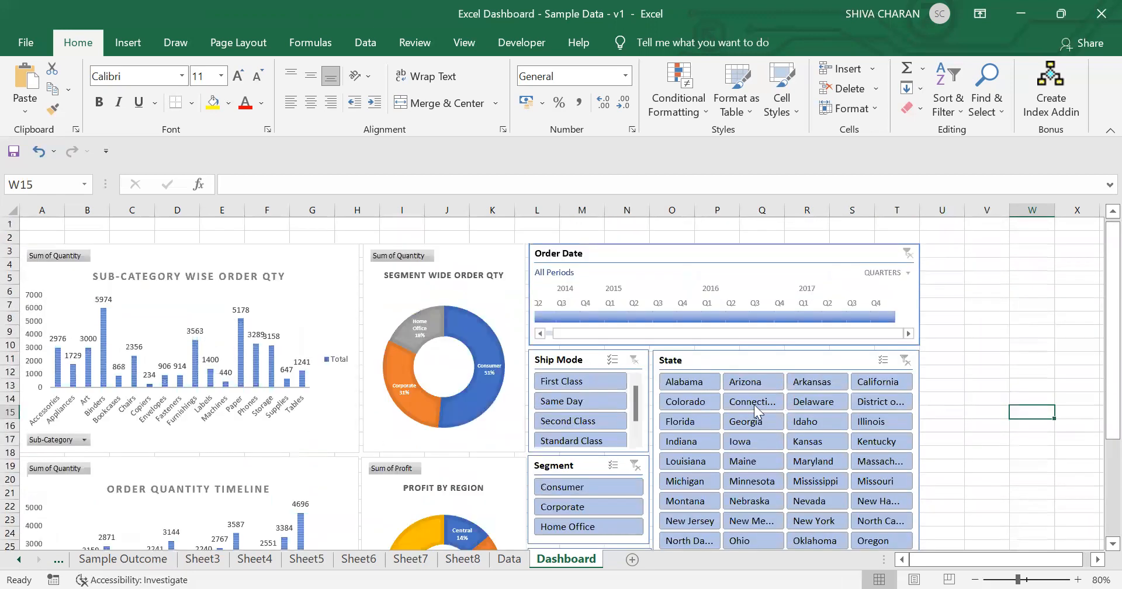
click(595, 354)
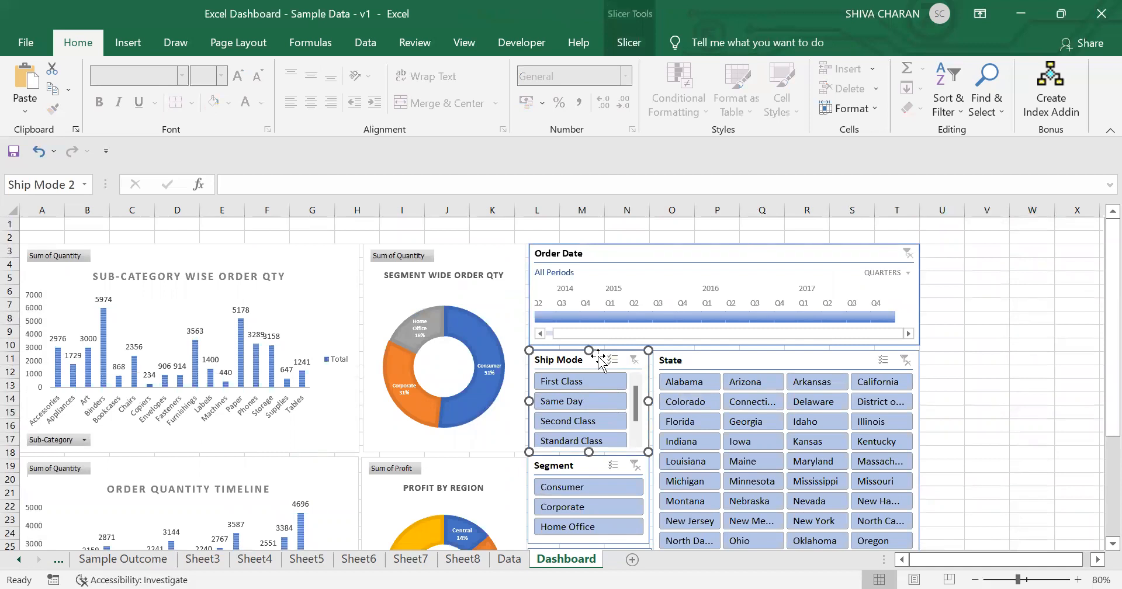
right_click(599, 359)
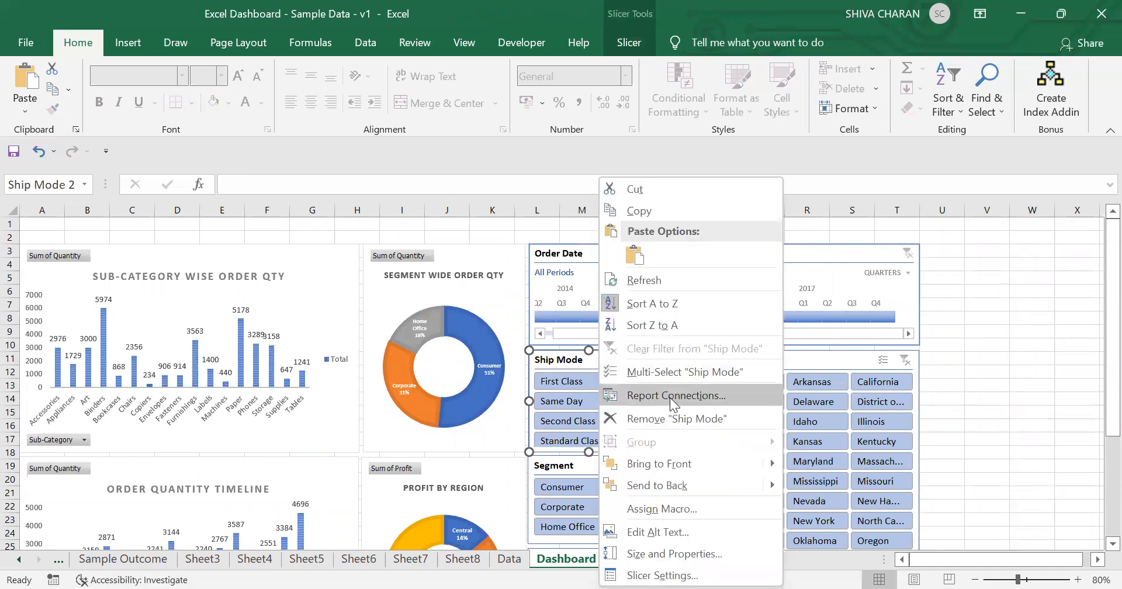
click(670, 396)
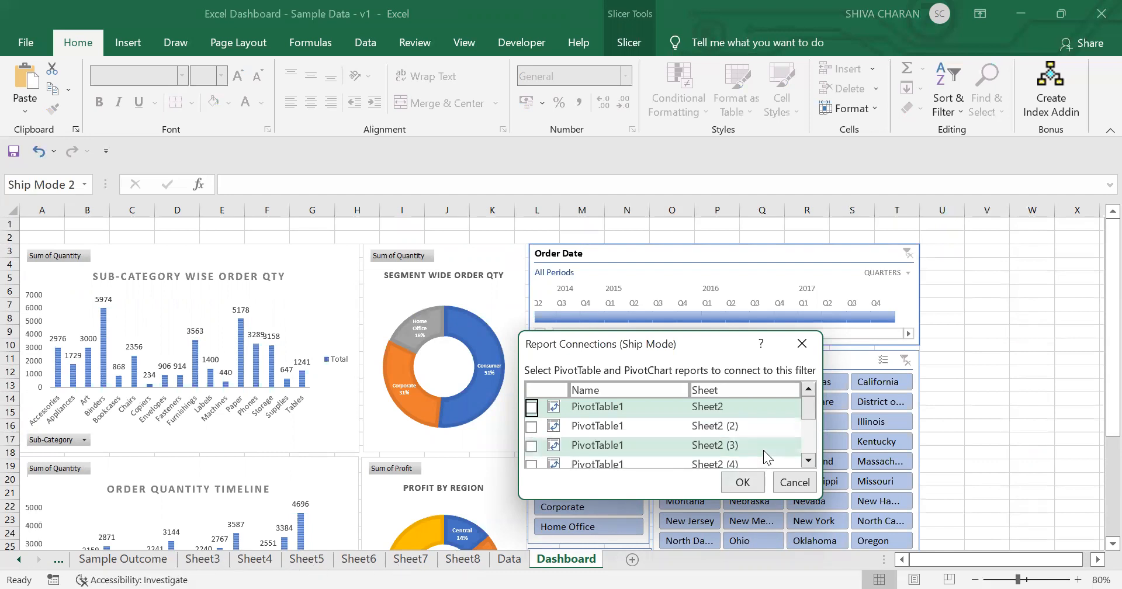
drag(809, 408, 812, 423)
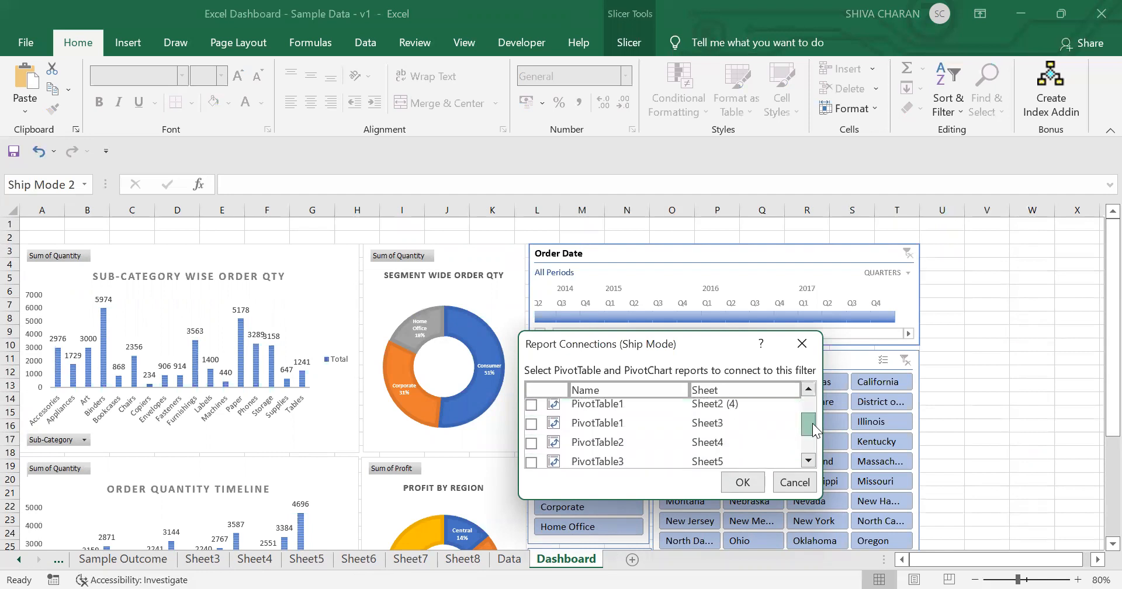
click(531, 419)
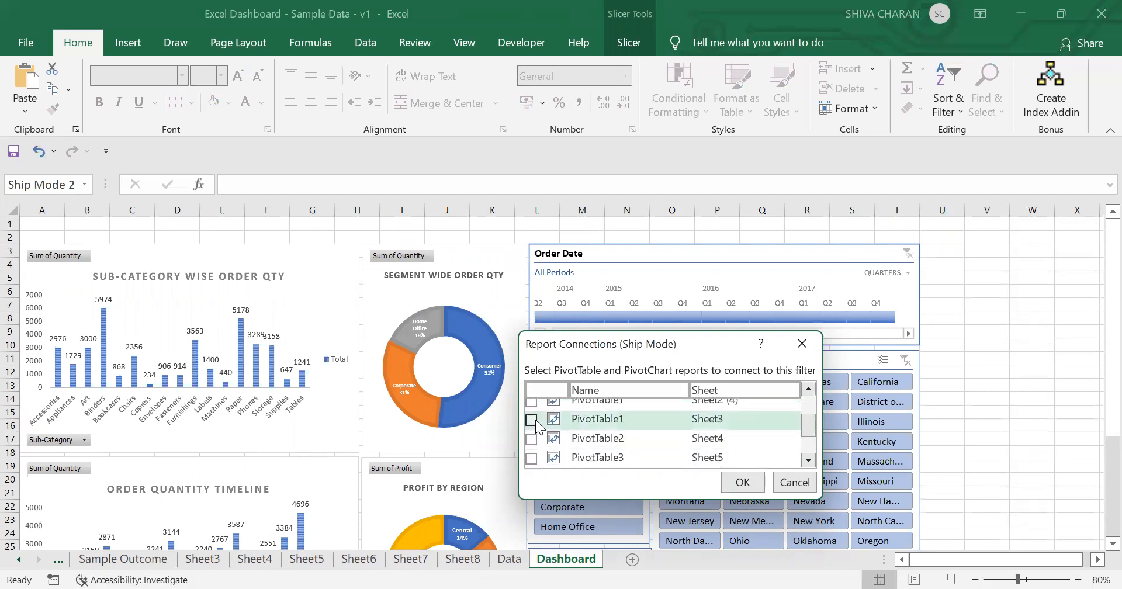
click(531, 438)
click(532, 457)
drag(813, 425, 819, 442)
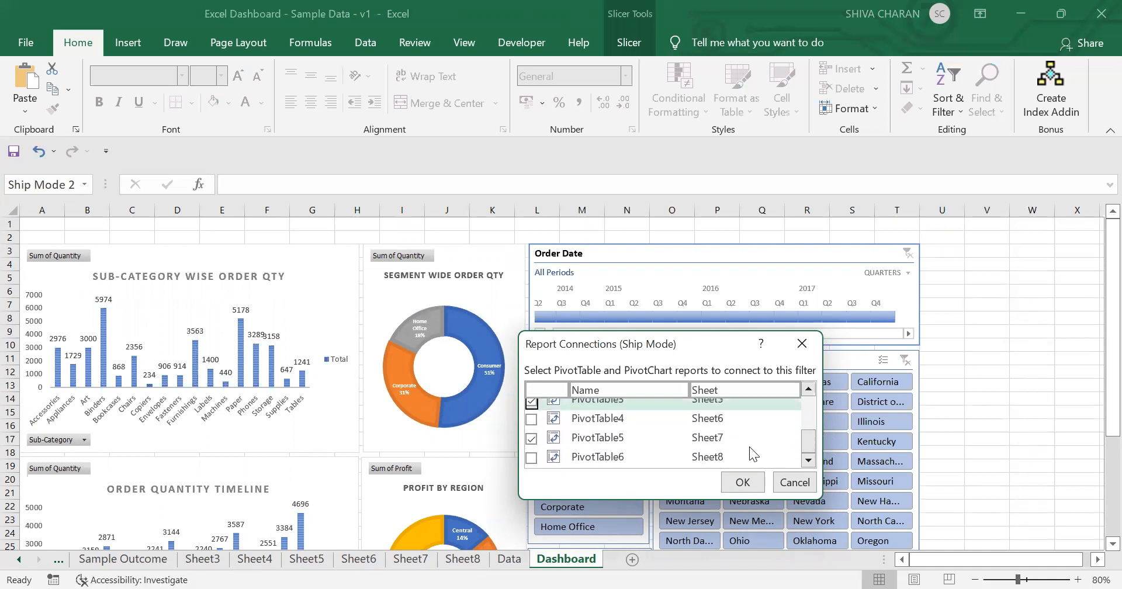
click(531, 419)
click(532, 456)
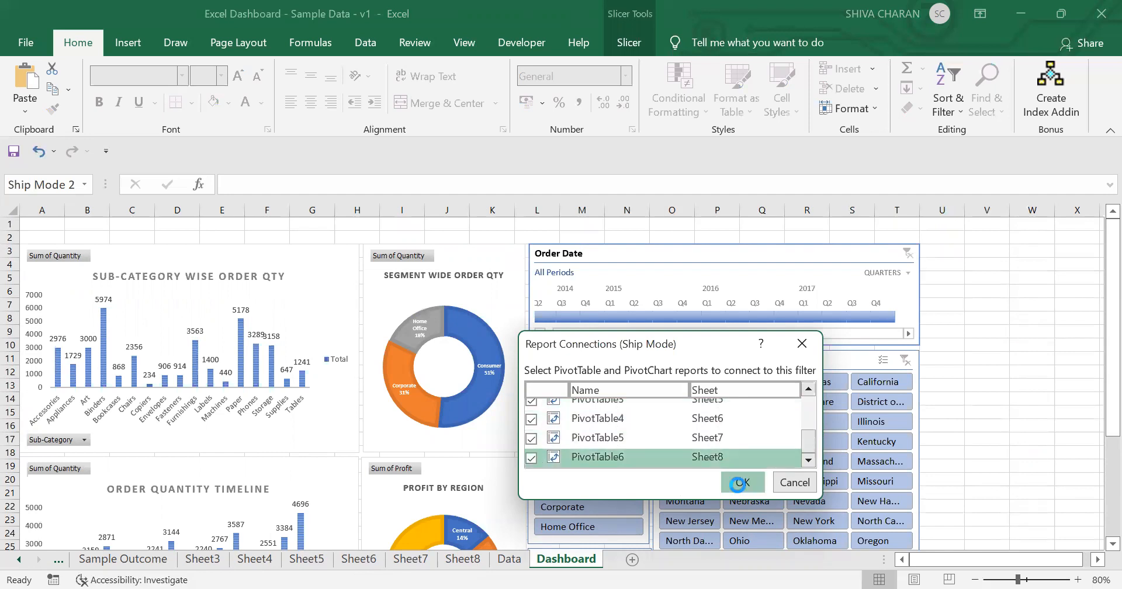
click(742, 482)
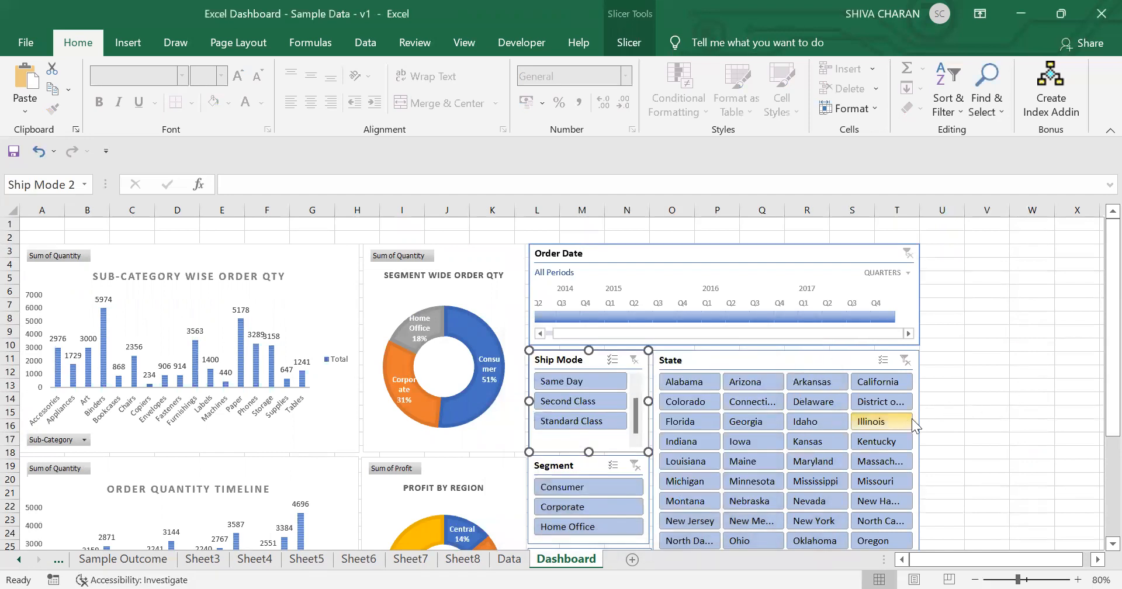
Step: Connect the Segment slicer to the pivot tables on Sheet3 through Sheet8 via Report Connections
drag(1112, 374, 1111, 464)
click(589, 333)
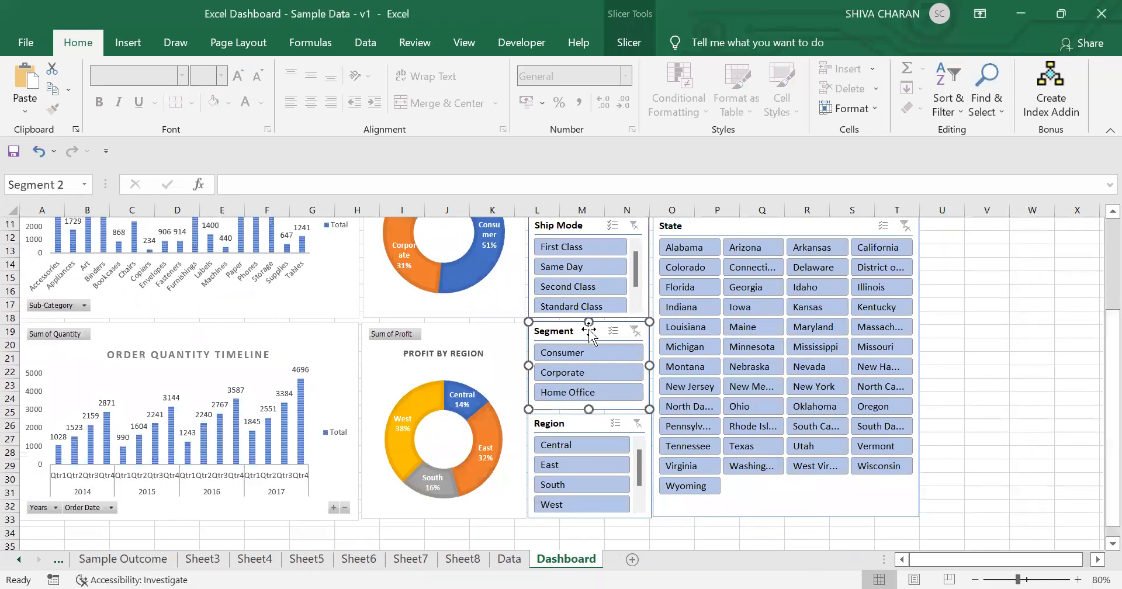
right_click(586, 331)
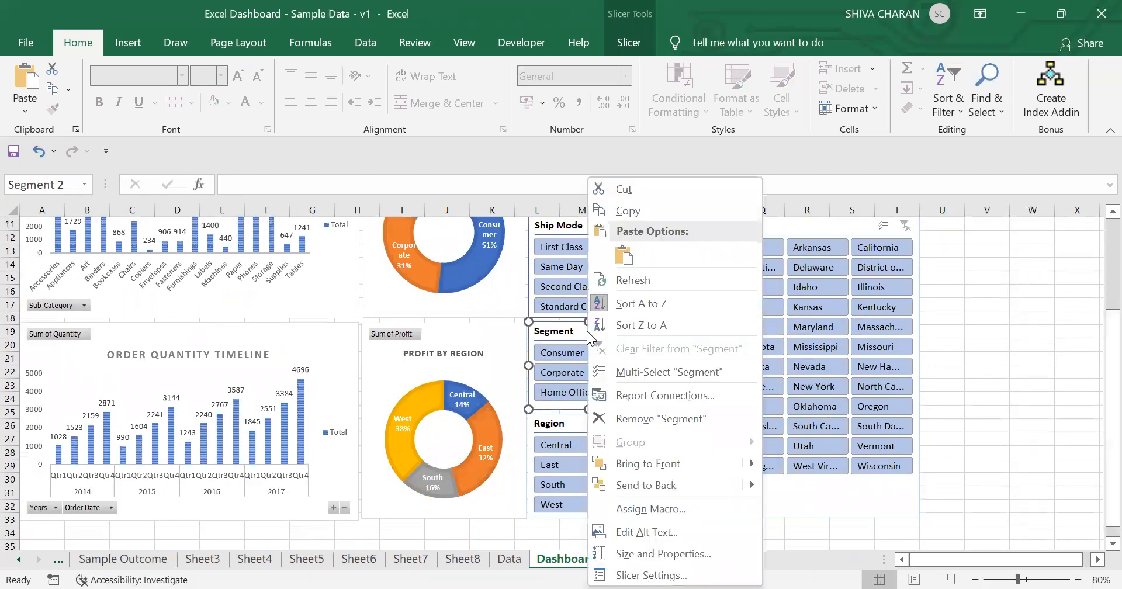
click(656, 402)
drag(789, 406, 793, 424)
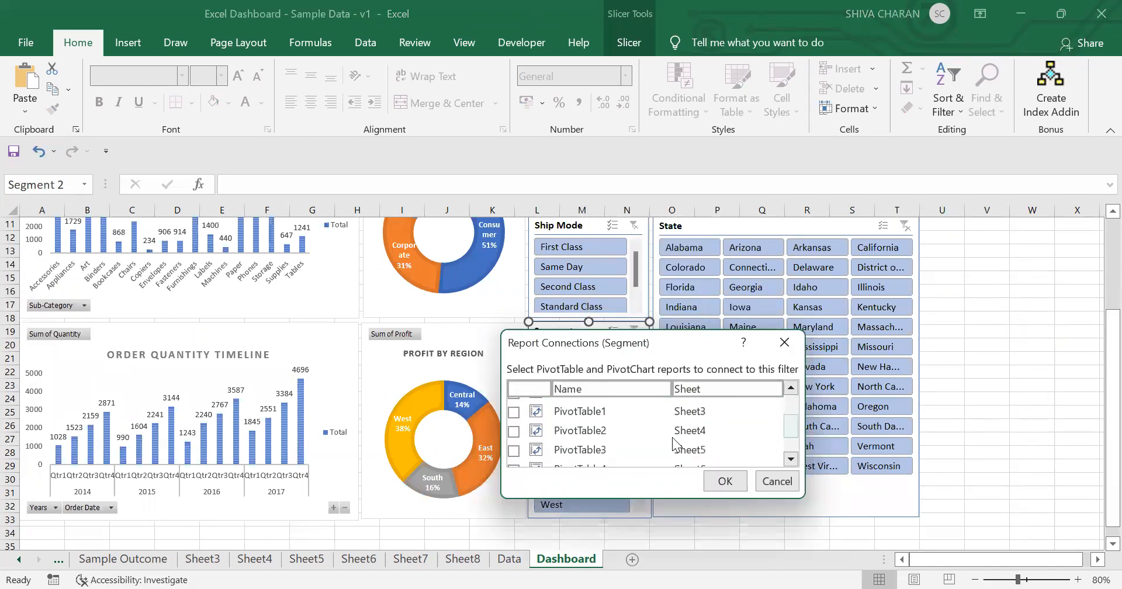
click(513, 412)
click(514, 431)
click(522, 450)
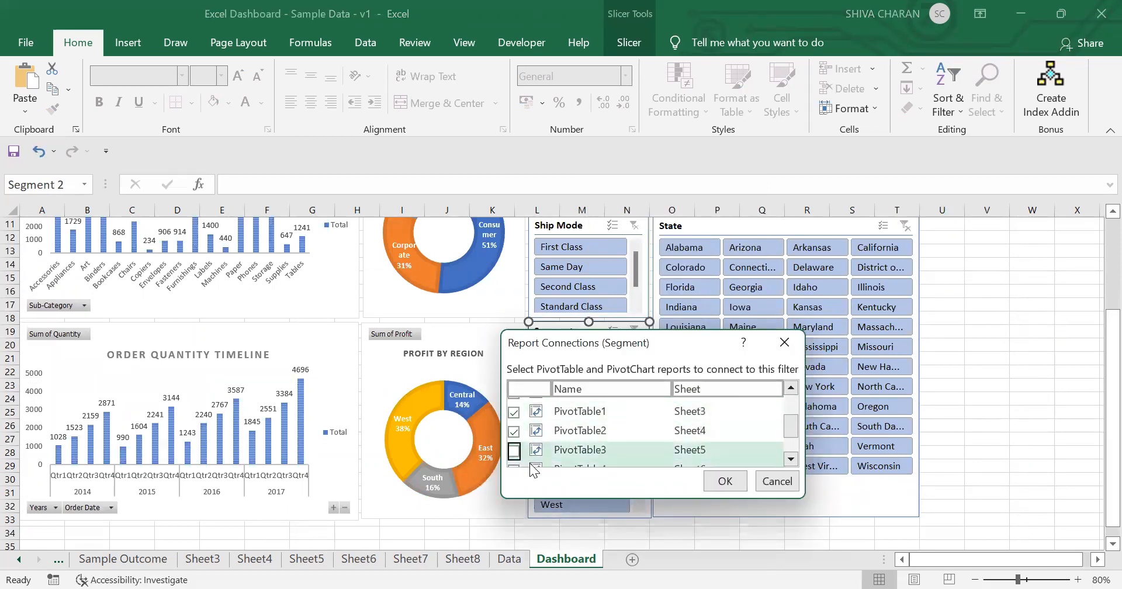
drag(792, 426, 793, 438)
click(513, 426)
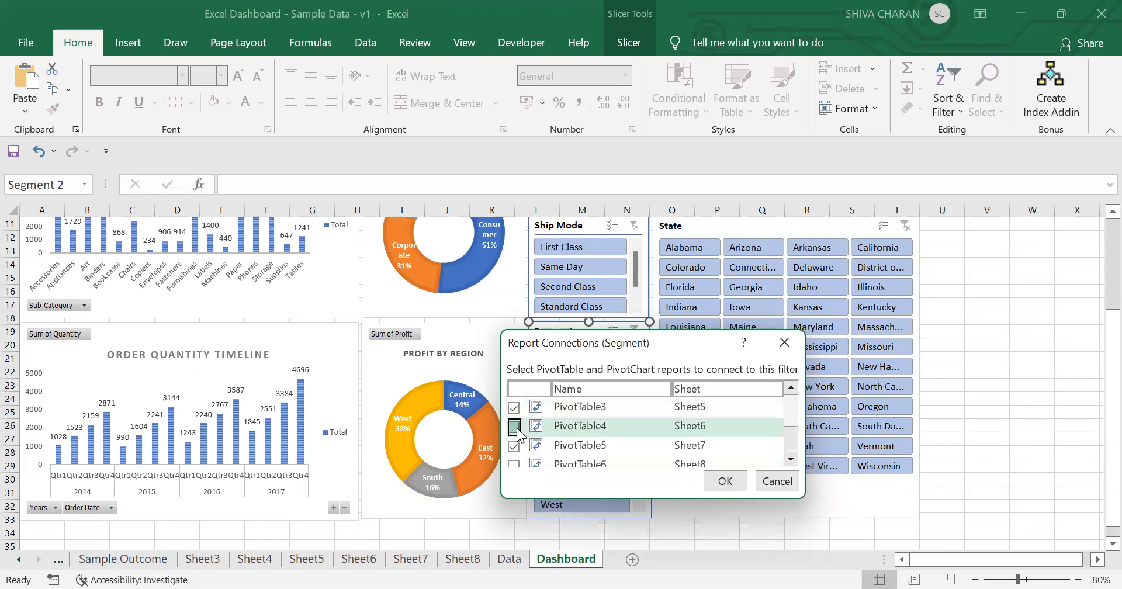
click(528, 465)
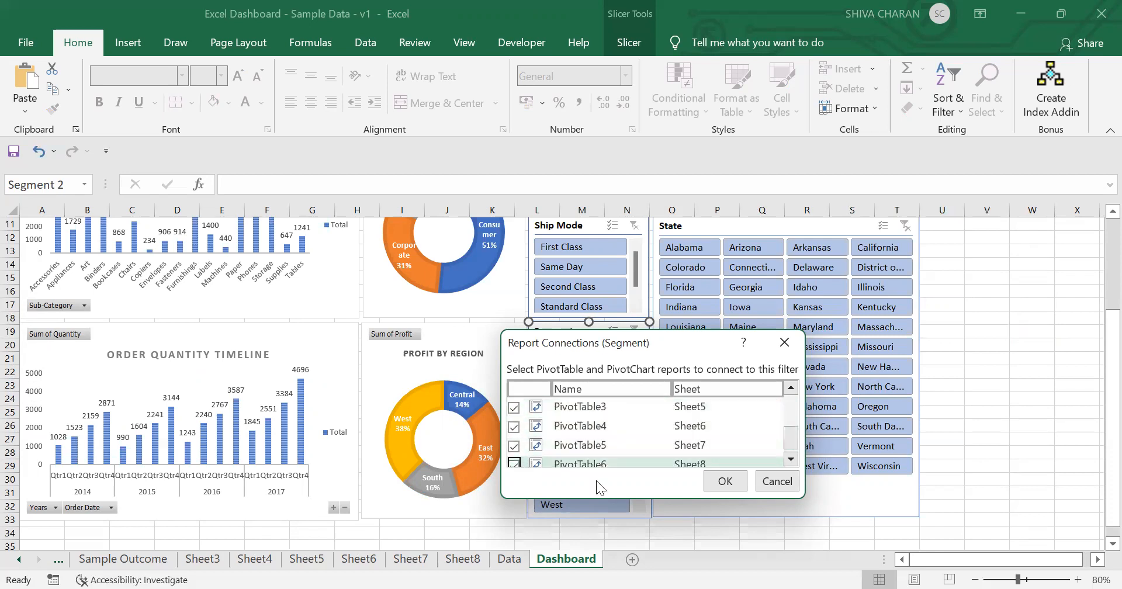
click(730, 482)
Step: Connect the Region slicer to the pivot tables on Sheet3 through Sheet8 via Report Connections
click(575, 424)
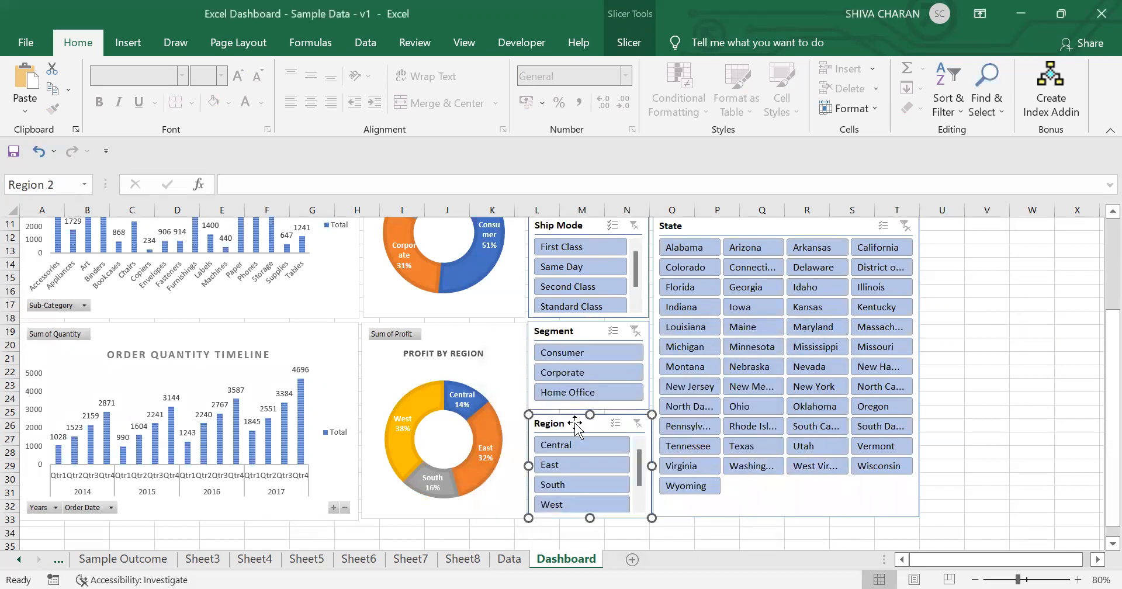
right_click(575, 422)
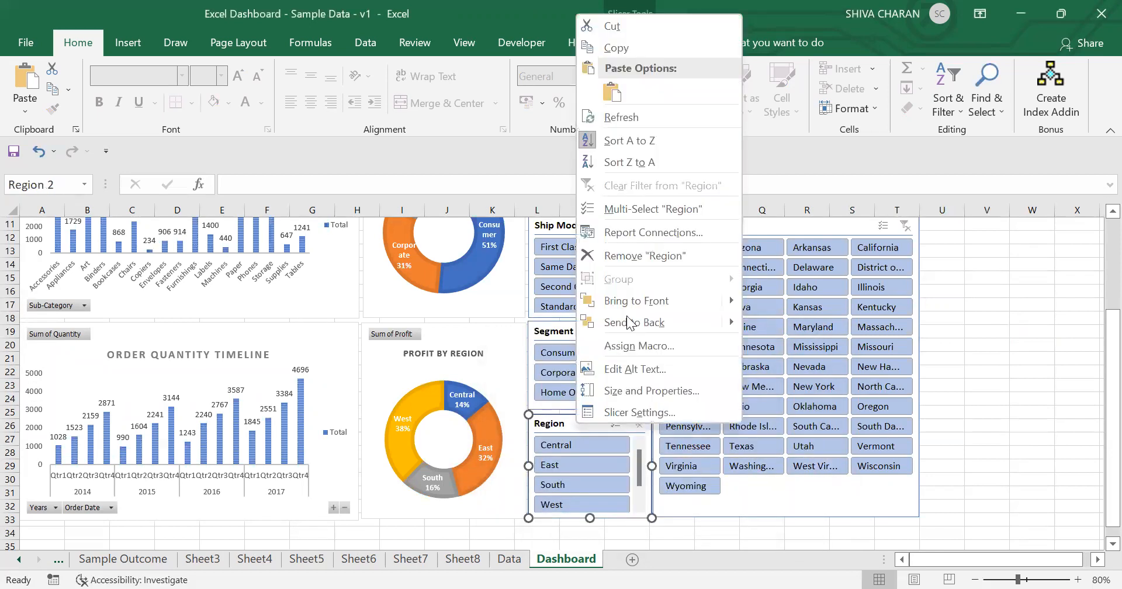
click(653, 232)
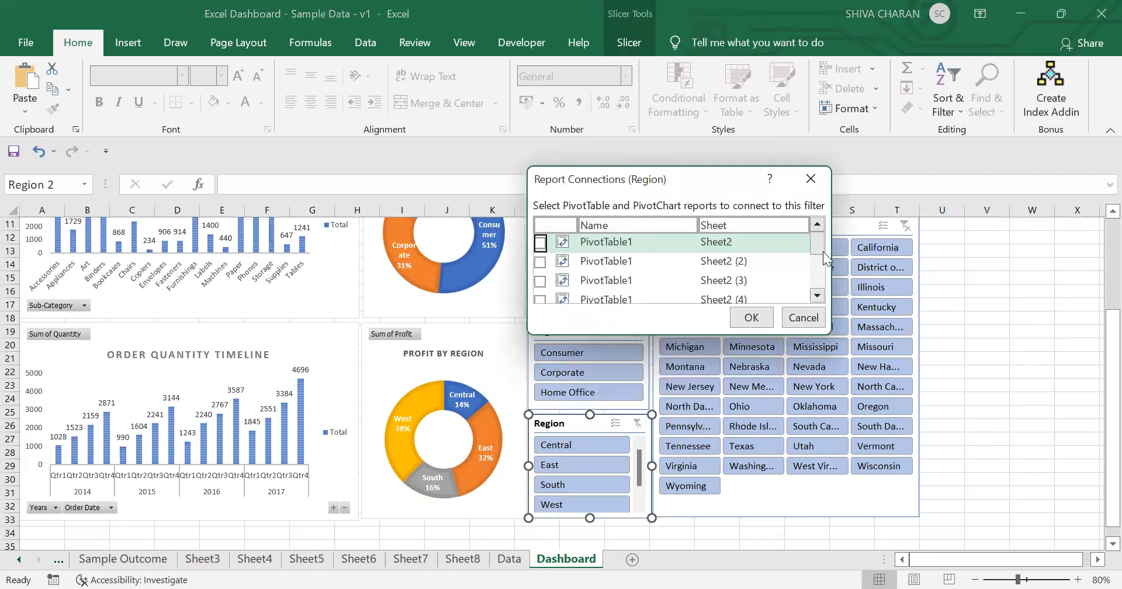
drag(818, 241, 769, 259)
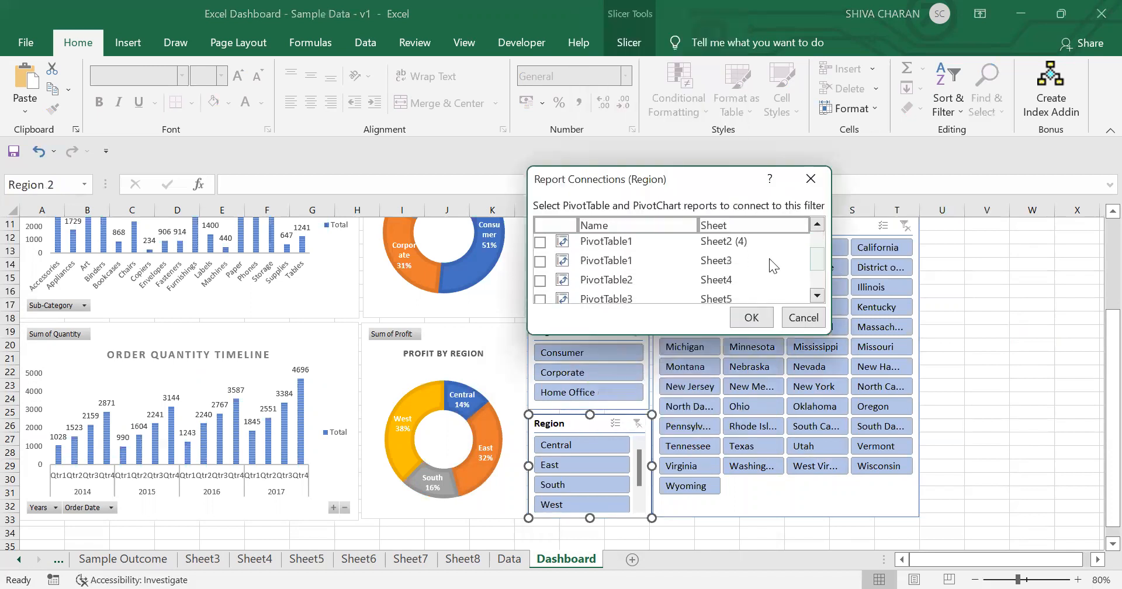
click(540, 260)
click(540, 280)
click(540, 299)
drag(818, 264, 819, 278)
click(542, 267)
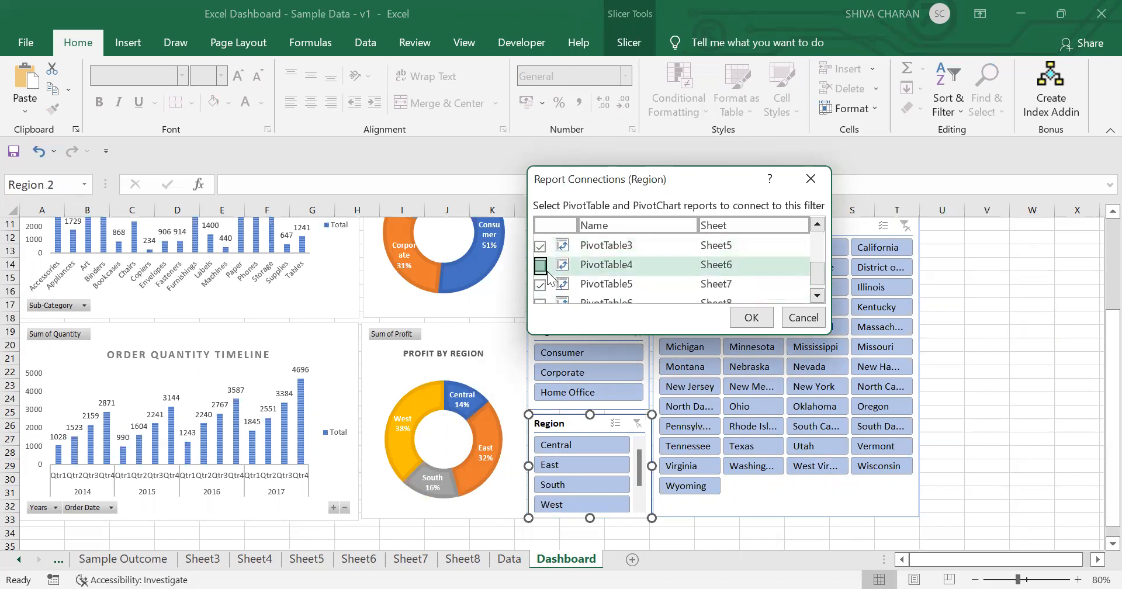
click(540, 301)
click(759, 323)
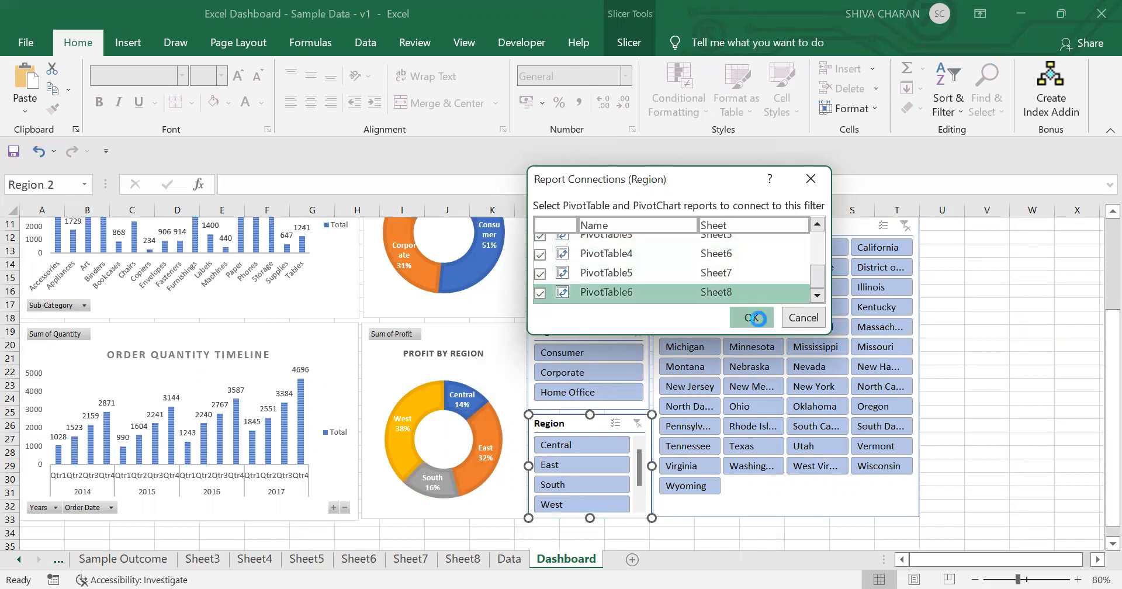
Step: Connect the State slicer to the pivot tables on Sheet3 through Sheet8 via Report Connections
click(829, 503)
right_click(829, 504)
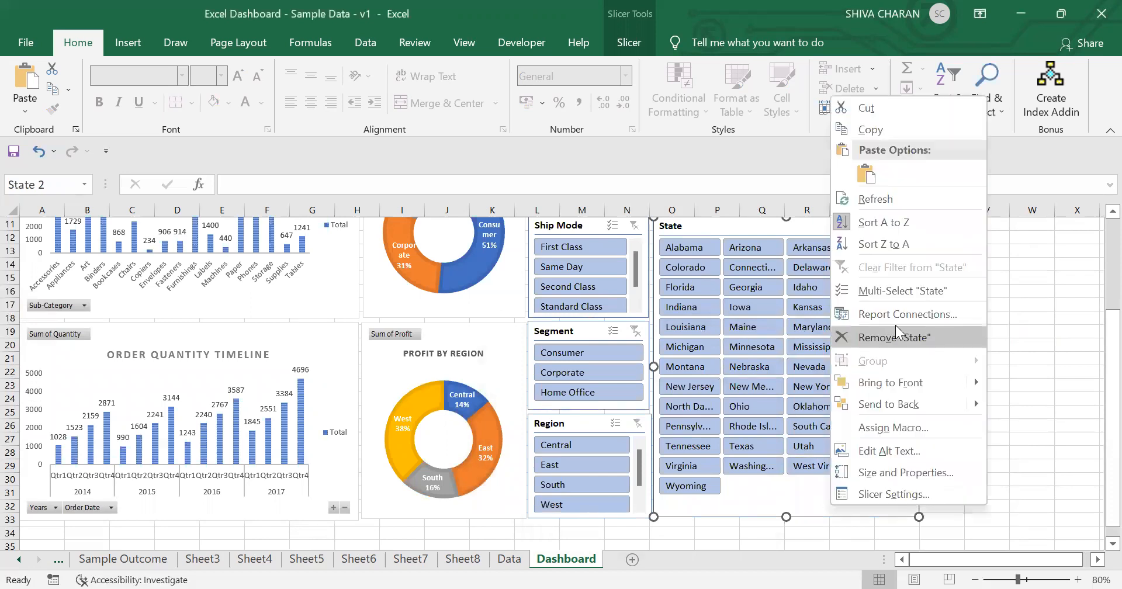
click(902, 314)
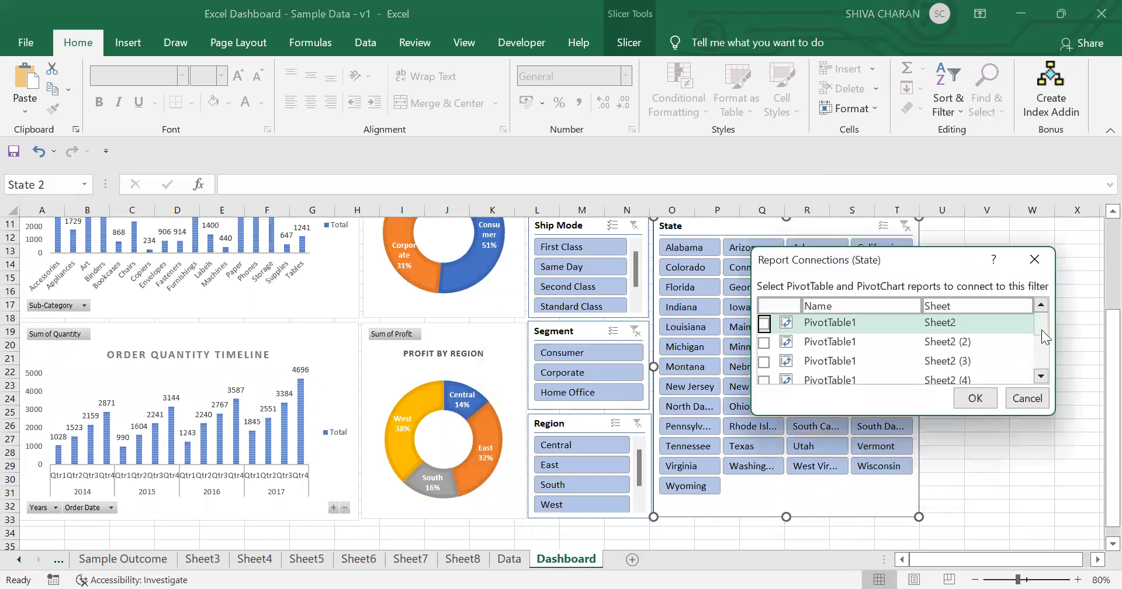
drag(1040, 328, 1039, 346)
click(764, 335)
click(763, 354)
click(764, 374)
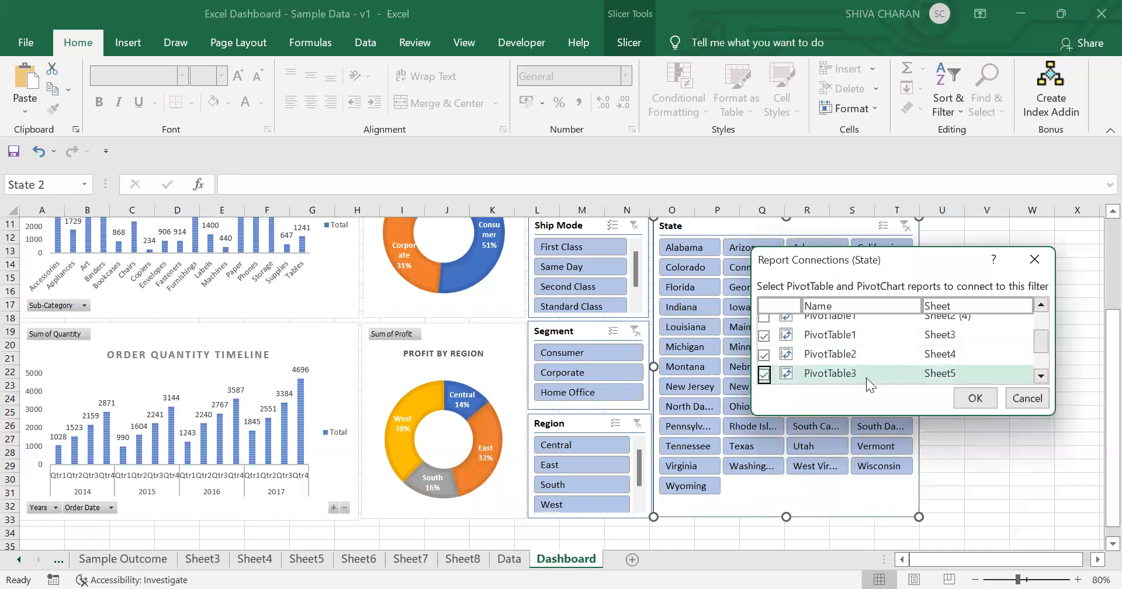
click(1044, 361)
click(788, 335)
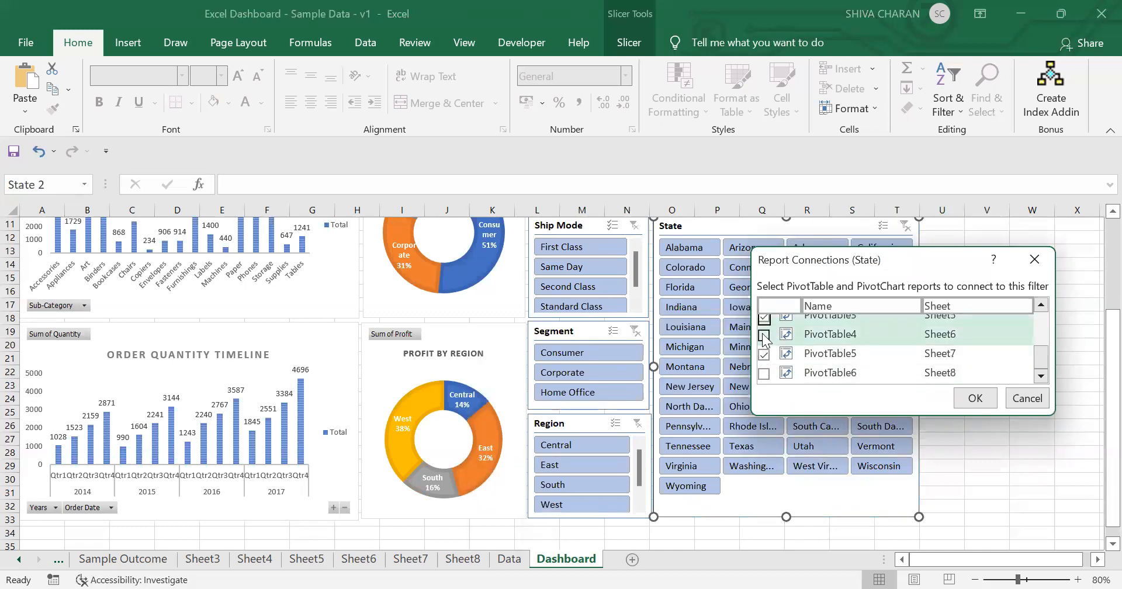
click(764, 336)
click(764, 373)
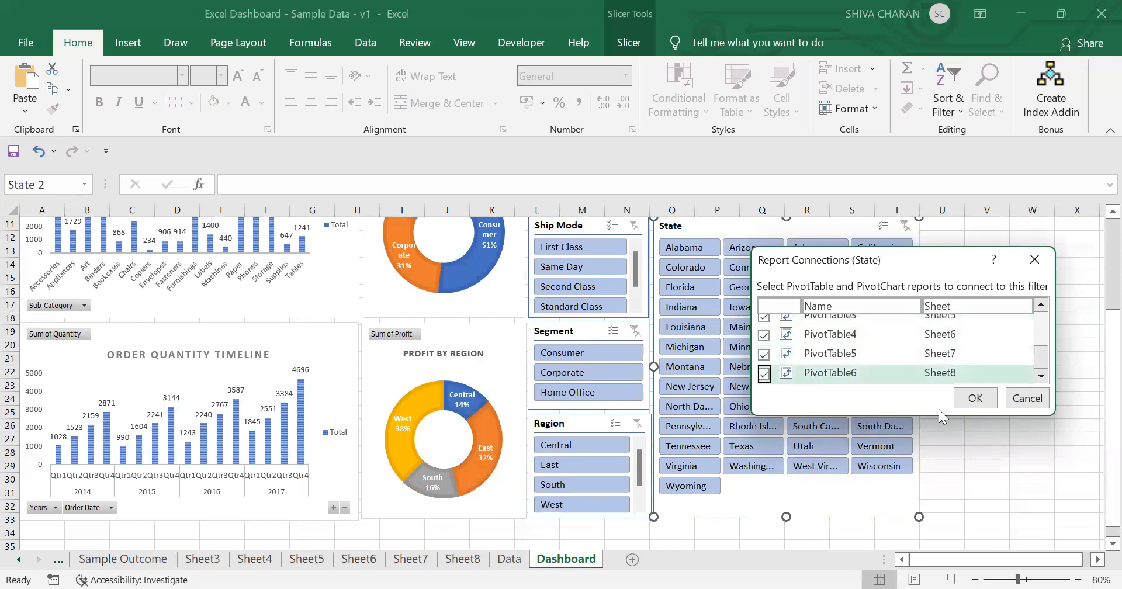
click(975, 398)
Step: Zoom the dashboard to 70%, filter by Same Day ship mode and Montana state, then clear both filters
click(972, 478)
scroll(963, 444, up, 3)
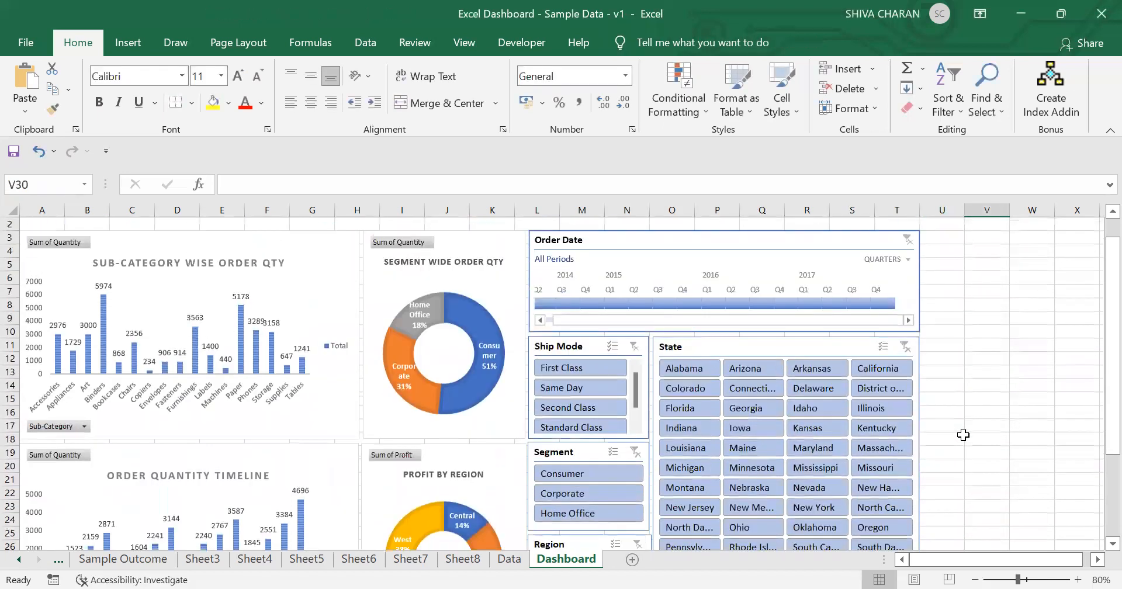
click(973, 577)
drag(1109, 305, 1109, 319)
click(502, 349)
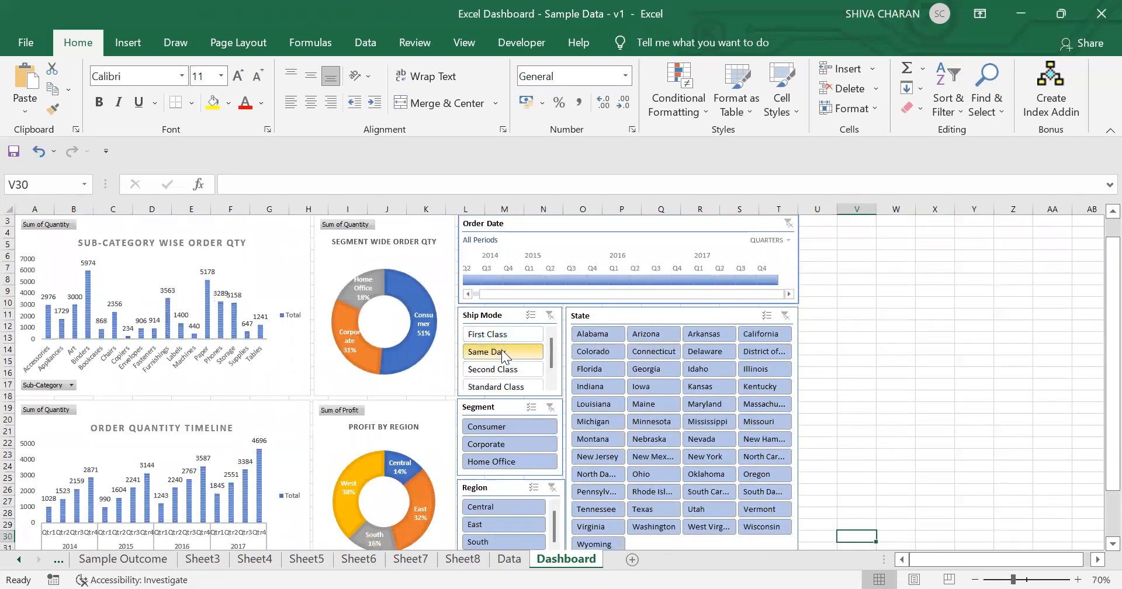
click(657, 421)
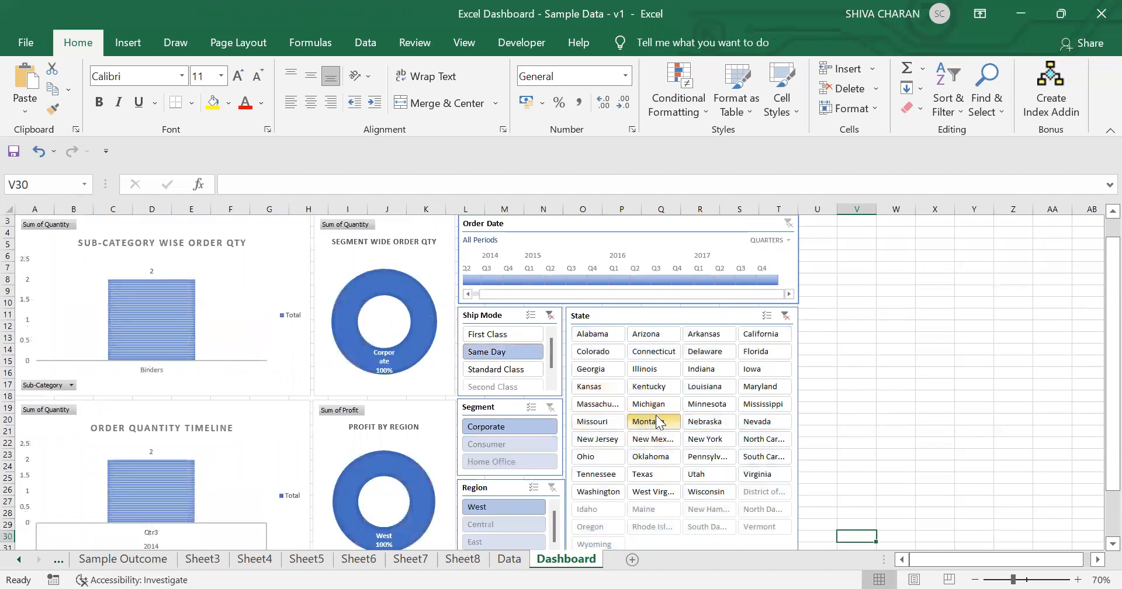
click(784, 316)
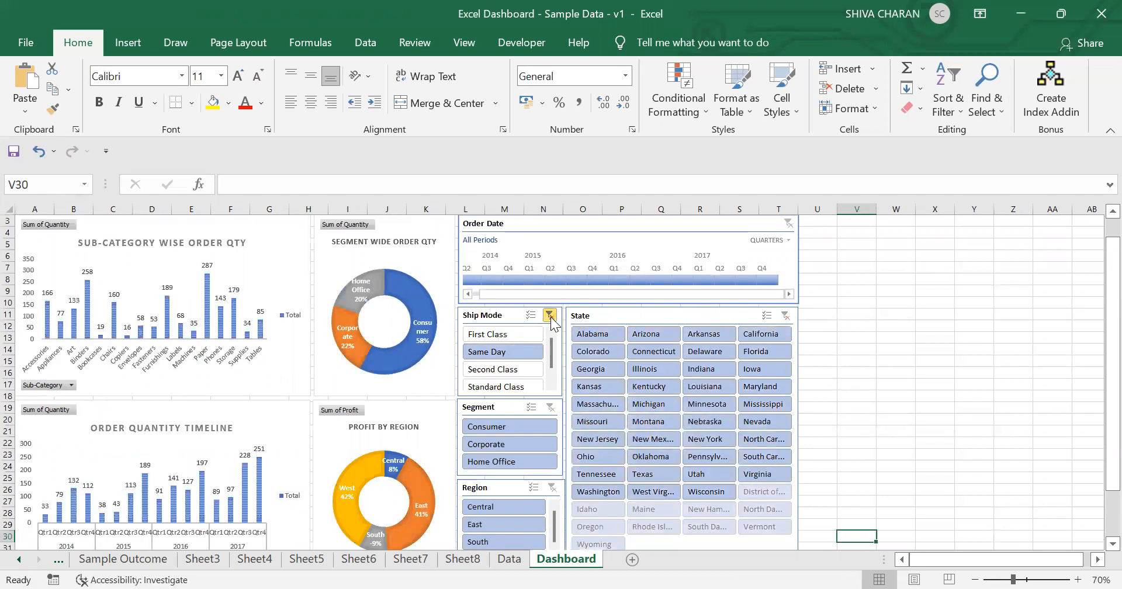
click(550, 315)
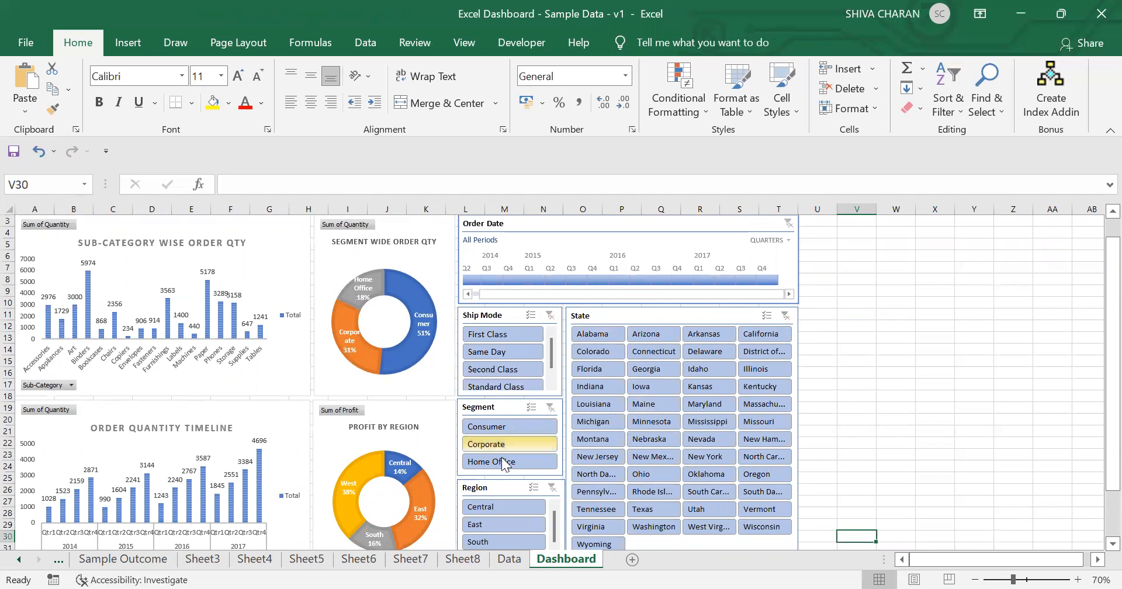
Step: Filter the dashboard by Consumer segment, Florida state and First Class ship mode, then clear all three filters
click(506, 426)
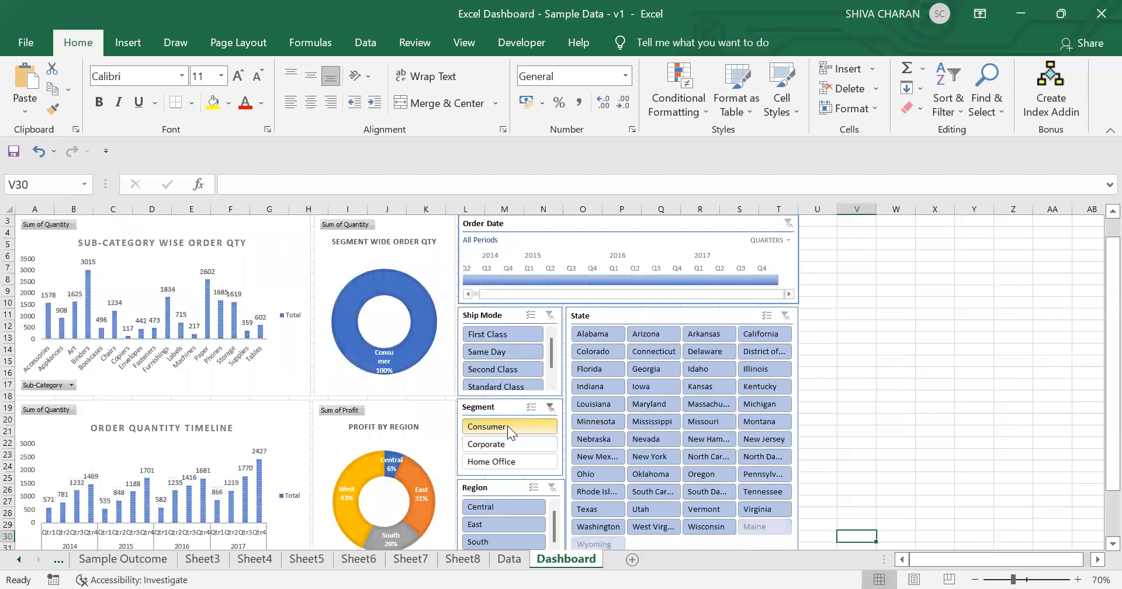
click(609, 368)
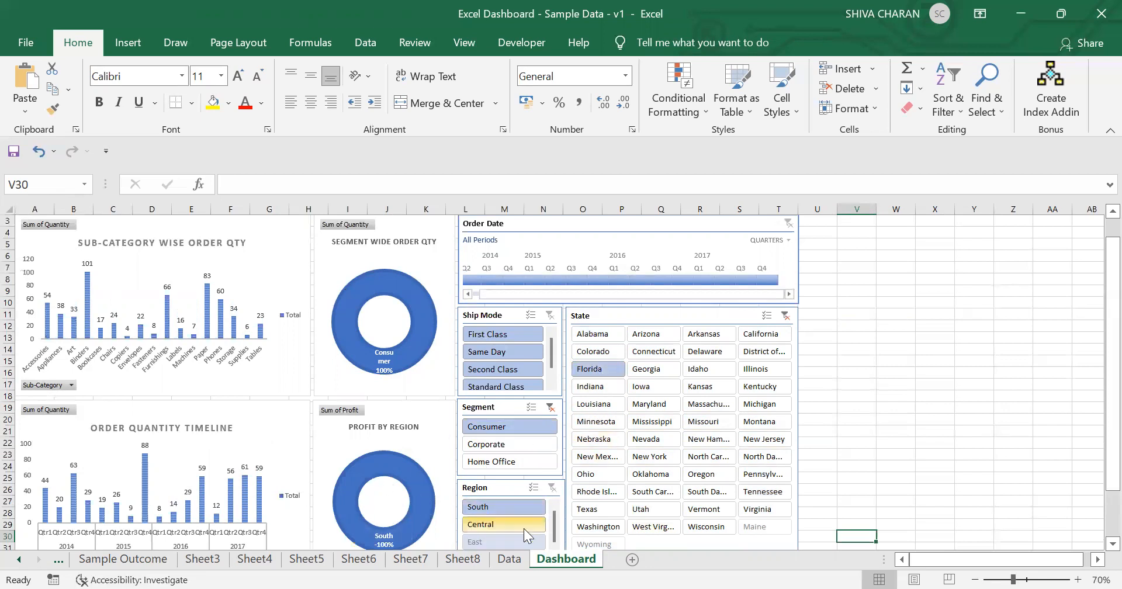
click(506, 333)
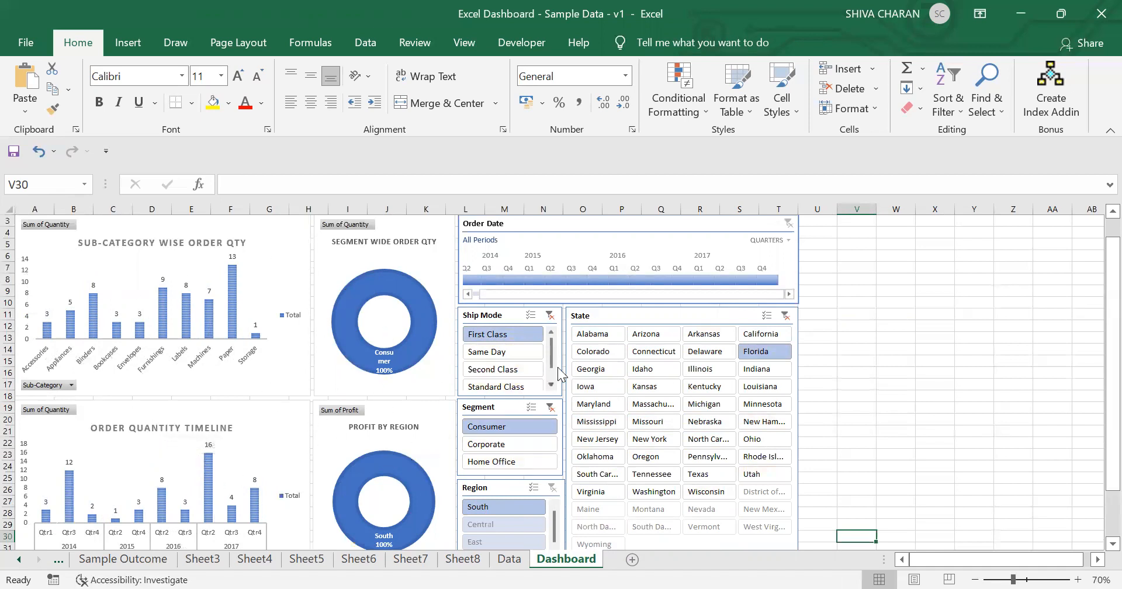
click(549, 315)
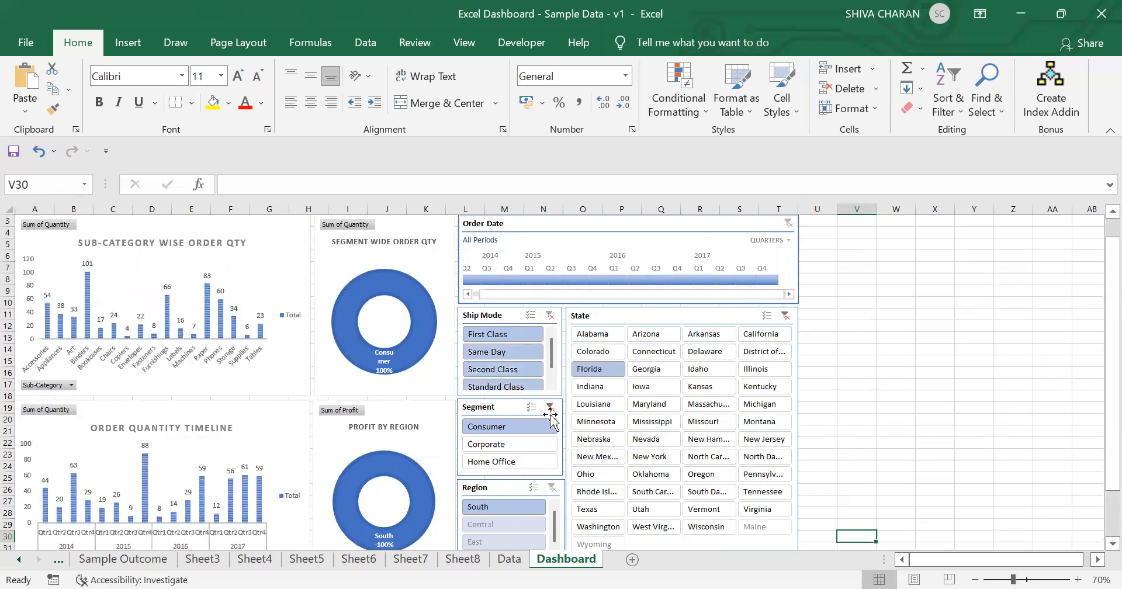
click(550, 408)
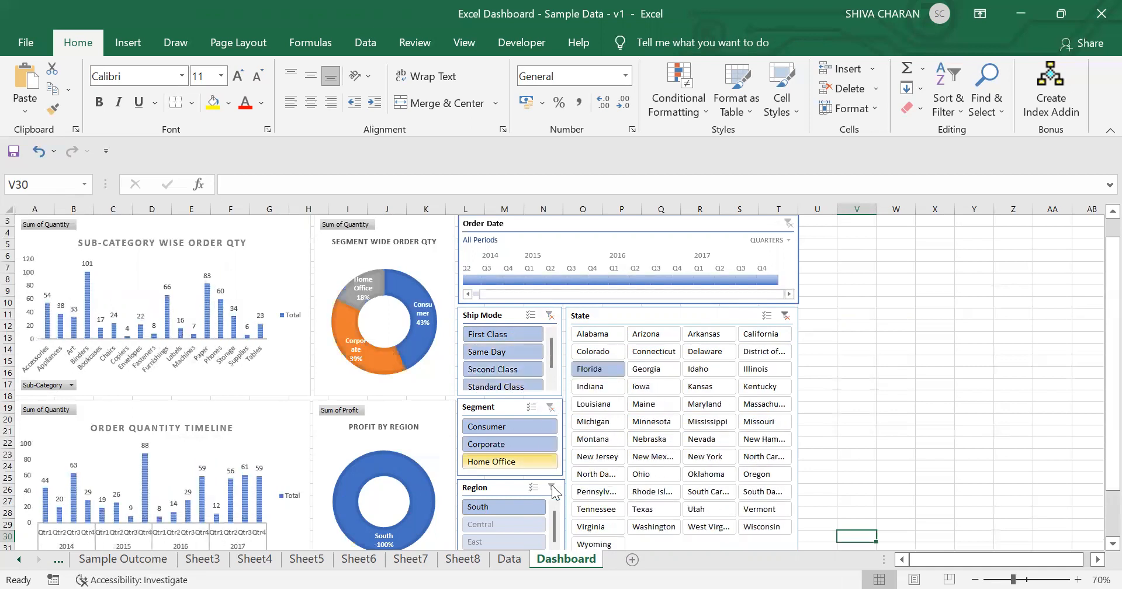
click(785, 315)
Step: Filter the dashboard by Same Day ship mode, Corporate segment and Maryland state, then clear all three filters
drag(1113, 433, 1092, 432)
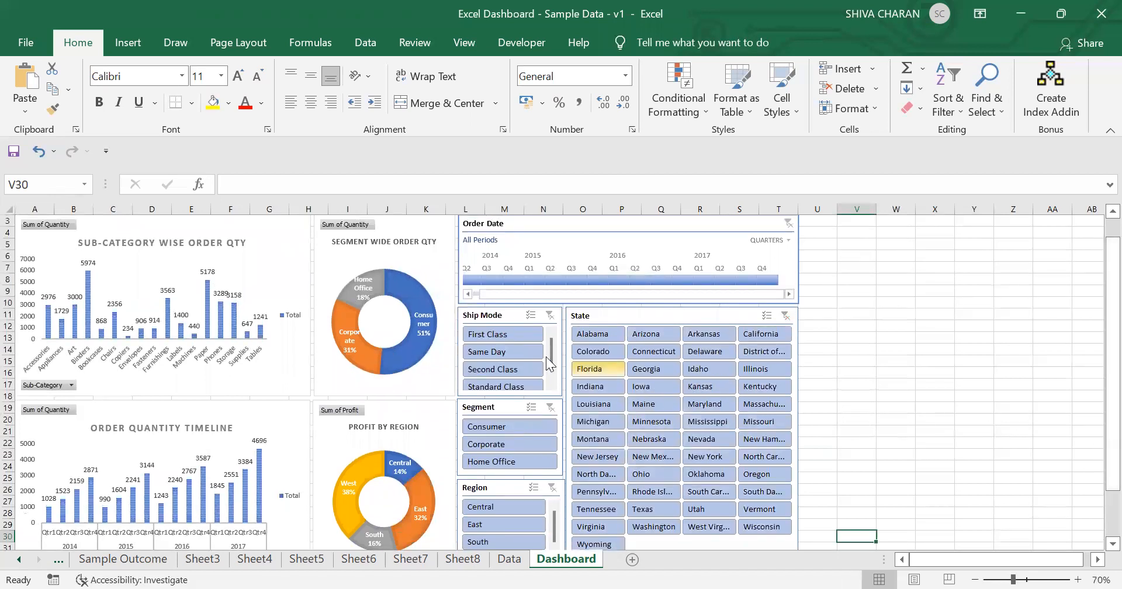
click(513, 346)
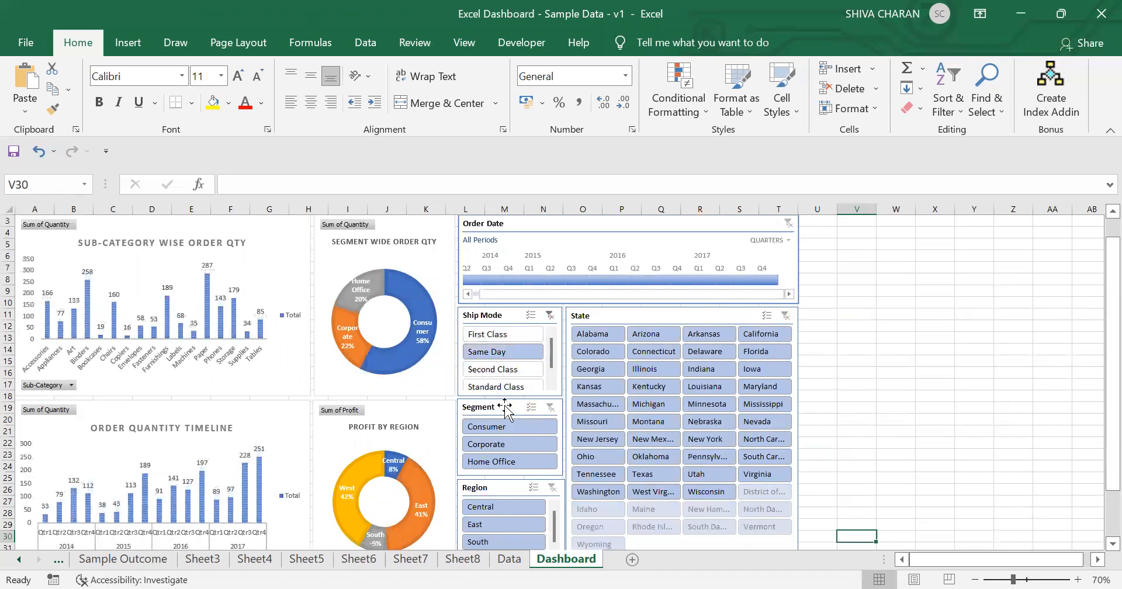
click(519, 445)
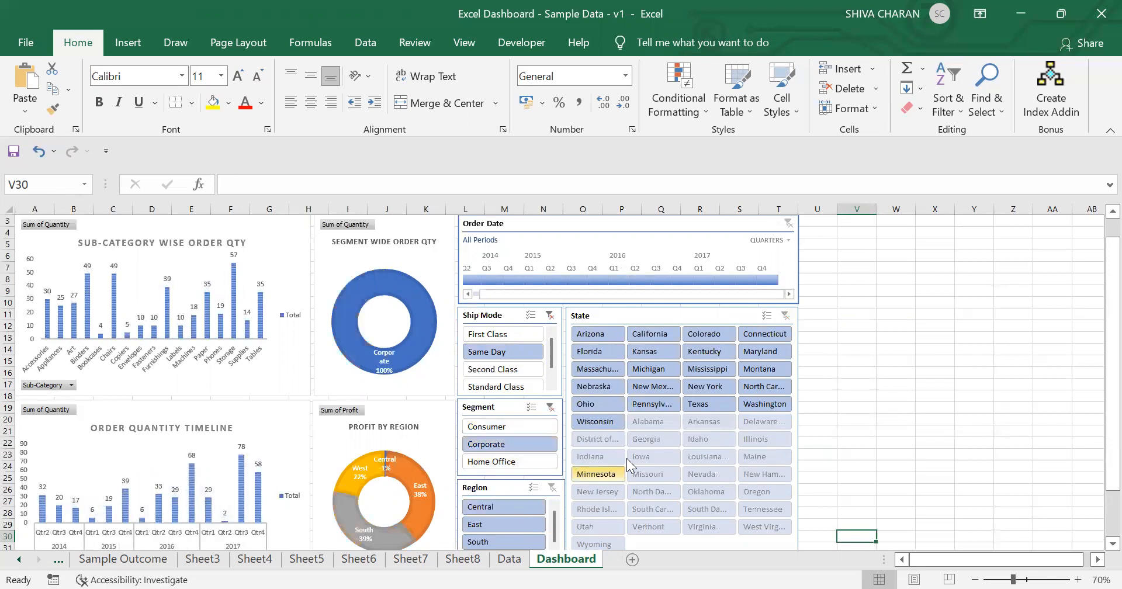
click(783, 350)
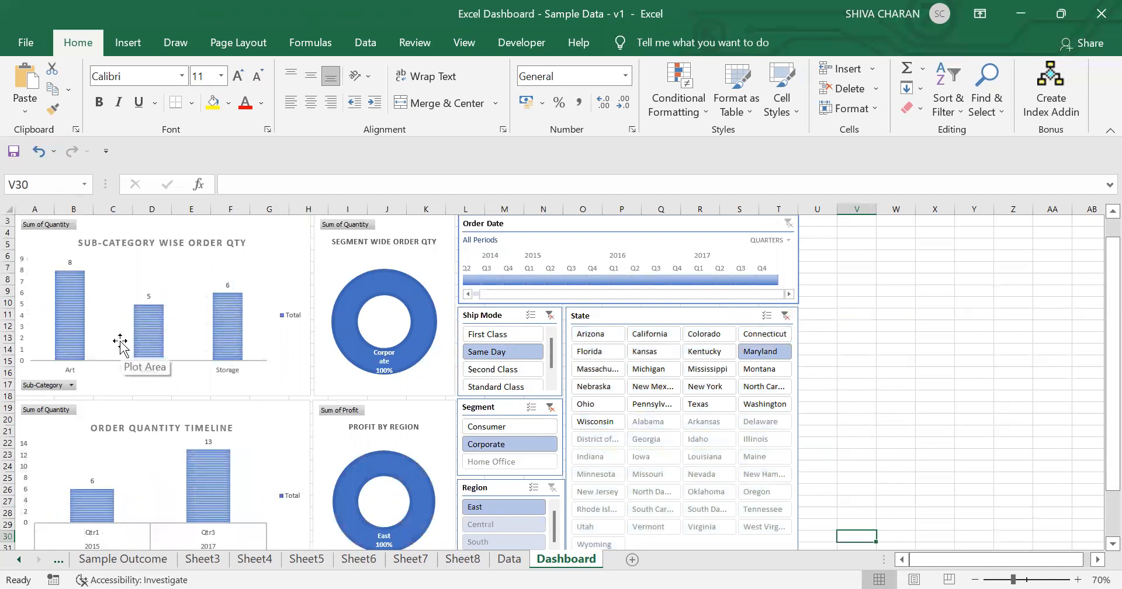
scroll(121, 345, up, 1)
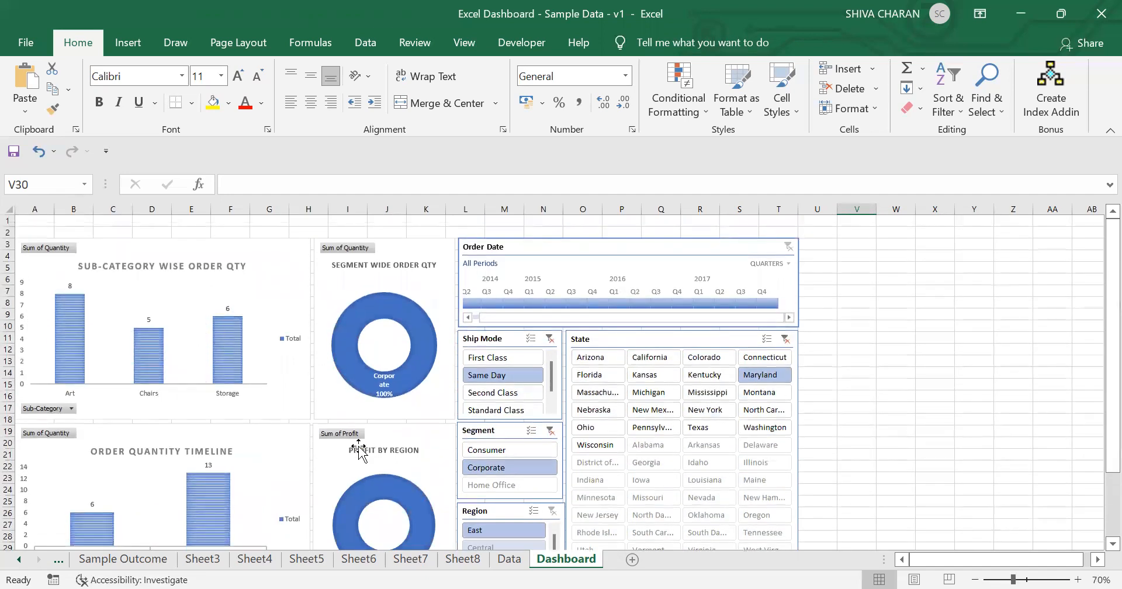
scroll(325, 488, down, 1)
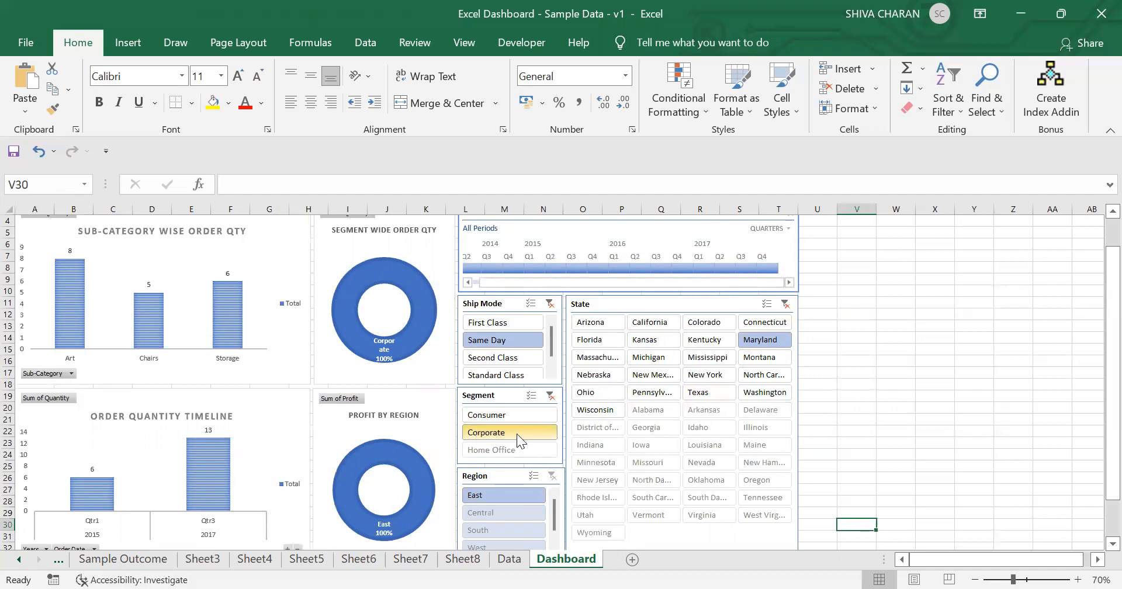
click(549, 303)
click(549, 396)
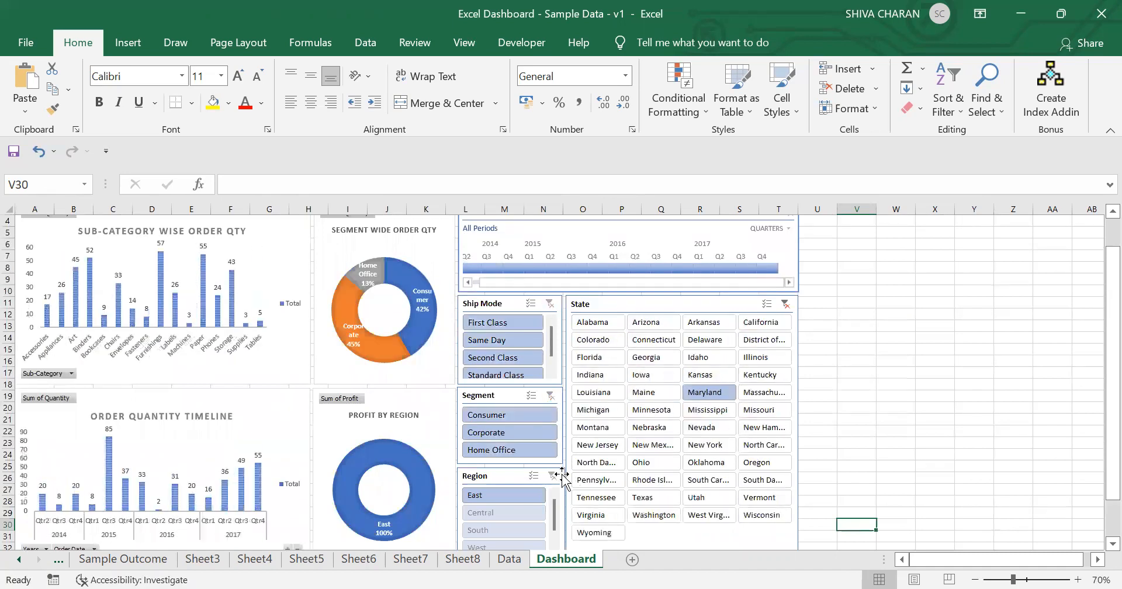
click(785, 303)
scroll(685, 417, up, 1)
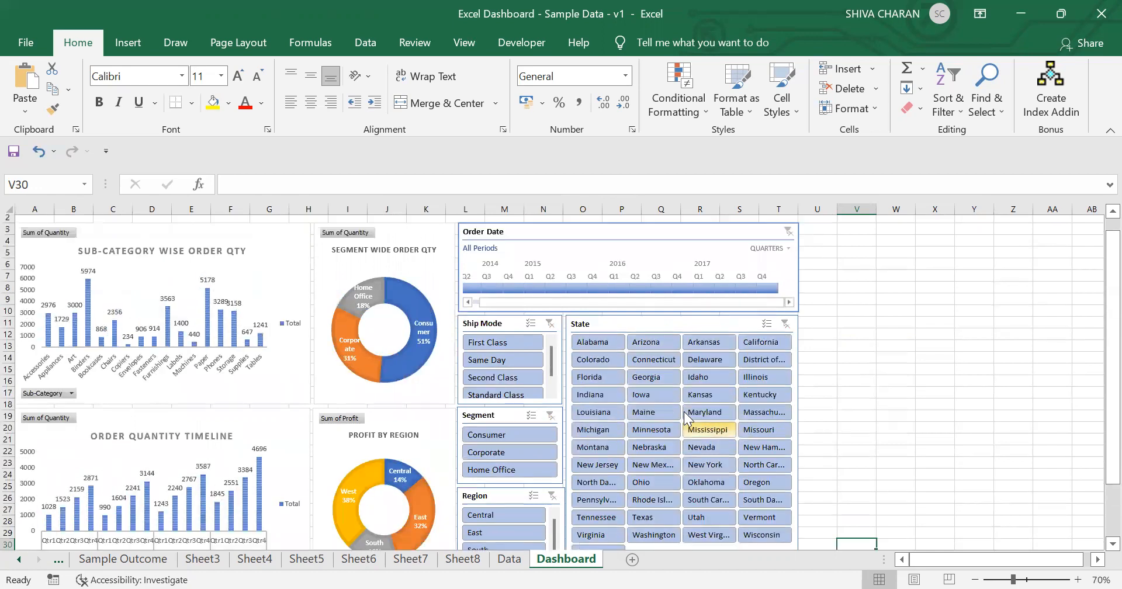
Step: Filter the dashboard by Second Class, Georgia and Corporate with varied timeline periods, then clear all slicer and timeline filters
scroll(689, 416, up, 1)
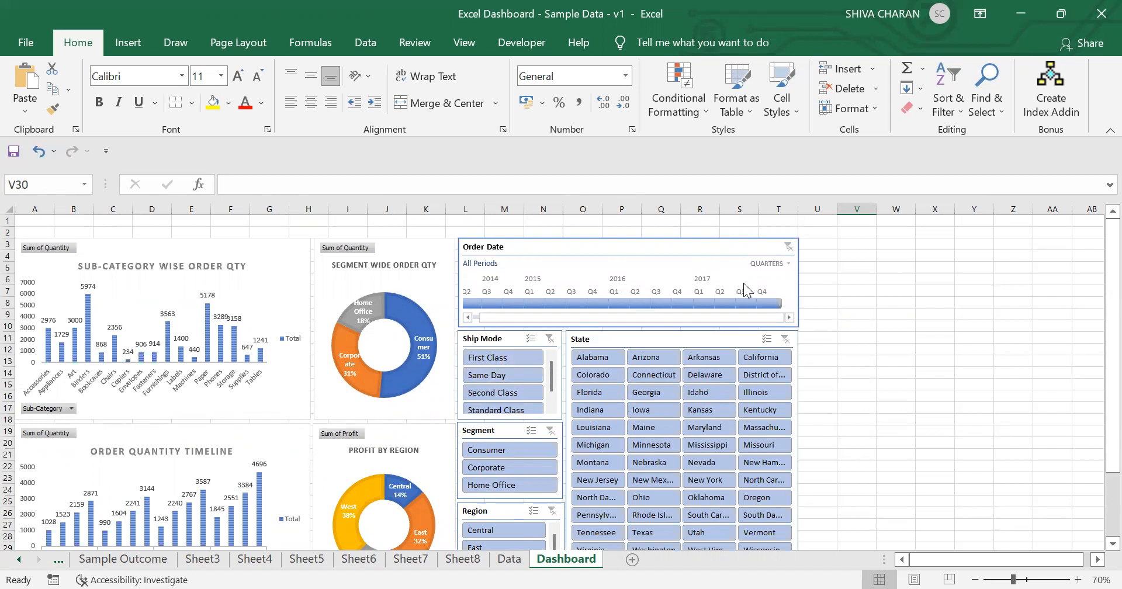
drag(772, 301, 566, 303)
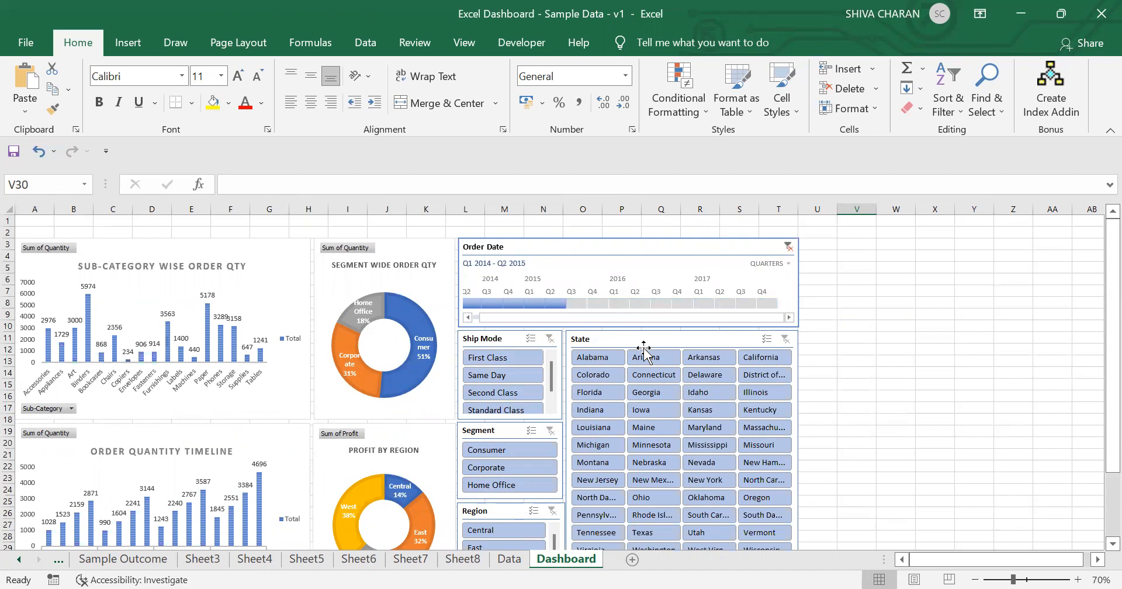
click(520, 393)
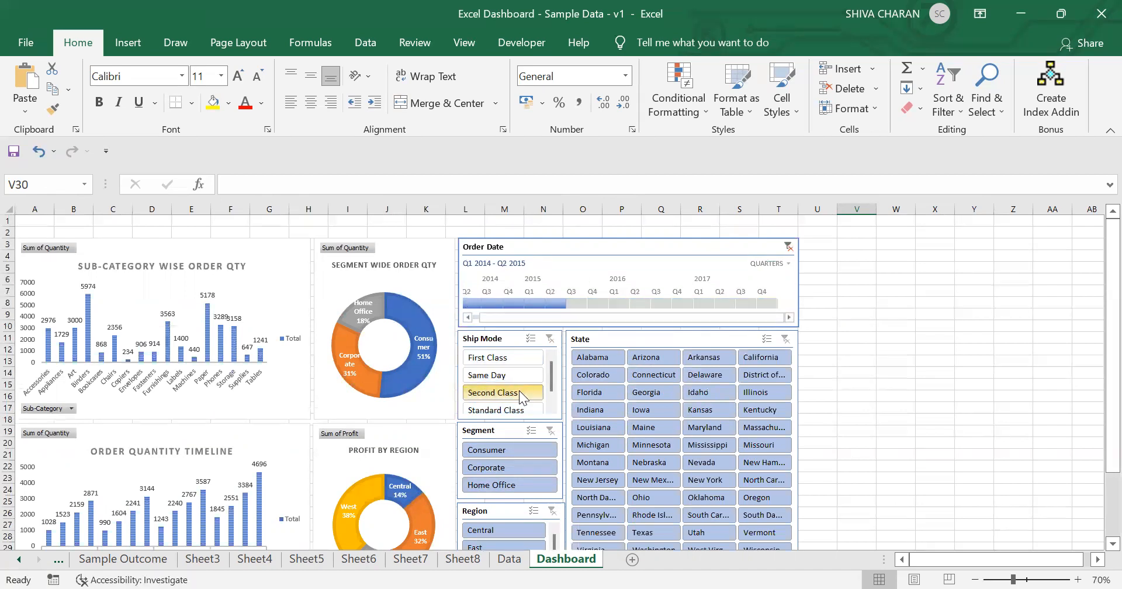
click(647, 393)
click(517, 469)
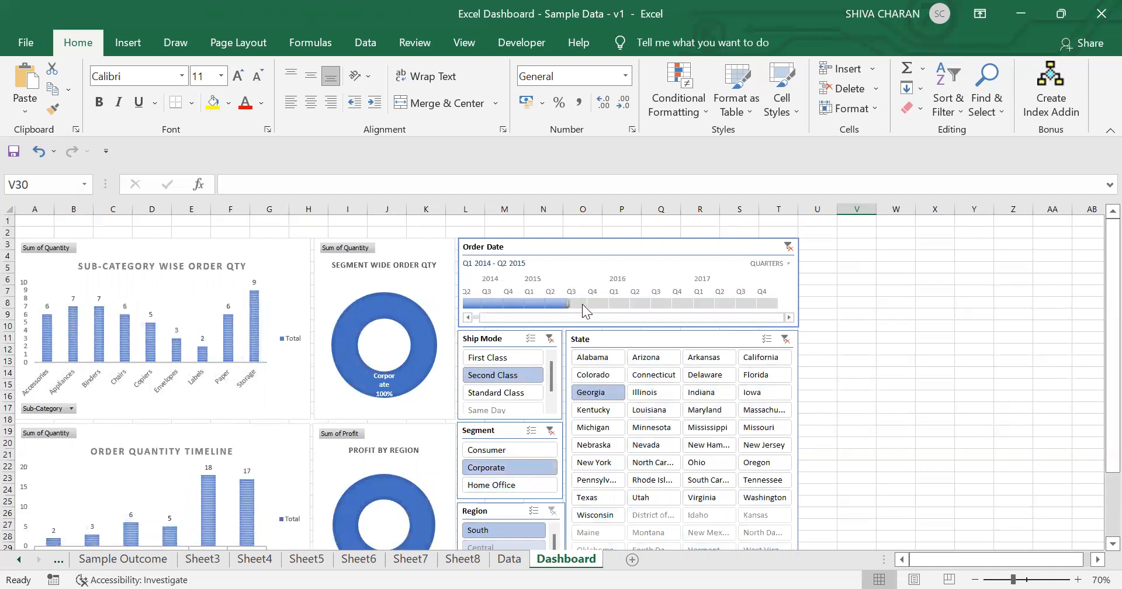
click(564, 301)
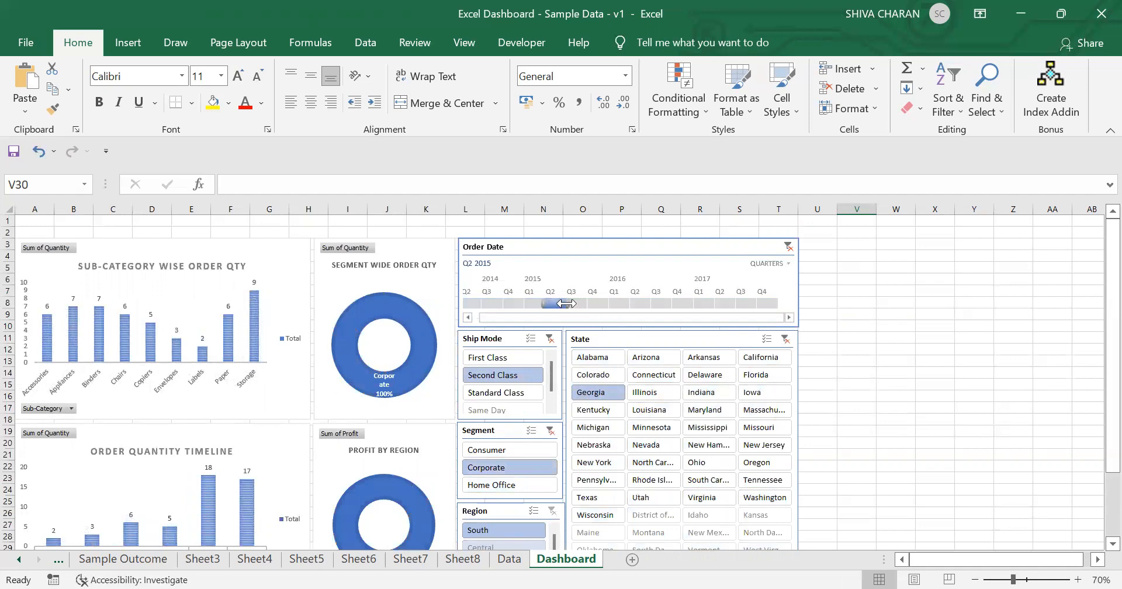
drag(543, 303, 465, 303)
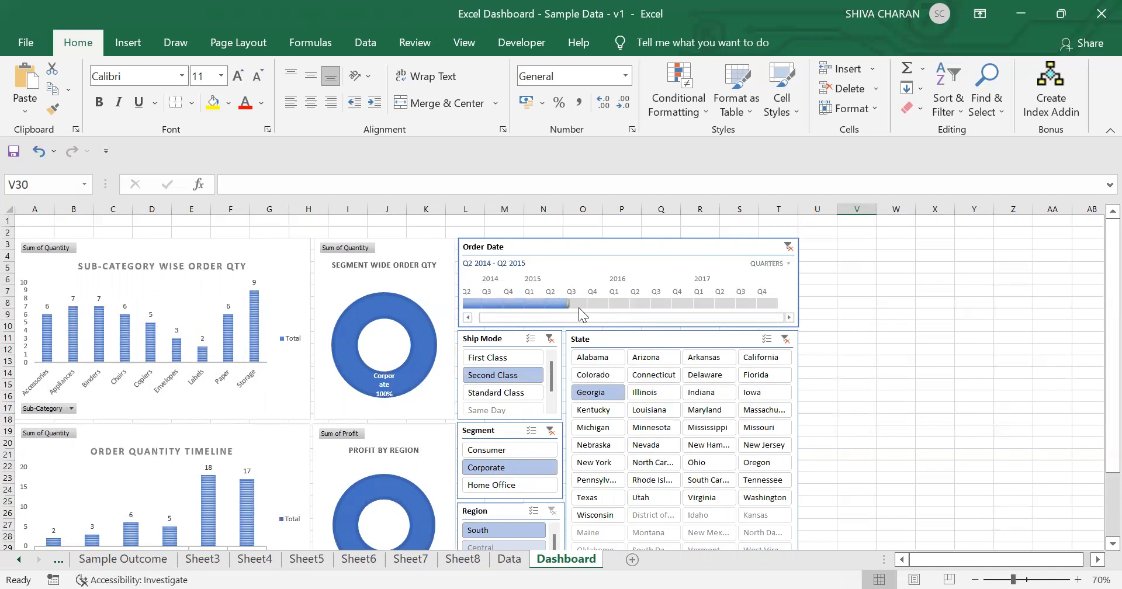
drag(634, 303, 764, 287)
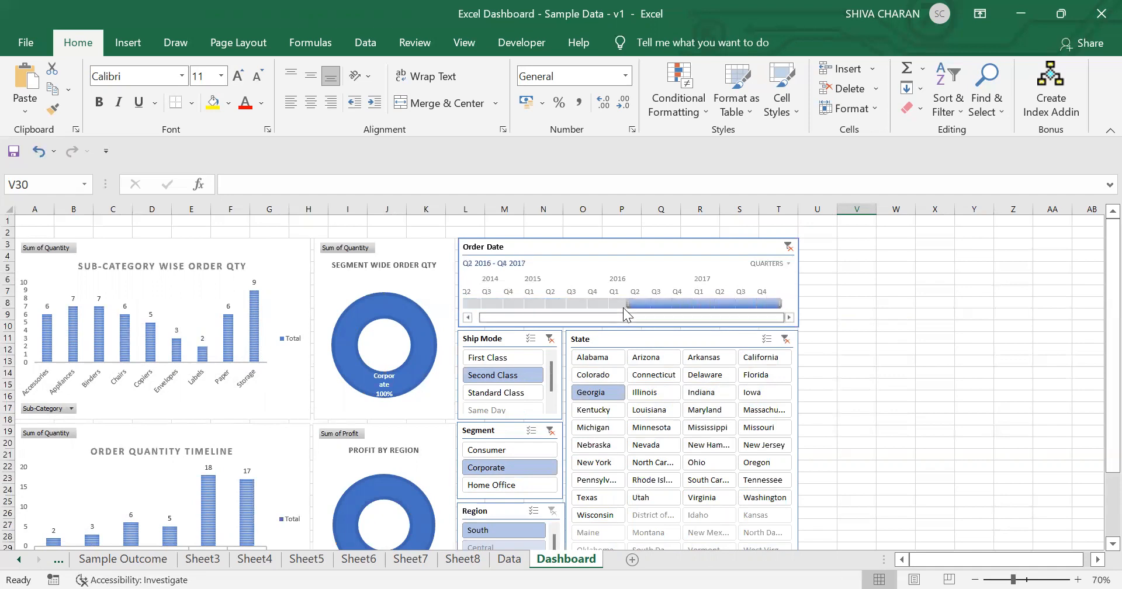
click(786, 339)
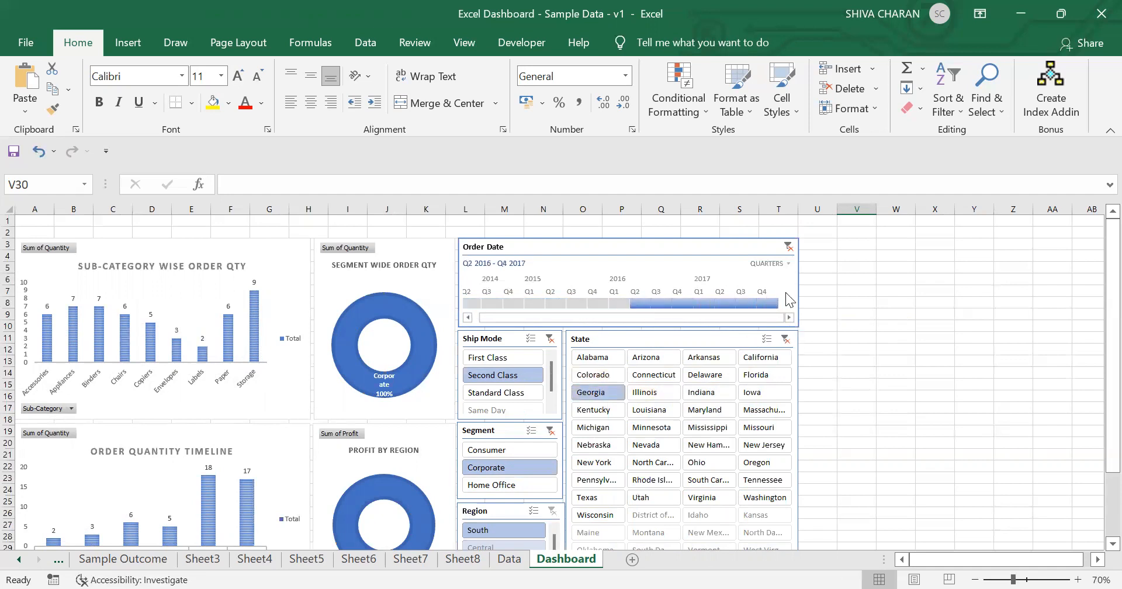
click(788, 246)
click(550, 339)
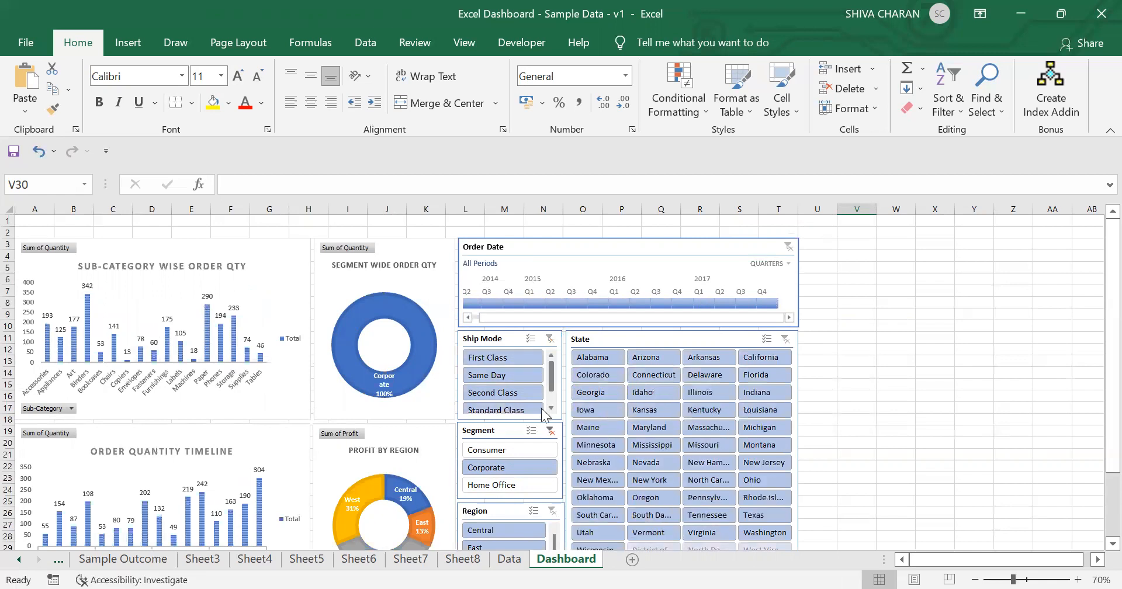
click(550, 431)
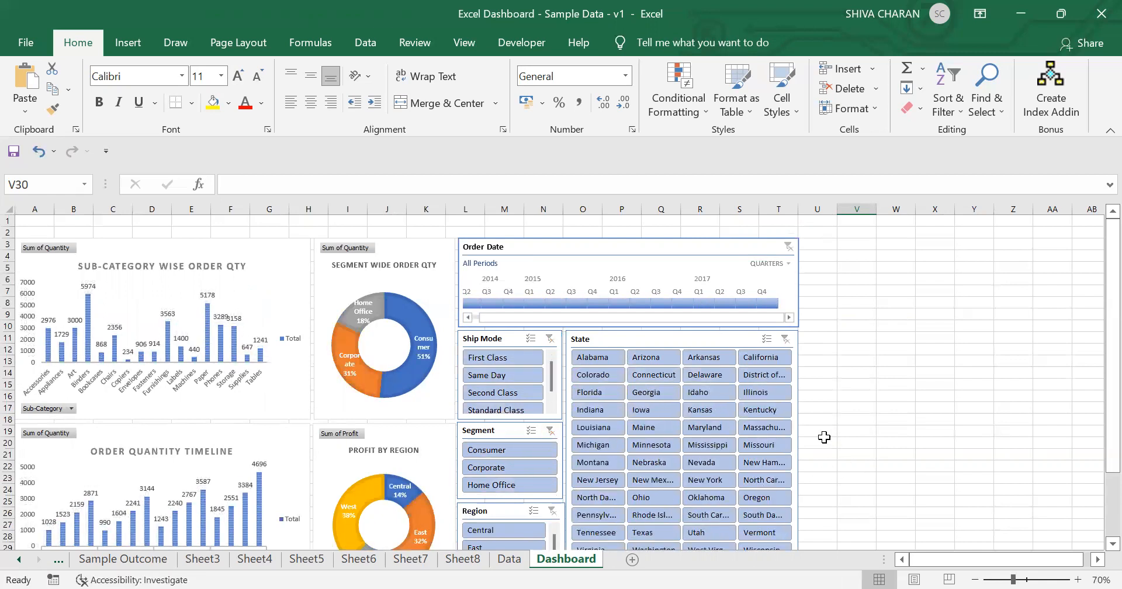
Step: Compare the dashboard with the Sample Outcome sheet
scroll(823, 437, down, 3)
scroll(824, 437, up, 2)
scroll(823, 437, up, 1)
click(155, 559)
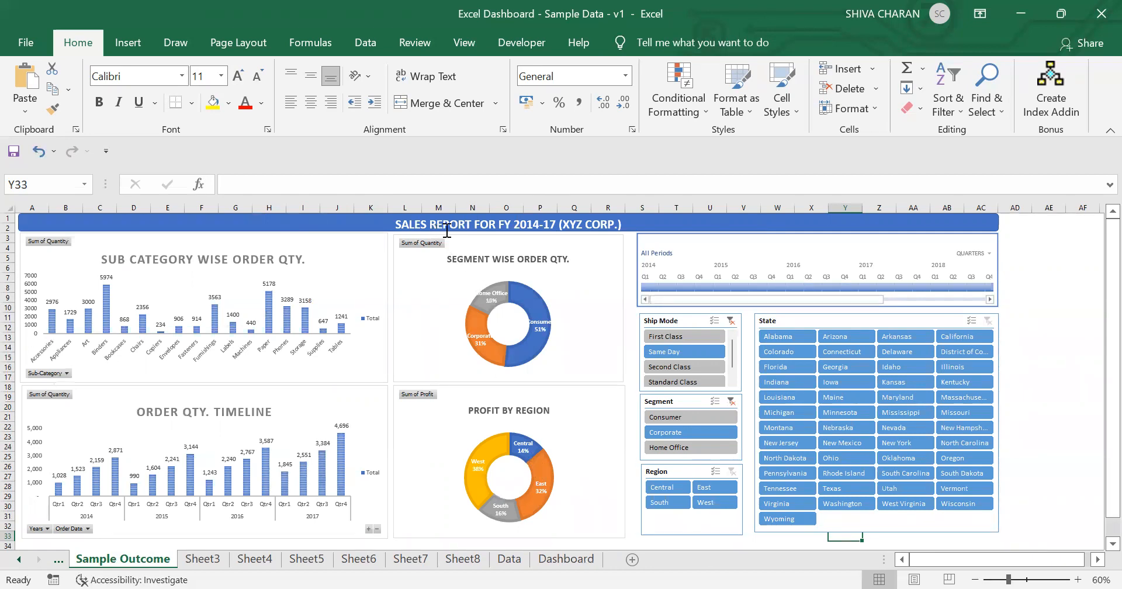
click(574, 545)
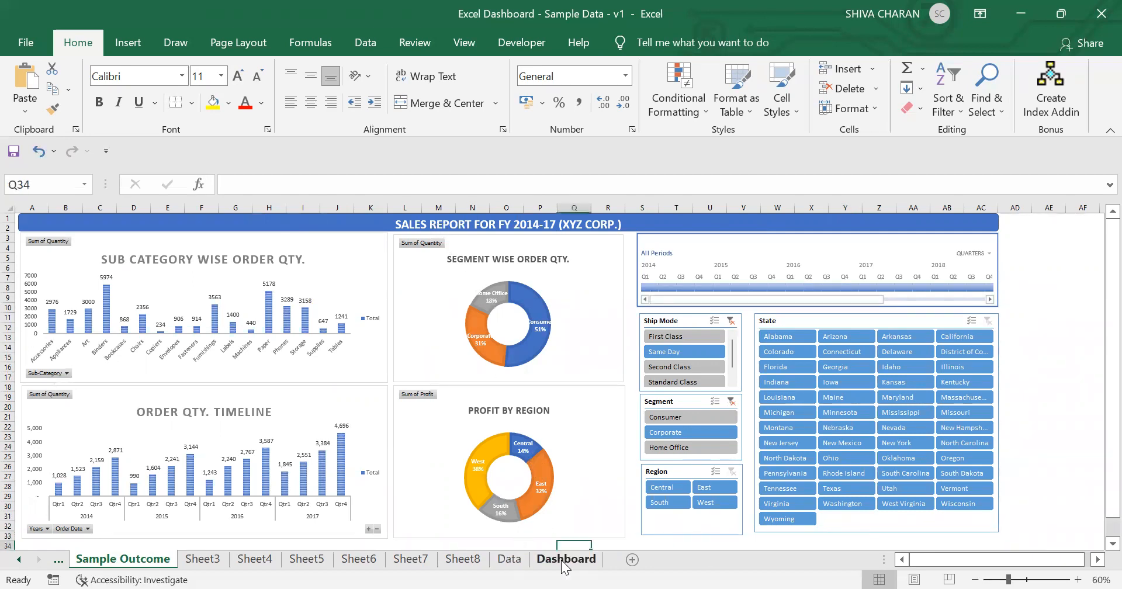
click(565, 558)
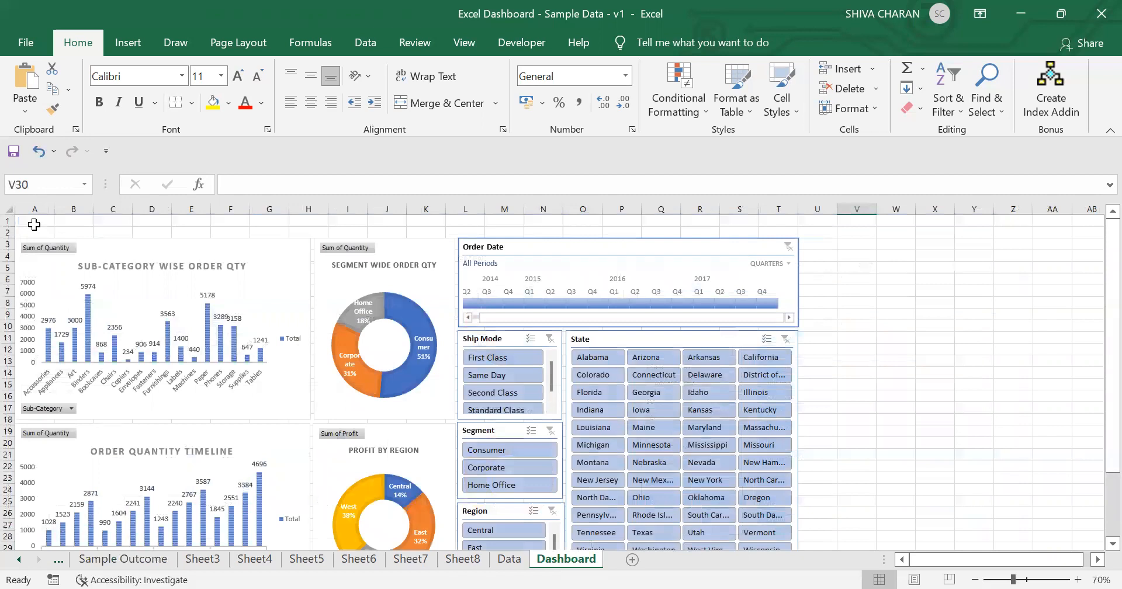
click(115, 47)
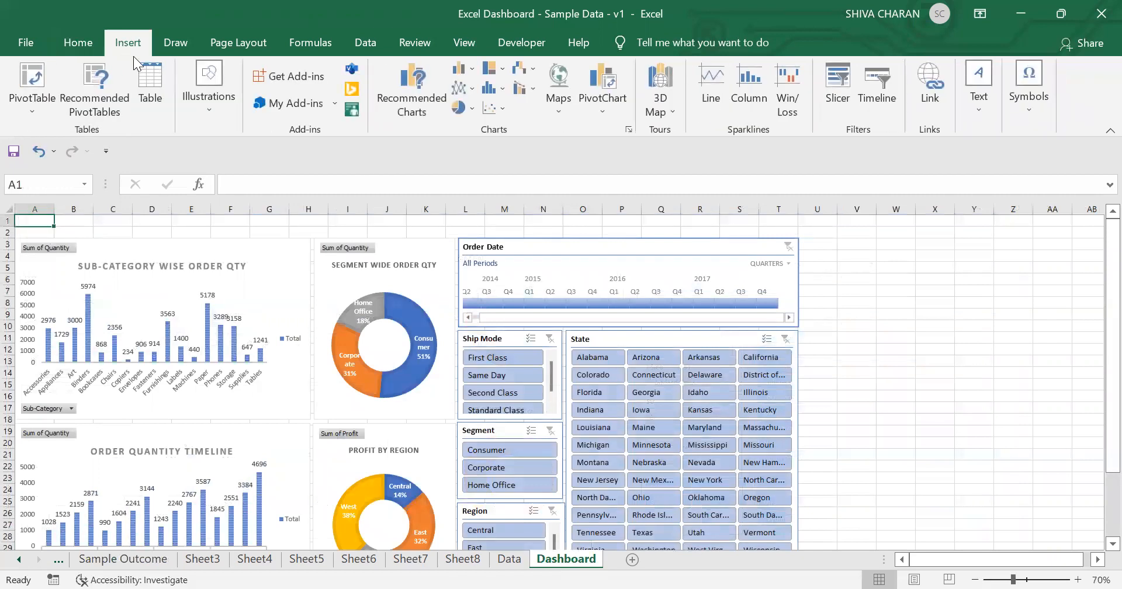
click(182, 39)
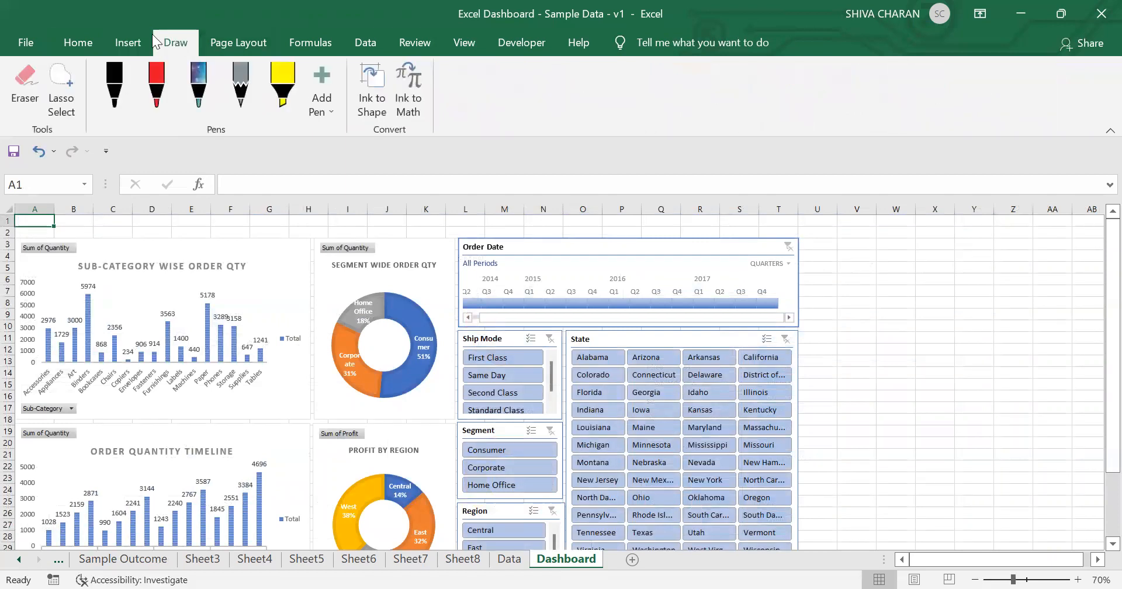
click(75, 43)
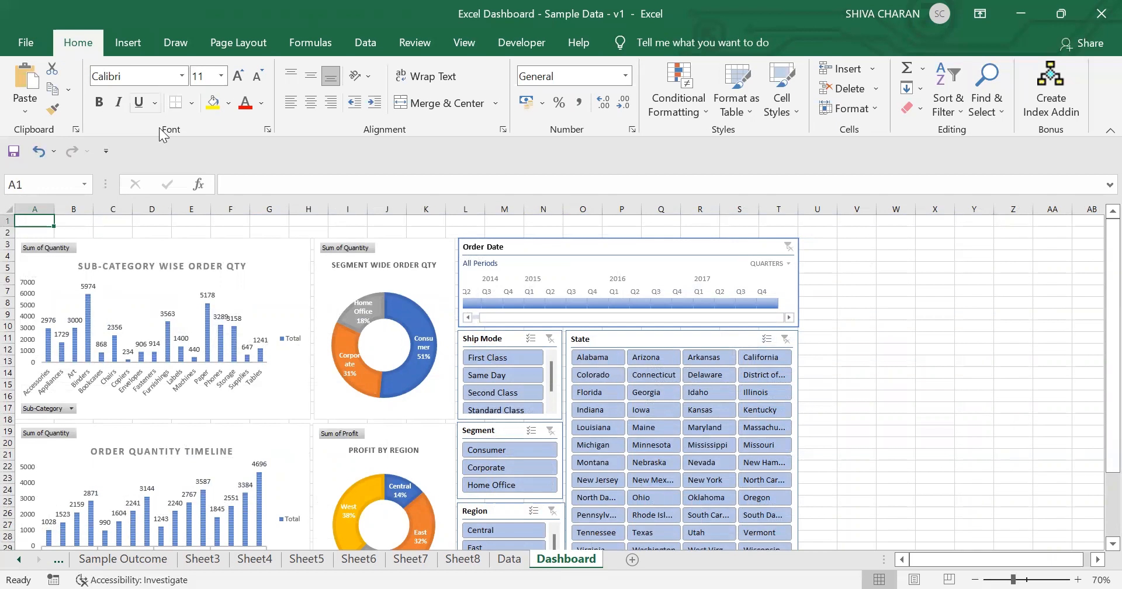
click(134, 42)
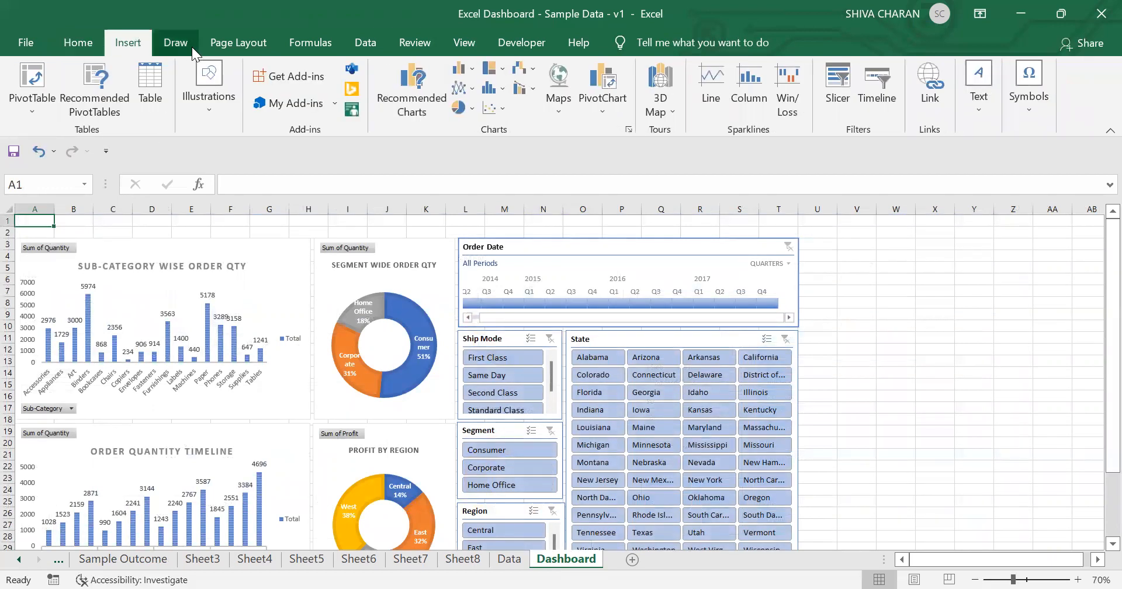
click(221, 47)
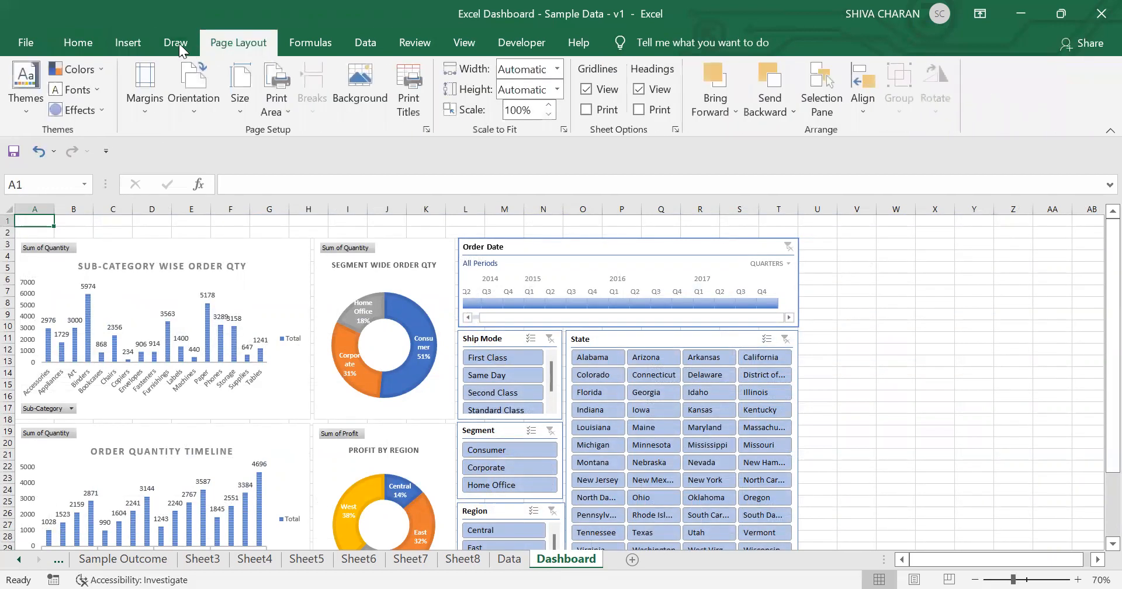
click(174, 43)
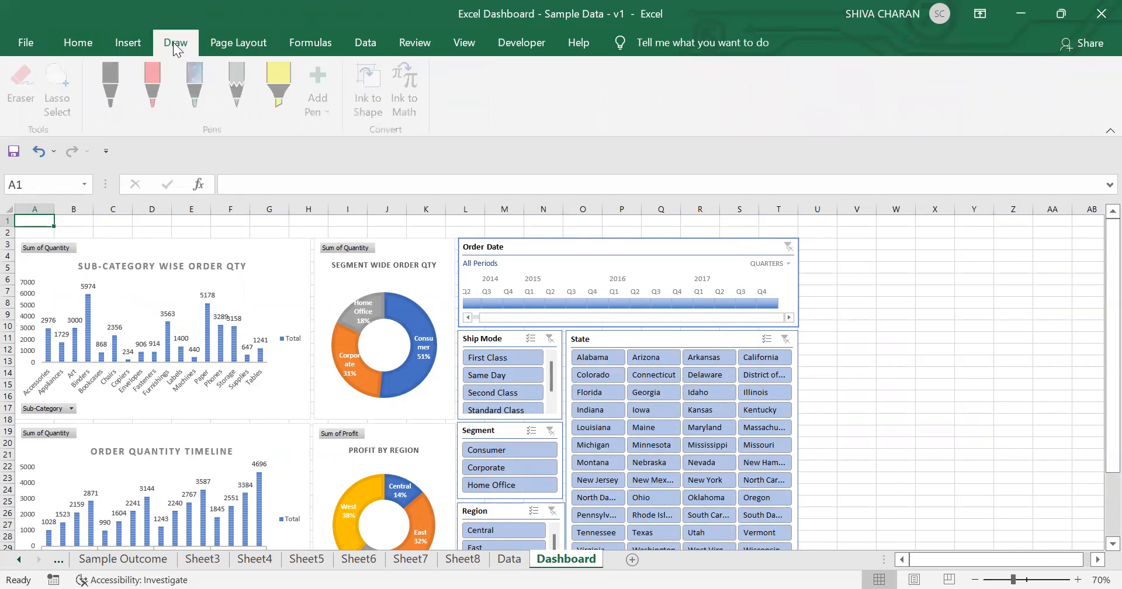
click(144, 41)
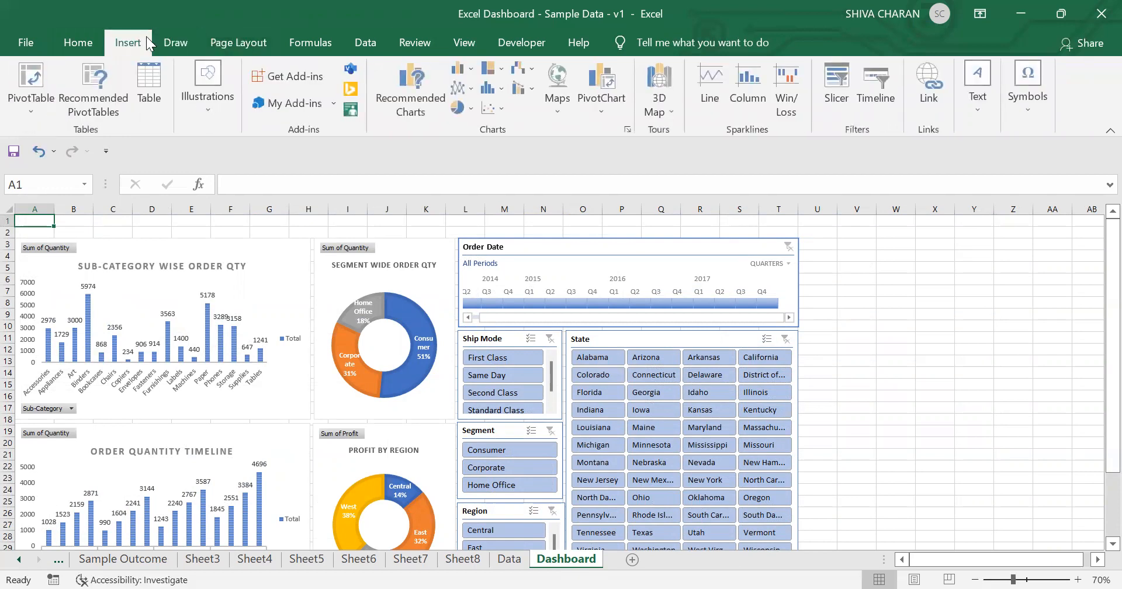
Step: Draw a rectangle banner about 33.6 cm wide and 0.66 cm high across rows 1–2 above the dashboard
click(211, 123)
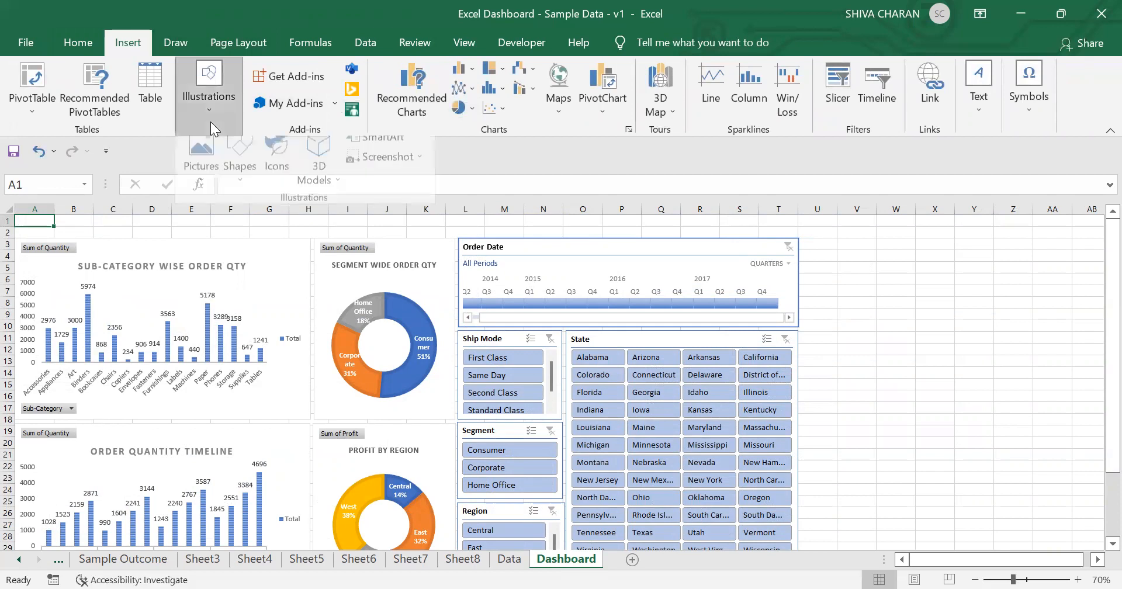
click(241, 160)
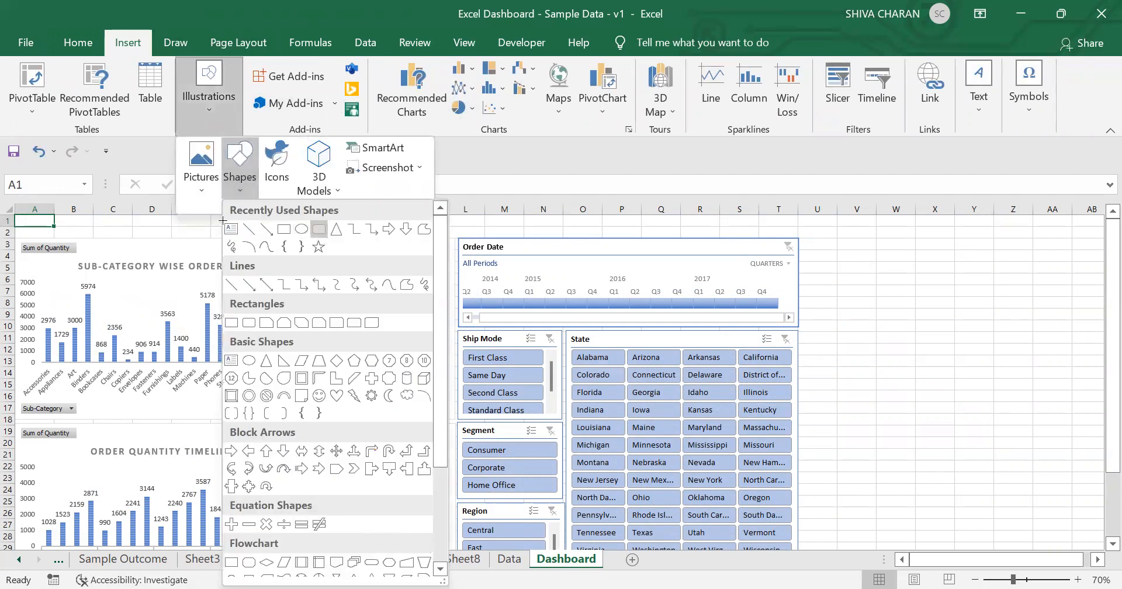
drag(19, 218, 797, 234)
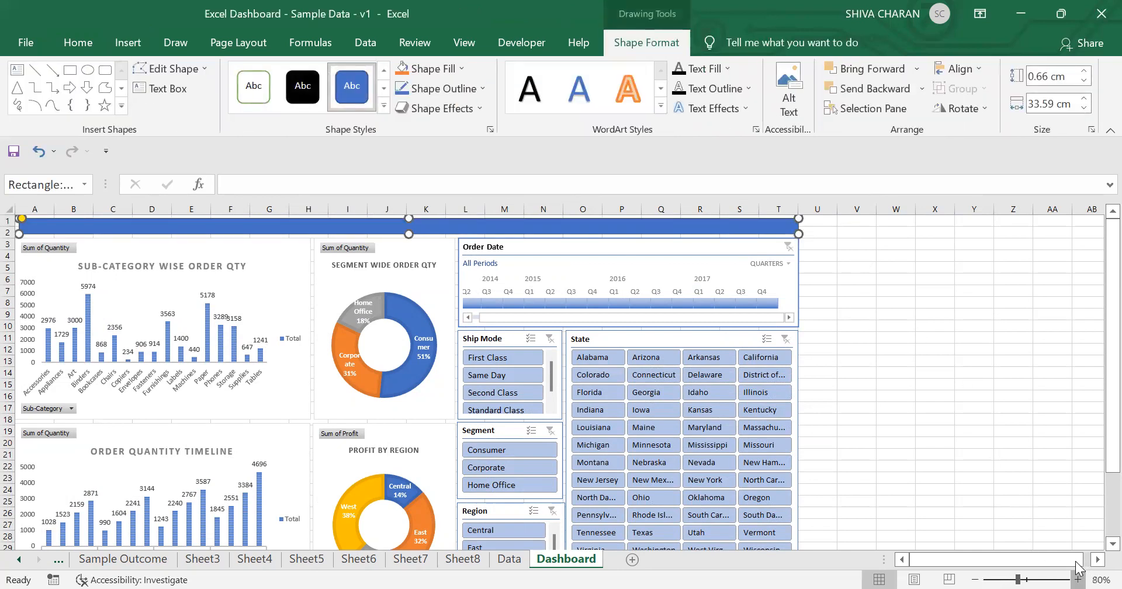
Step: Enter the banner title SALES REPORT PERFORMANCE DATA FY 2021-2022
click(1078, 579)
click(1078, 579)
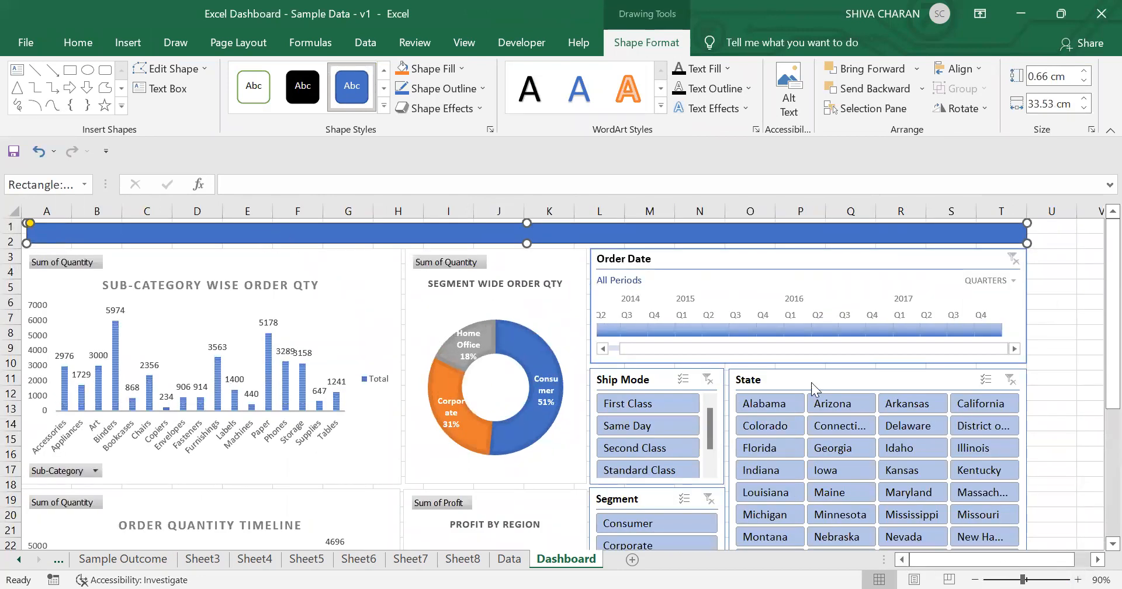
click(1077, 579)
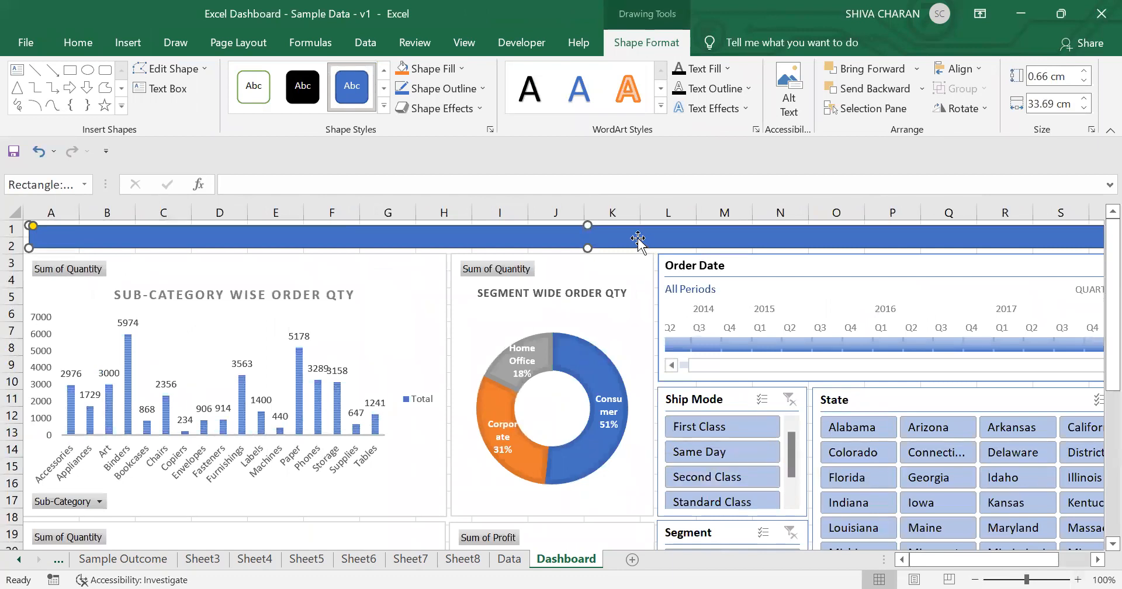
click(78, 42)
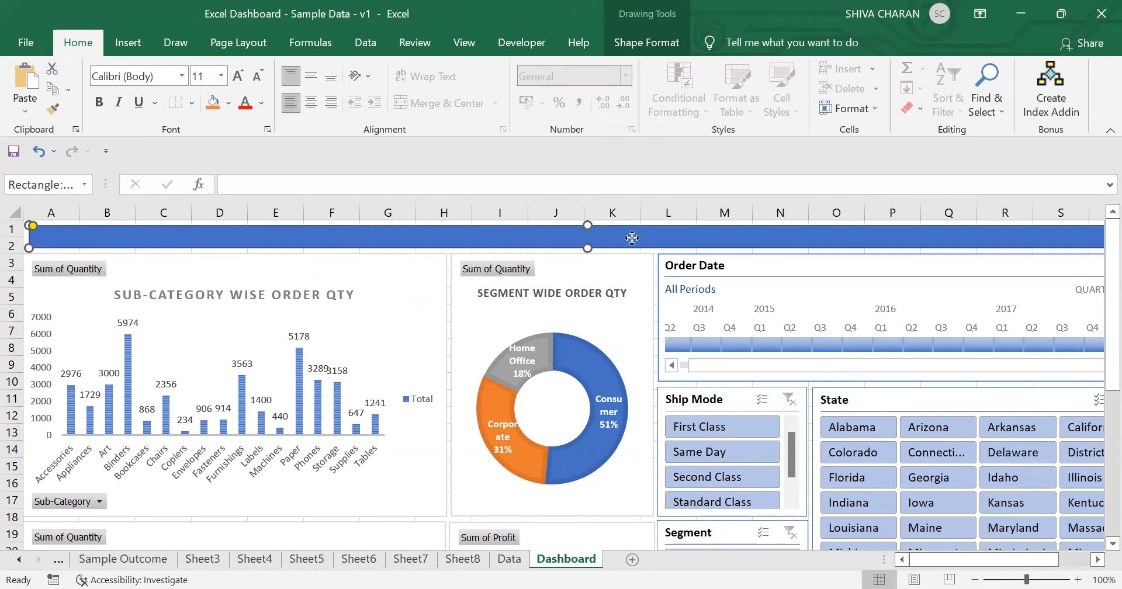
click(155, 561)
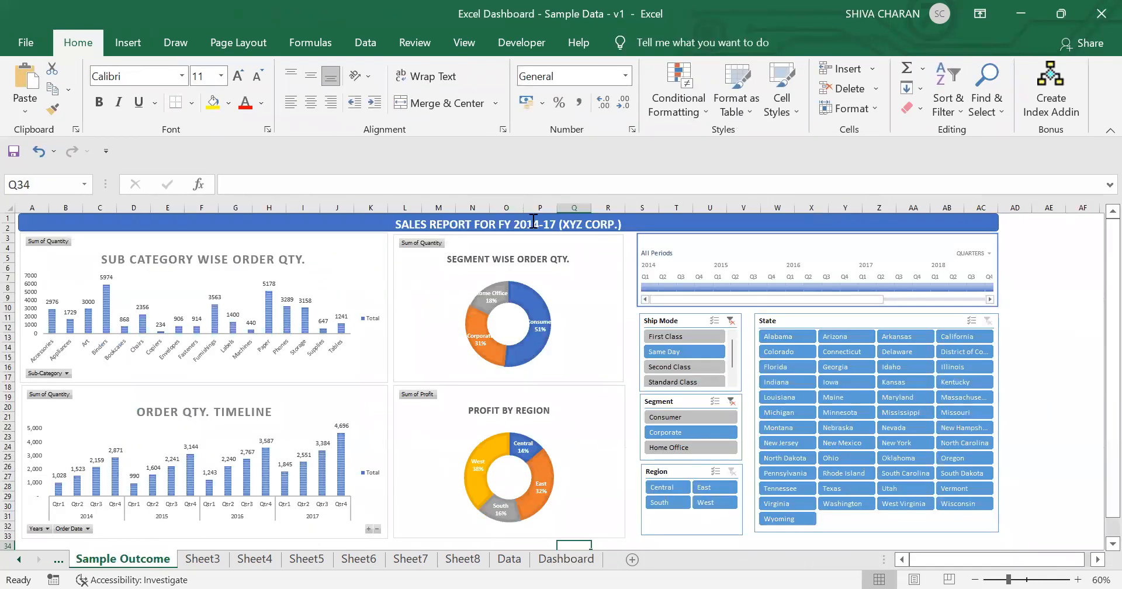
click(549, 561)
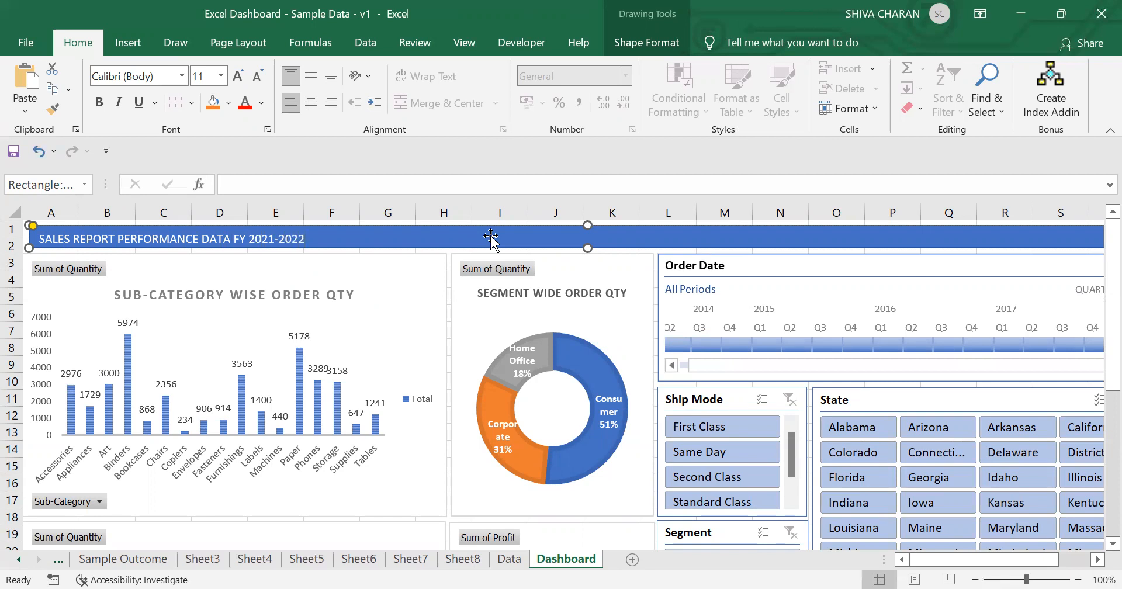
Step: Center the banner title horizontally and vertically and make it bold
key(ctrl+a)
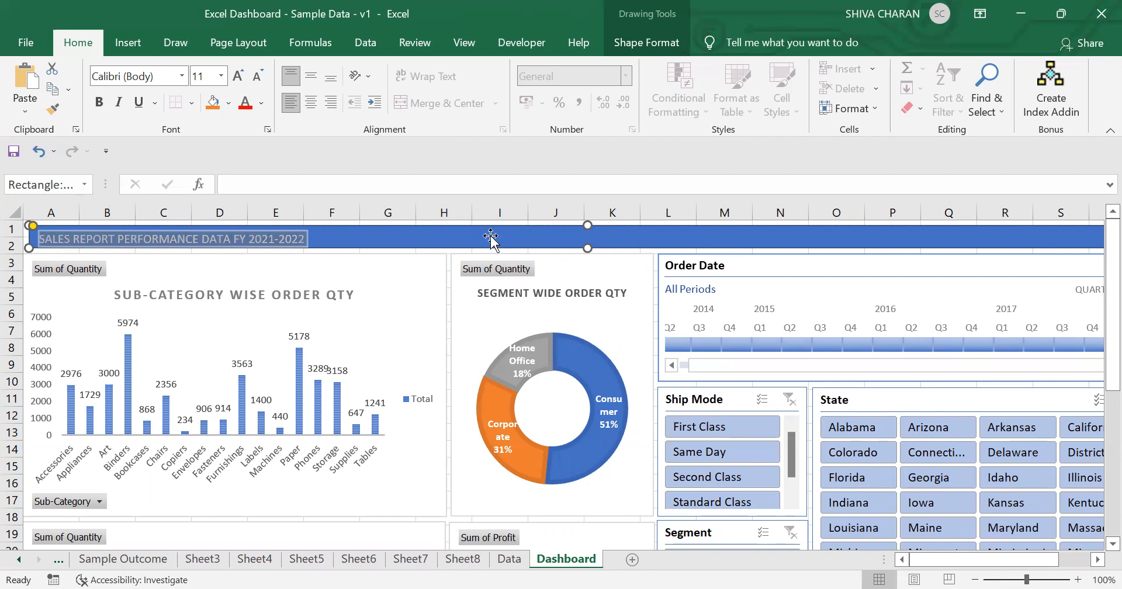
click(313, 108)
click(310, 76)
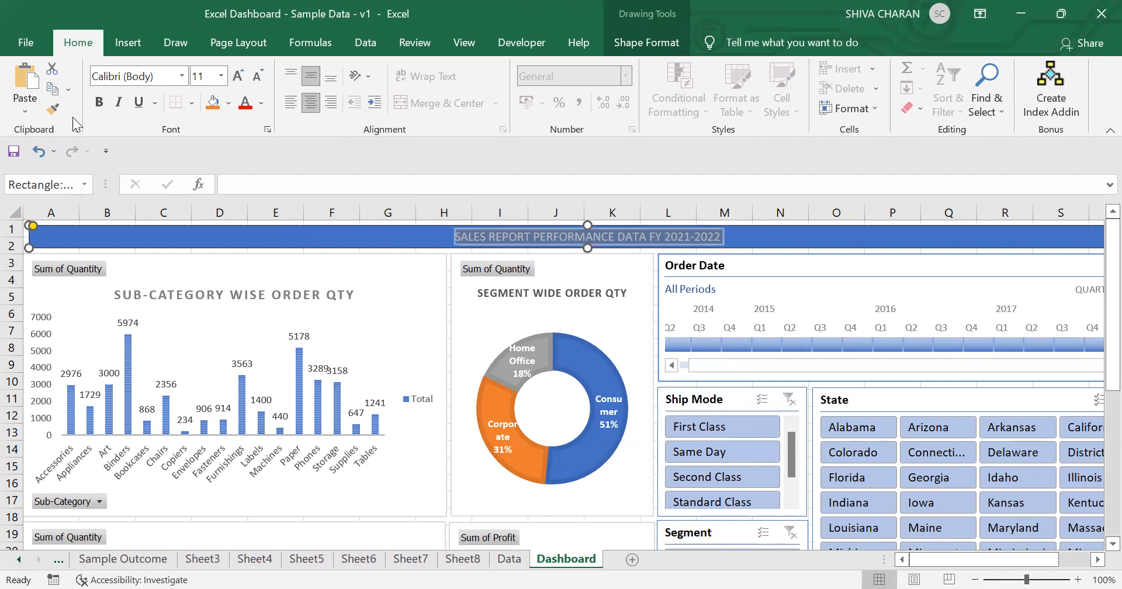
click(99, 102)
click(392, 242)
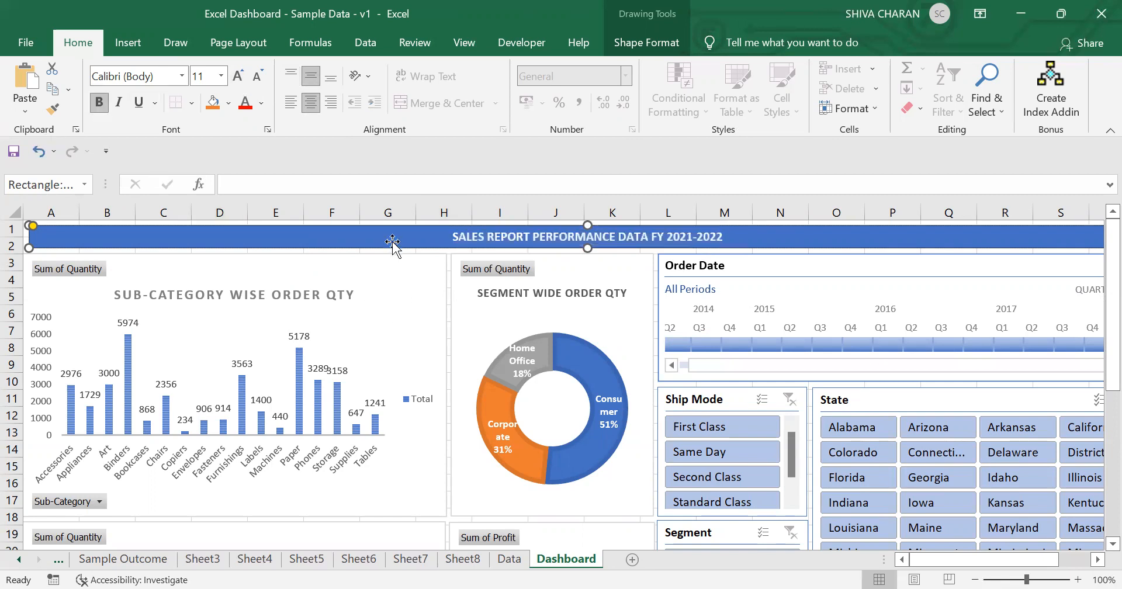
click(974, 578)
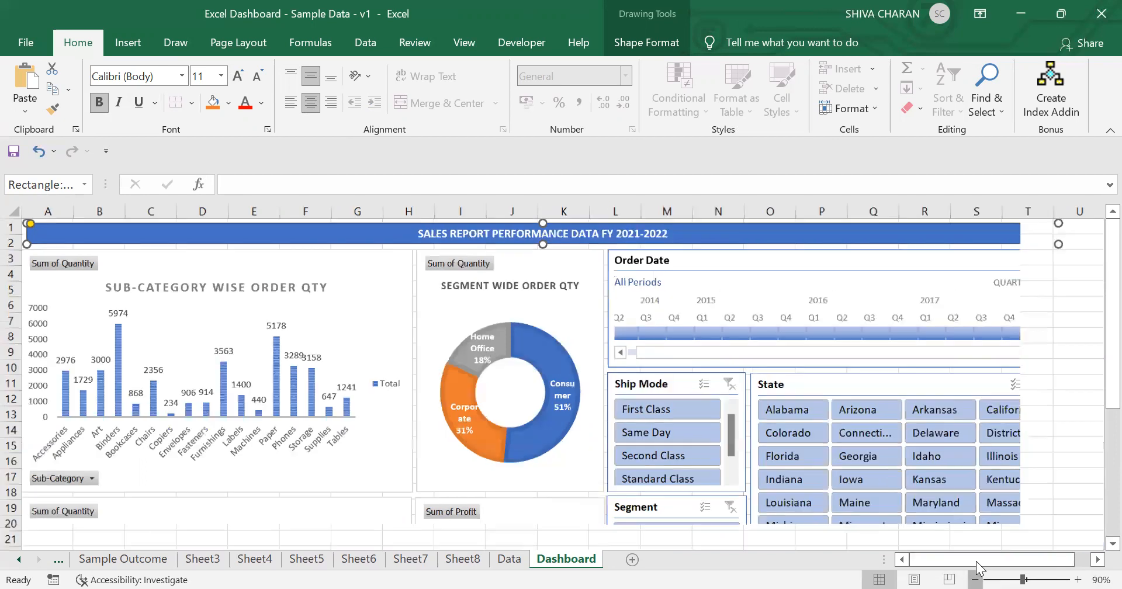
click(974, 579)
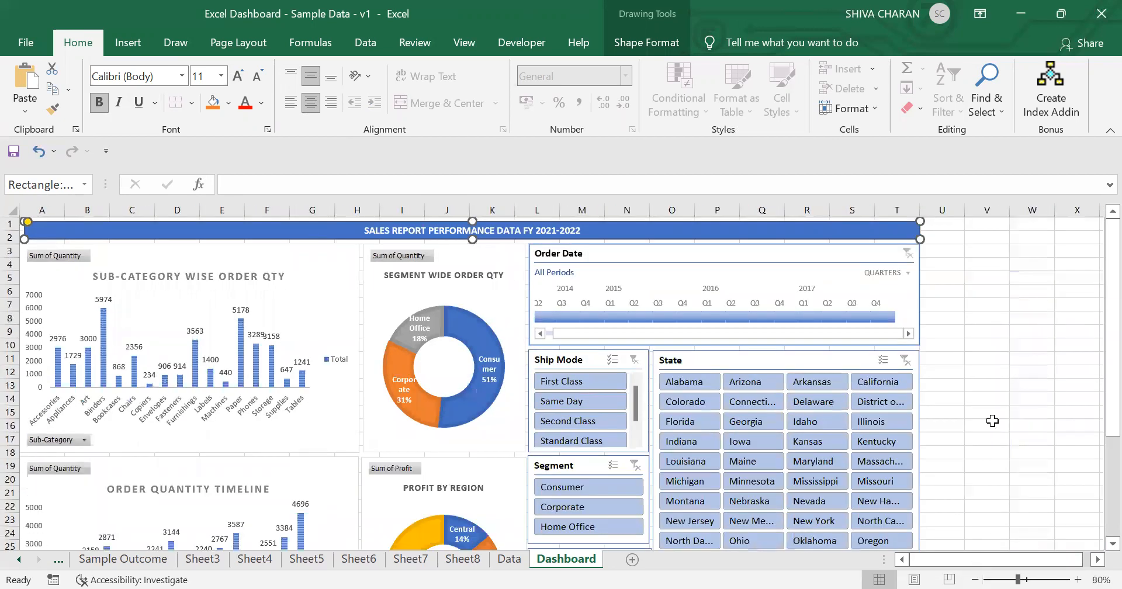
click(1000, 405)
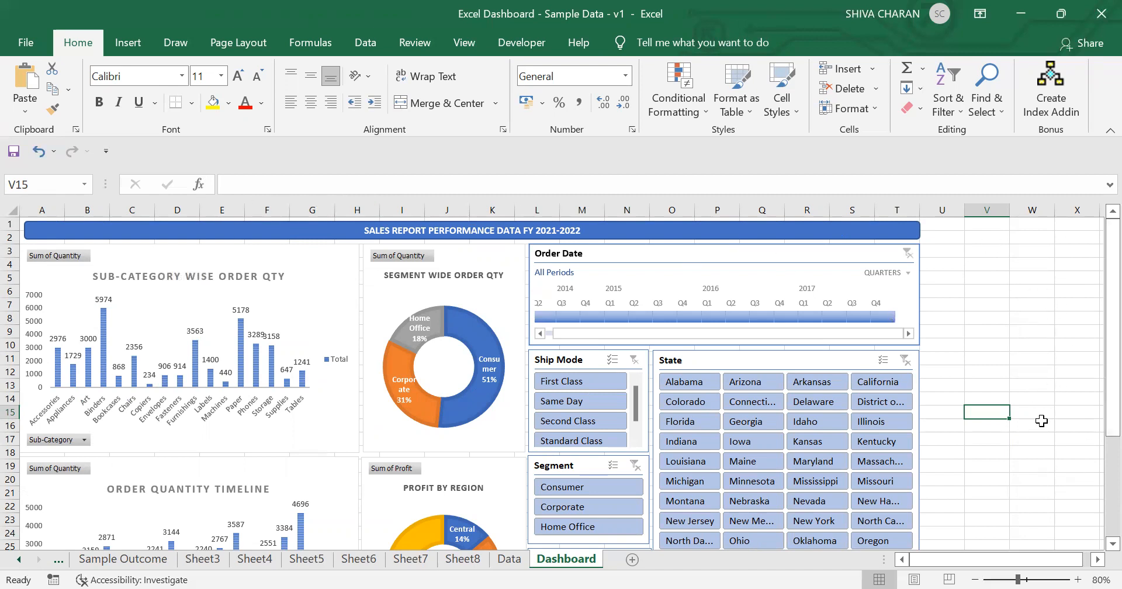
Step: Hide the worksheet gridlines on the dashboard sheet
click(244, 52)
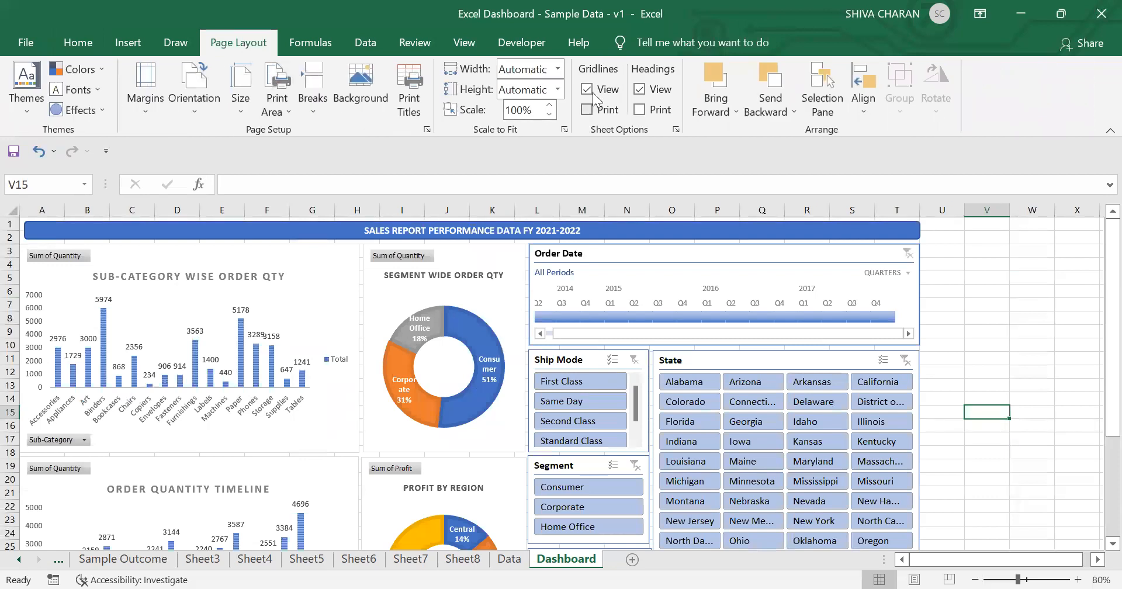
click(585, 89)
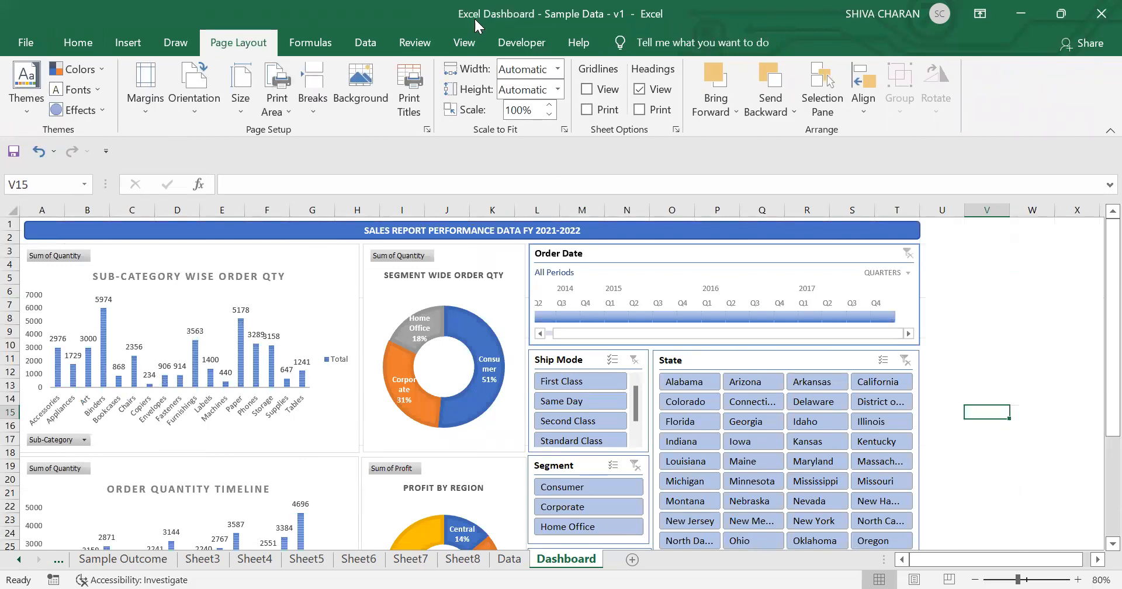
click(87, 41)
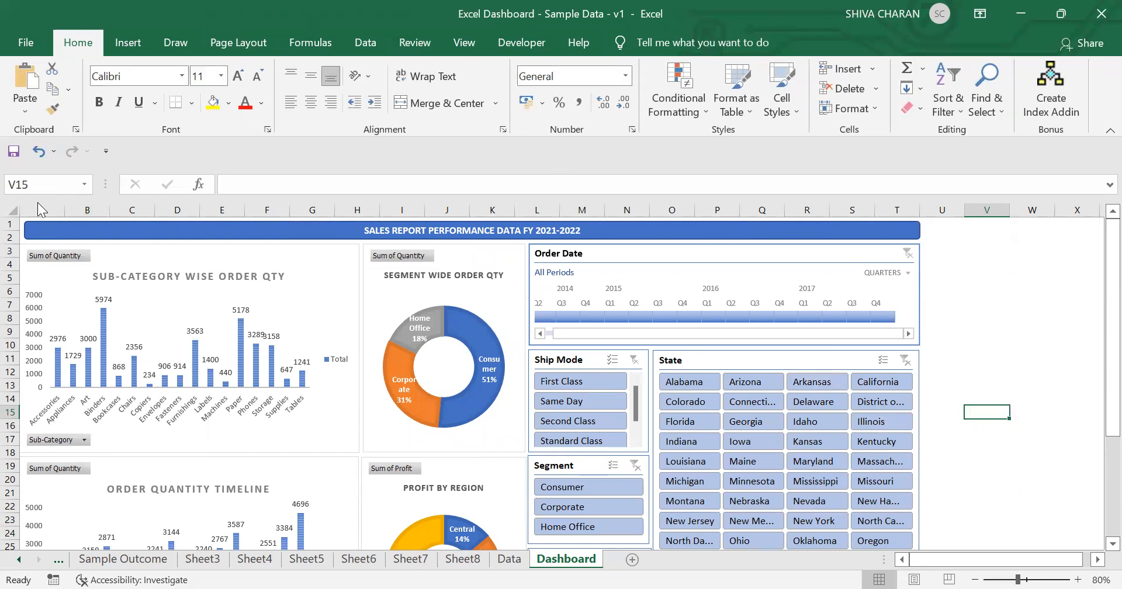
Step: Insert a blank column before column A to add a left margin to the dashboard
click(40, 209)
right_click(40, 209)
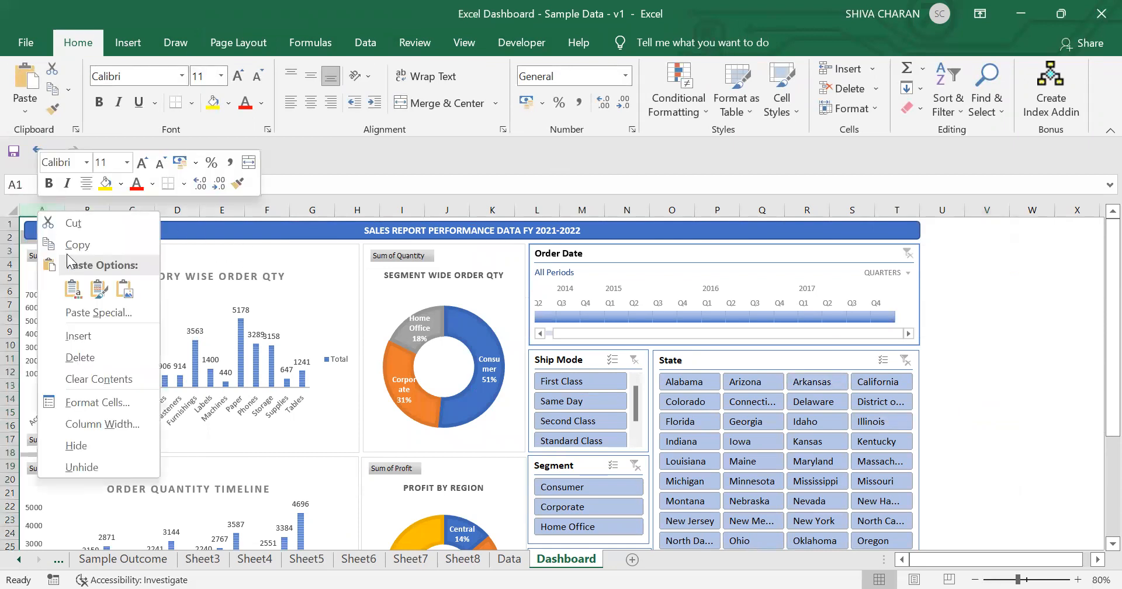
click(100, 336)
click(1025, 439)
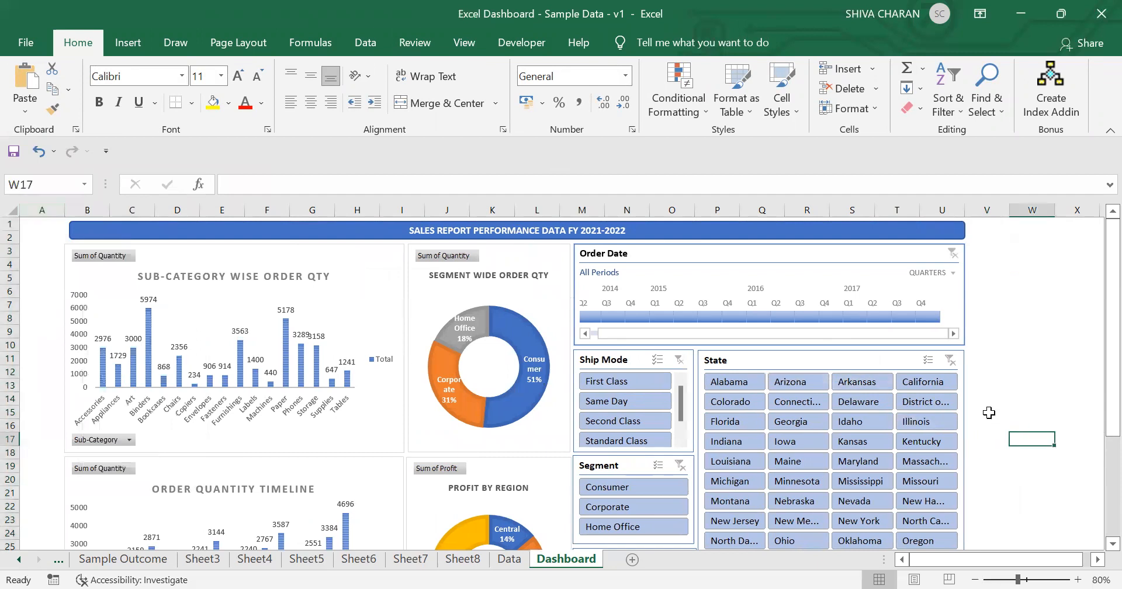
Step: Insert a blank row above row 1 to add a top margin to the dashboard
click(11, 223)
right_click(10, 222)
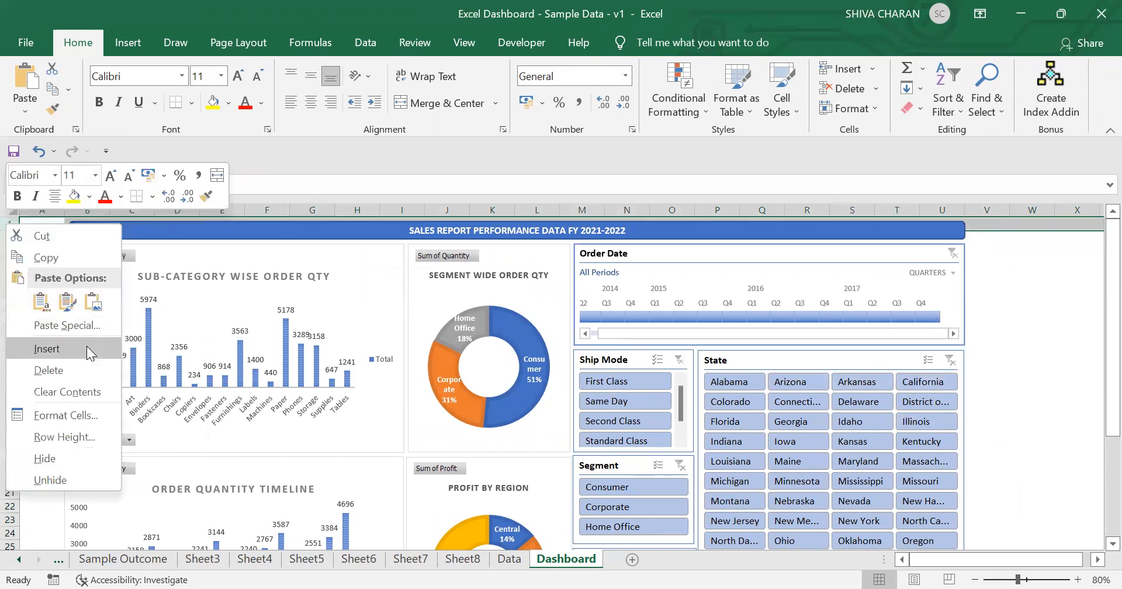
click(86, 348)
click(988, 465)
Step: Apply the yellow slicer style to the Ship Mode slicer
drag(1110, 351, 695, 386)
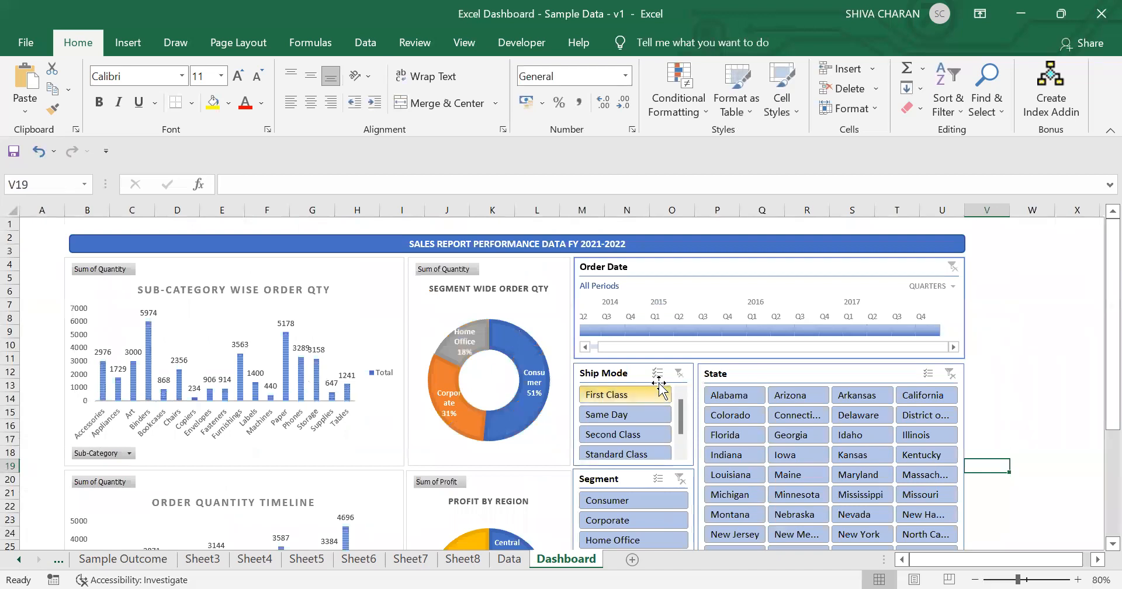
click(635, 374)
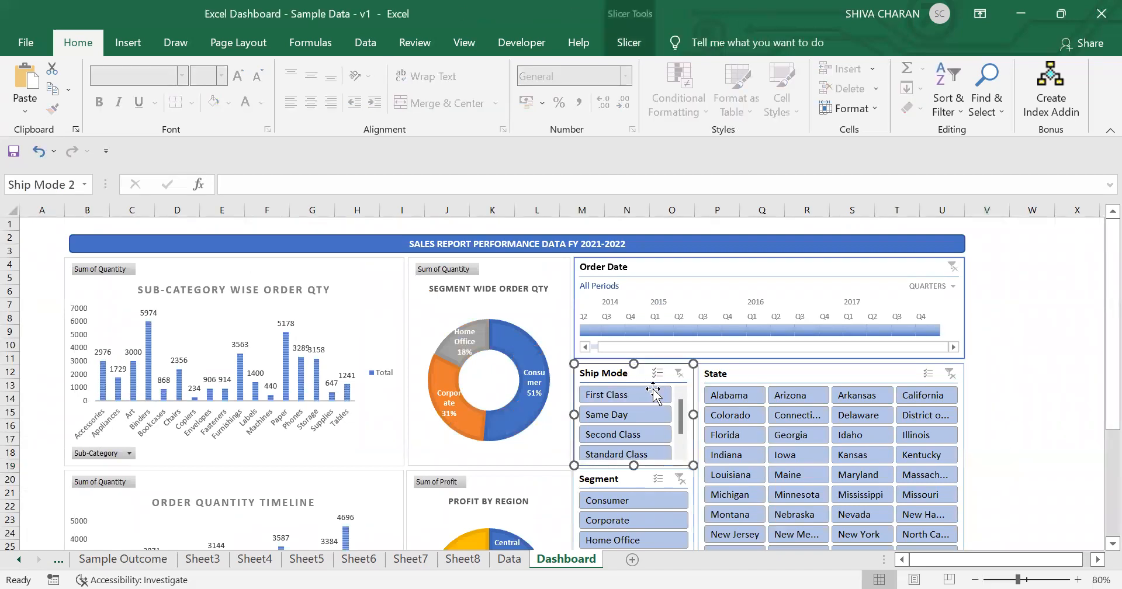
click(624, 47)
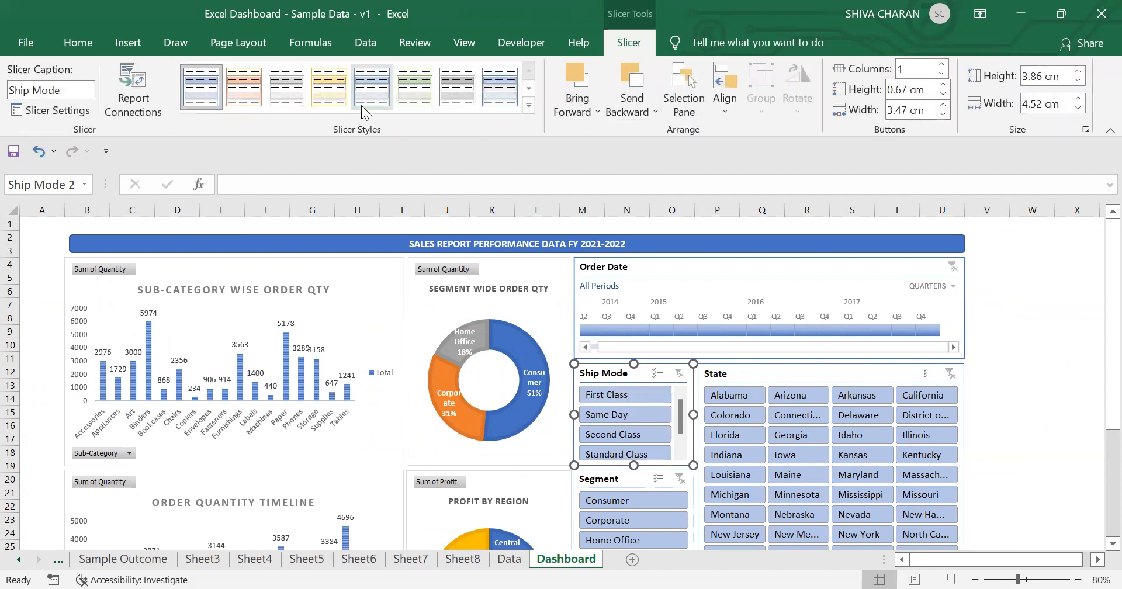
click(329, 93)
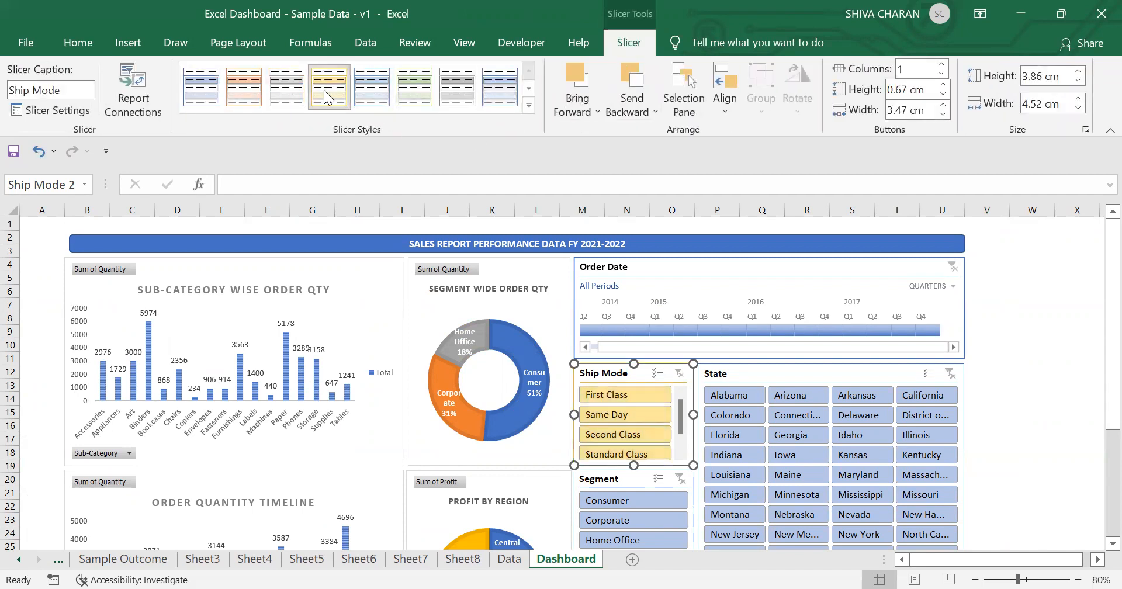
click(413, 90)
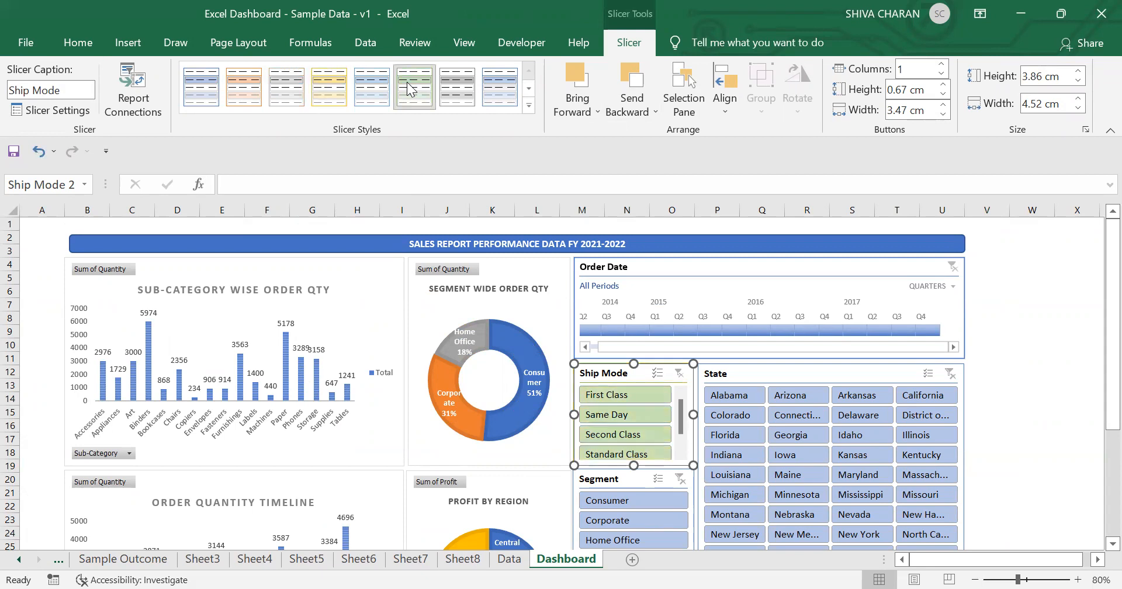
click(329, 88)
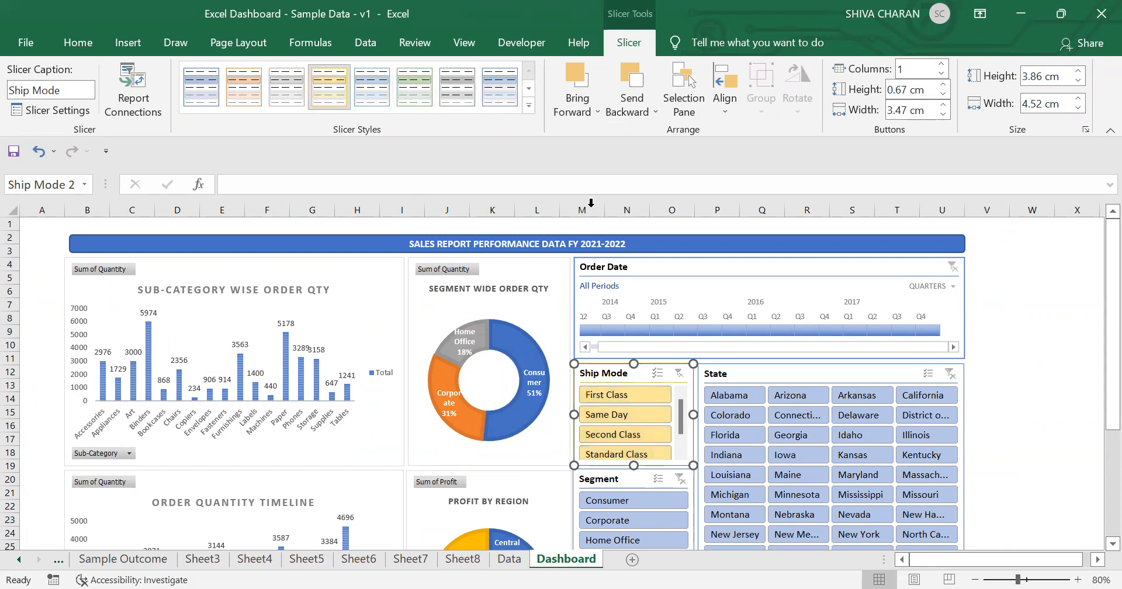
Step: Apply the same yellow slicer style to the State, Segment and Region slicers
click(833, 379)
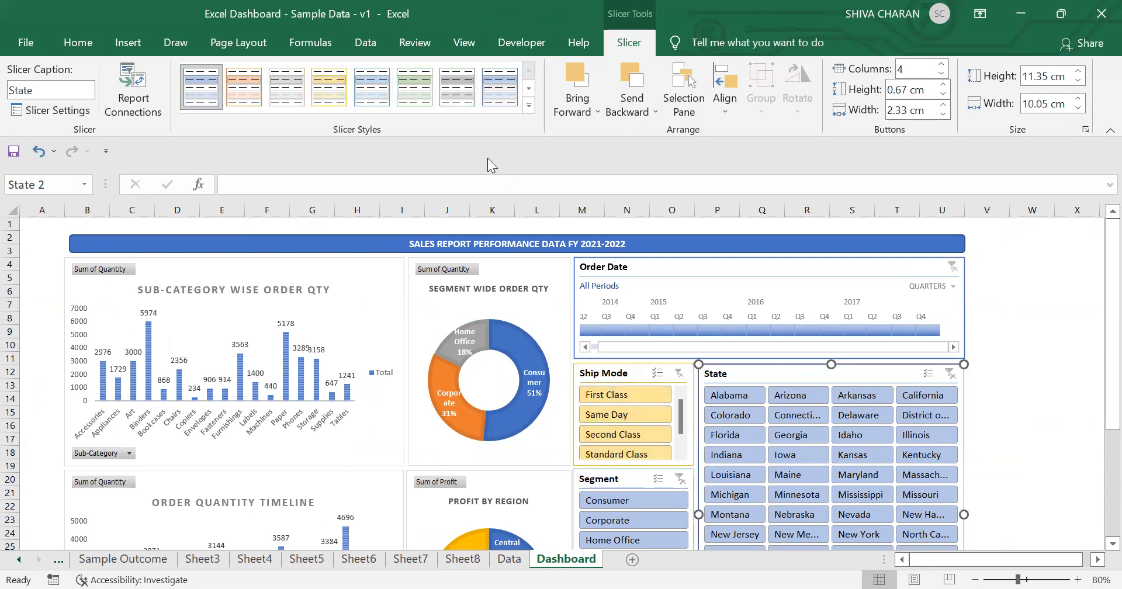
click(339, 93)
drag(1098, 358, 1095, 458)
click(631, 319)
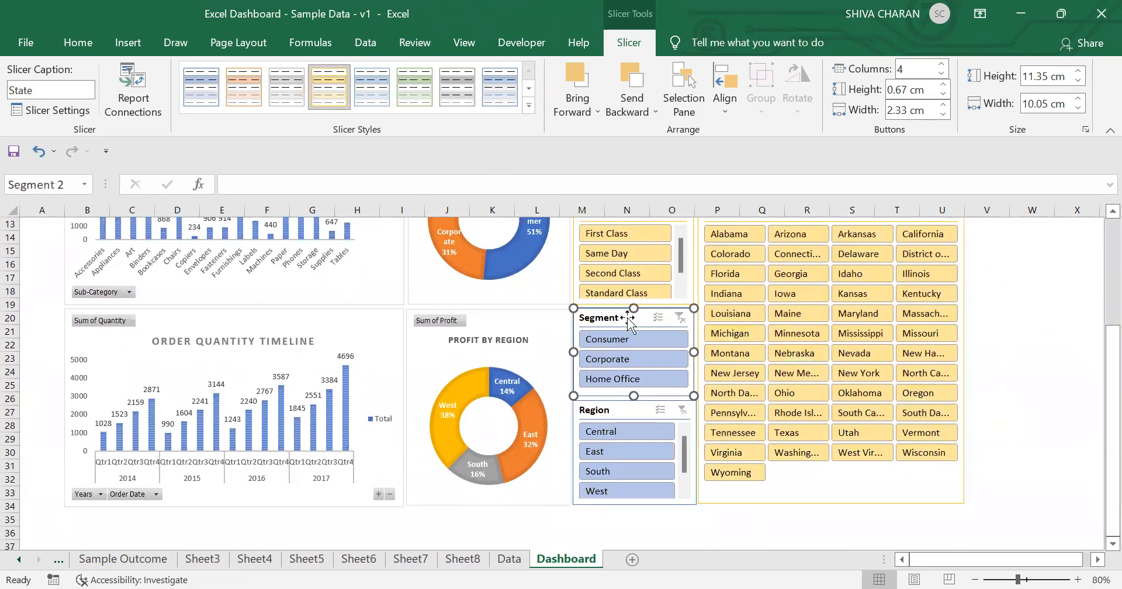
click(329, 87)
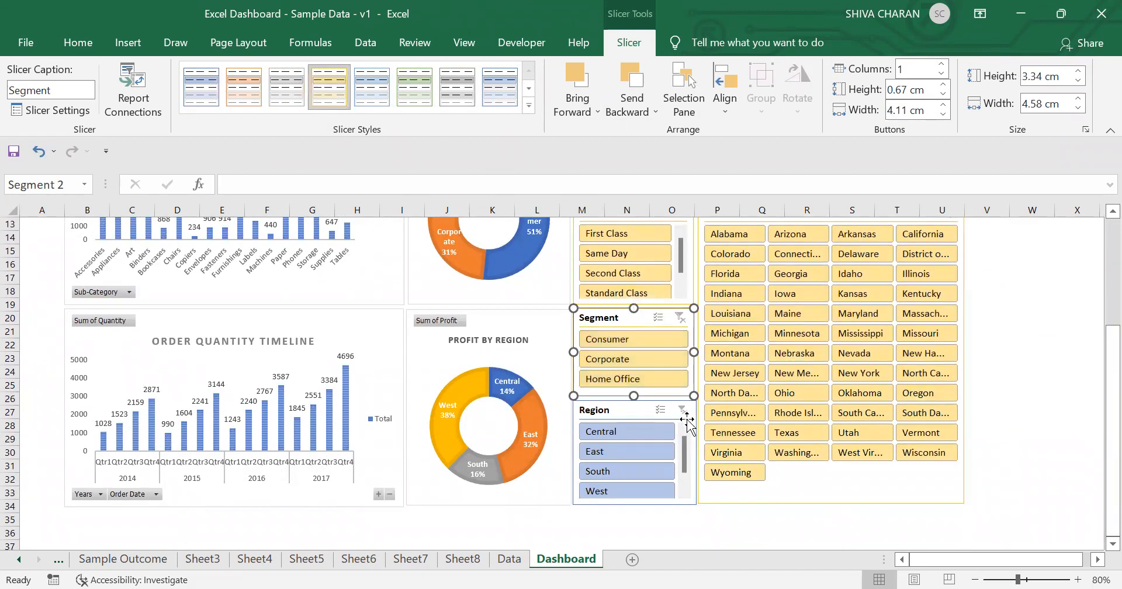
click(634, 412)
click(329, 86)
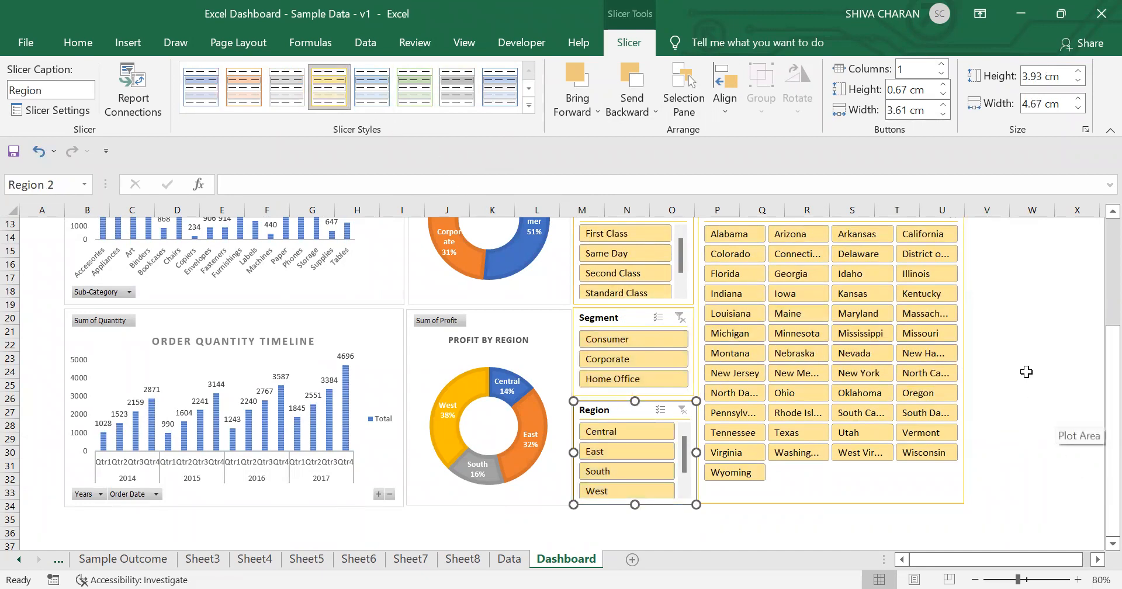
Step: Apply the matching yellow timeline style to the Order Date timeline
scroll(1097, 290, up, 4)
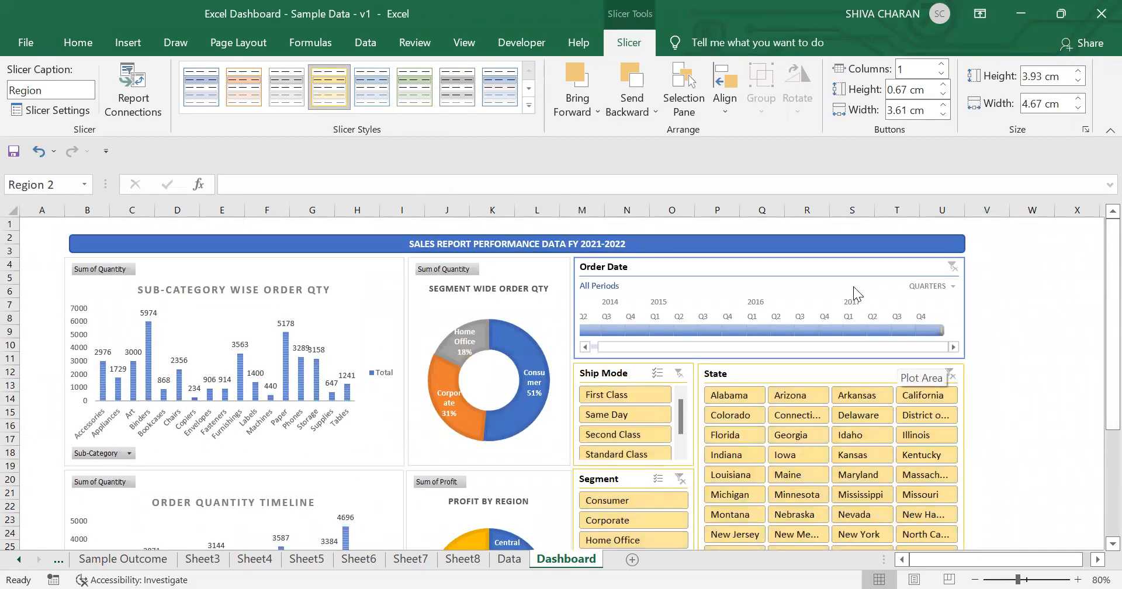
click(839, 279)
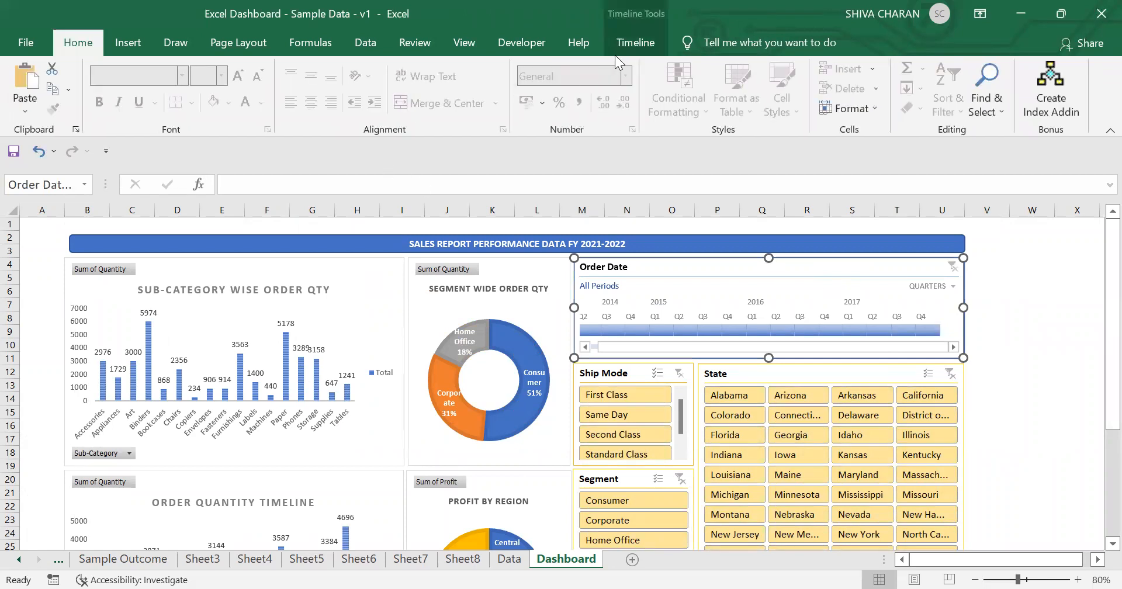
click(617, 48)
click(425, 102)
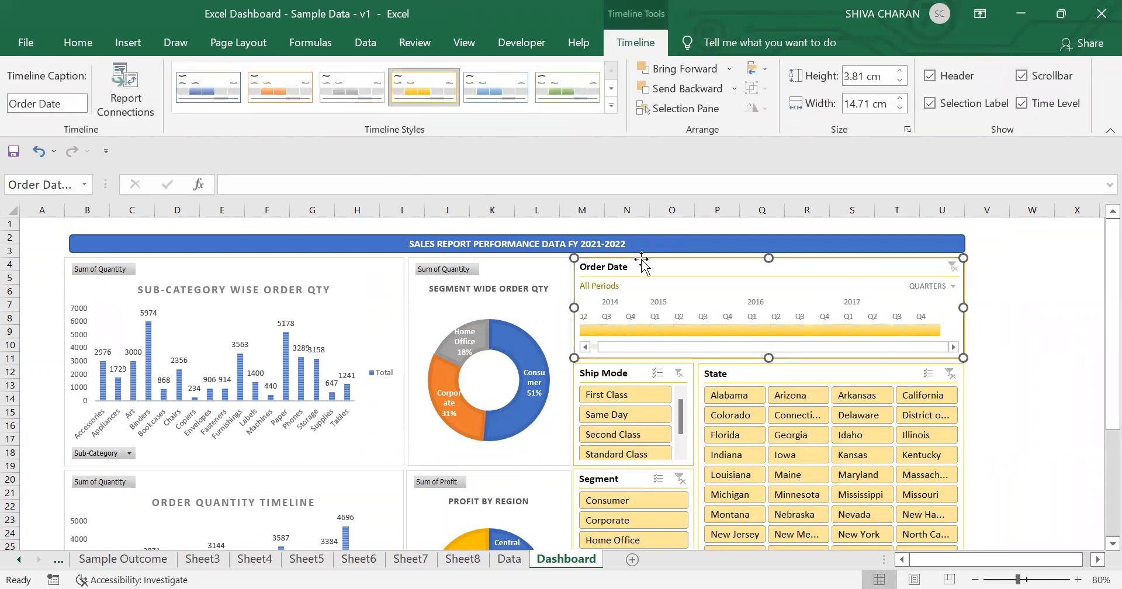
Step: Fill the title banner with yellow and set its text colour to automatic black
click(641, 243)
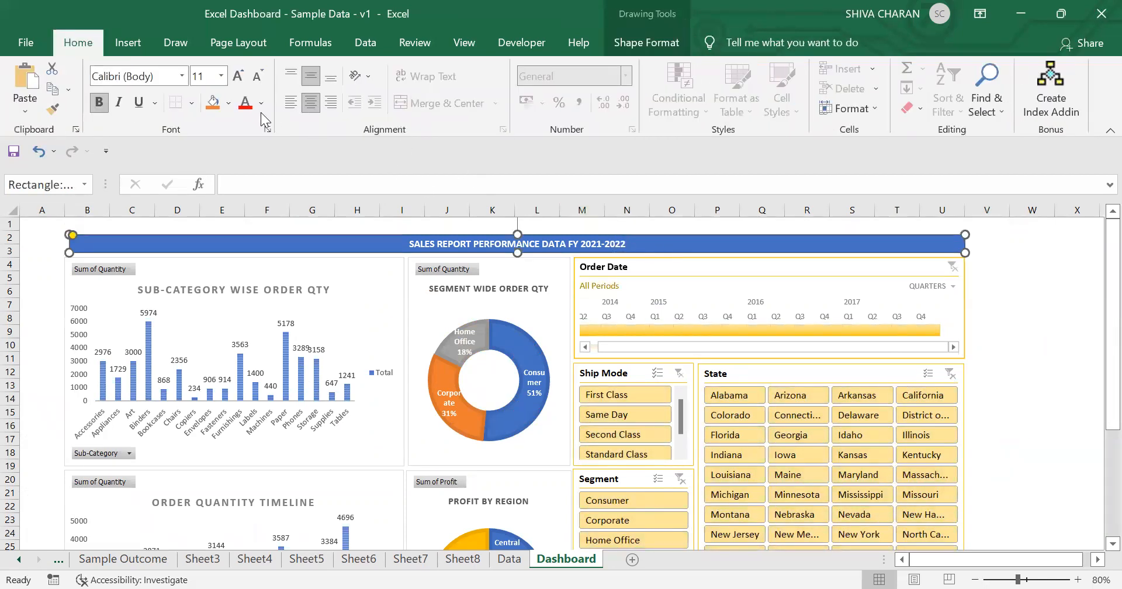
click(213, 102)
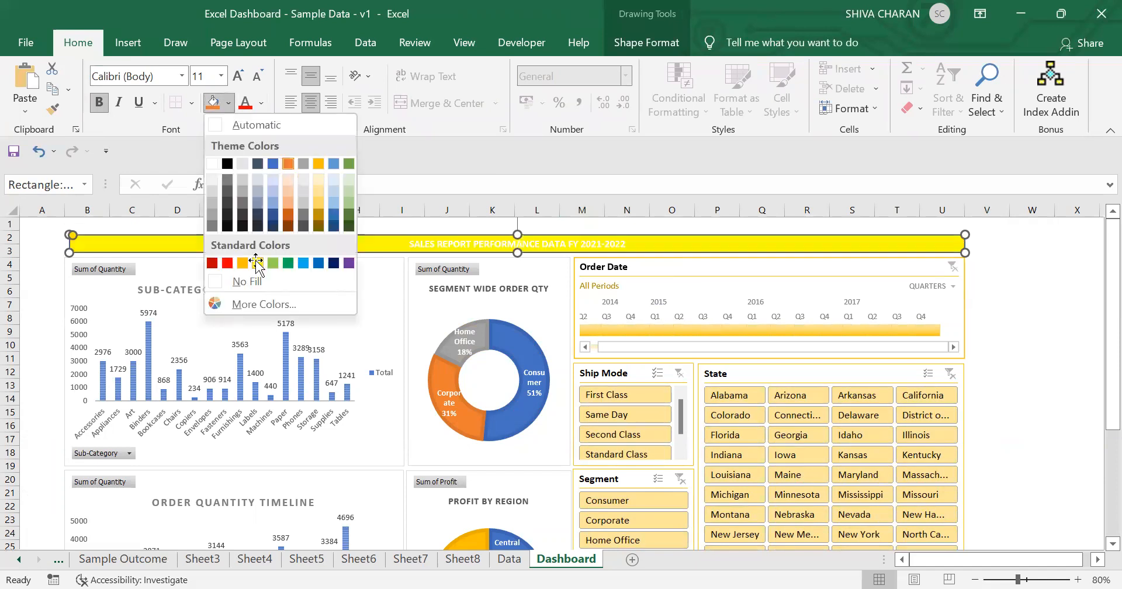
click(258, 264)
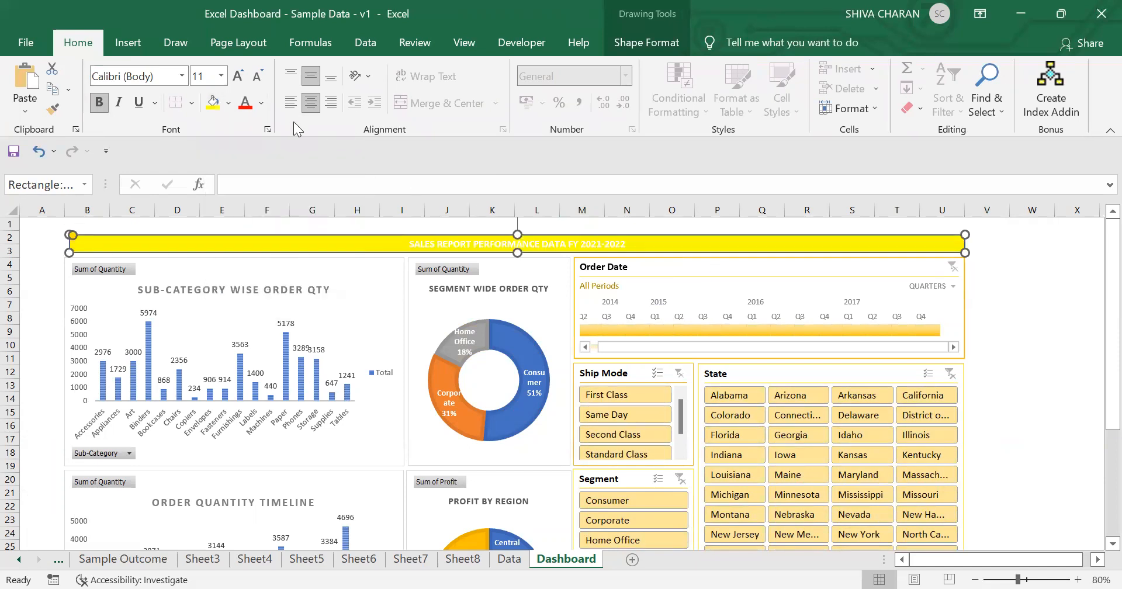
click(266, 101)
click(244, 128)
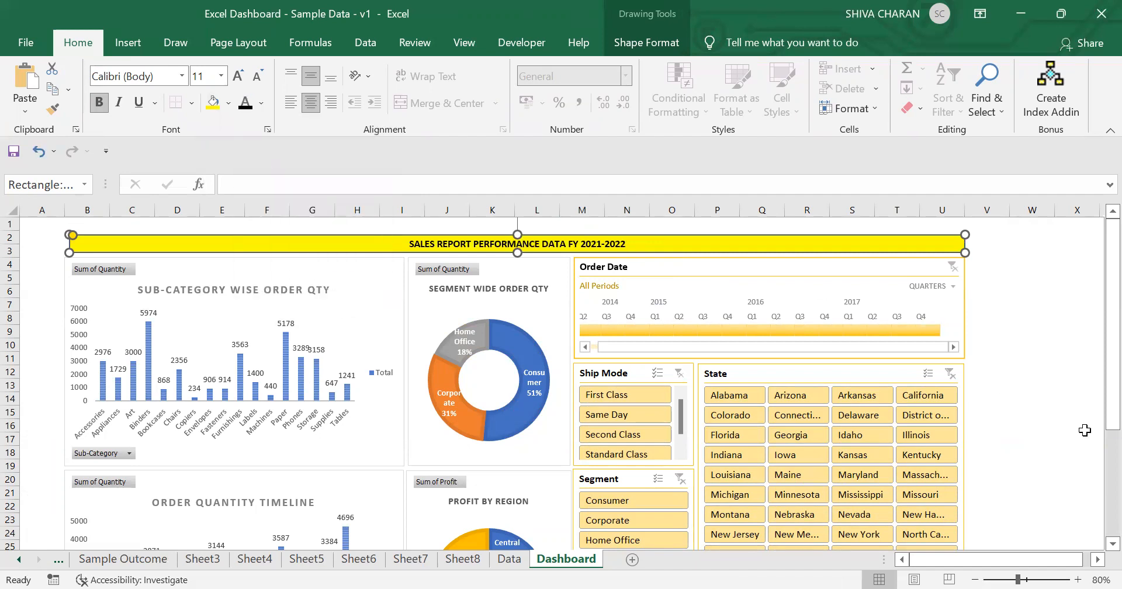
click(1078, 413)
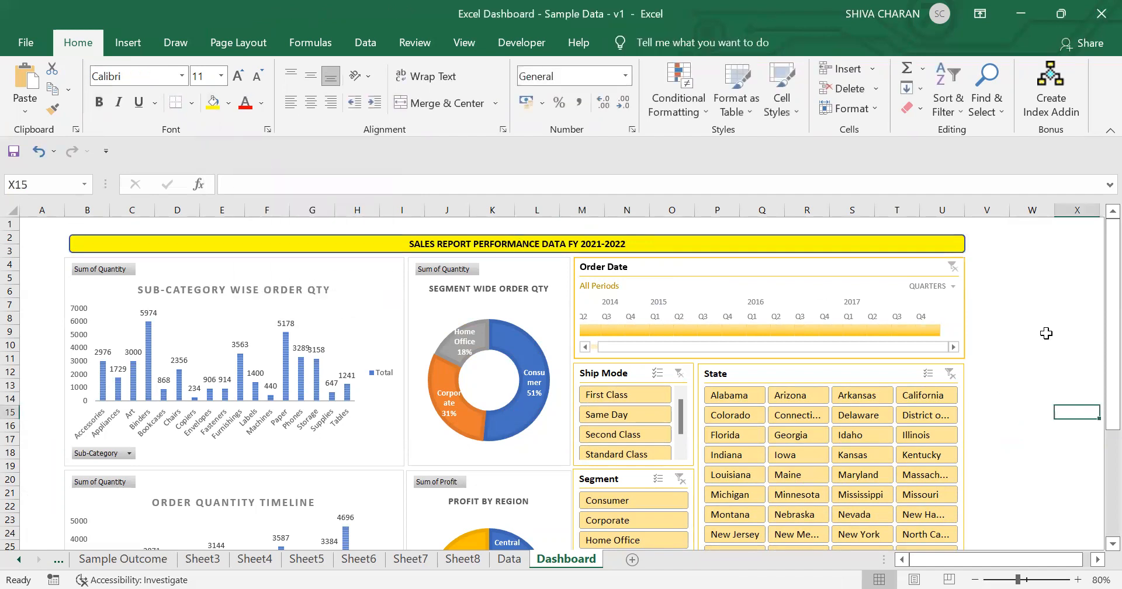
Step: Extend the banner's left edge slightly so it lines up with the charts below
click(958, 245)
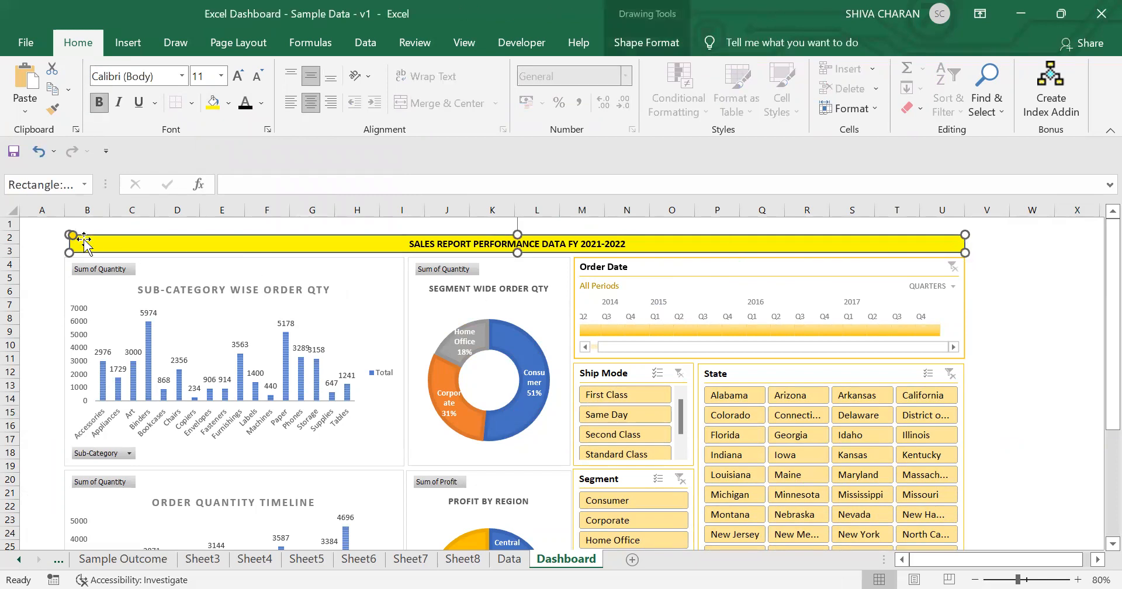
drag(68, 246, 63, 252)
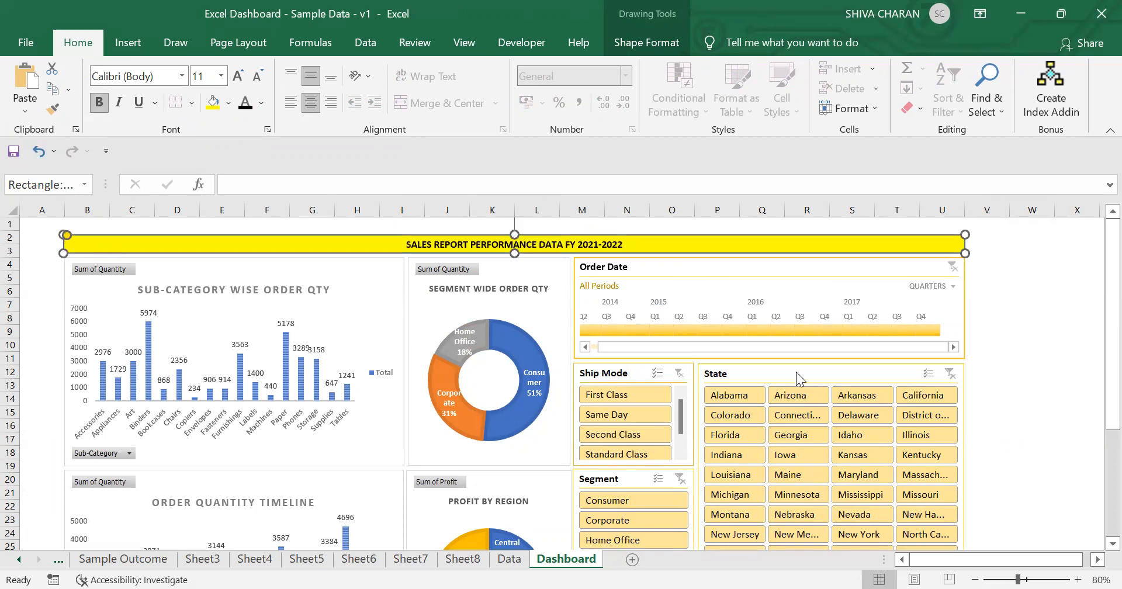
click(1071, 438)
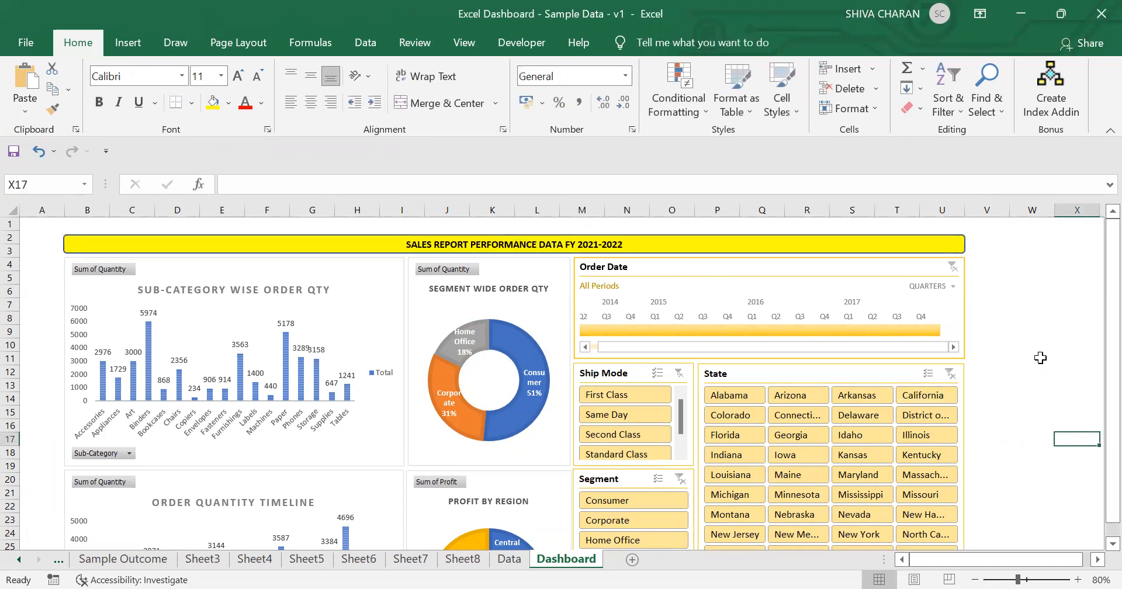
Step: Compare the dashboard with the Sample Outcome sheet and scroll through the whole dashboard to review it
drag(1111, 285, 1063, 357)
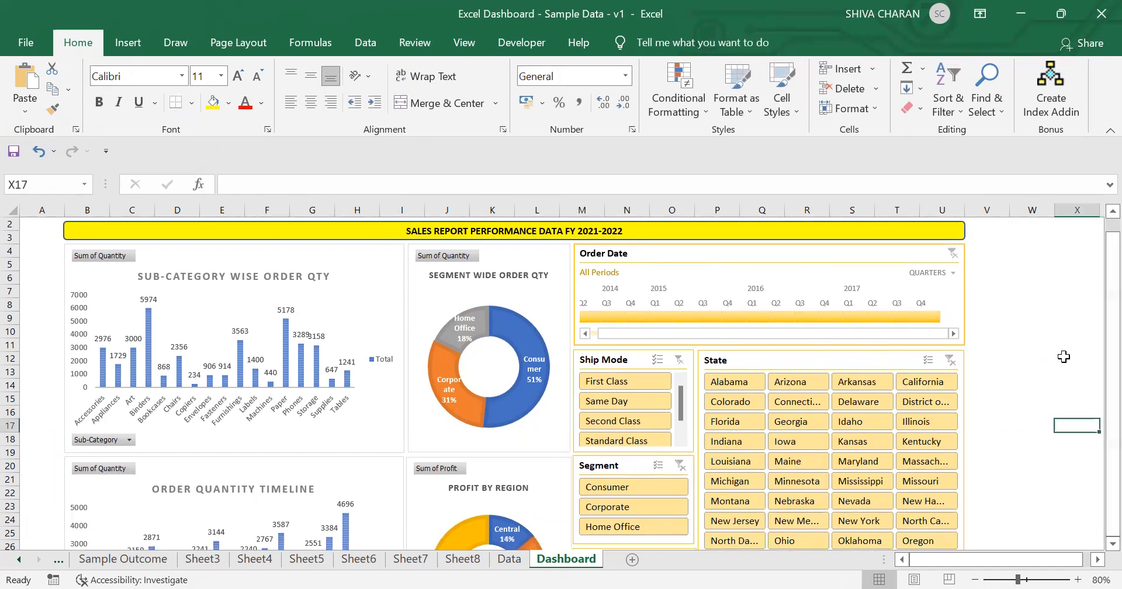
scroll(1063, 356, down, 3)
scroll(1064, 357, up, 4)
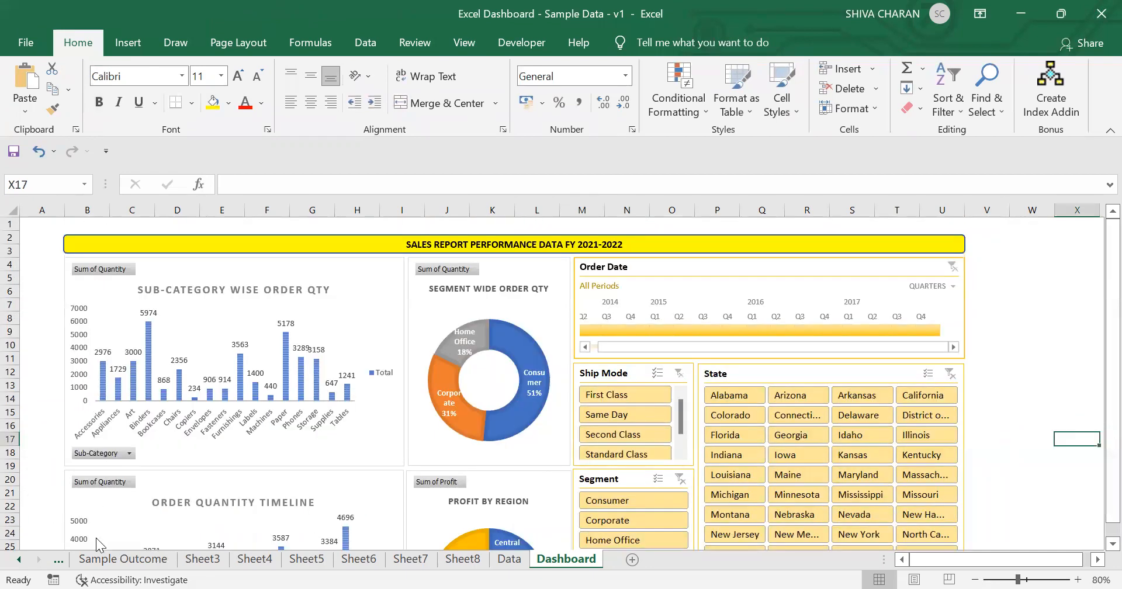
click(124, 561)
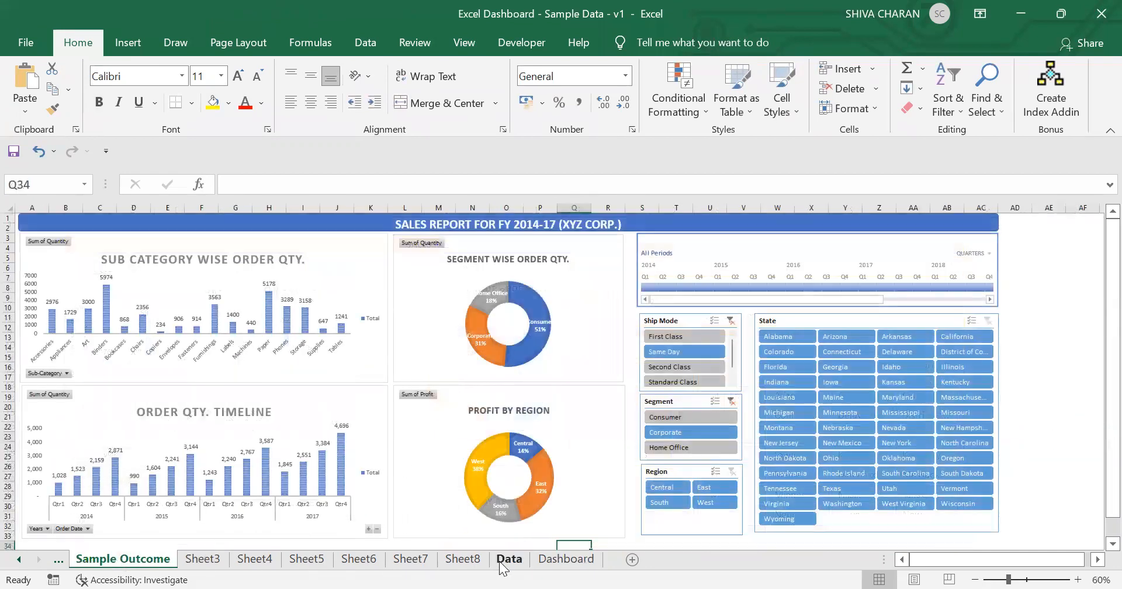
click(501, 562)
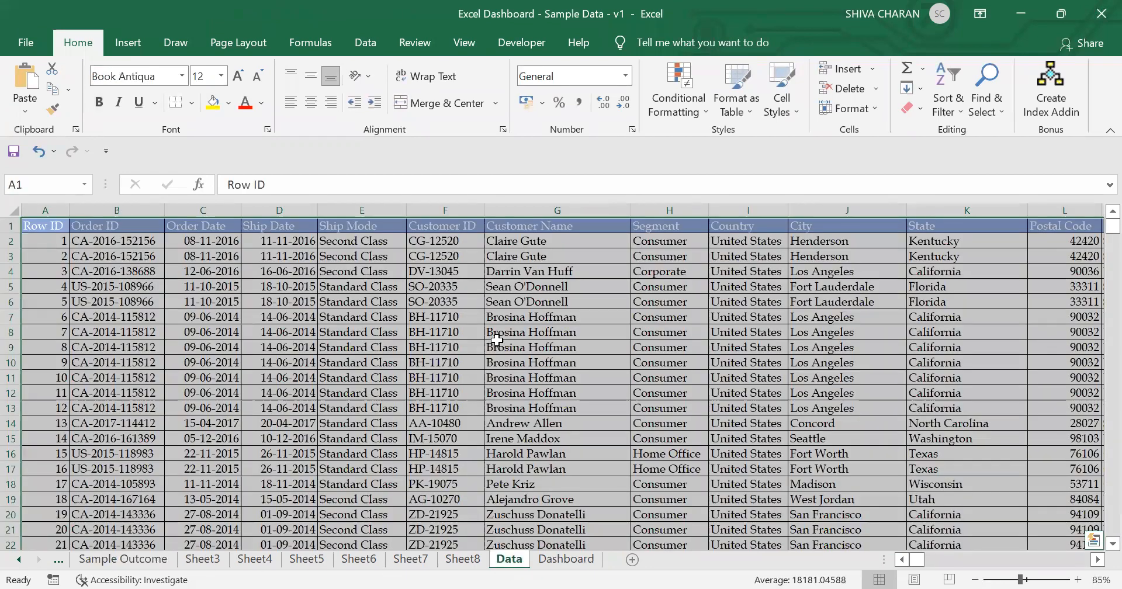
click(470, 560)
click(570, 561)
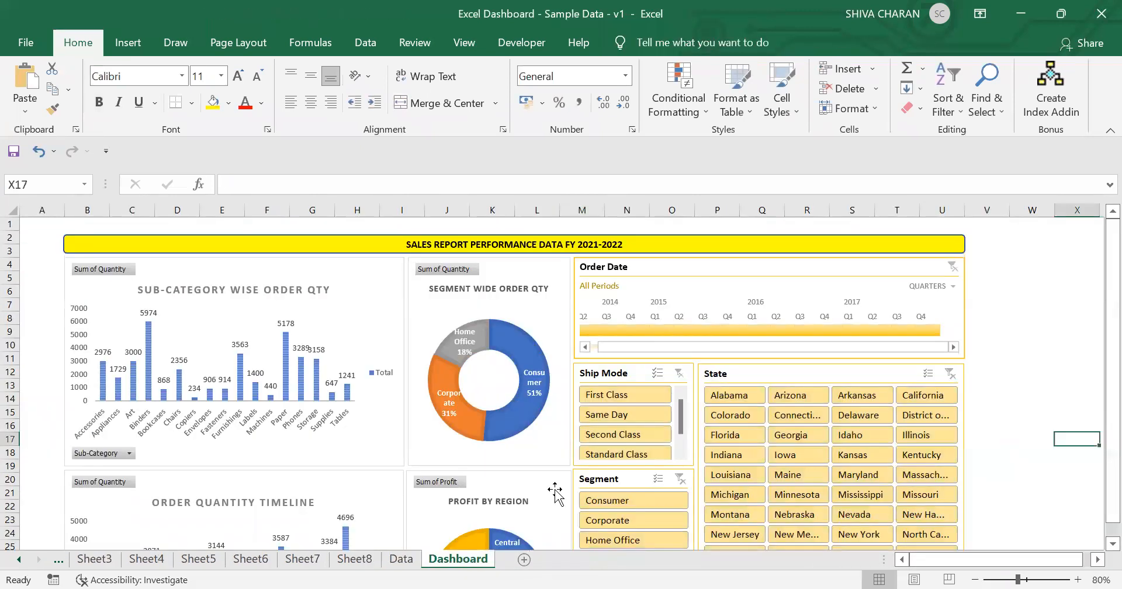
click(1031, 423)
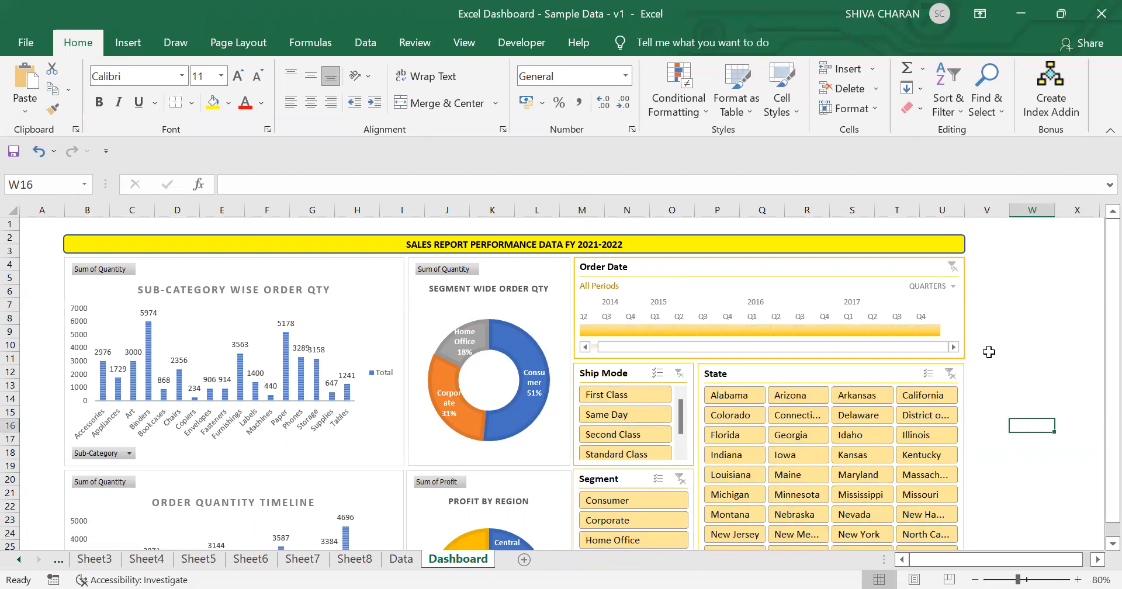
drag(1109, 358, 1109, 411)
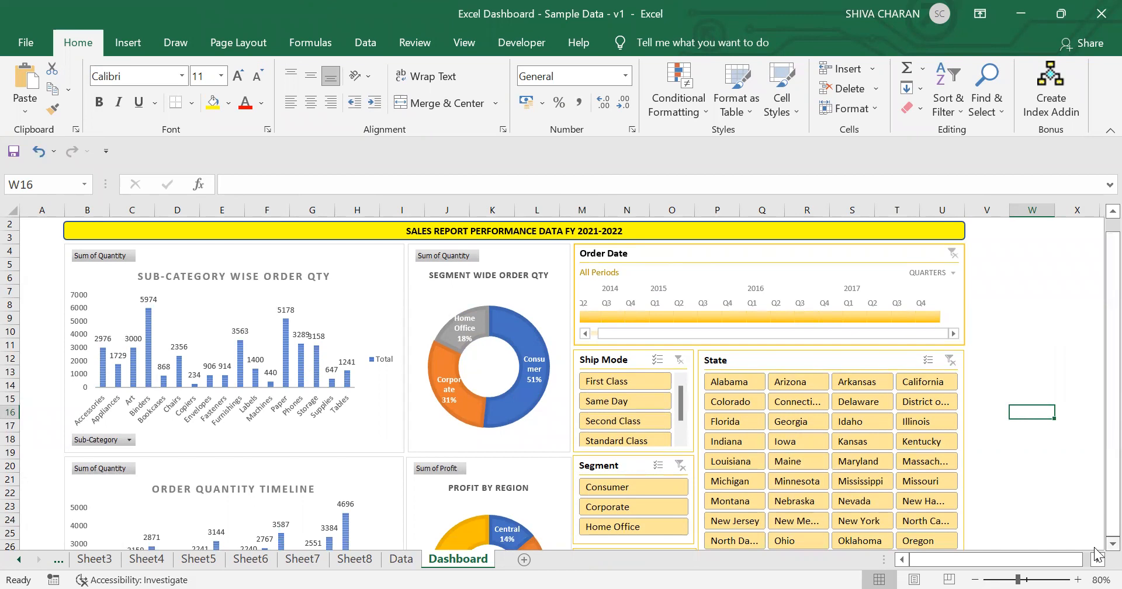
scroll(1096, 553, down, 3)
scroll(1096, 543, down, 1)
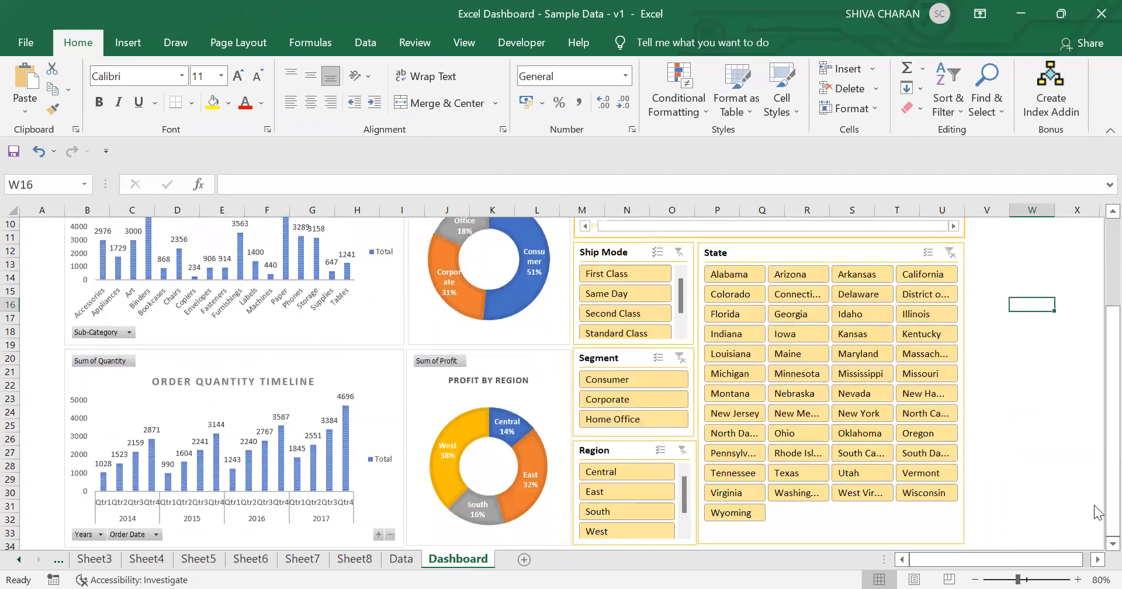
drag(1095, 521, 1095, 357)
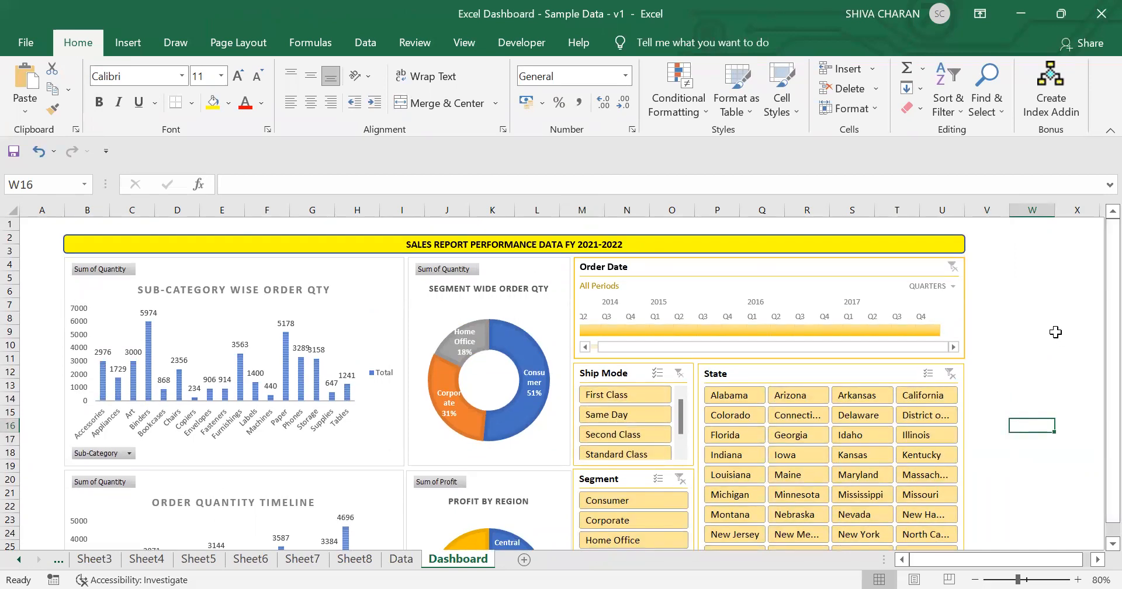